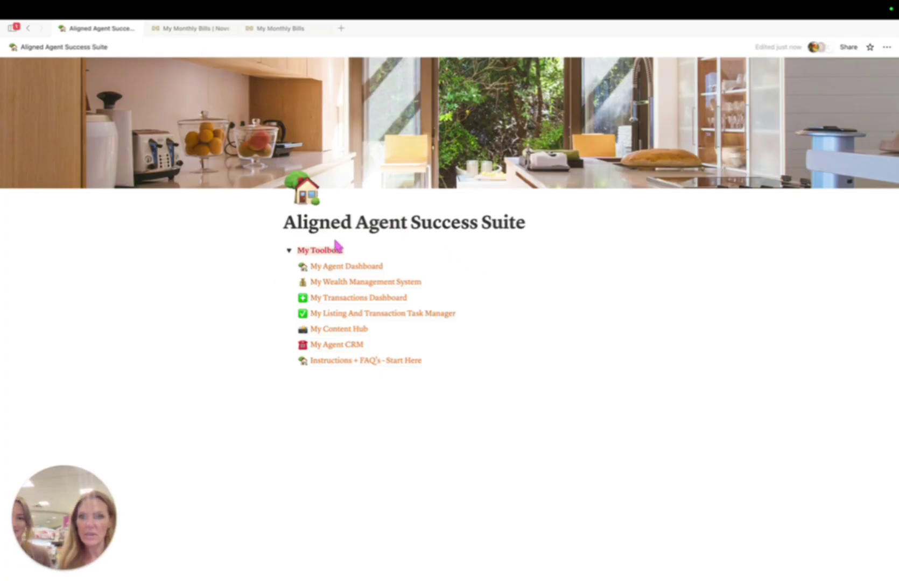
Step: Open My Agent Dashboard from the toolbox and look over its quick access, people and transaction sections
left_click(327, 266)
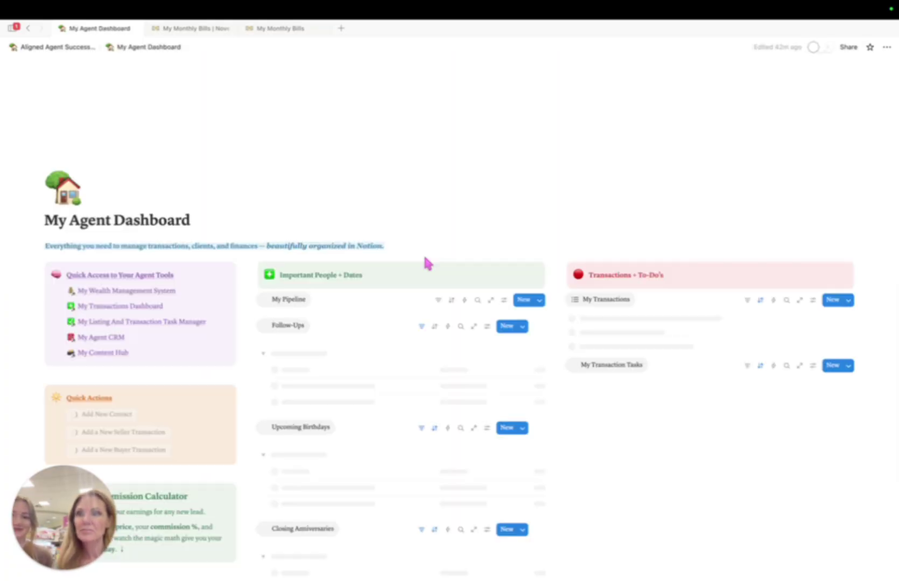
scroll(473, 202, "down", 2)
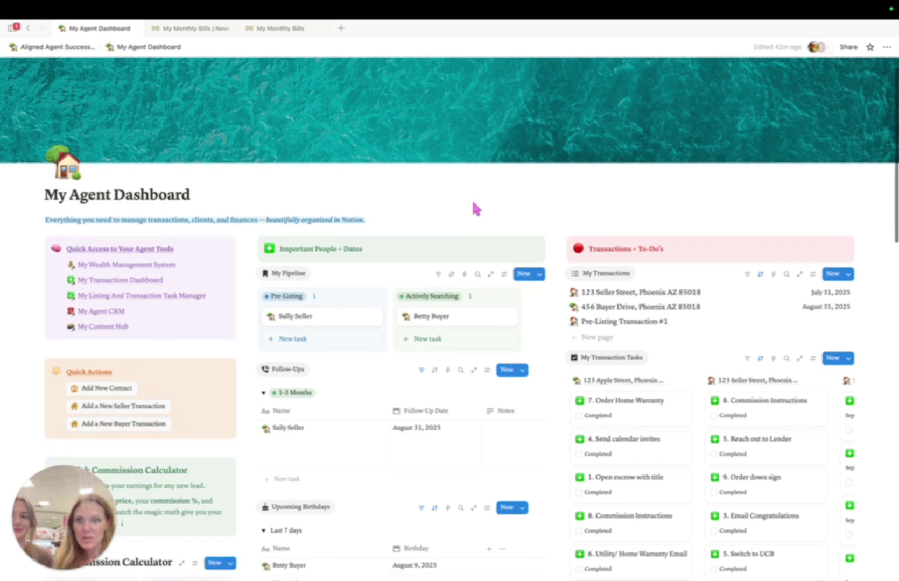
scroll(478, 204, "up", 2)
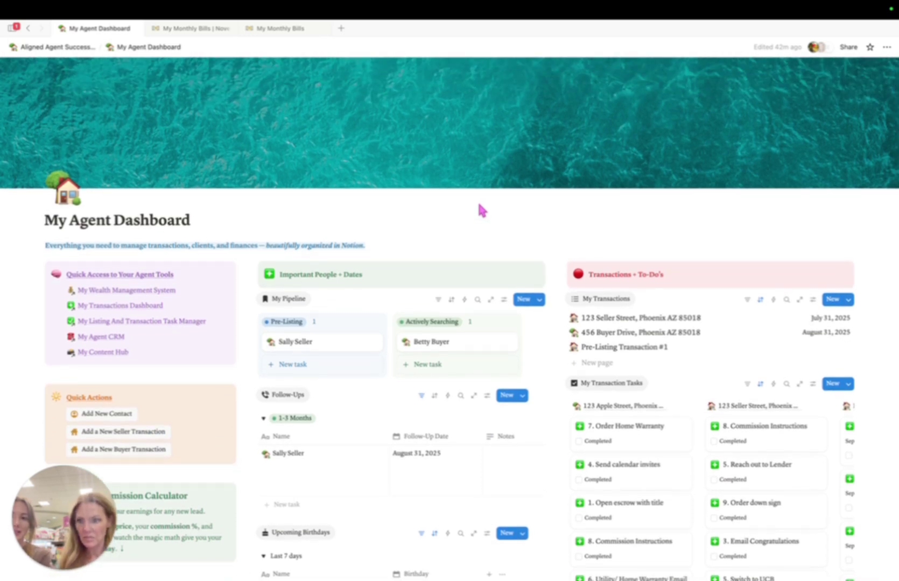
scroll(491, 221, "down", 1)
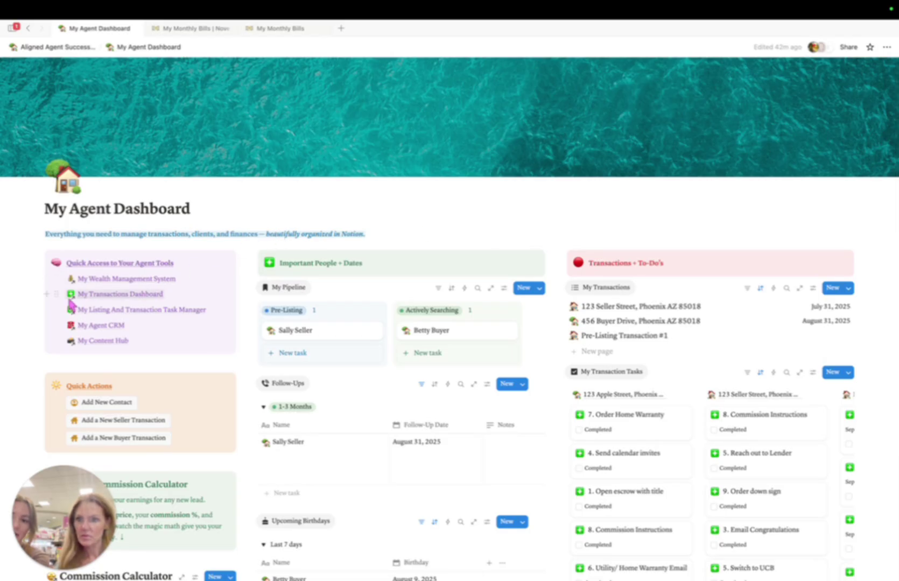
scroll(70, 304, "down", 5)
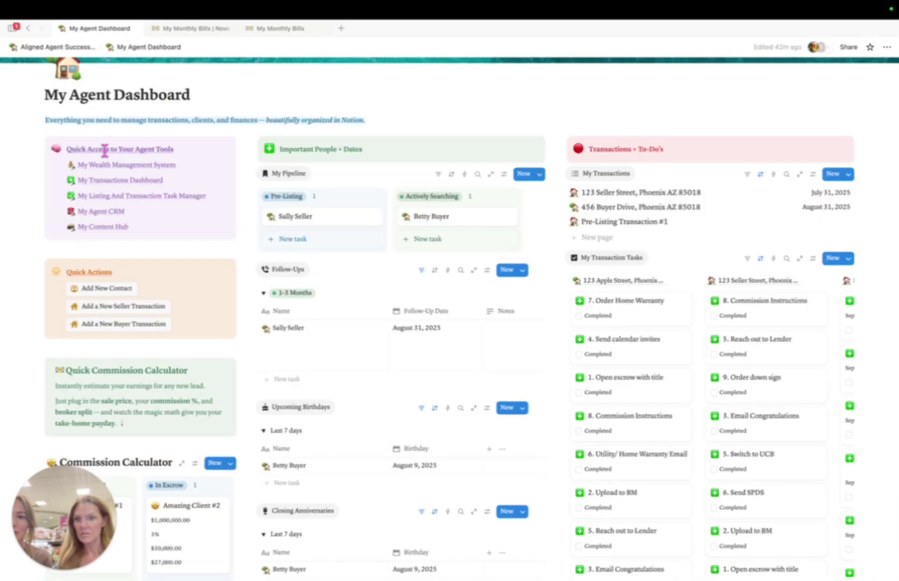
Step: Return to the Aligned Agent Success Suite page and preview the tools listed under My Toolbox
left_click(66, 48)
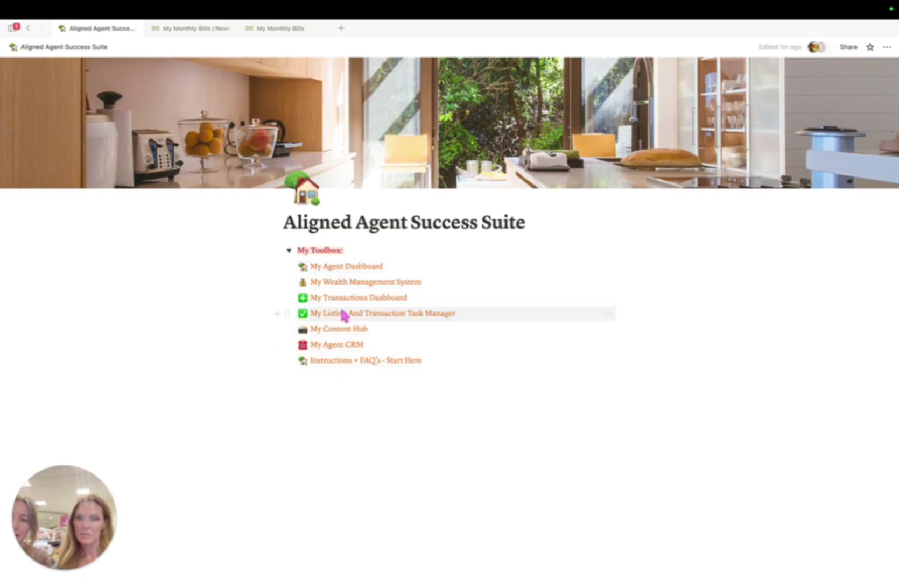
mouse_move(352, 299)
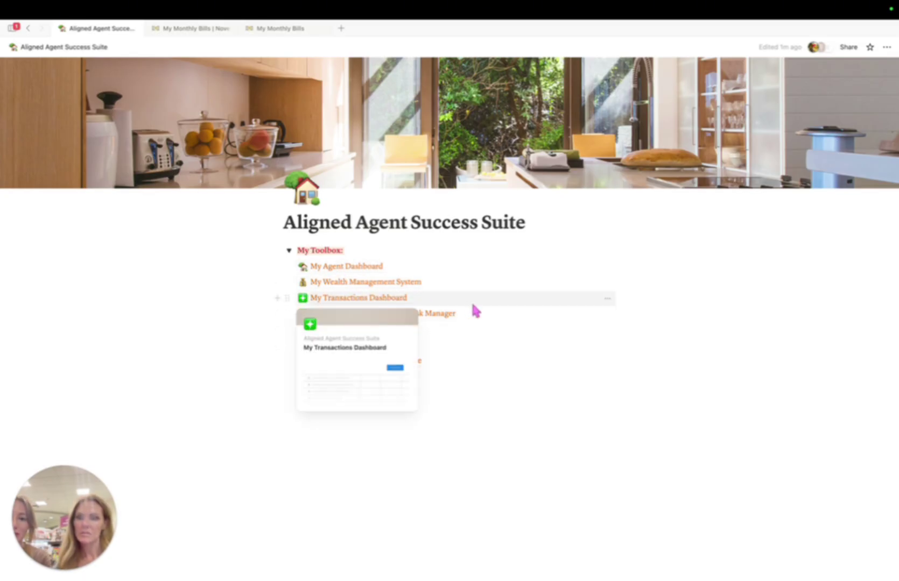
mouse_move(459, 315)
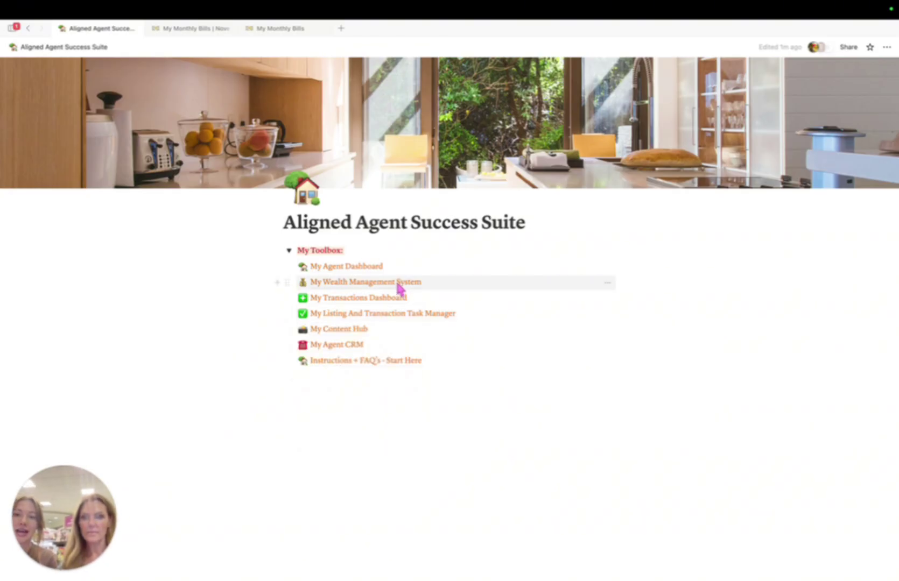
mouse_move(396, 285)
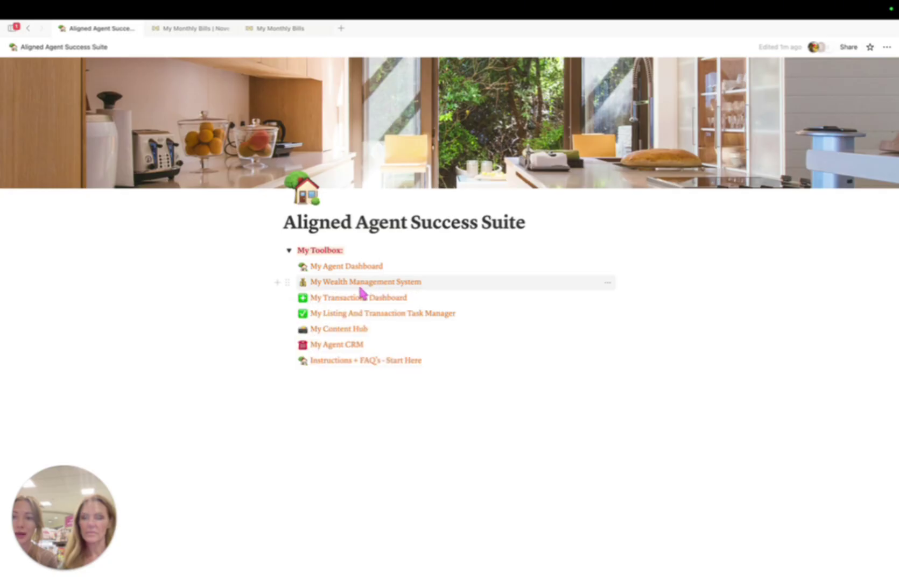
mouse_move(341, 350)
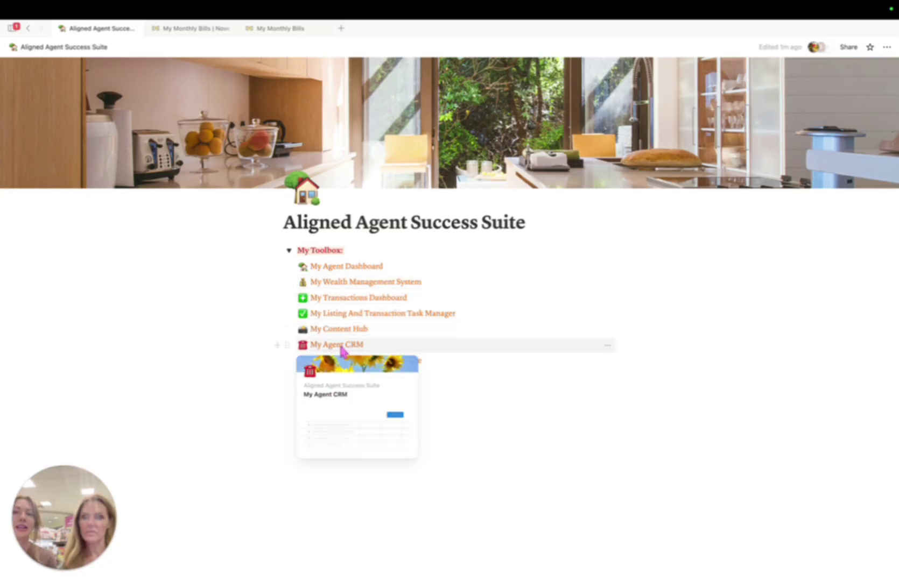
Step: Reopen My Agent Dashboard and review the commission calculator and the client stages in My Pipeline
left_click(335, 267)
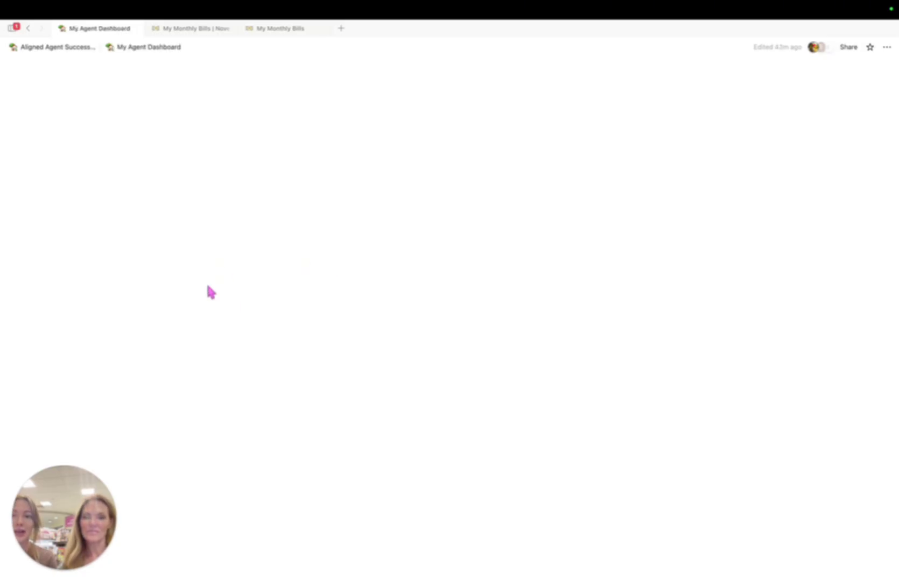
scroll(351, 295, "down", 3)
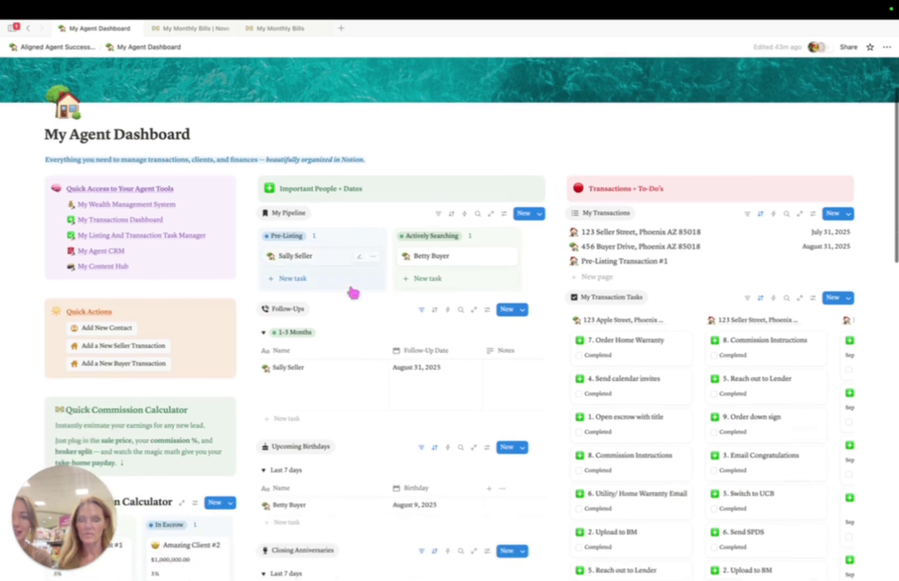
scroll(350, 288, "down", 3)
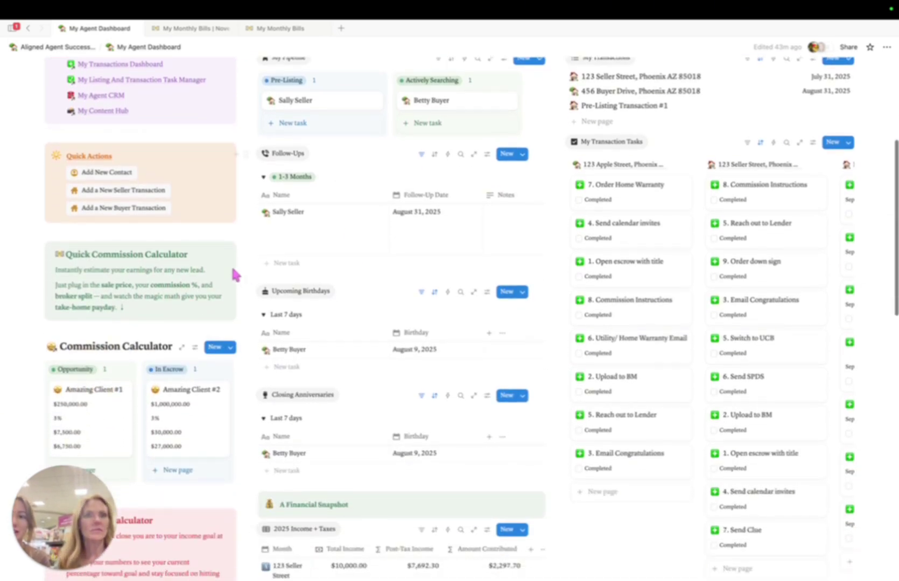
scroll(234, 275, "up", 2)
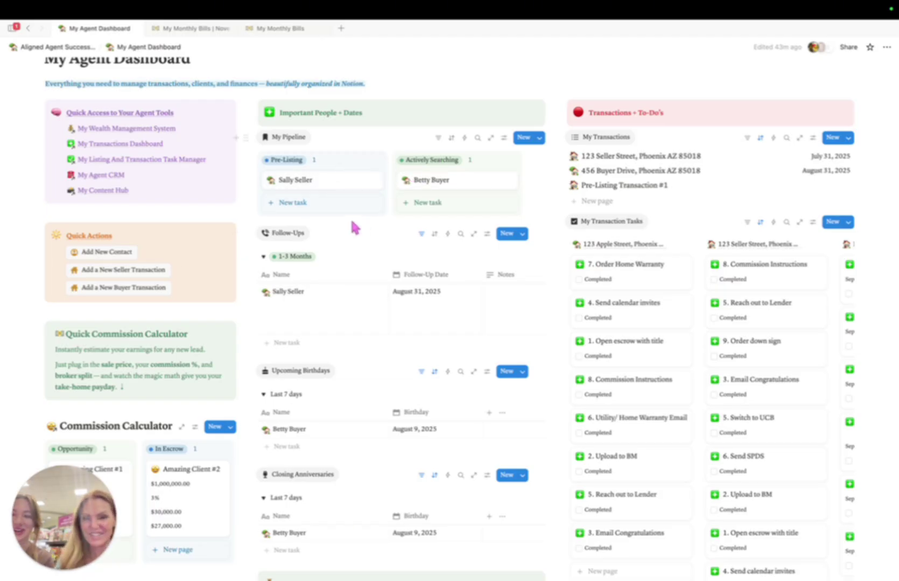
scroll(350, 207, "up", 2)
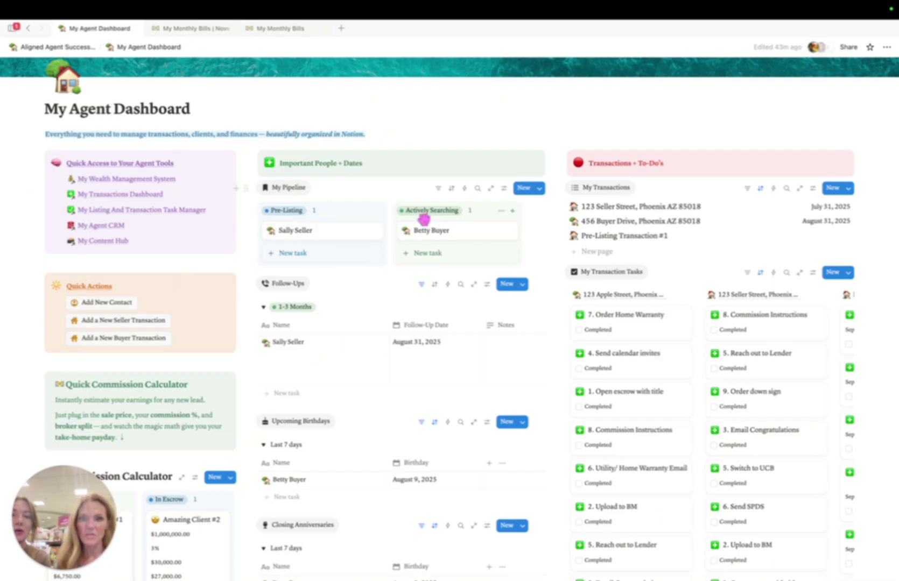
scroll(413, 234, "down", 2)
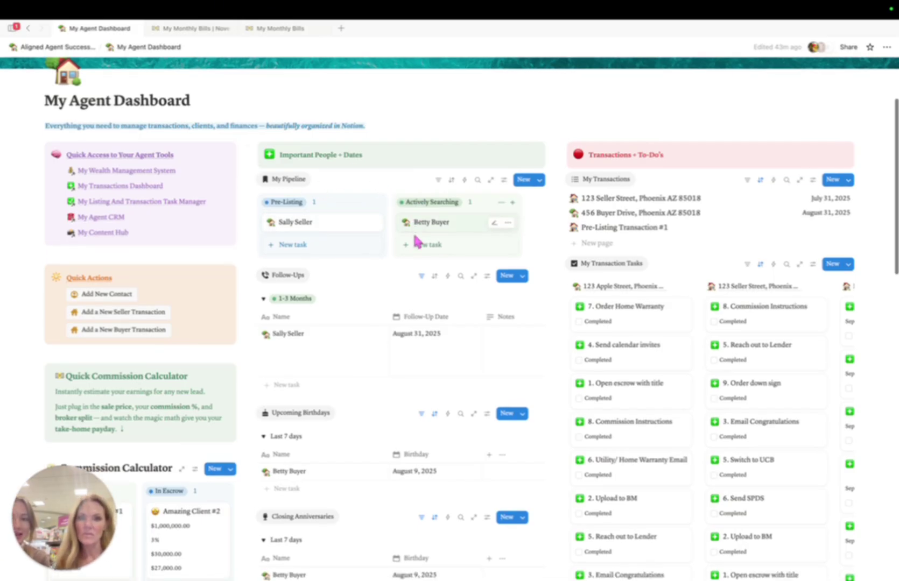
Step: Examine the Follow-Ups table on the dashboard, including its follow-up date and notes columns
scroll(415, 242, "down", 2)
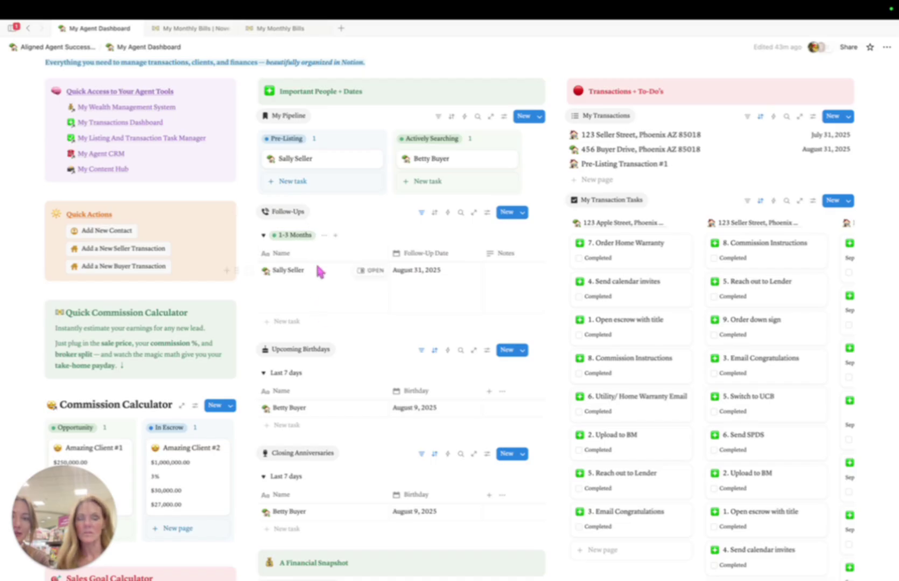
scroll(425, 269, "right", 3)
scroll(349, 279, "left", 3)
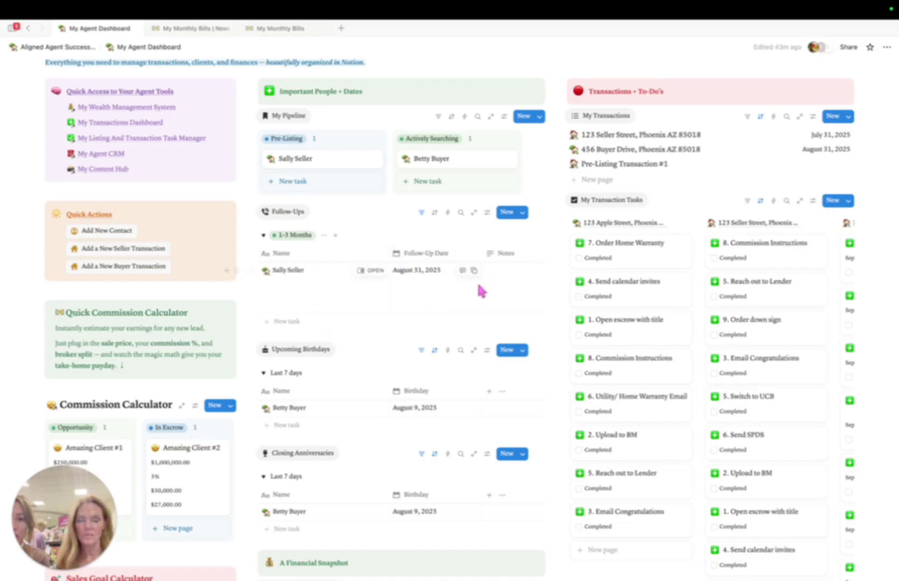
scroll(479, 279, "right", 3)
scroll(486, 277, "left", 3)
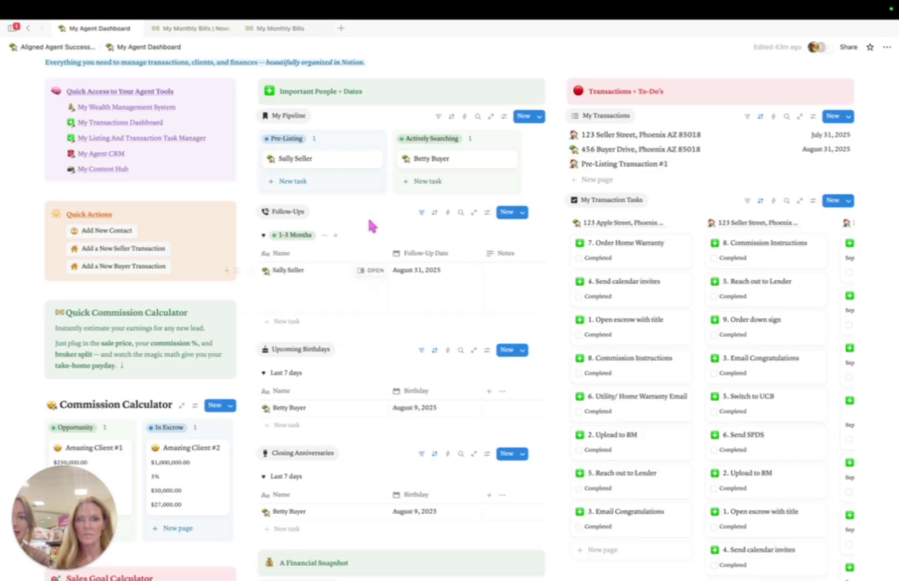
Step: Open the seller contact listed under Follow-Ups and apply the New Seller Template to its page
left_click(373, 273)
scroll(615, 227, "down", 5)
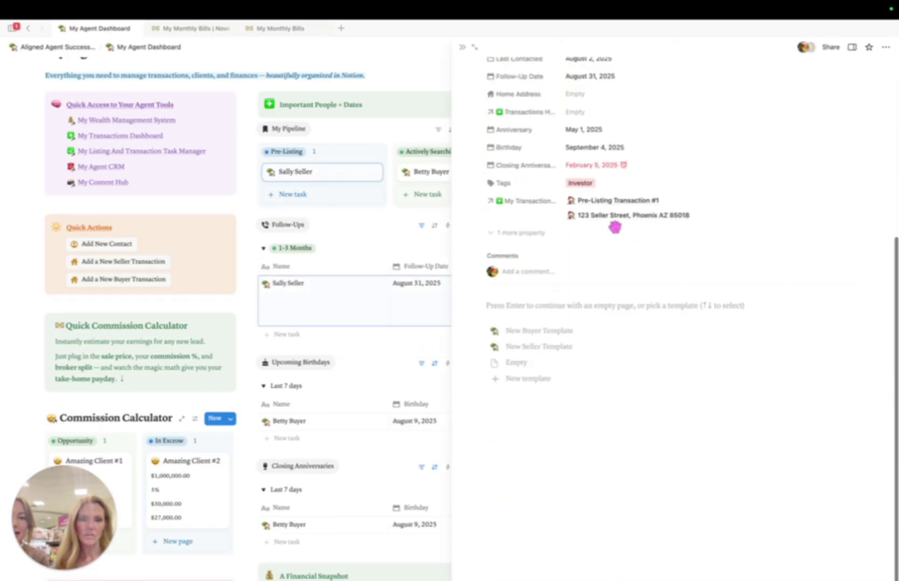
scroll(597, 294, "up", 1)
scroll(597, 293, "down", 1)
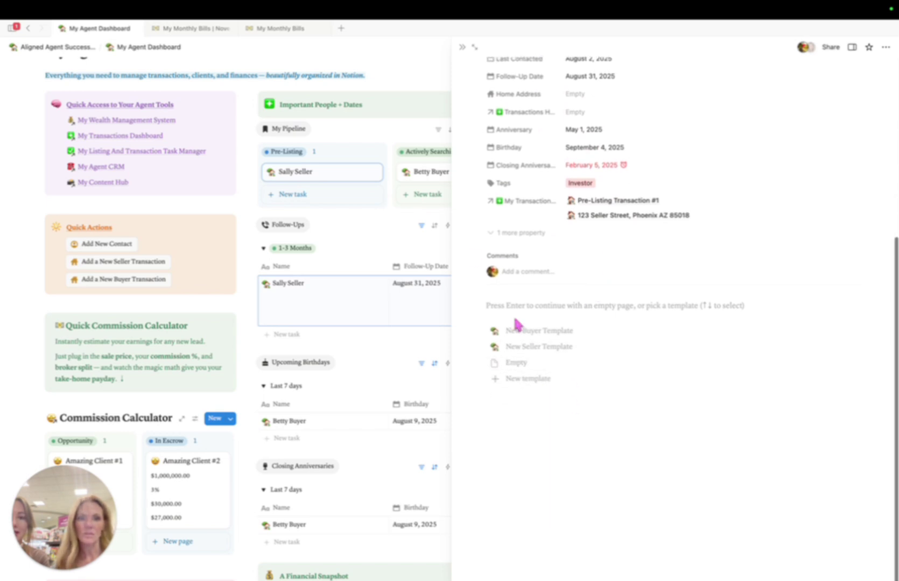
left_click(576, 348)
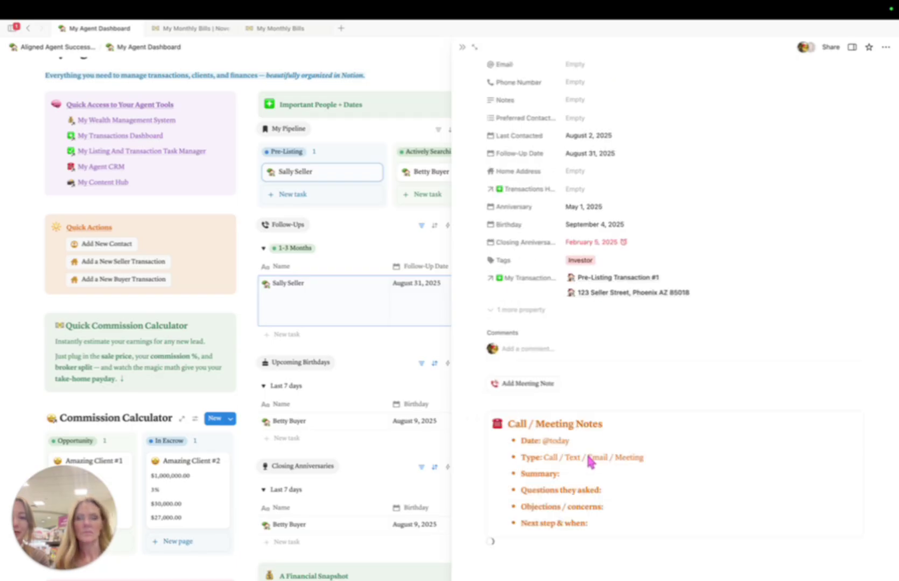
Step: Review the contact's Call / Meeting Notes section and properties, and close the record
scroll(538, 409, "up", 1)
scroll(538, 409, "down", 1)
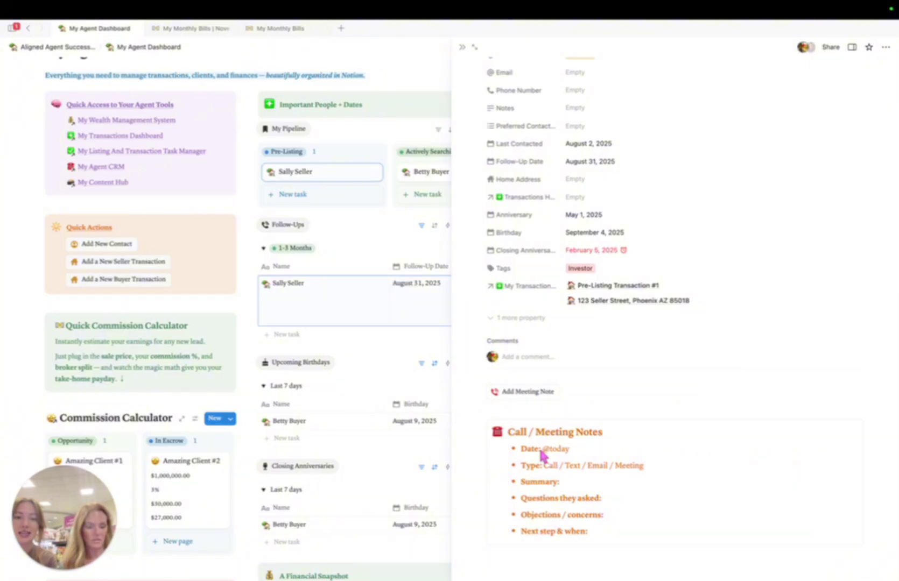
scroll(576, 352, "up", 5)
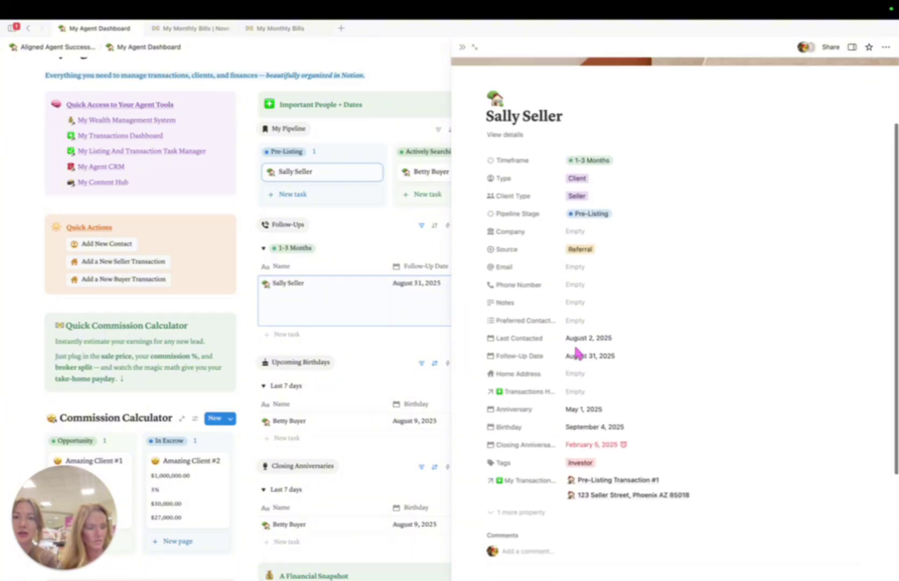
left_click(462, 47)
scroll(495, 134, "down", 1)
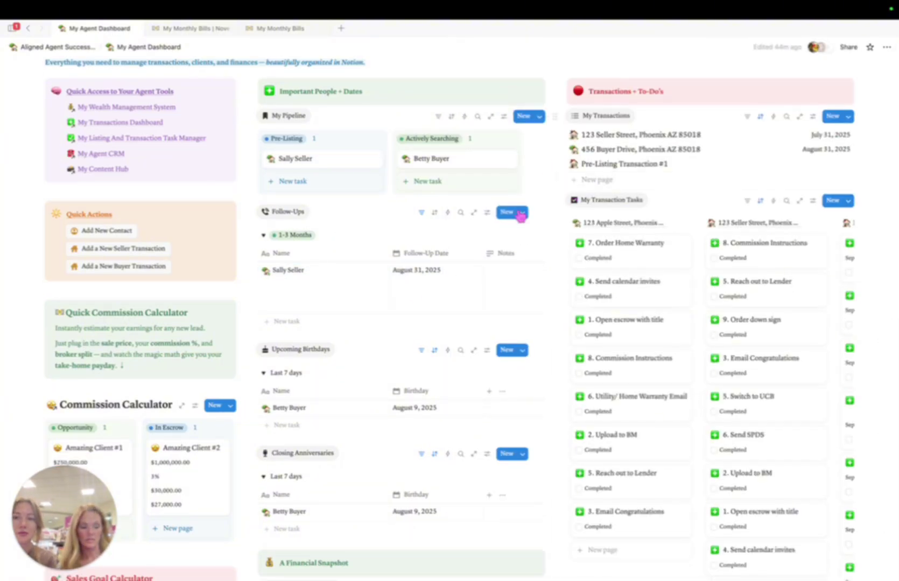
Step: Examine the Upcoming Birthdays, Closing Anniversaries and 2025 Income + Taxes tables on the dashboard
scroll(314, 182, "down", 4)
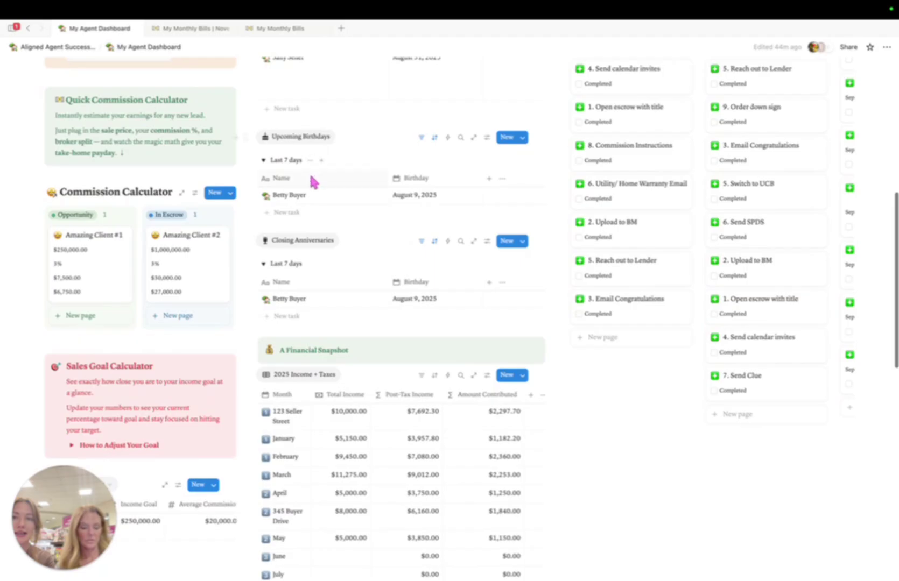
scroll(314, 183, "up", 2)
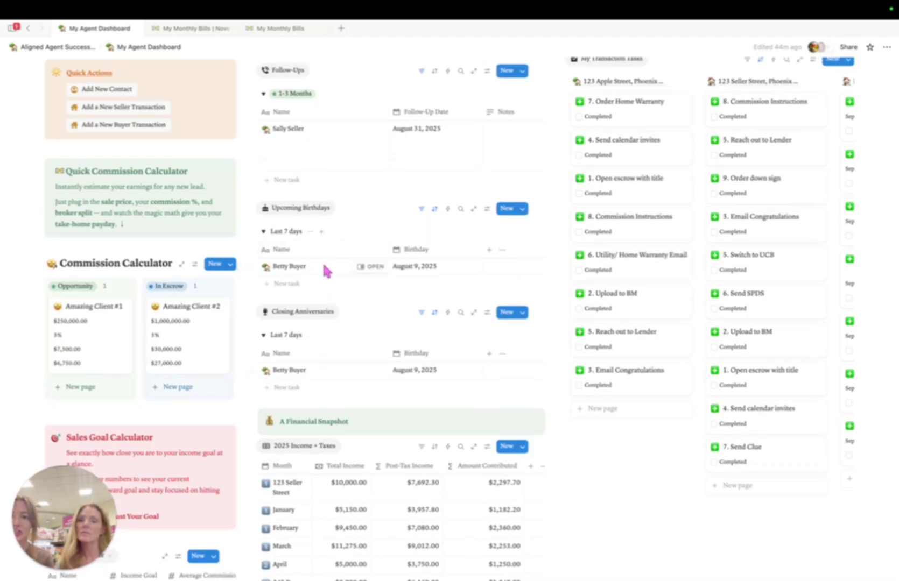
scroll(402, 310, "down", 2)
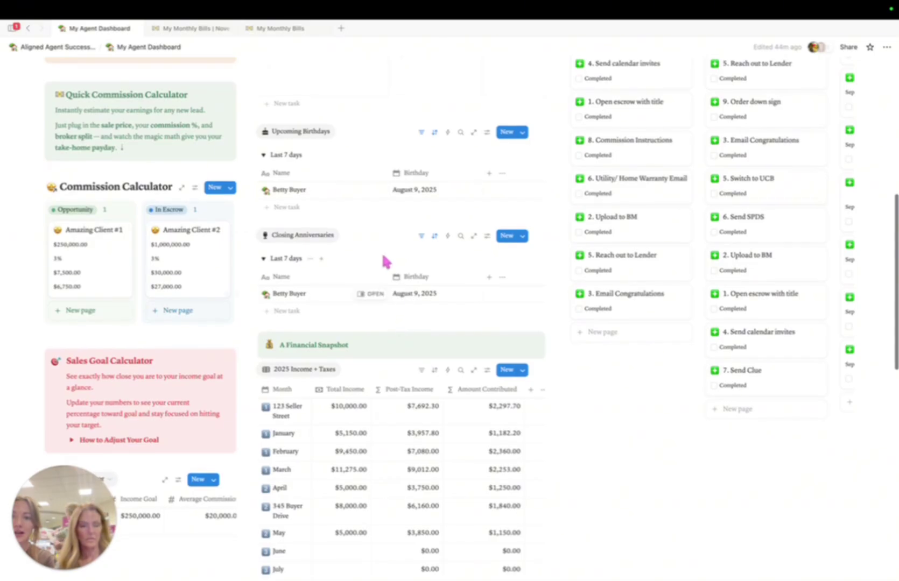
scroll(393, 280, "down", 2)
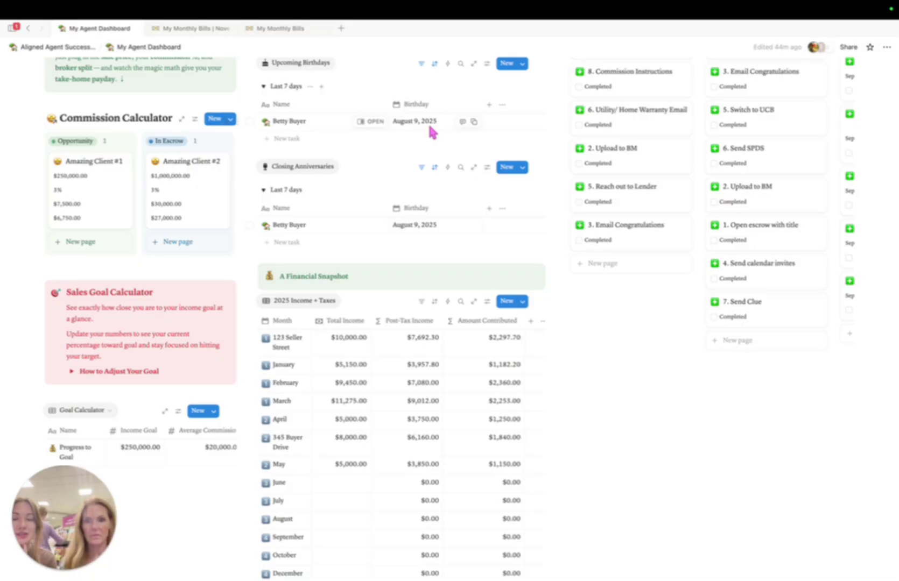
scroll(431, 132, "down", 3)
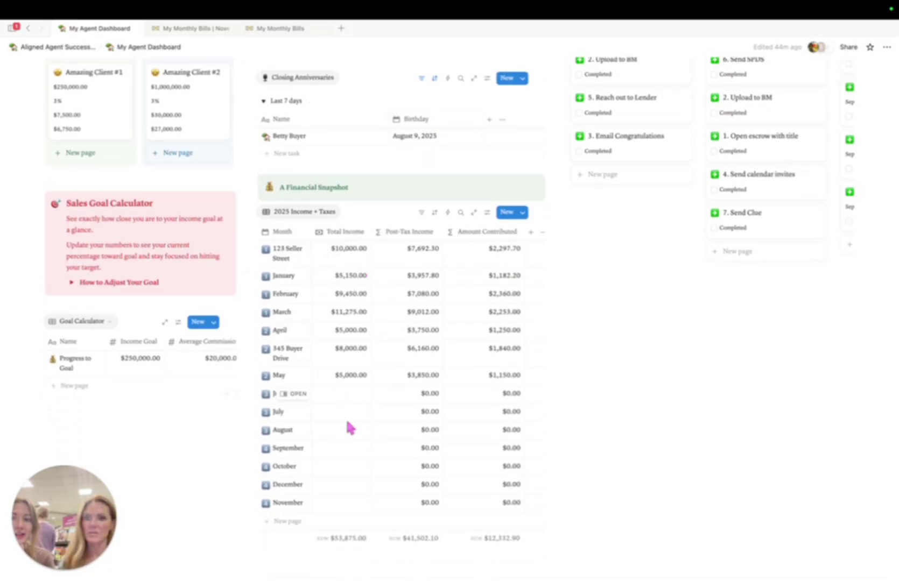
scroll(345, 420, "down", 1)
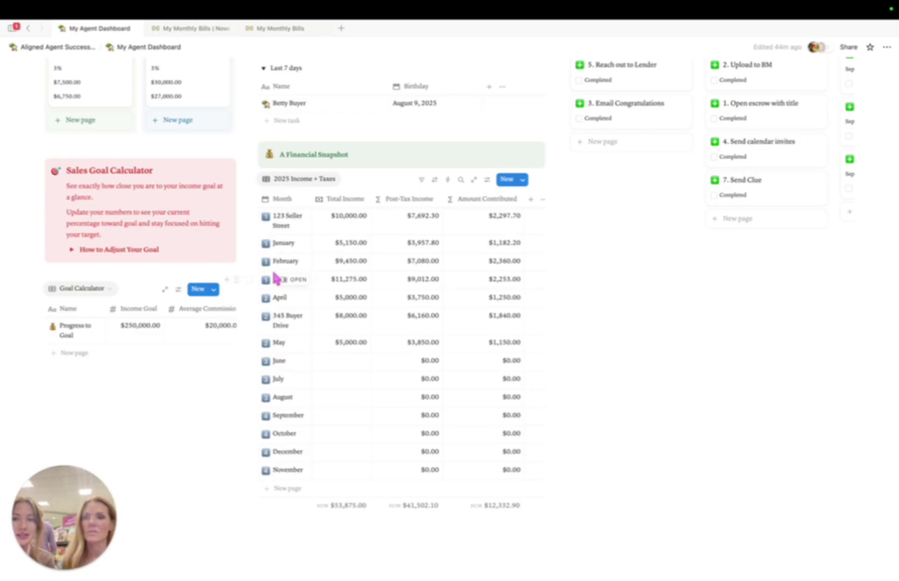
Step: View the details of the first seller closing in 2025 Income + Taxes, close it and return to Quick Actions
left_click(289, 217)
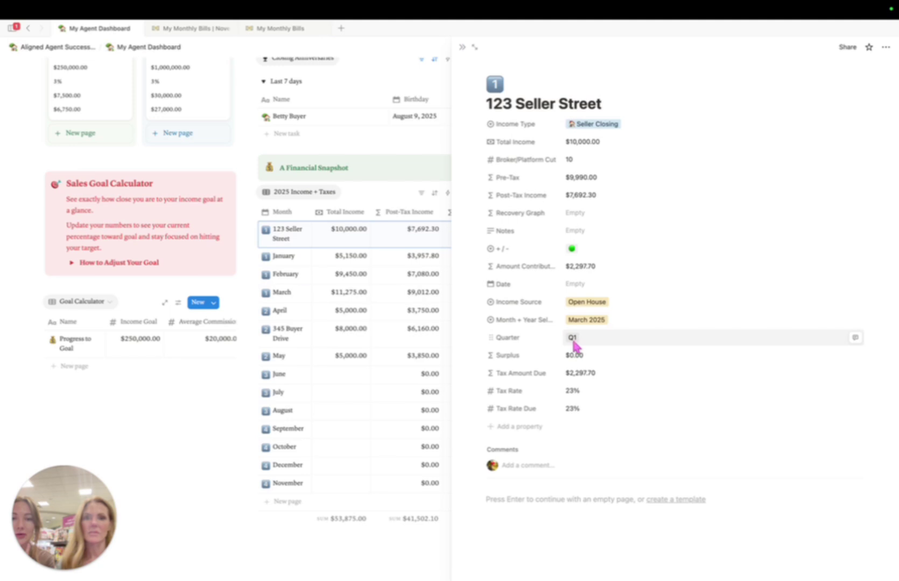
left_click(462, 46)
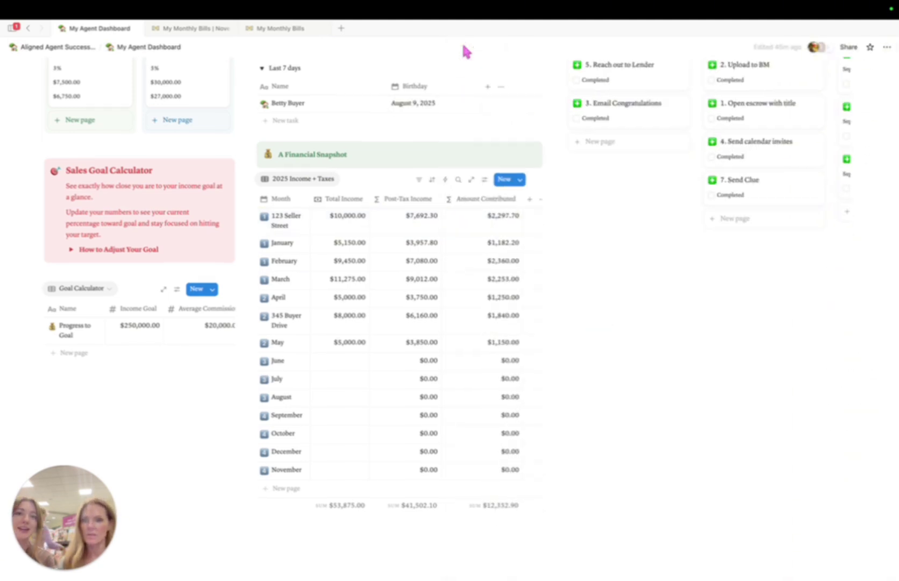
scroll(359, 186, "up", 6)
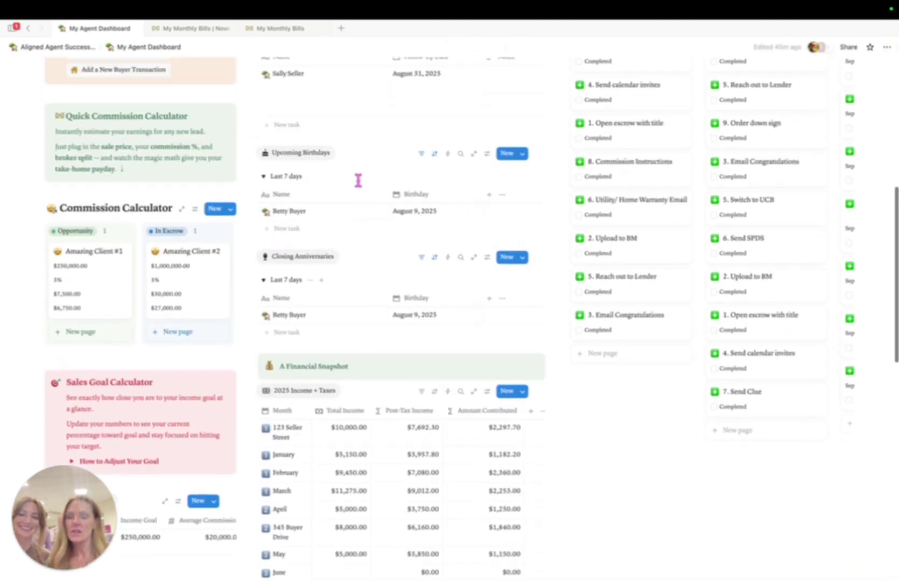
scroll(349, 241, "up", 3)
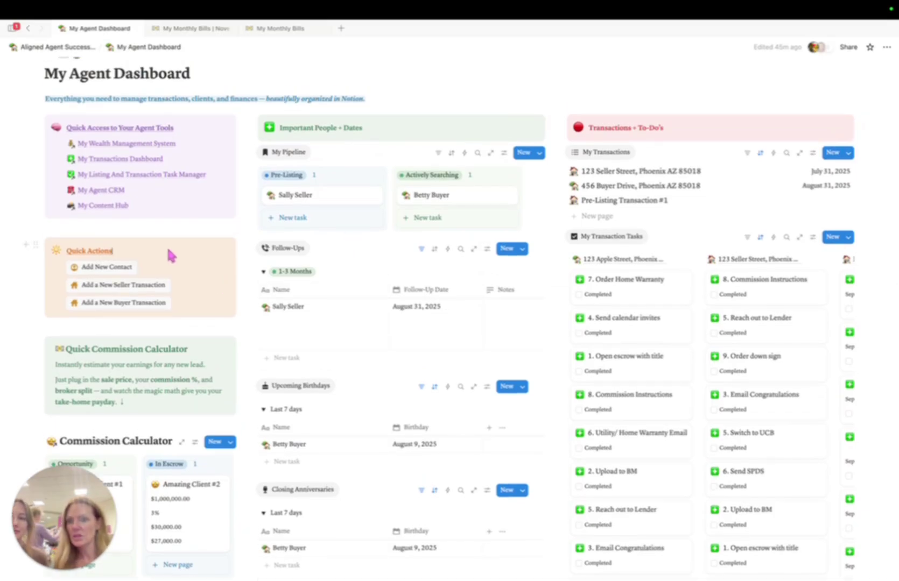
Step: Create a new seller transaction from the dashboard's Quick Actions
right_click(113, 255)
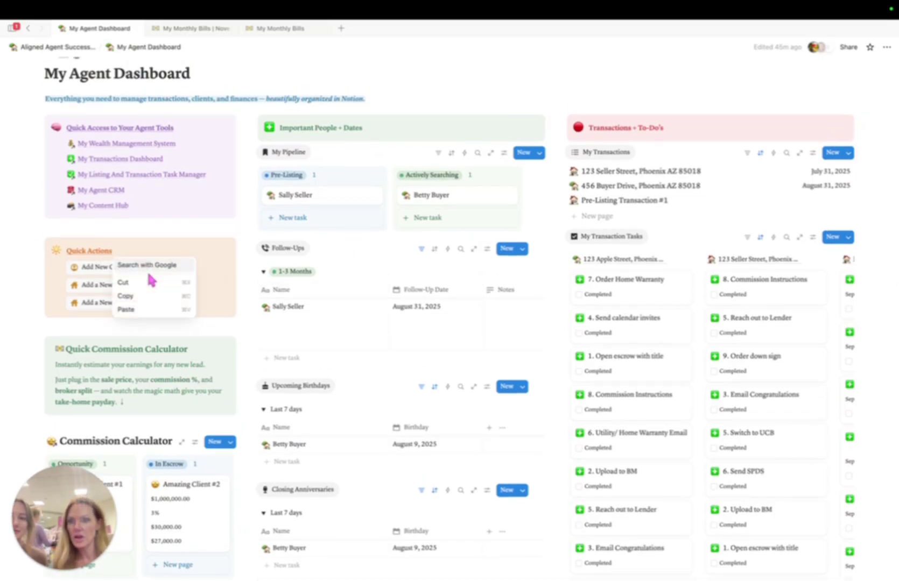
left_click(100, 290)
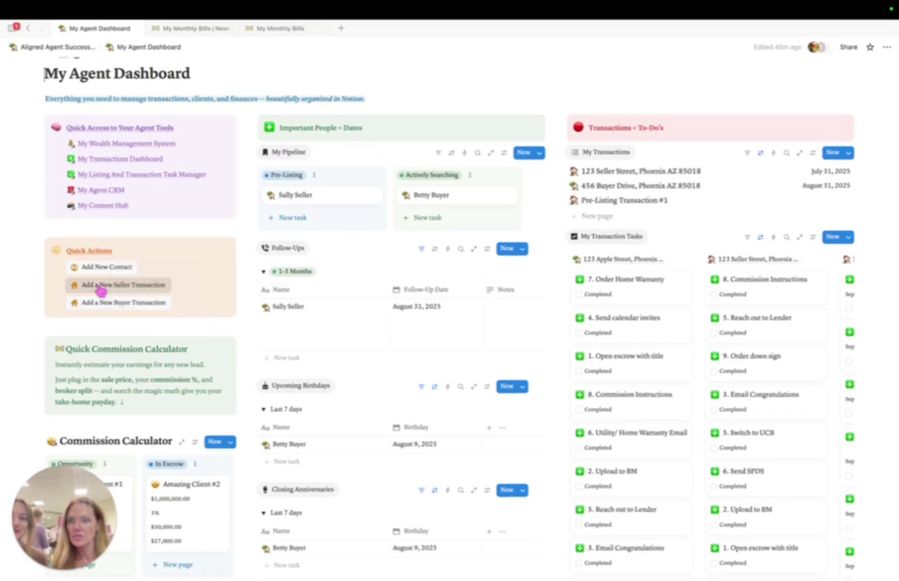
left_click(125, 291)
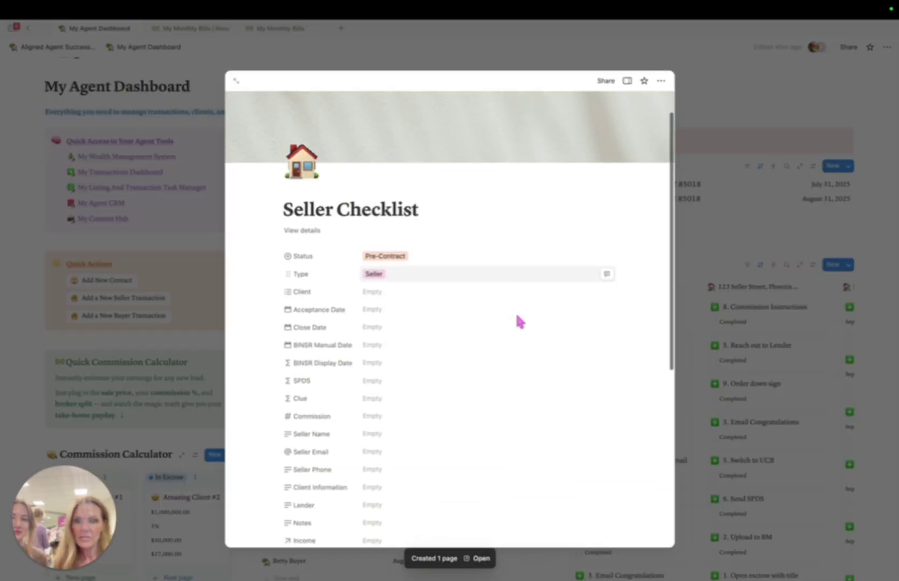
Step: Replace the new transaction's Seller Checklist title with the property's street address
scroll(517, 315, "down", 2)
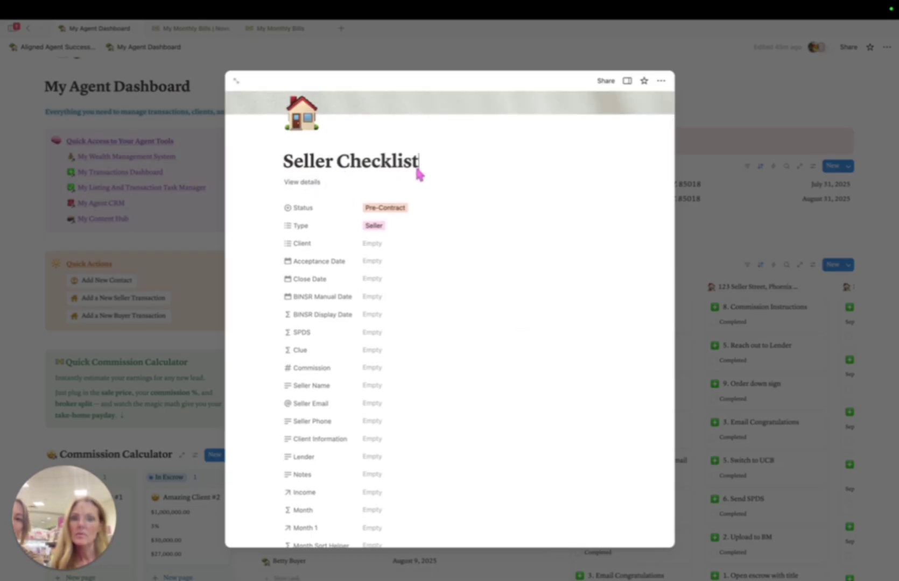
key("BackSpace")
key("BackSpace")
key("BackSpace")
key("BackSpace")
key("BackSpace")
key("BackSpace")
key("BackSpace")
key("BackSpace")
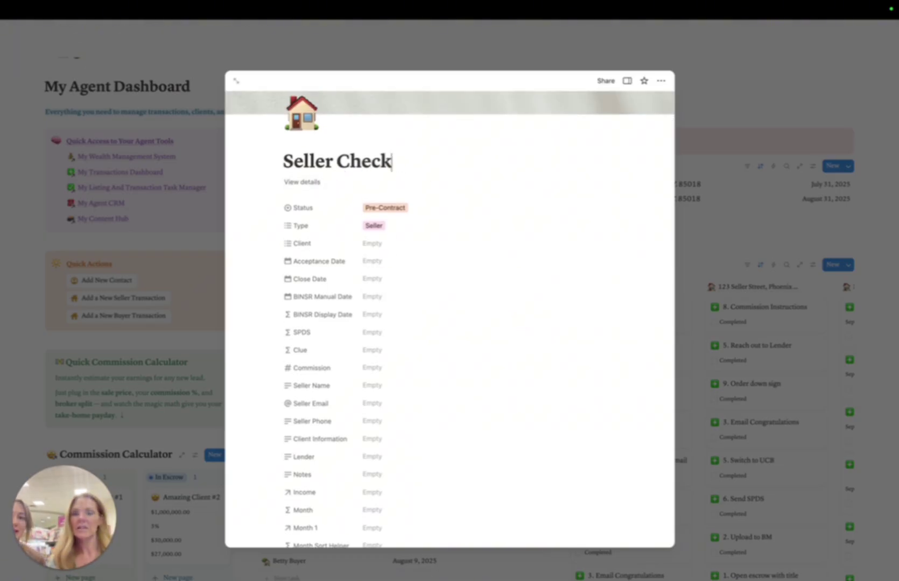
key("BackSpace")
key("BackSpace")
key("BackSpace")
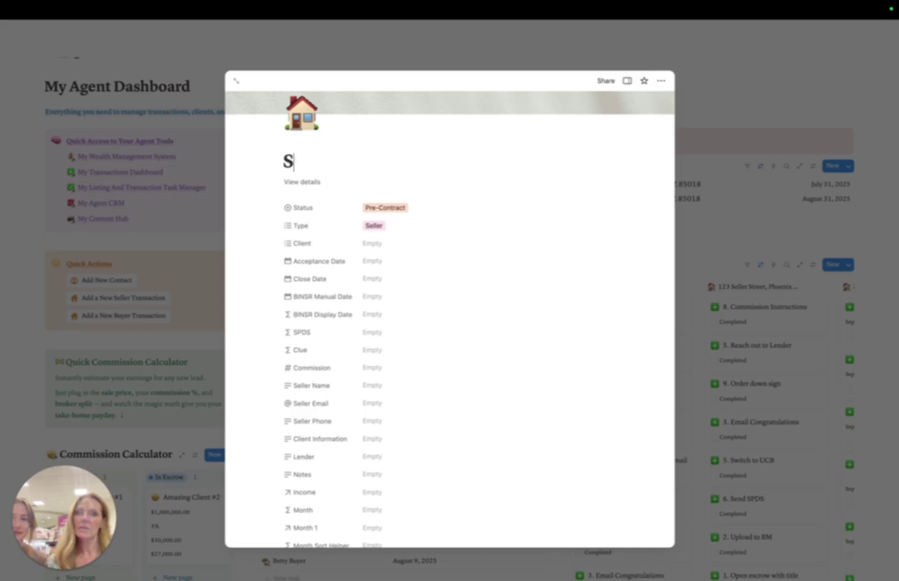
key("BackSpace")
type("125")
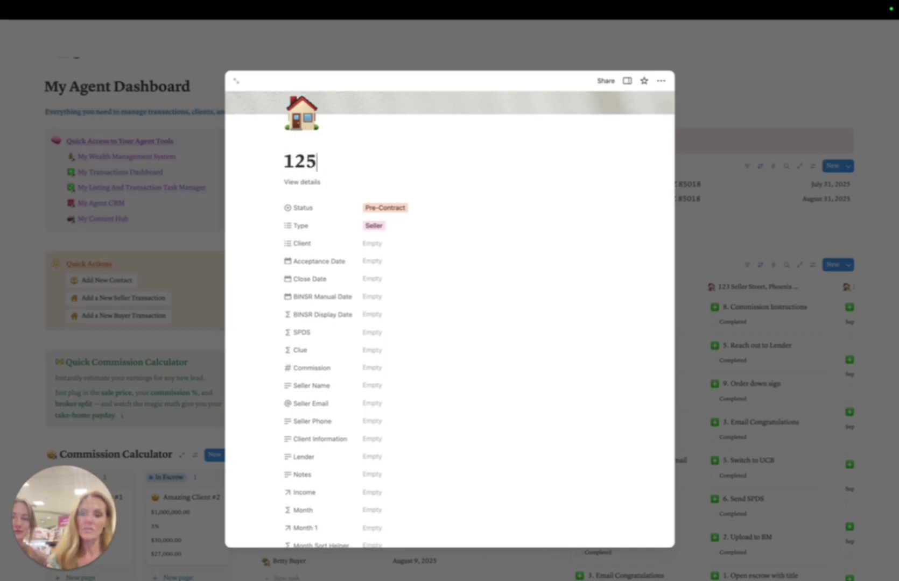
type(" W")
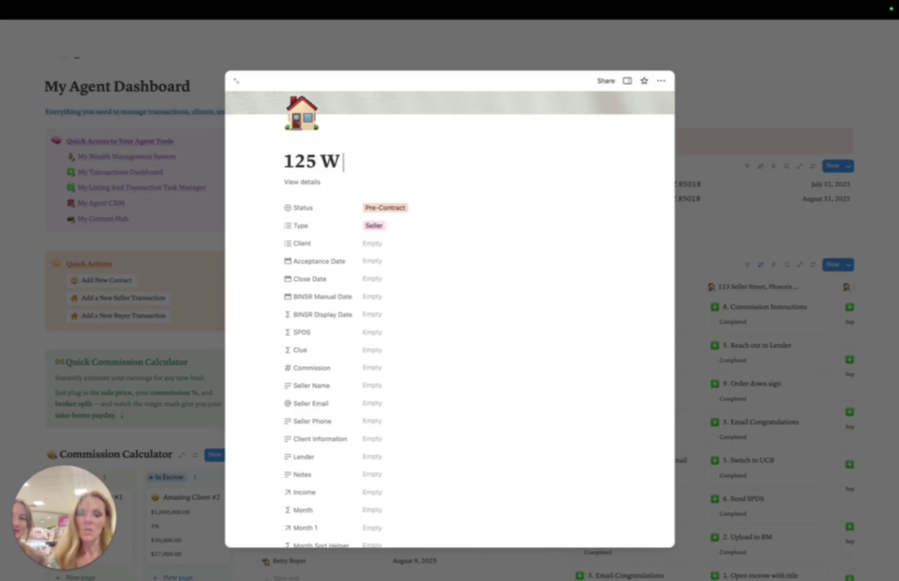
type(" My S")
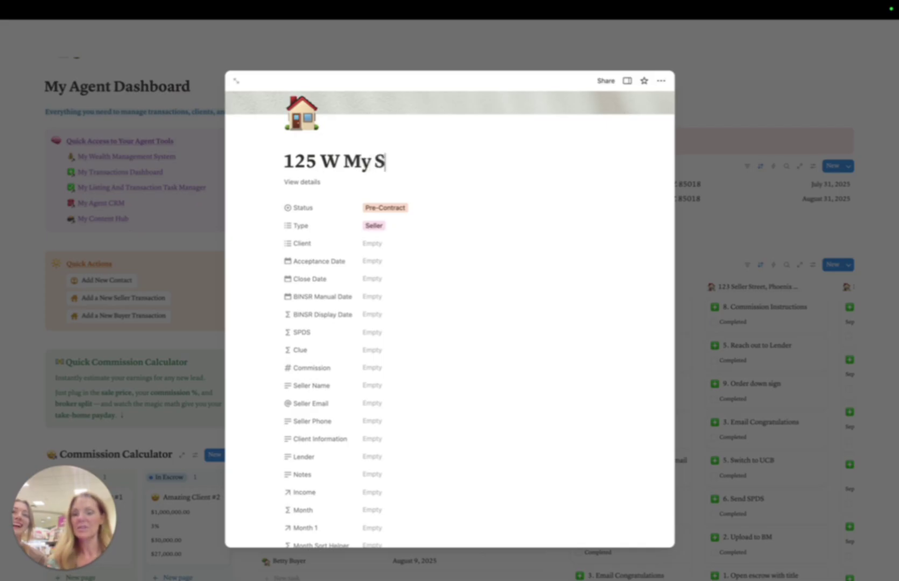
type("treet")
left_click(534, 262)
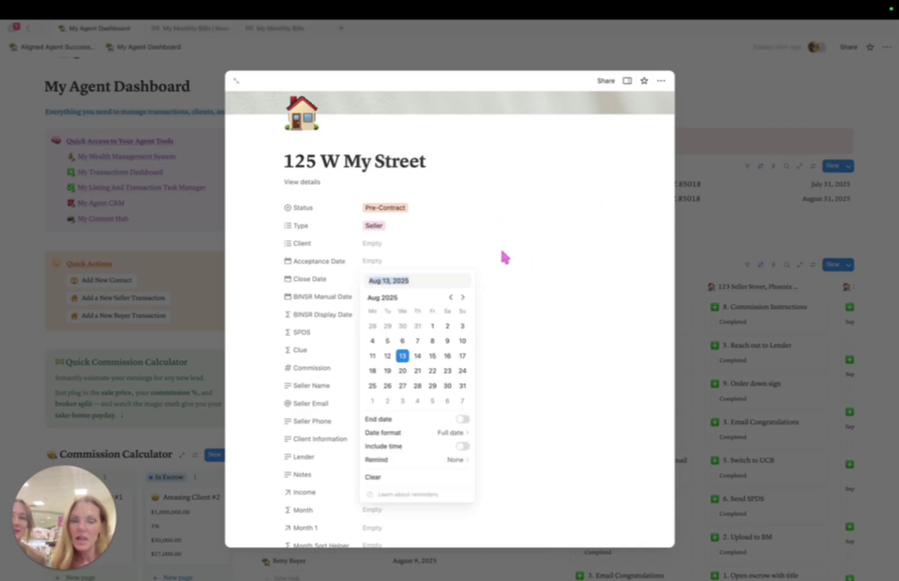
left_click(556, 244)
Step: Set the transaction's Client property to Client #1
scroll(442, 253, "down", 5)
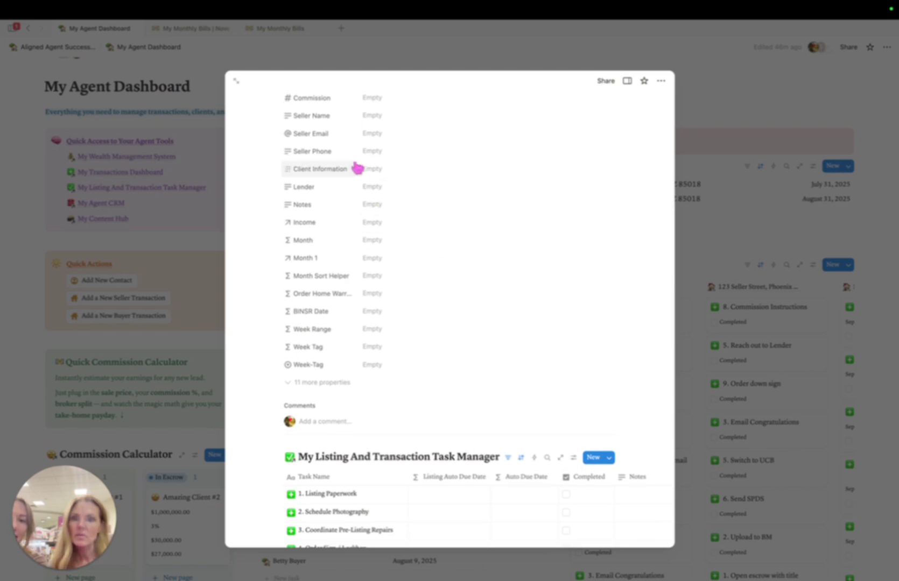
scroll(355, 164, "up", 1)
scroll(364, 254, "up", 5)
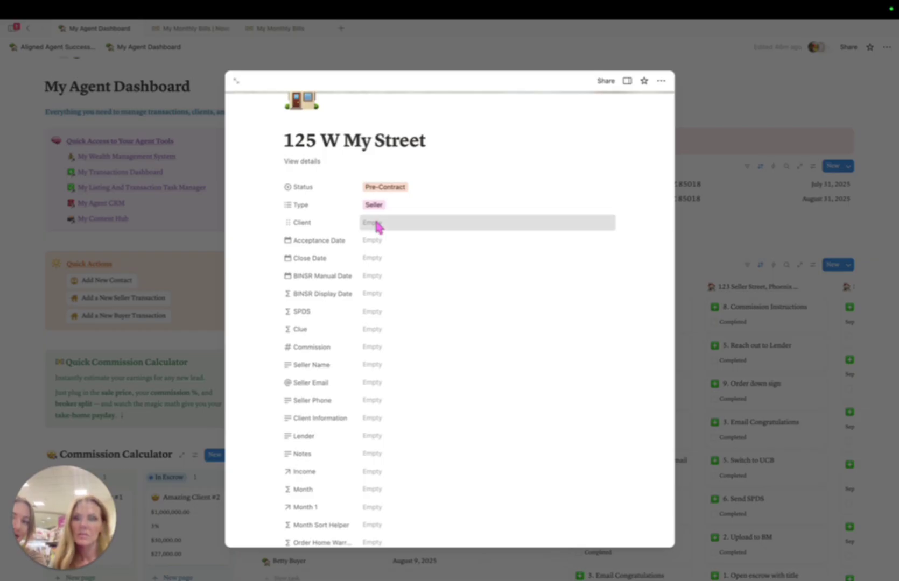
left_click(376, 225)
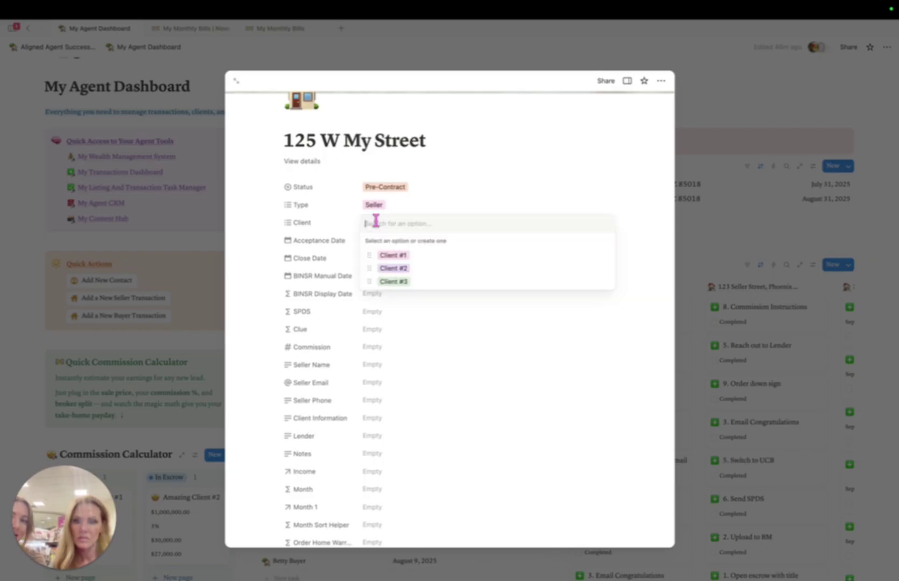
left_click(405, 257)
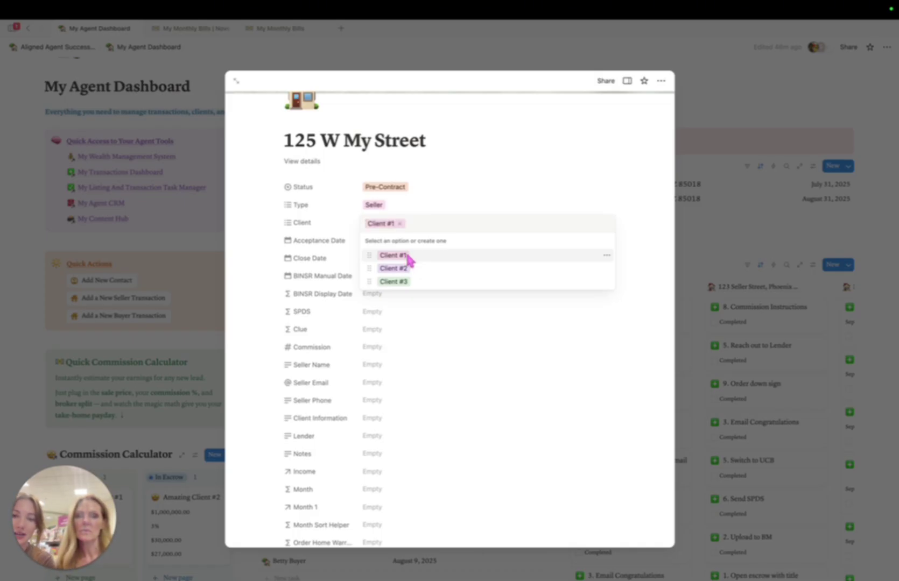
left_click(446, 184)
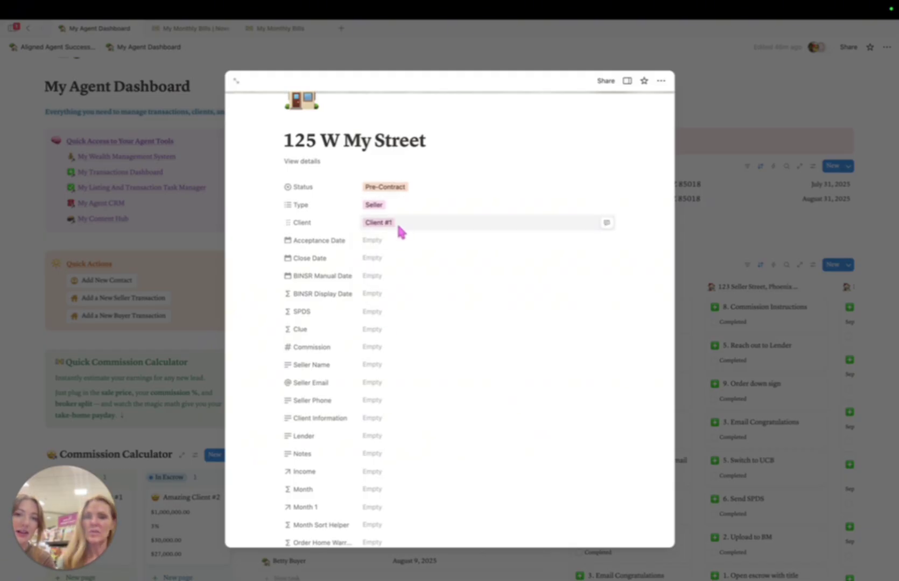
Step: View the name and color settings of the Client #1 option, and close them
left_click(399, 226)
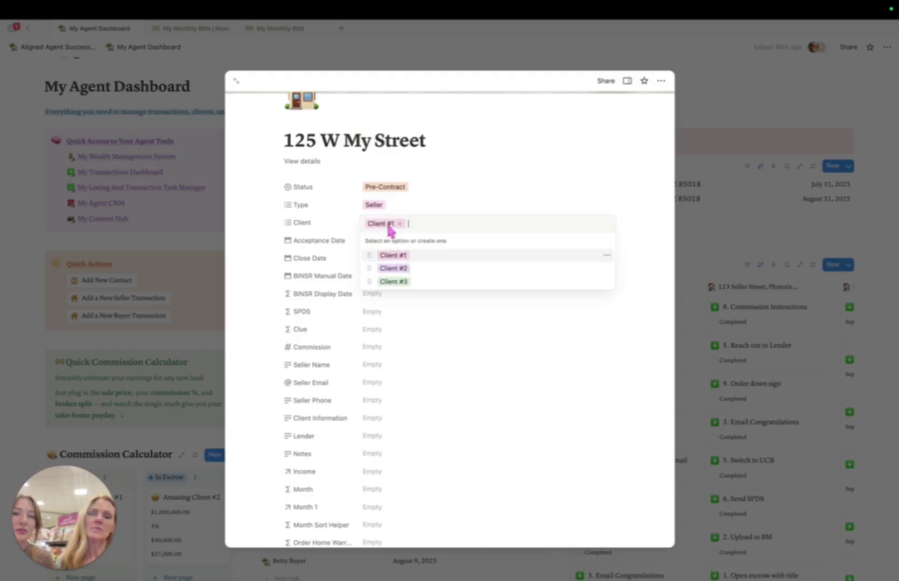
left_click(607, 256)
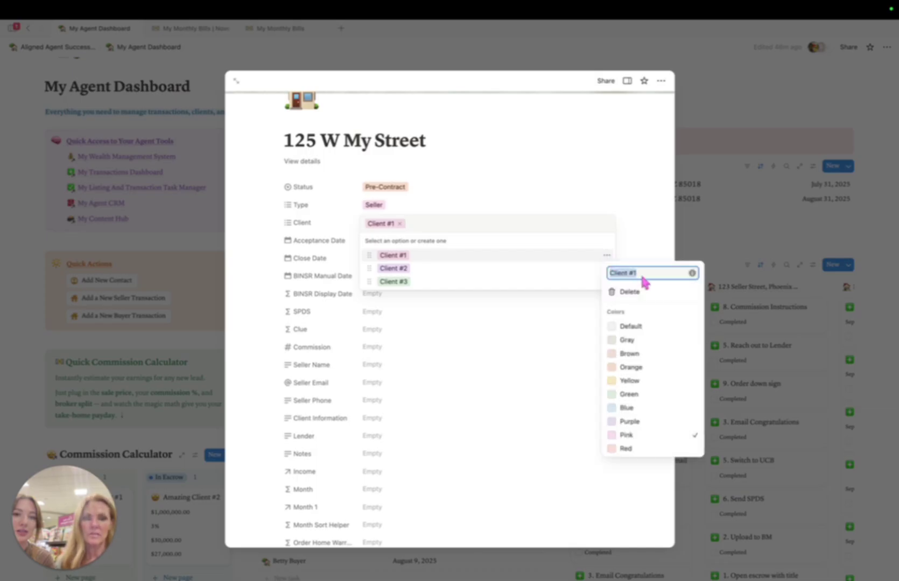
key("Escape")
key("Escape")
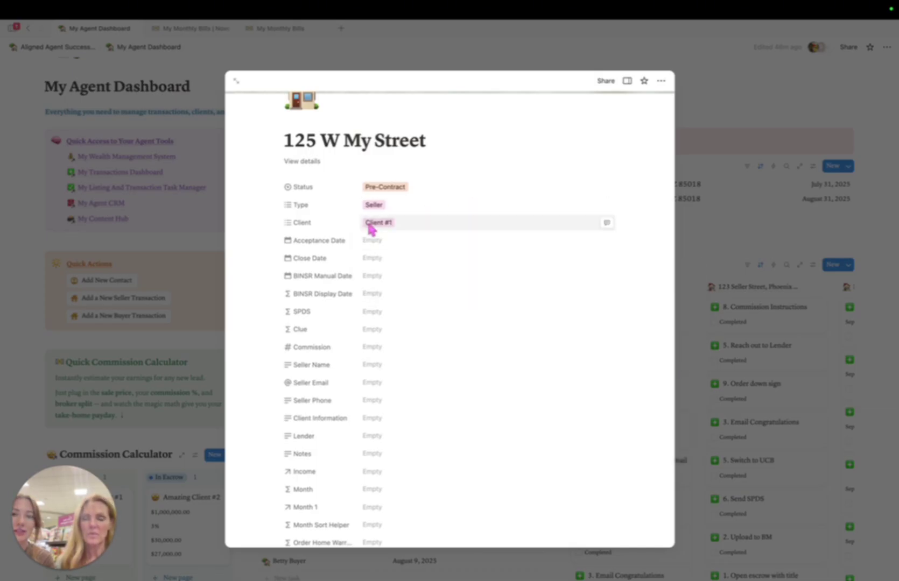
Step: Expand the transaction's 11 hidden properties, view the contacts available for the My Agent CRM relation, and close the list
scroll(500, 250, "down", 5)
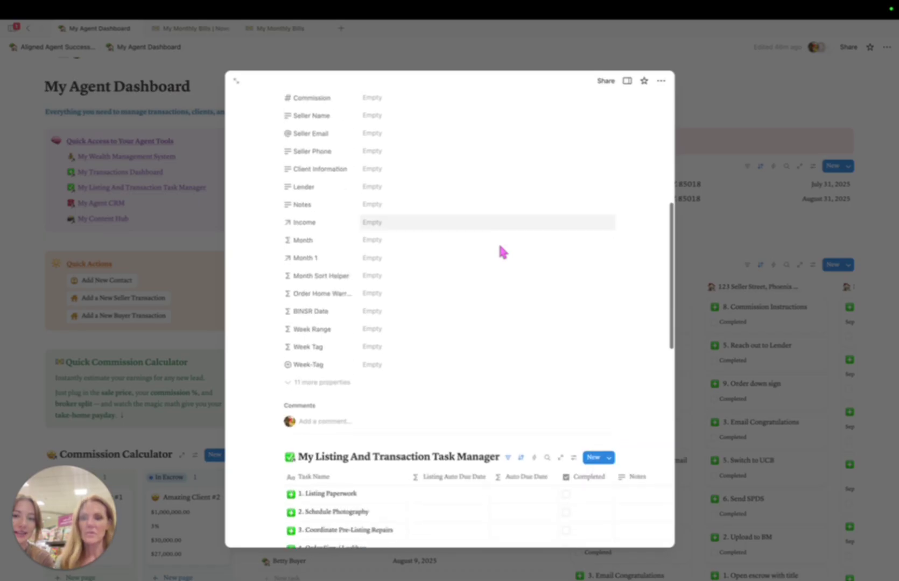
scroll(345, 251, "up", 3)
scroll(345, 254, "down", 5)
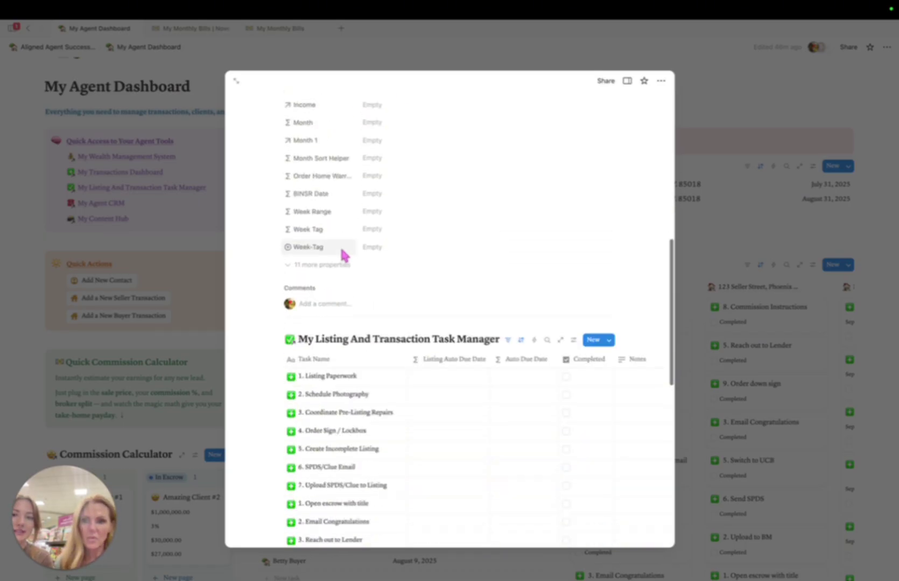
left_click(339, 260)
scroll(358, 291, "down", 1)
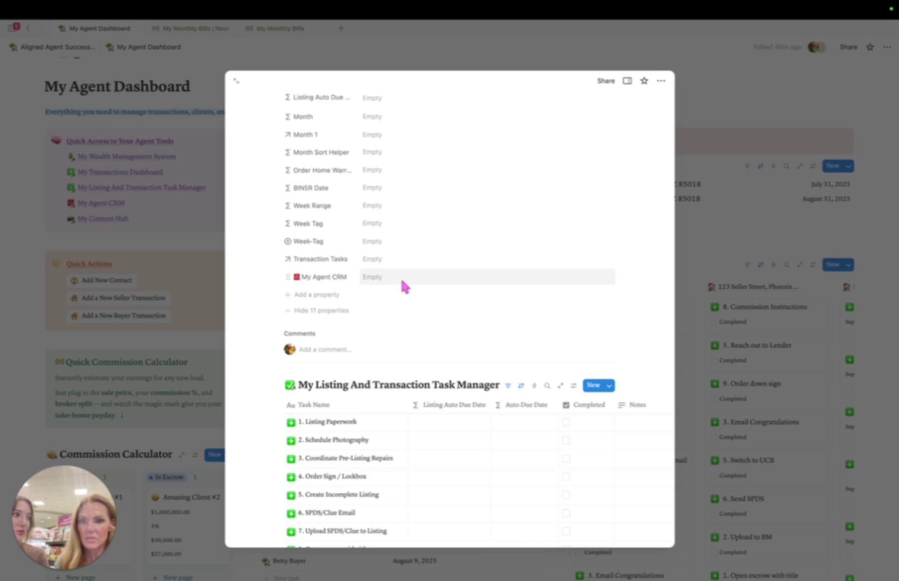
left_click(383, 278)
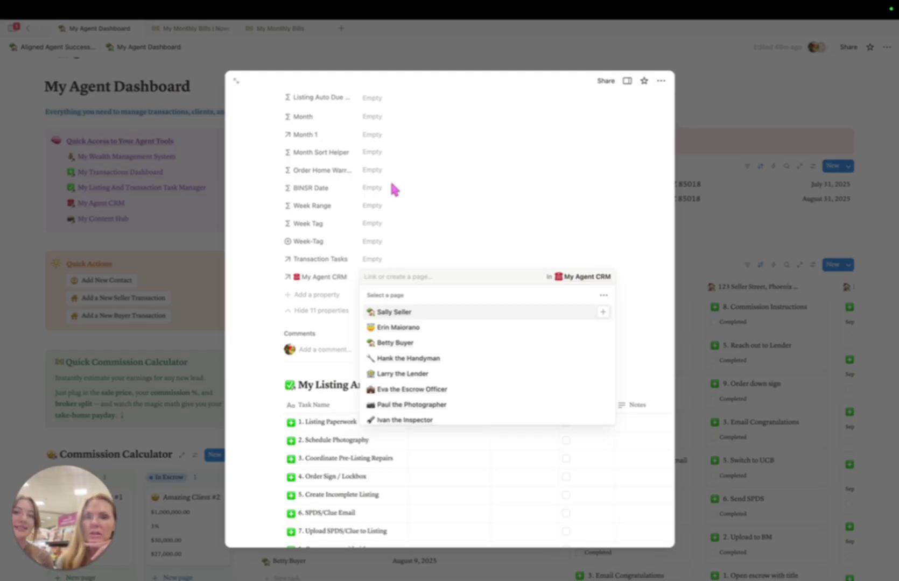
left_click(398, 263)
Step: Review the transaction's full property list and close the record
scroll(398, 261, "up", 7)
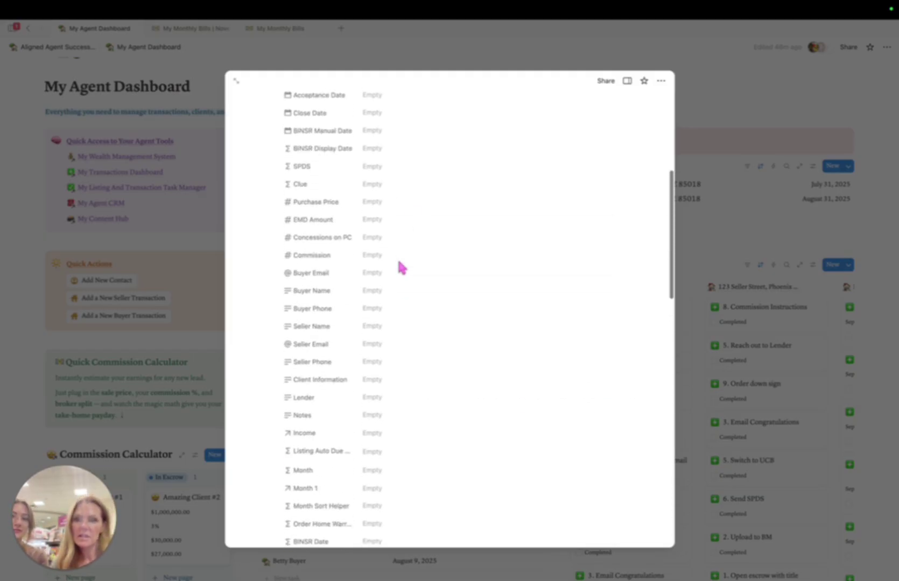
scroll(399, 261, "down", 5)
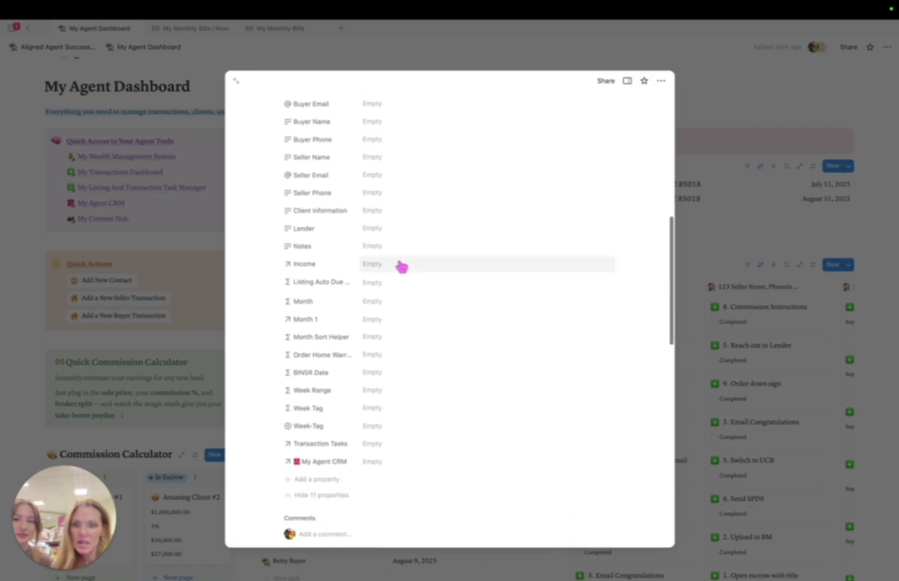
scroll(417, 346, "down", 1)
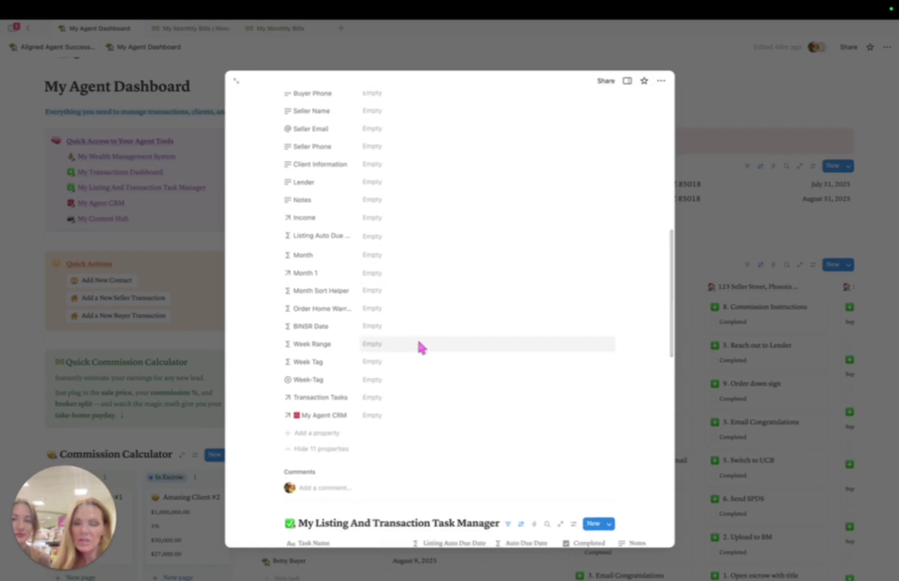
scroll(419, 345, "down", 1)
scroll(419, 344, "up", 1)
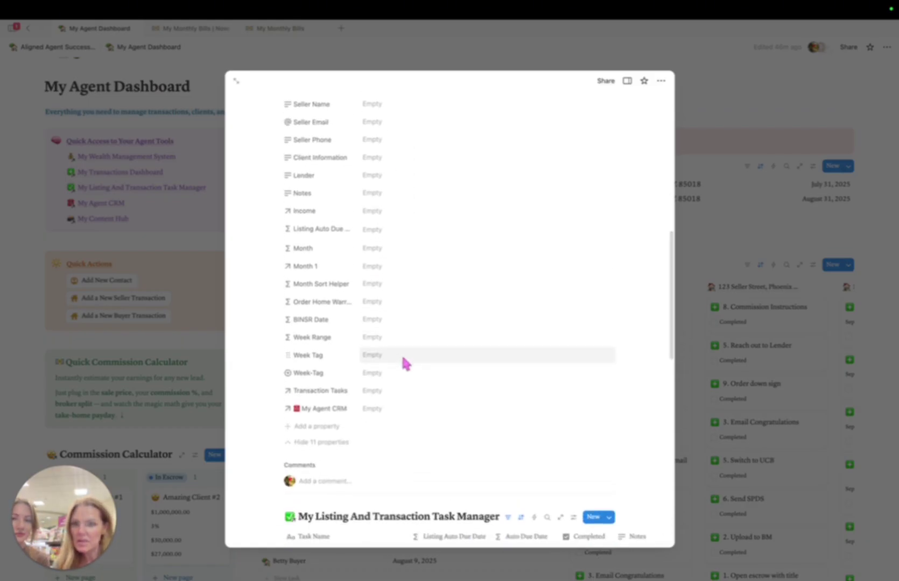
scroll(424, 344, "down", 2)
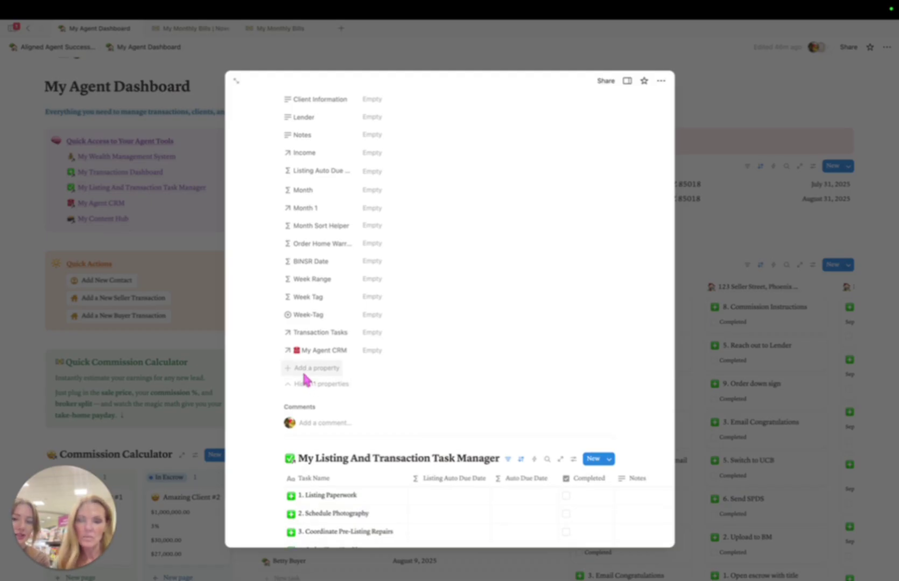
scroll(305, 378, "up", 15)
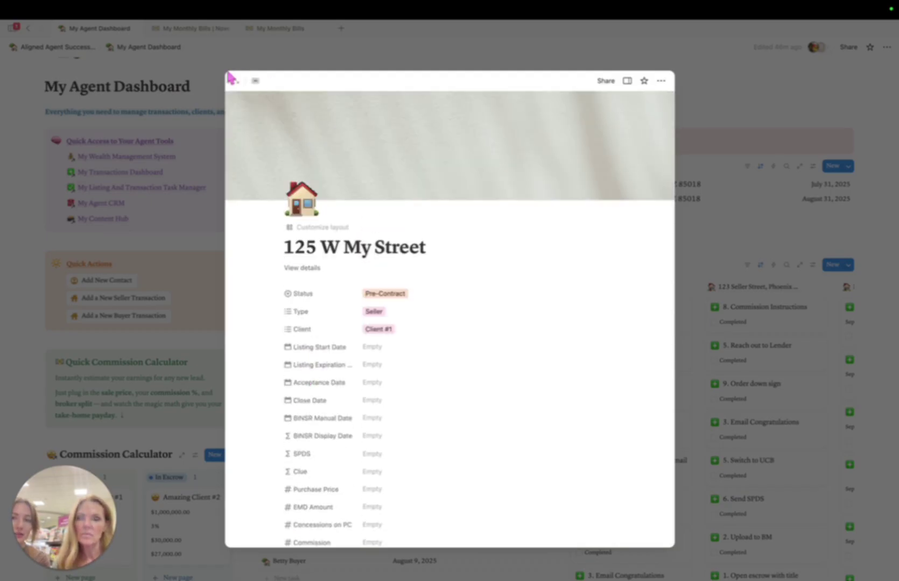
left_click(203, 142)
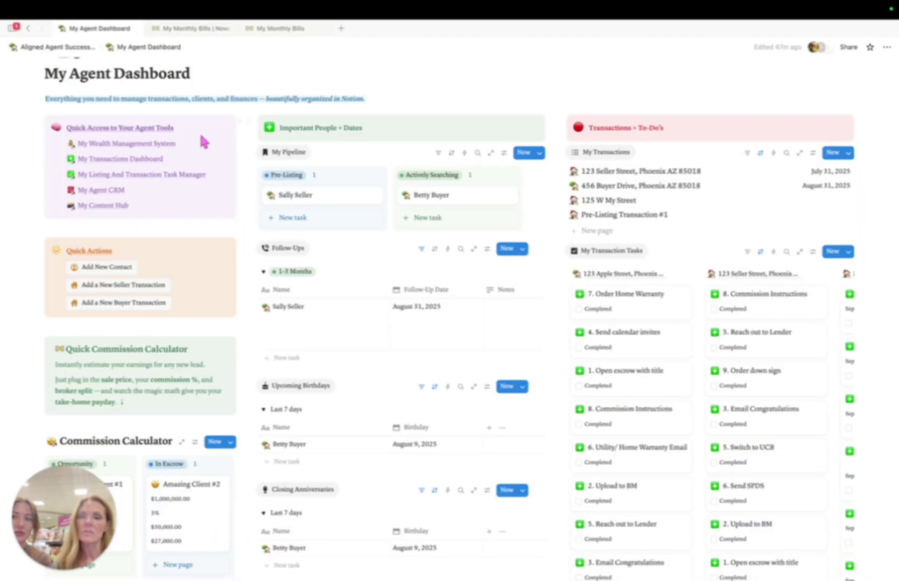
Step: Open My Transactions Dashboard and examine all columns of the Under Contract - ALL view
left_click(134, 158)
scroll(310, 319, "right", 10)
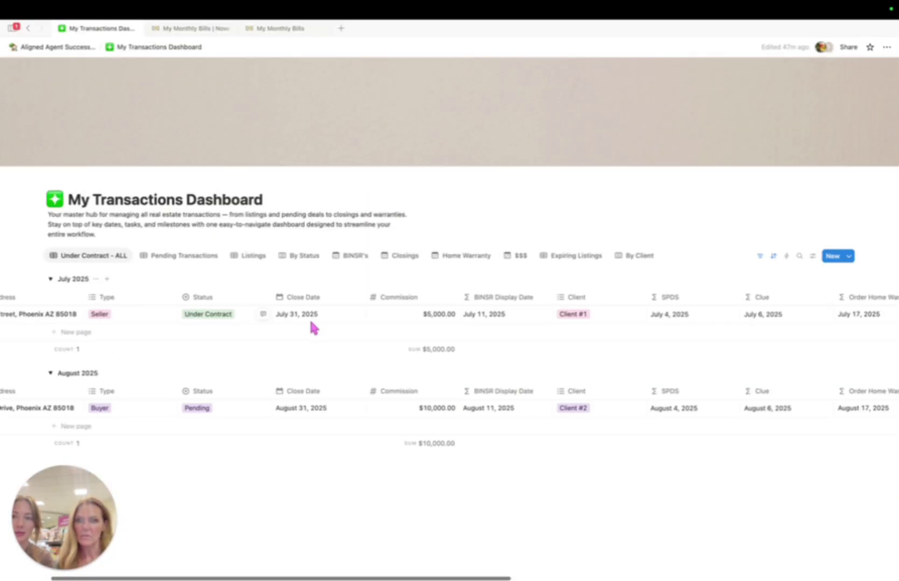
scroll(310, 317, "left", 10)
scroll(309, 318, "right", 10)
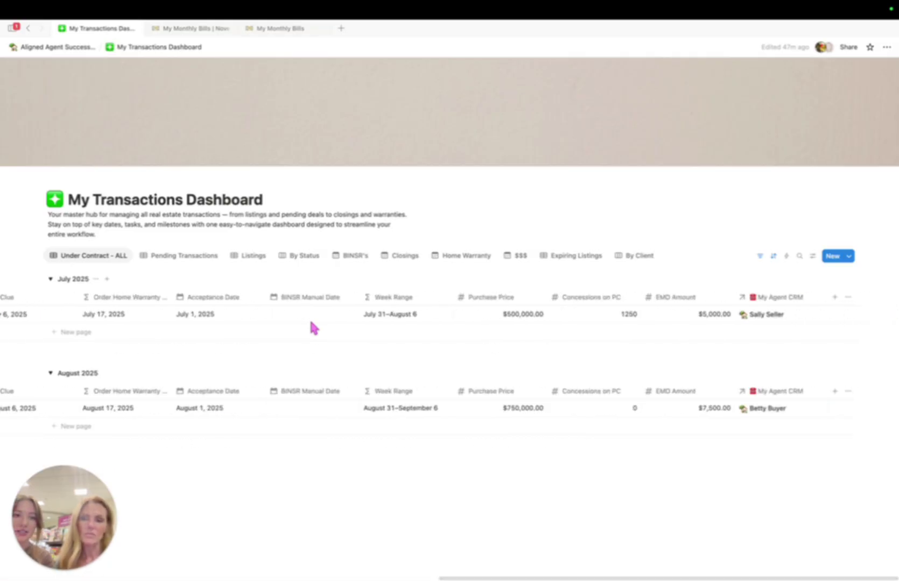
Step: Return to My Agent Dashboard by way of the Aligned Agent Success Suite page and locate Quick Access to Your Agent Tools
left_click(68, 49)
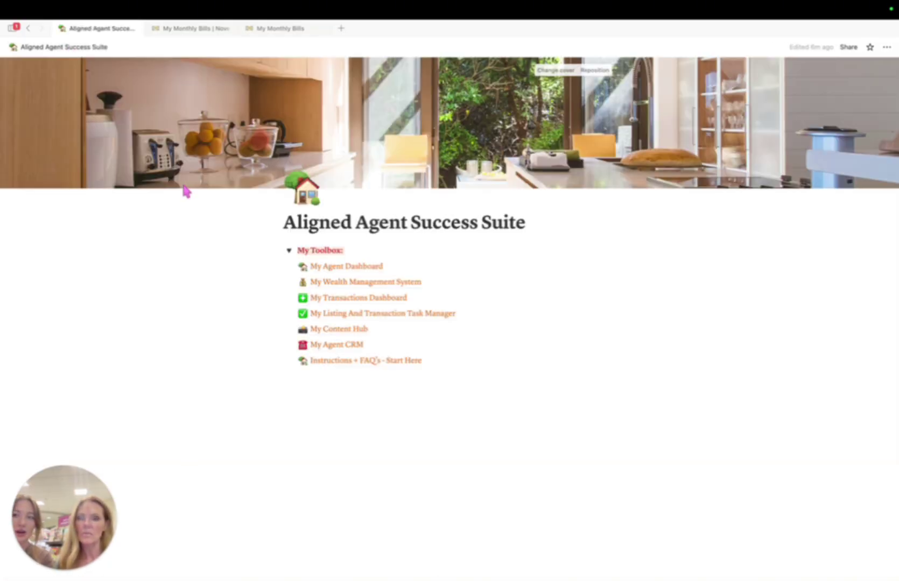
left_click(339, 268)
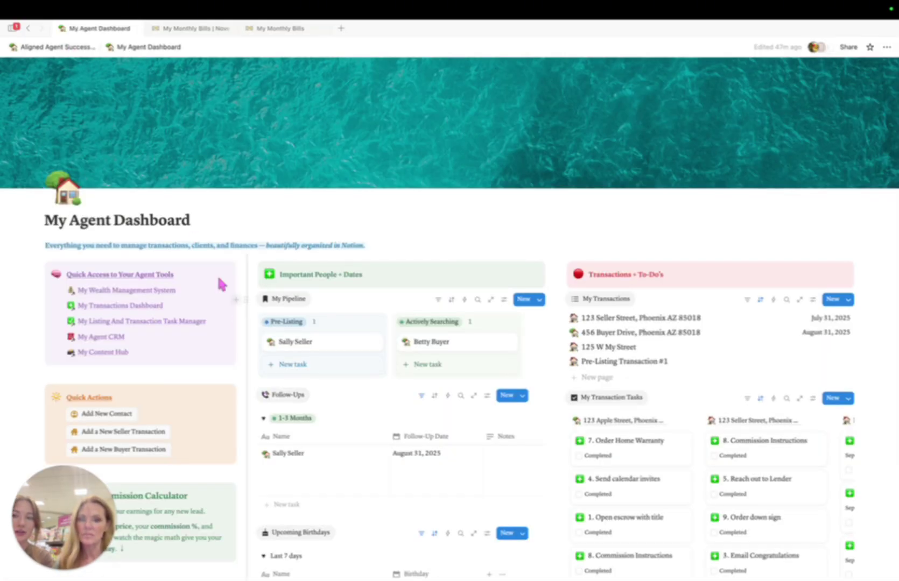
scroll(254, 252, "down", 2)
scroll(255, 252, "up", 2)
scroll(255, 252, "down", 2)
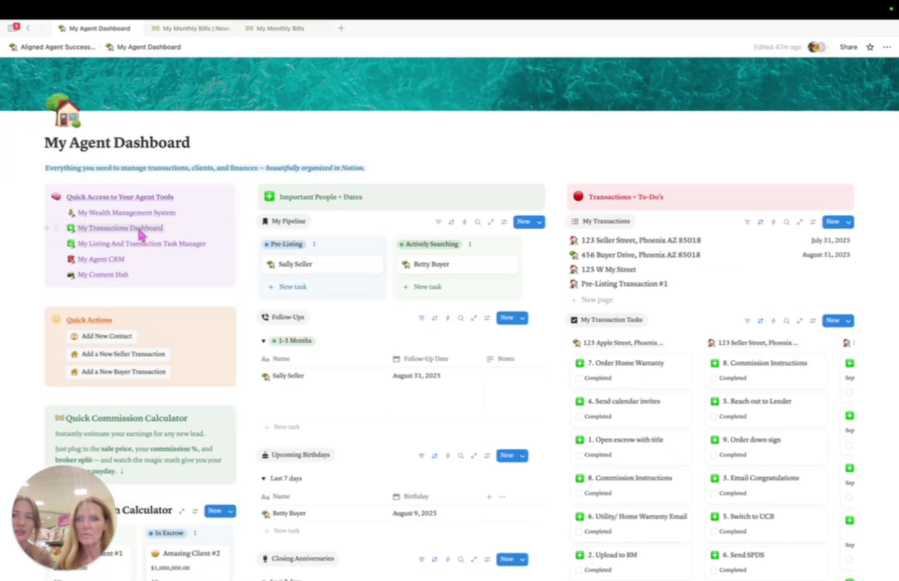
mouse_move(141, 235)
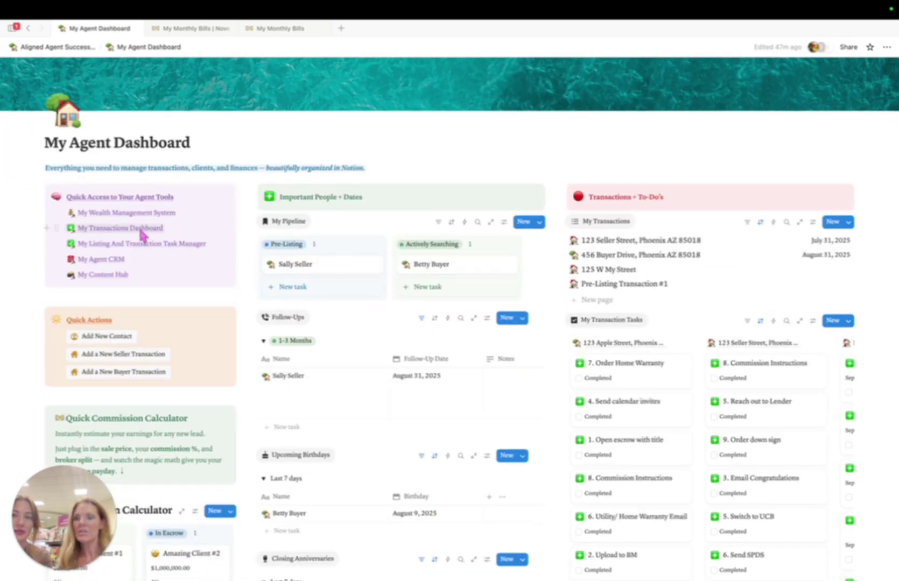
Step: Look over the dashboard's people, dates and transaction sections, and open My Agent CRM from Quick Access to Your Agent Tools
scroll(177, 329, "down", 1)
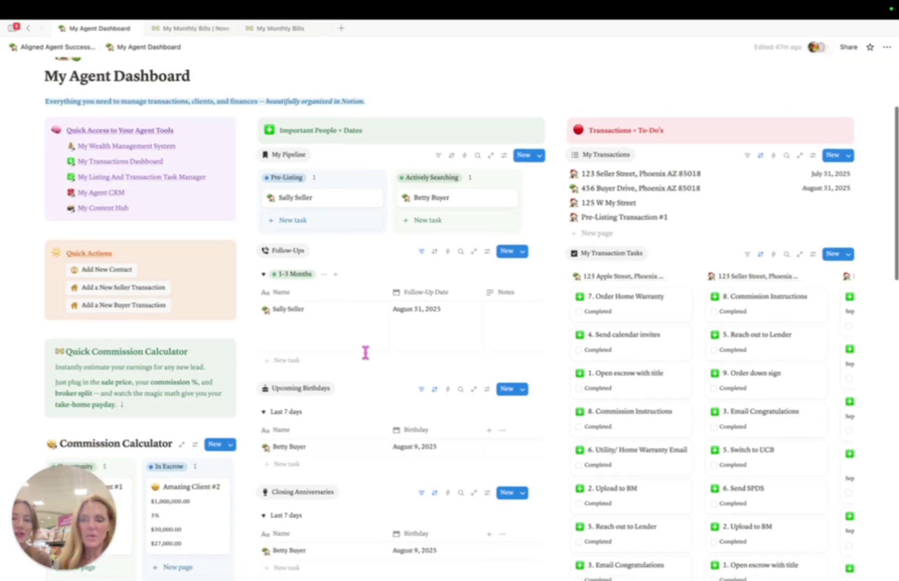
scroll(365, 353, "down", 2)
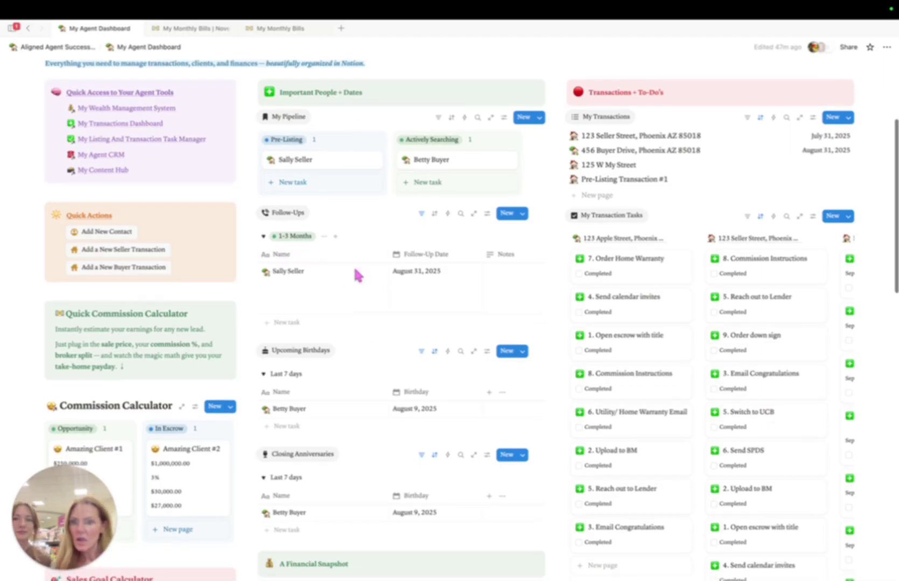
scroll(352, 263, "up", 3)
left_click(115, 336)
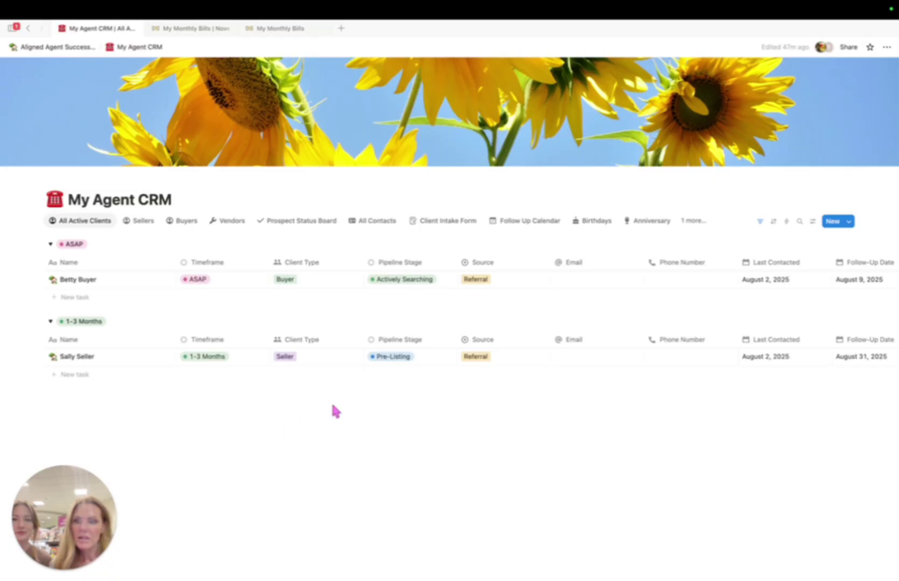
Step: View the Timeframe options for the buyer in the ASAP group and close the list without changing the value
left_click(92, 282)
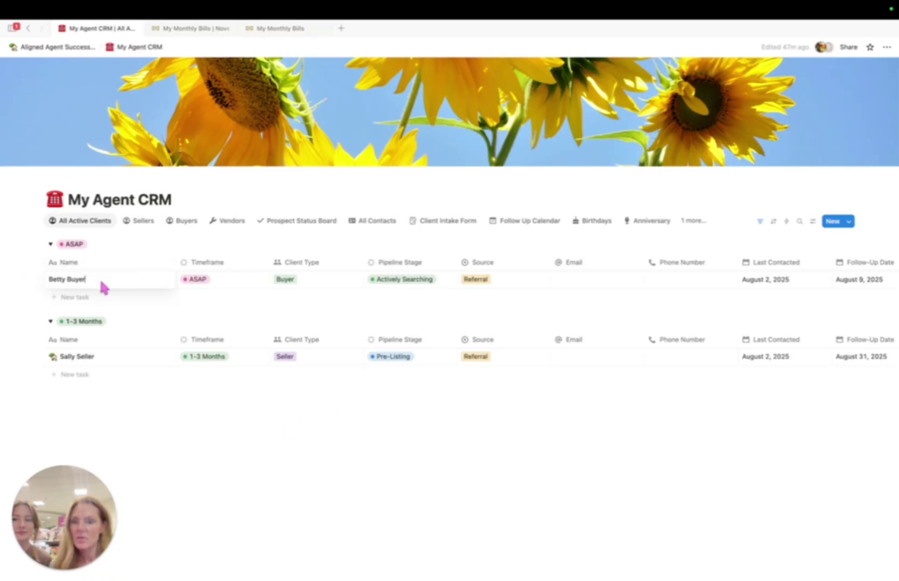
key("Escape")
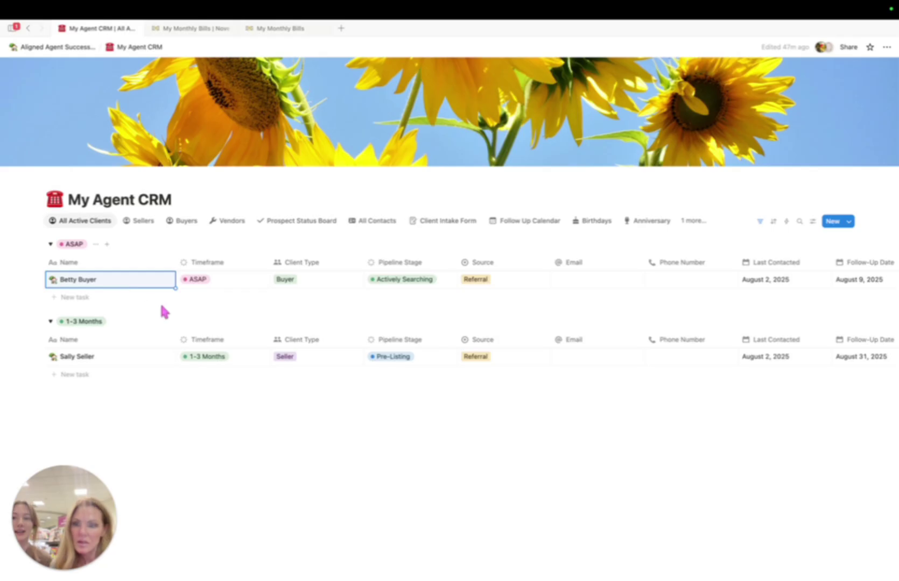
left_click(218, 277)
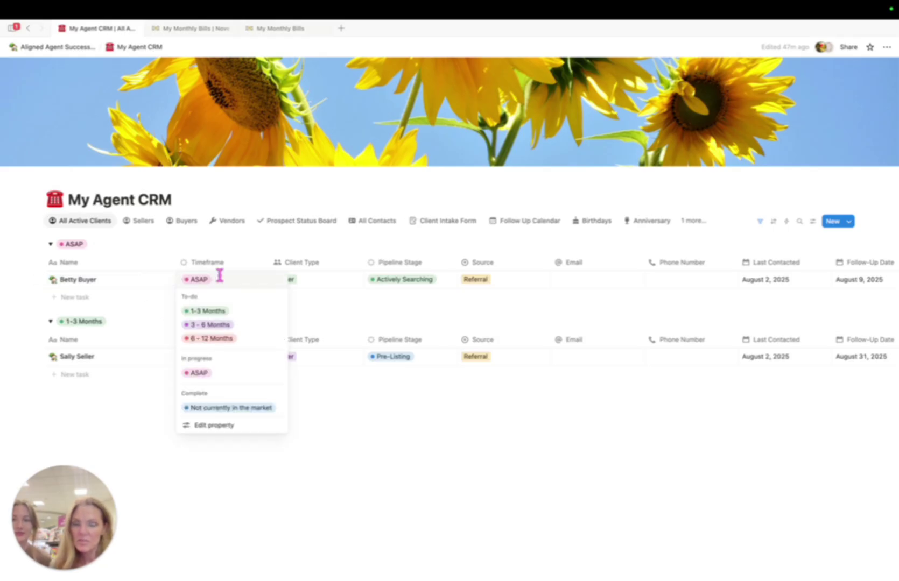
left_click(324, 279)
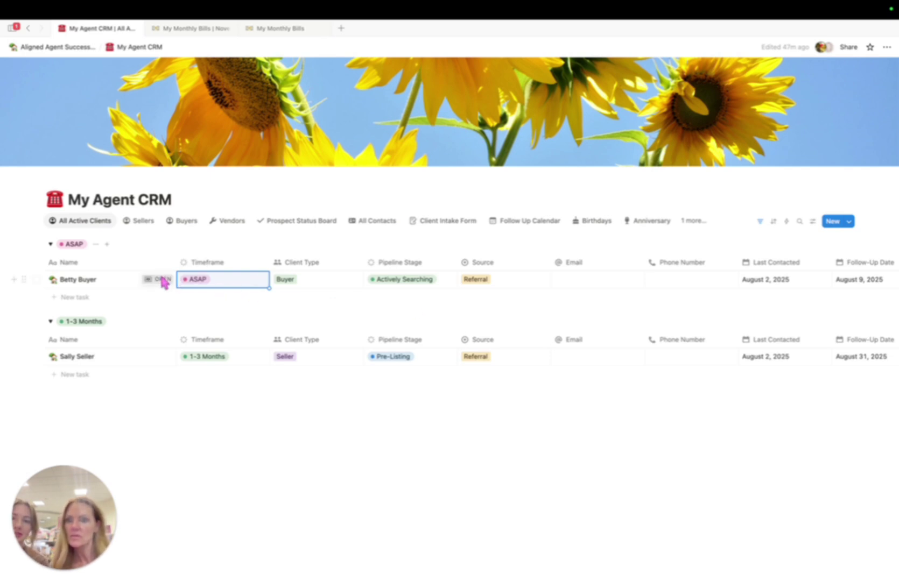
Step: Open the ASAP buyer's record, review its properties and the details pane with home preferences, and close the record
left_click(162, 279)
scroll(601, 295, "down", 3)
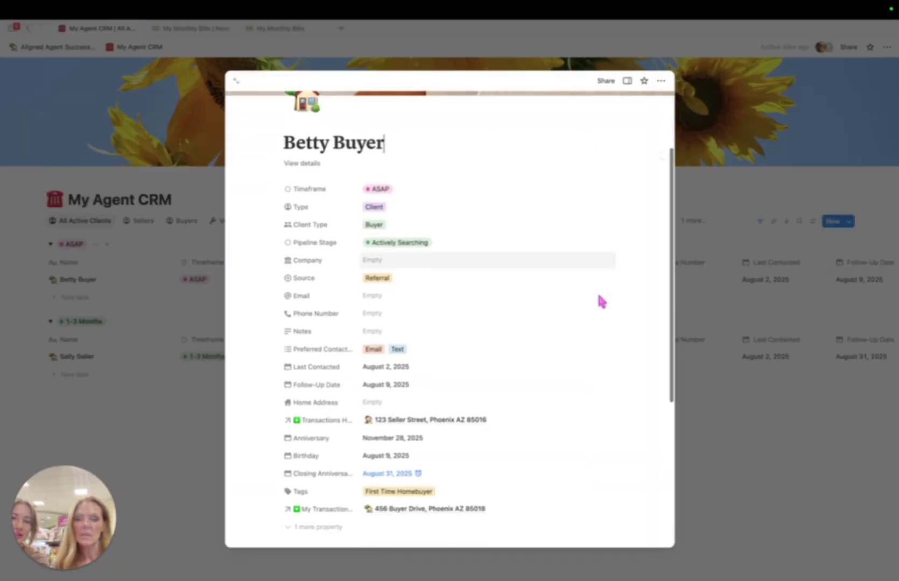
scroll(601, 301, "down", 1)
scroll(601, 301, "down", 1)
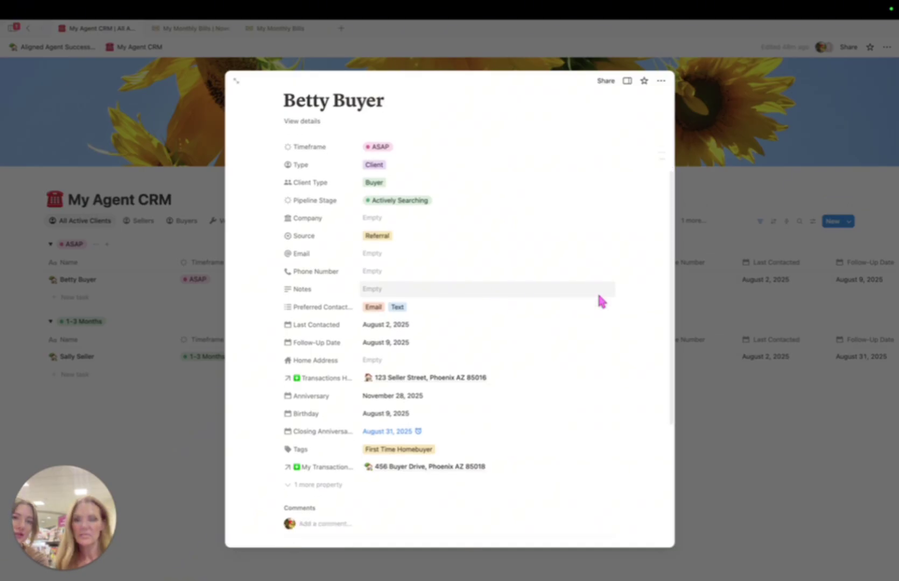
left_click(627, 81)
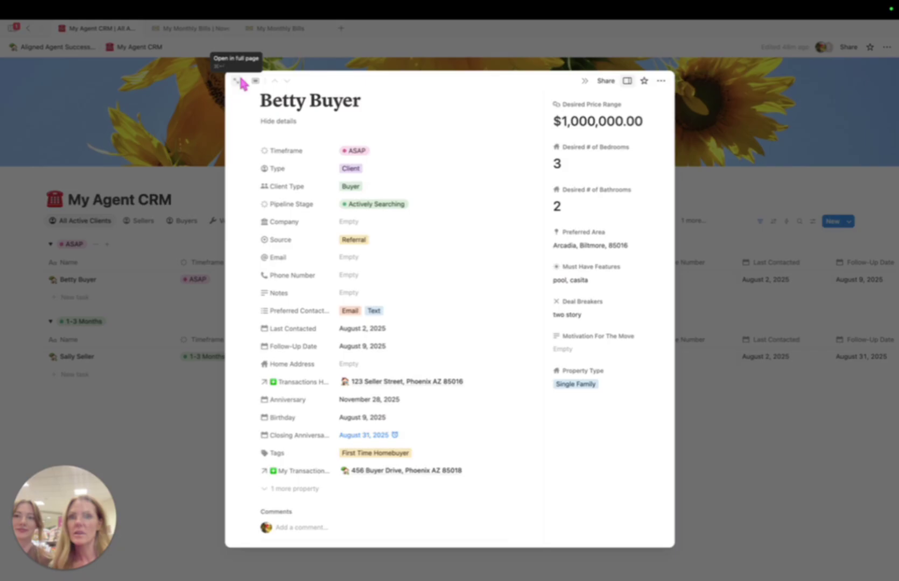
key("Escape")
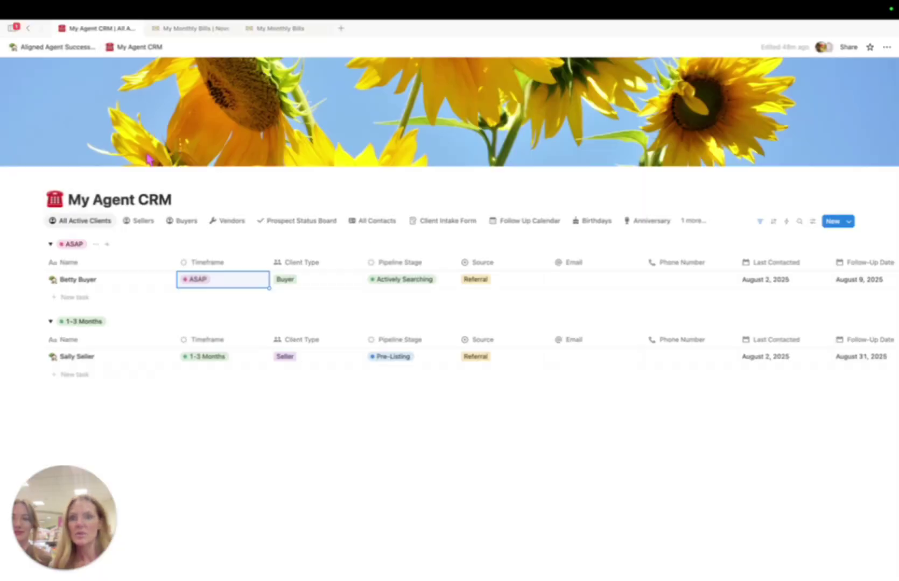
Step: View the Pipeline Stage and Source options for the ASAP buyer without changing either value
left_click(431, 285)
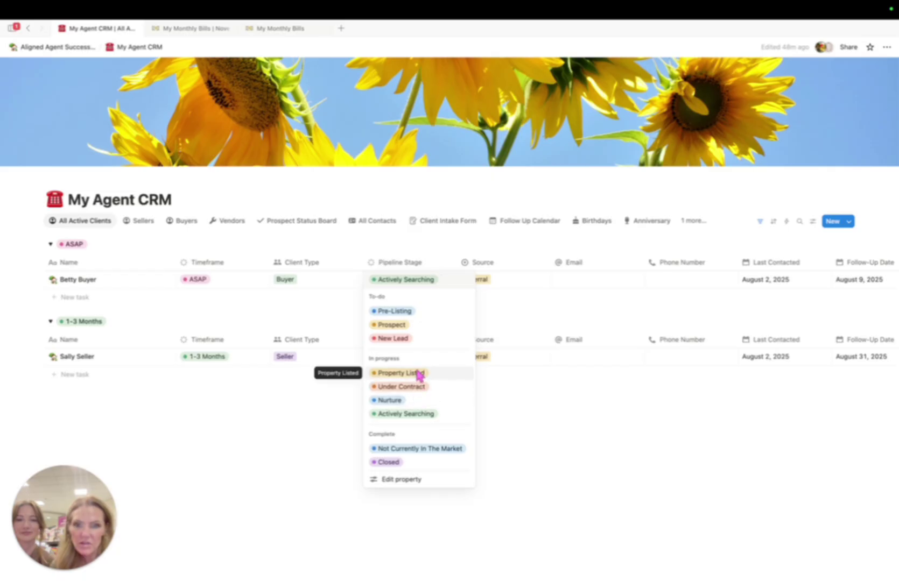
left_click(515, 291)
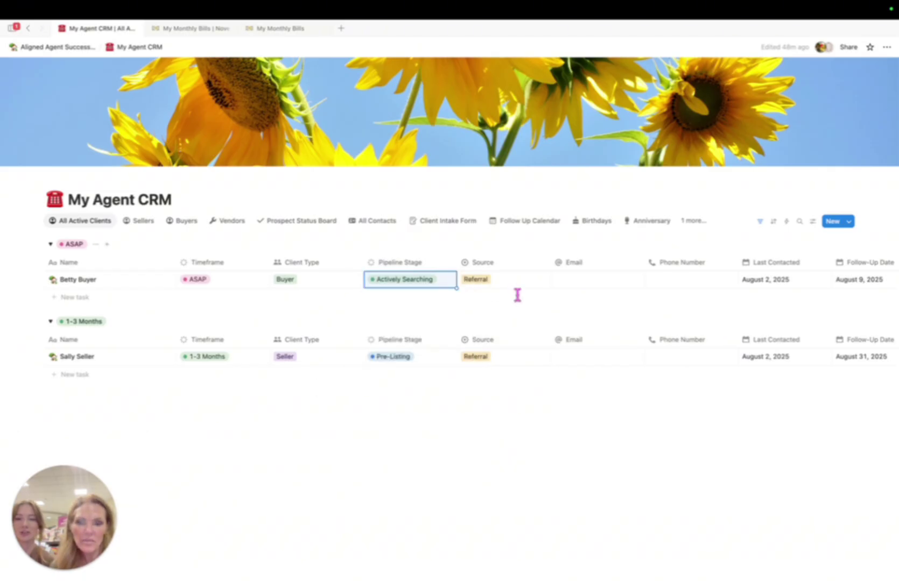
left_click(504, 279)
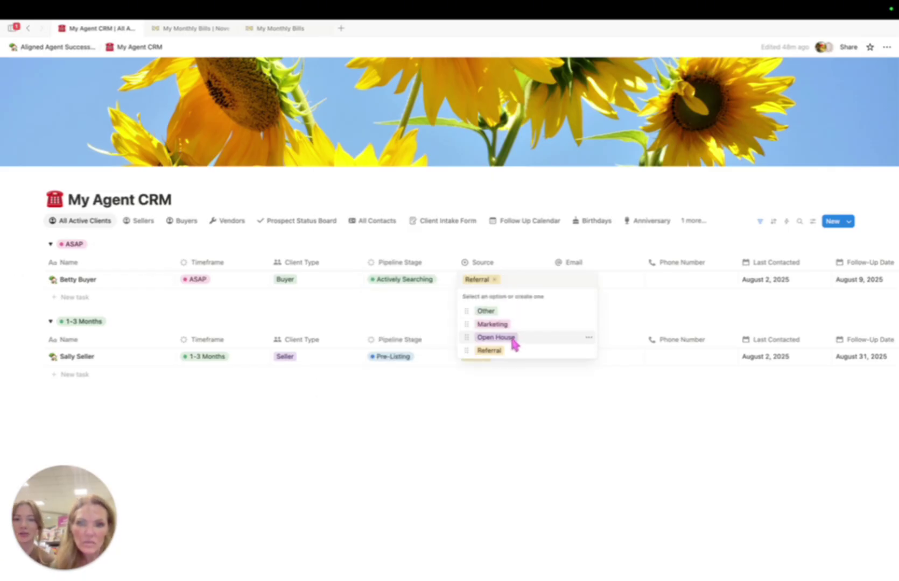
left_click(624, 311)
Step: Reopen the ASAP buyer's record and add a meeting note below its properties
left_click(97, 279)
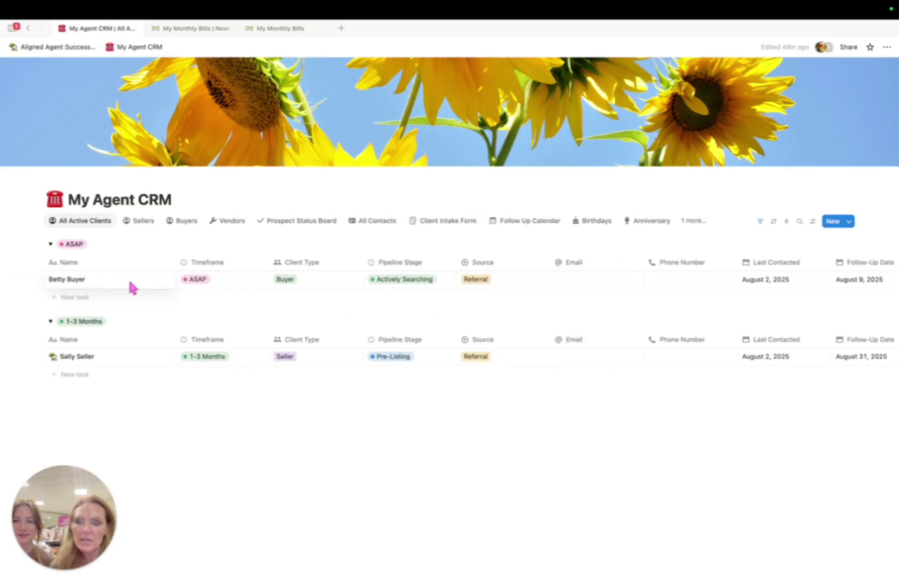
key("Escape")
left_click(164, 280)
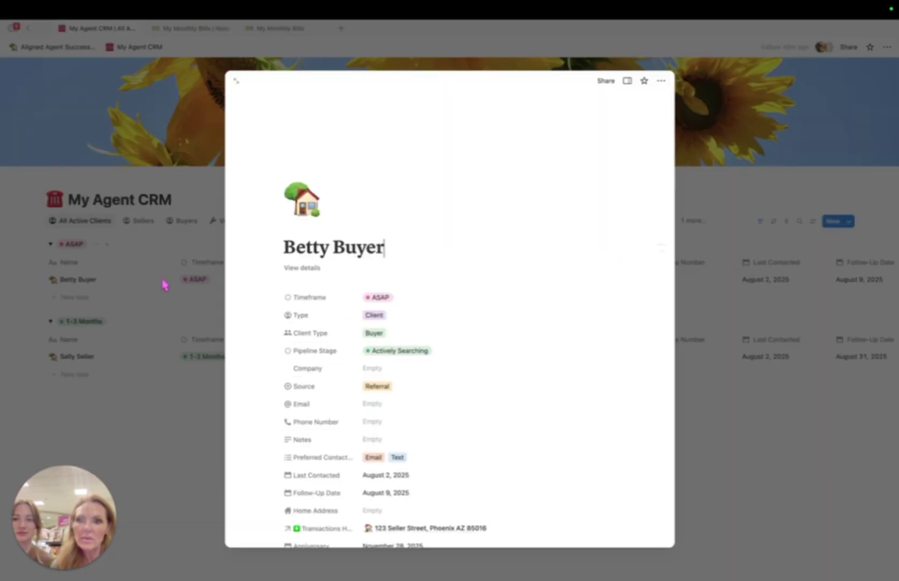
scroll(502, 355, "down", 5)
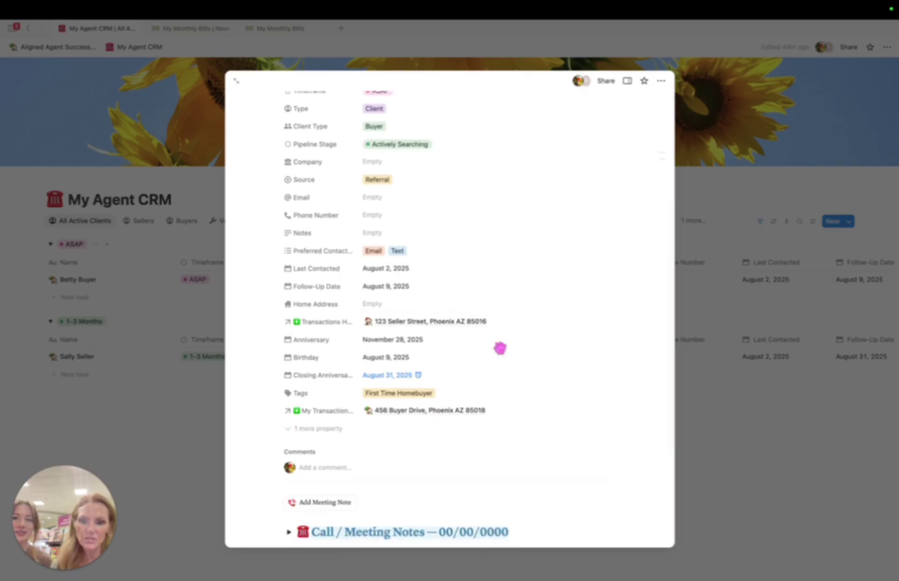
scroll(502, 355, "down", 3)
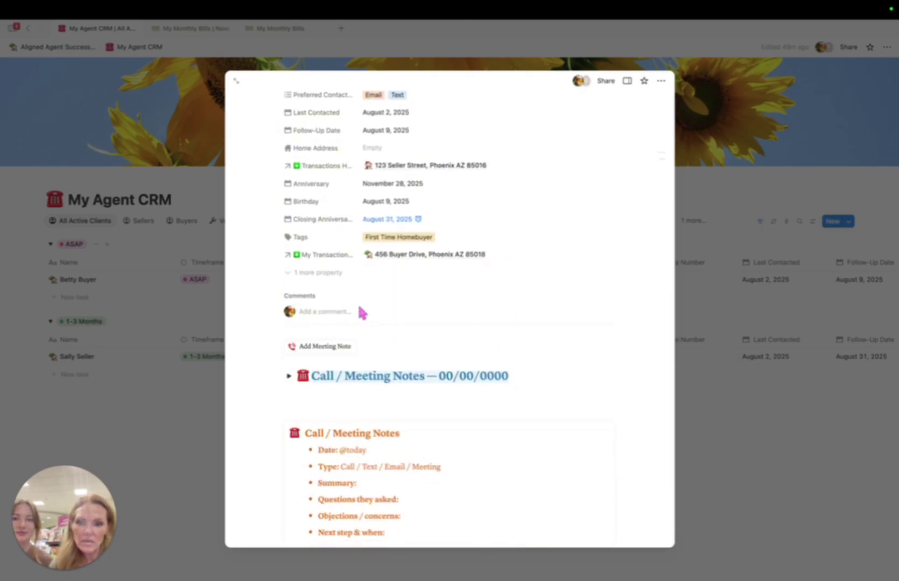
scroll(363, 312, "down", 2)
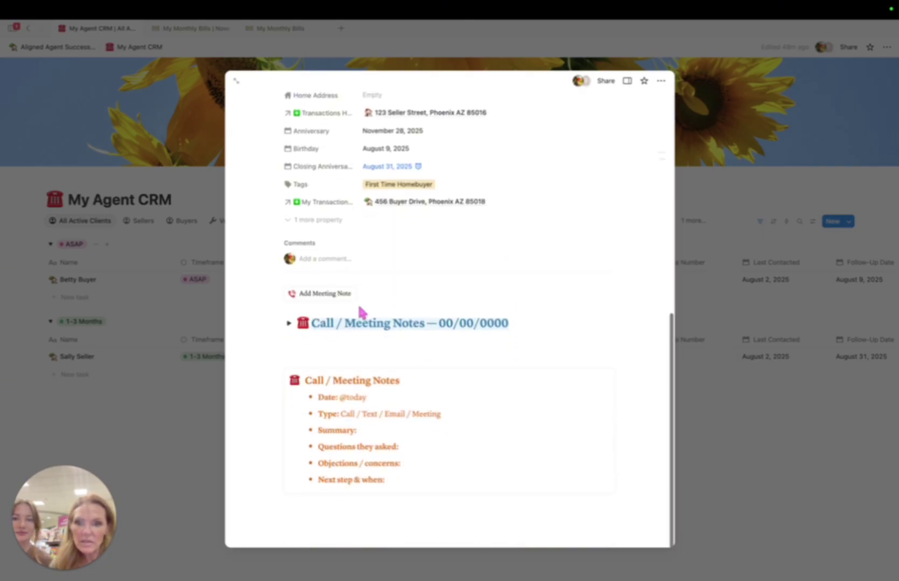
left_click(321, 294)
scroll(520, 398, "down", 2)
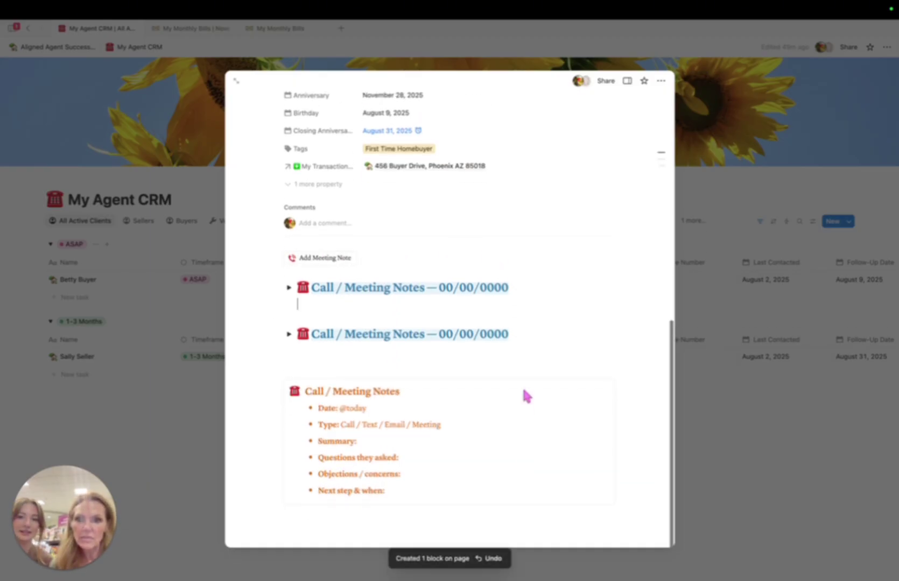
Step: Expand the new Call / Meeting Notes entry, examine its template fields, collapse it and close the client record
scroll(526, 396, "up", 5)
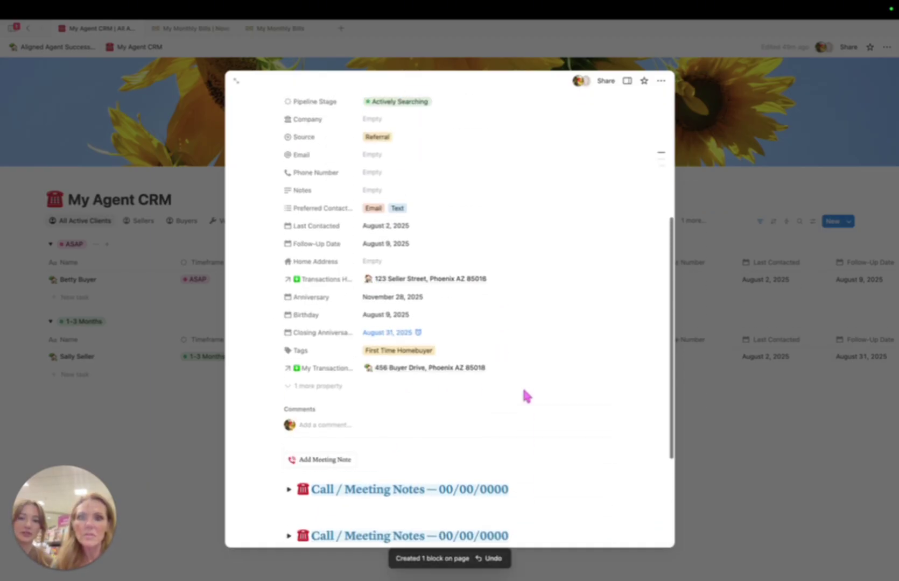
left_click(289, 495)
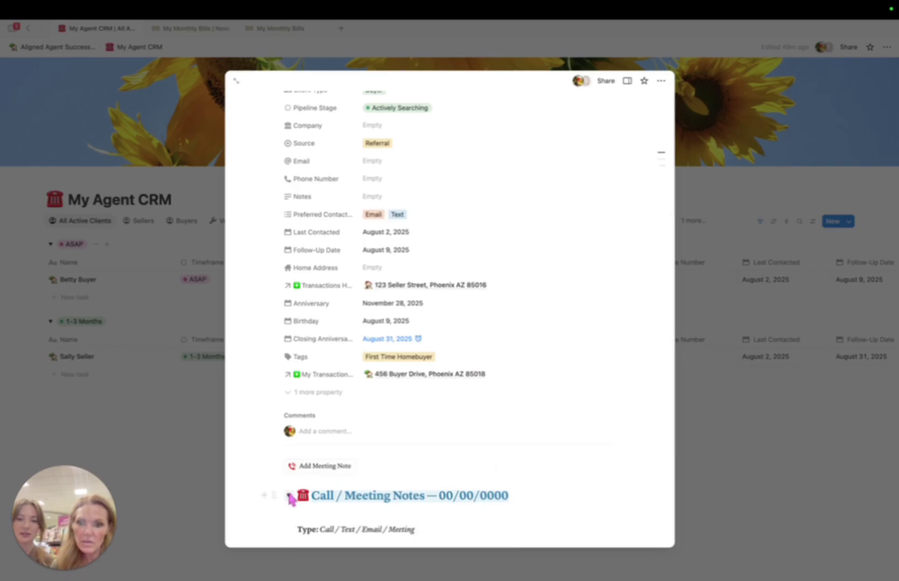
scroll(289, 497, "down", 5)
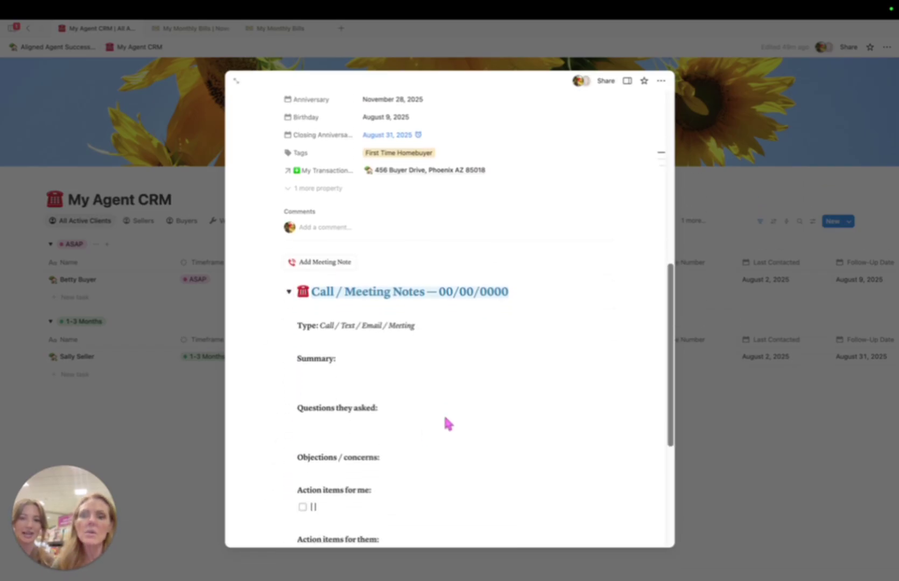
scroll(445, 417, "down", 1)
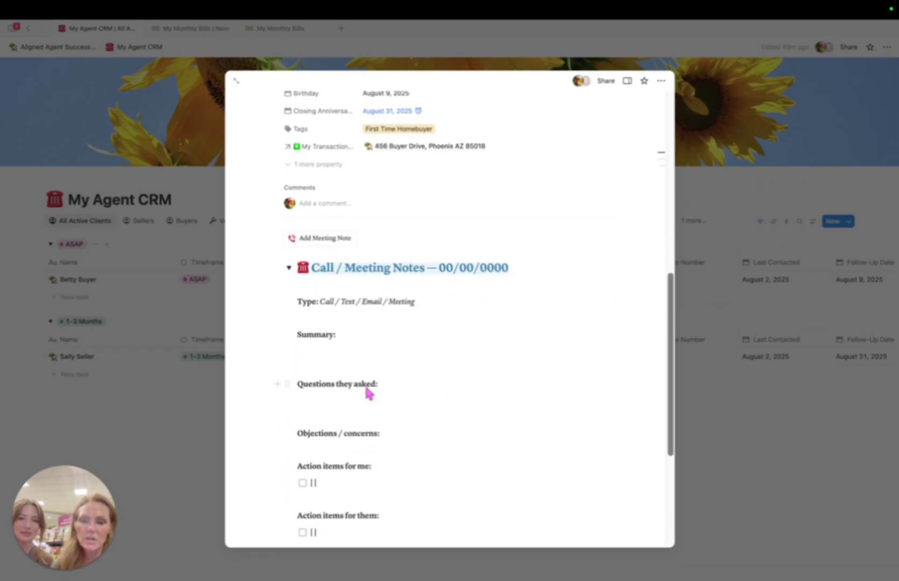
scroll(397, 403, "down", 1)
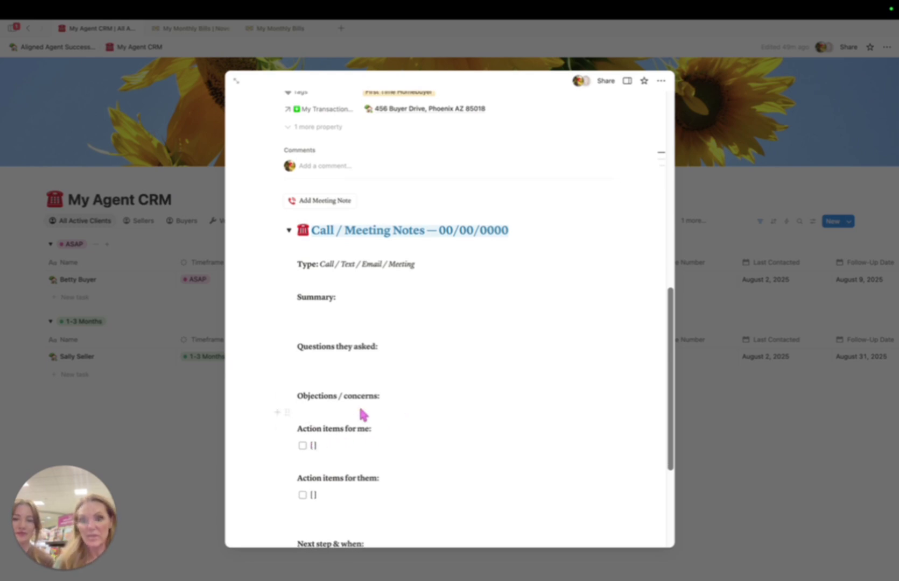
scroll(427, 393, "down", 1)
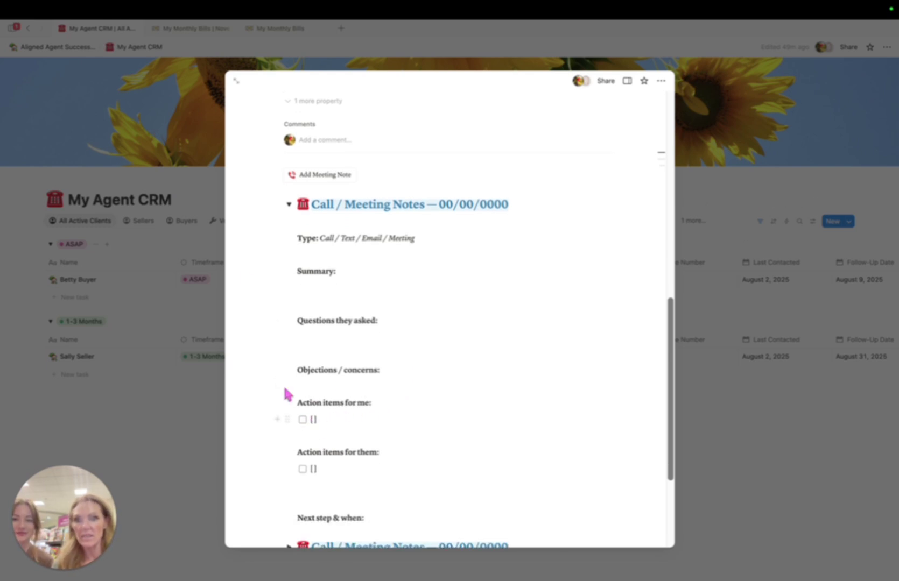
left_click(289, 204)
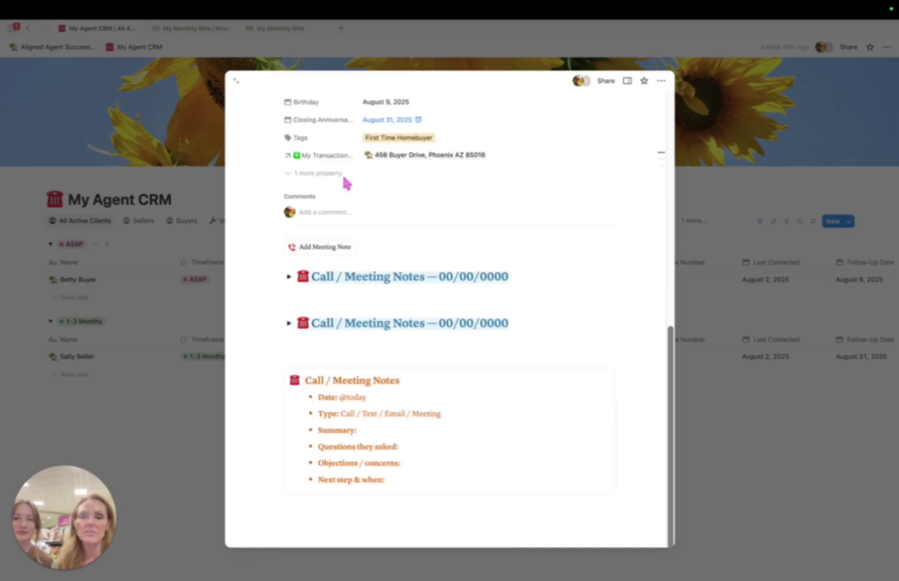
left_click(159, 126)
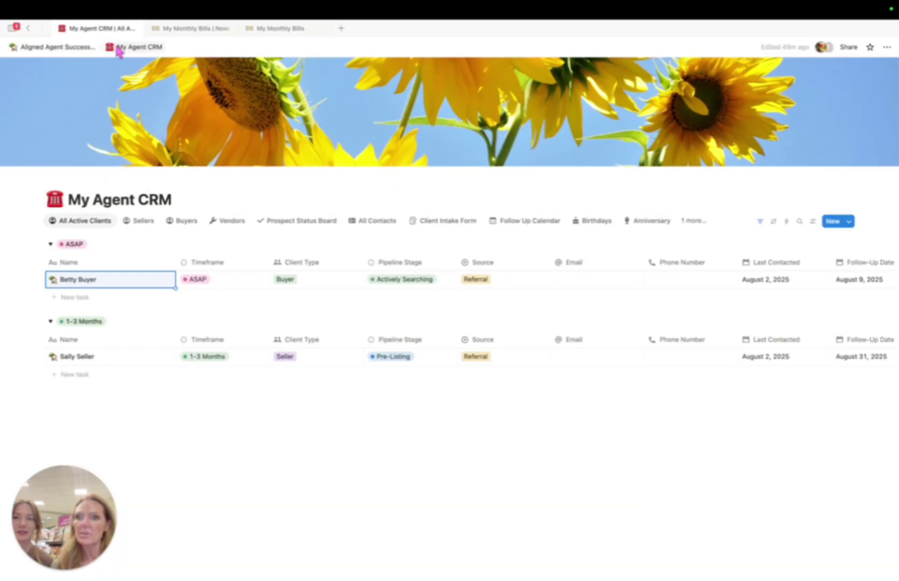
Step: Open My Content Hub by way of the Aligned Agent Success Suite page and view its Social Media Calendar
left_click(78, 48)
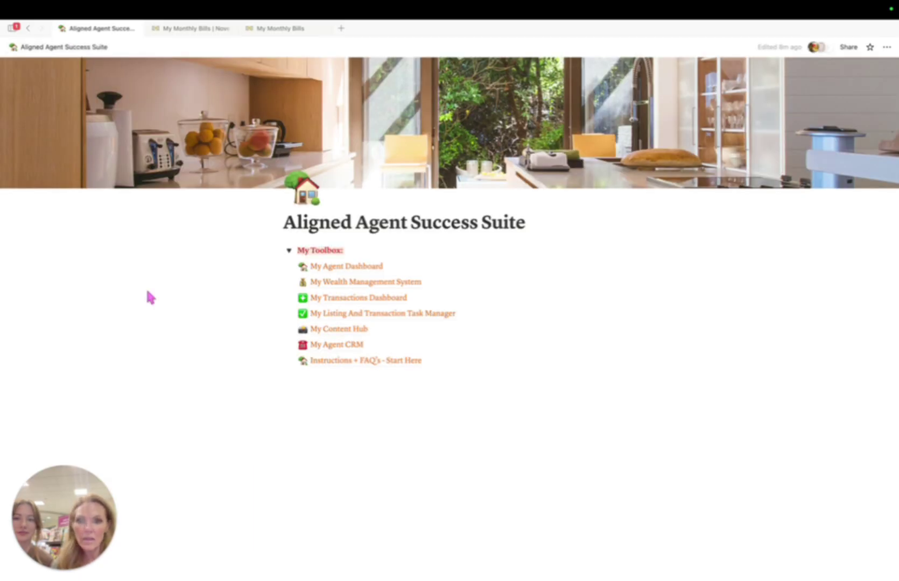
left_click(338, 329)
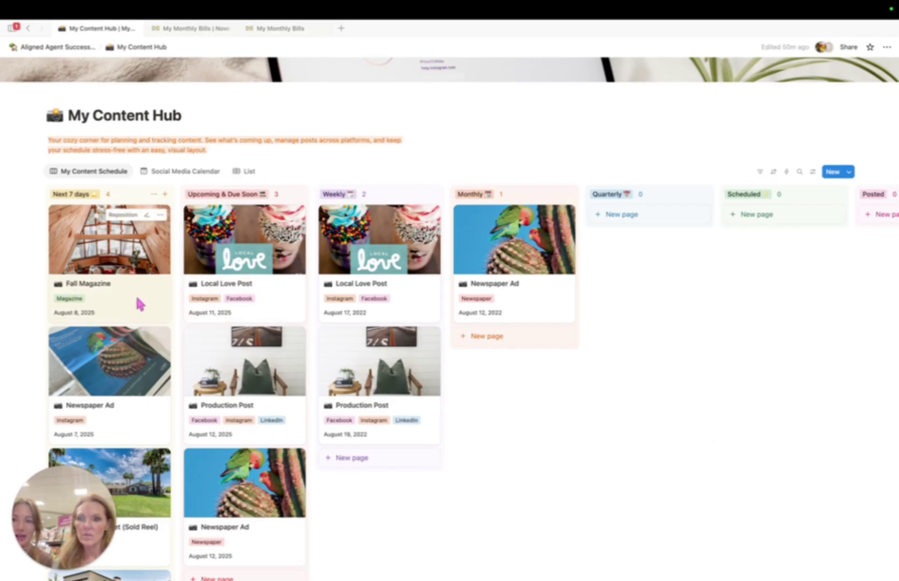
left_click(175, 170)
scroll(313, 399, "down", 3)
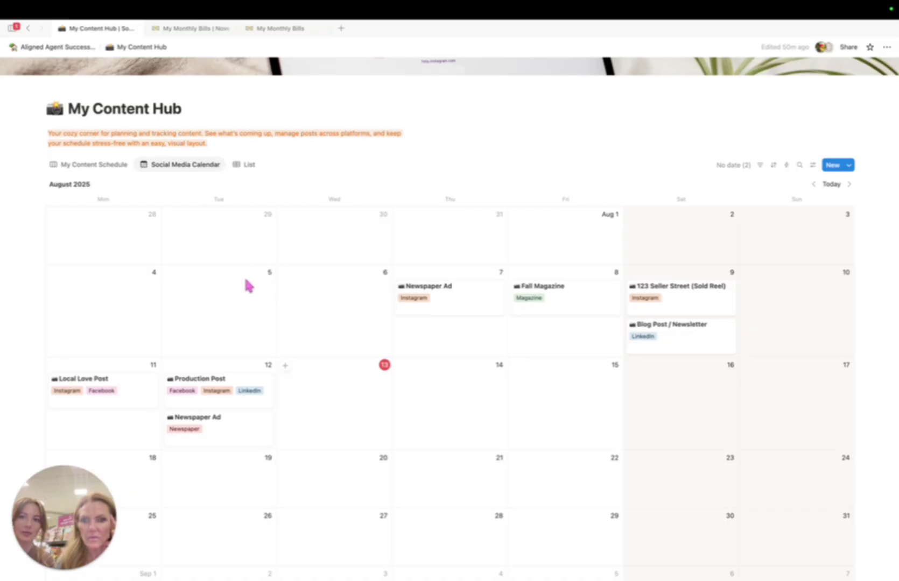
Step: View the content hub's List view, return to My Content Schedule and look over its timeframe columns
left_click(245, 164)
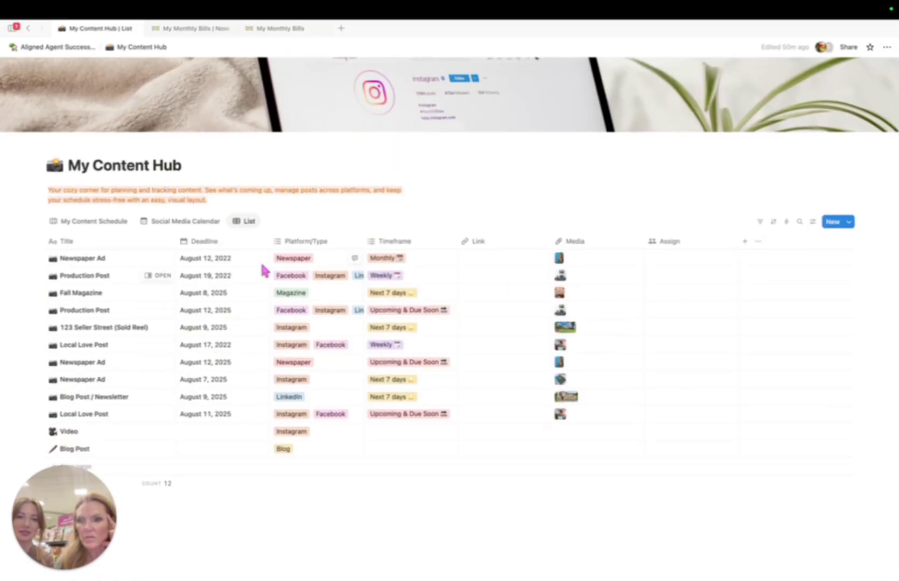
left_click(119, 223)
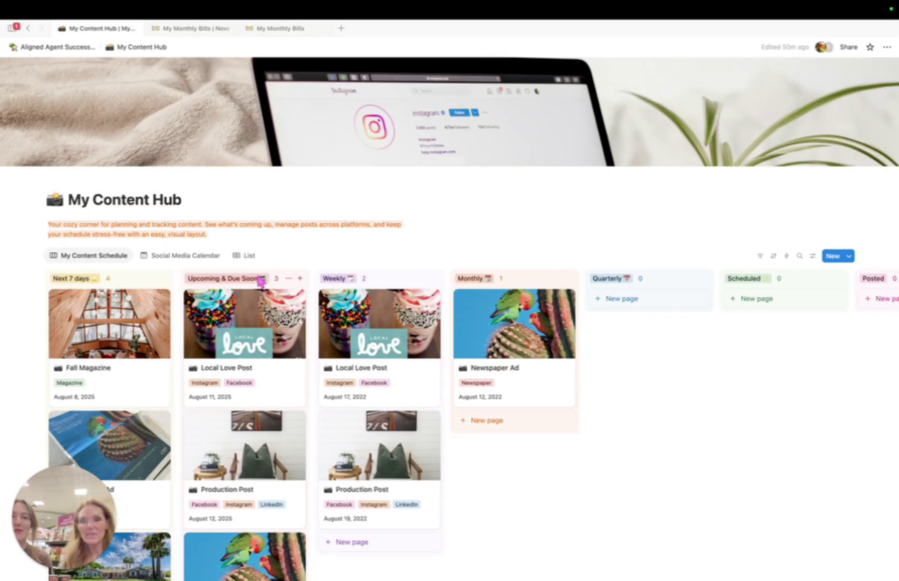
scroll(633, 461, "down", 2)
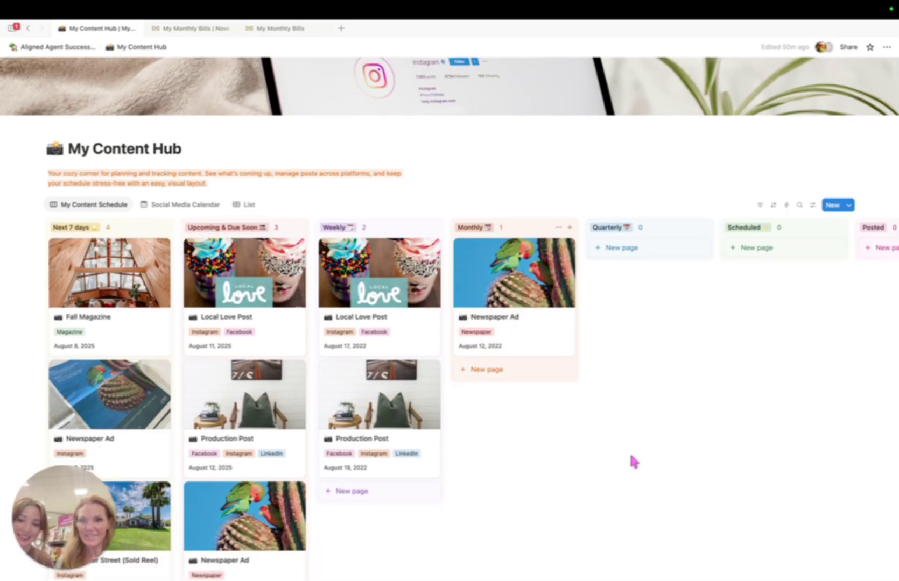
scroll(633, 462, "up", 2)
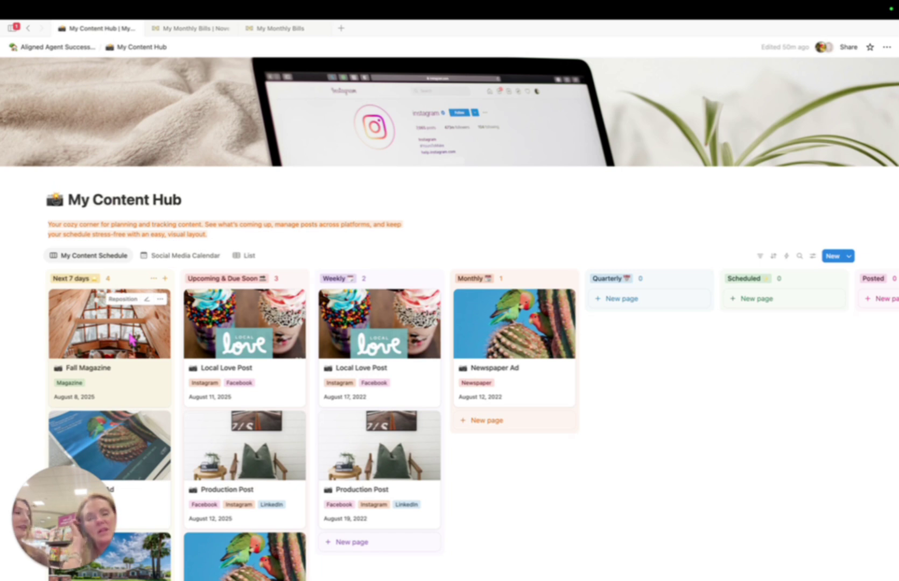
Step: Open the Fall Magazine card in the Next 7 days column and look over its properties and page templates
left_click(117, 368)
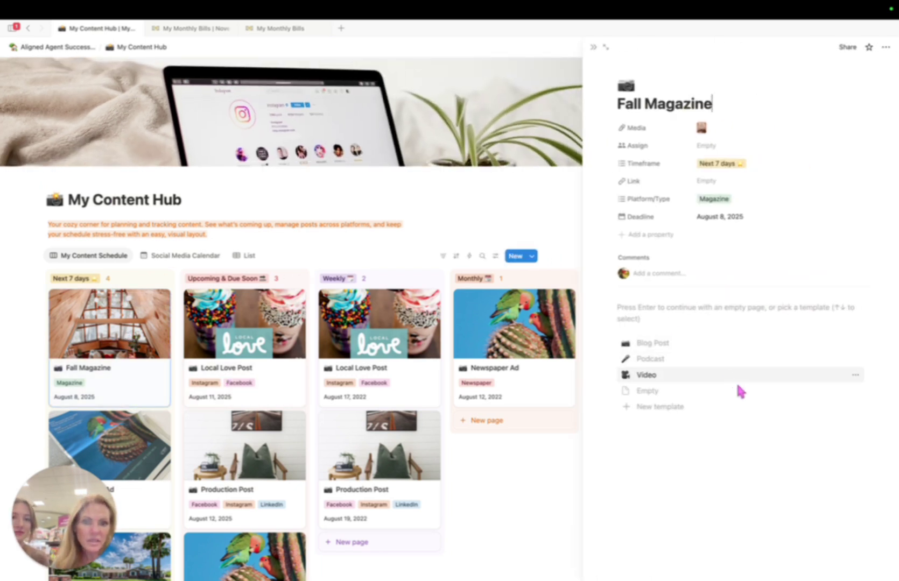
scroll(758, 421, "down", 1)
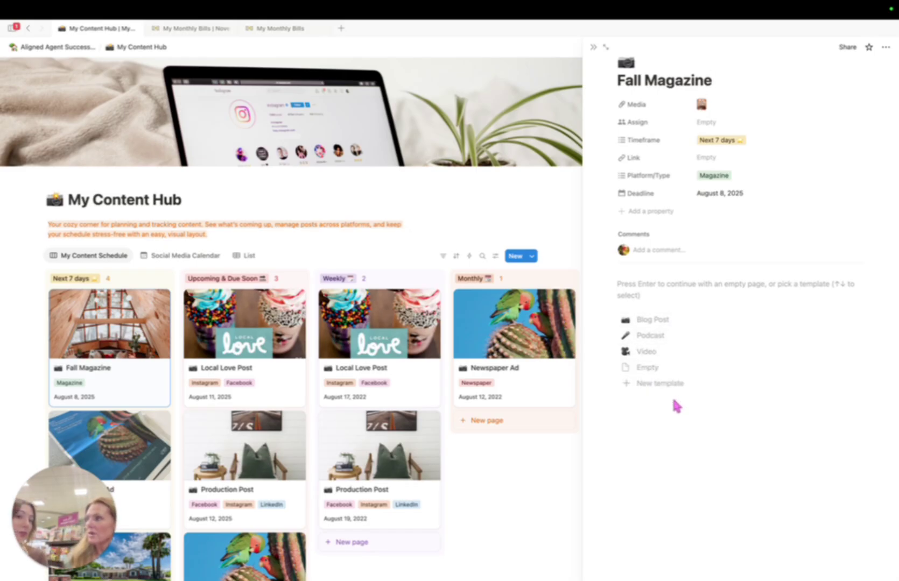
scroll(679, 245, "up", 1)
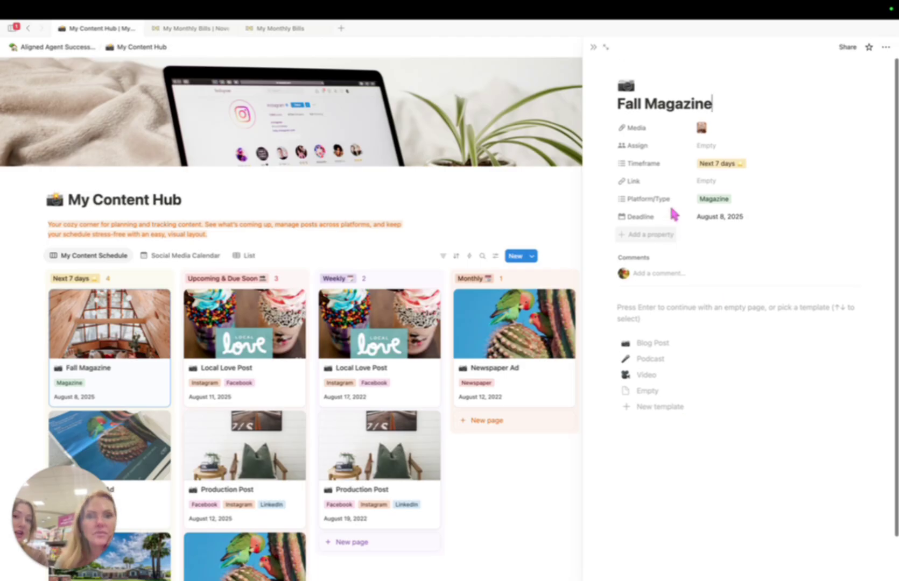
Step: Add a Number property in US Dollar format to the Fall Magazine entry, leave its value empty and close the entry
left_click(651, 243)
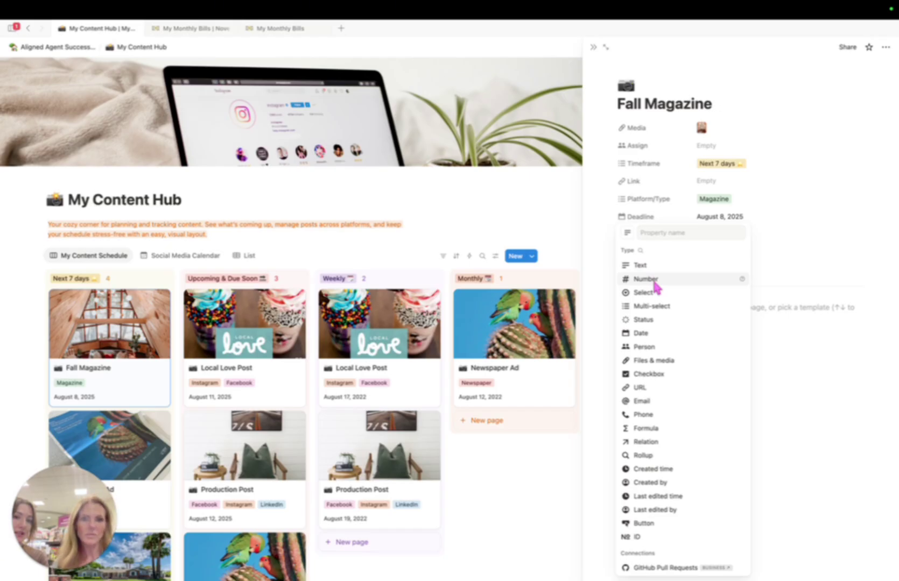
left_click(654, 283)
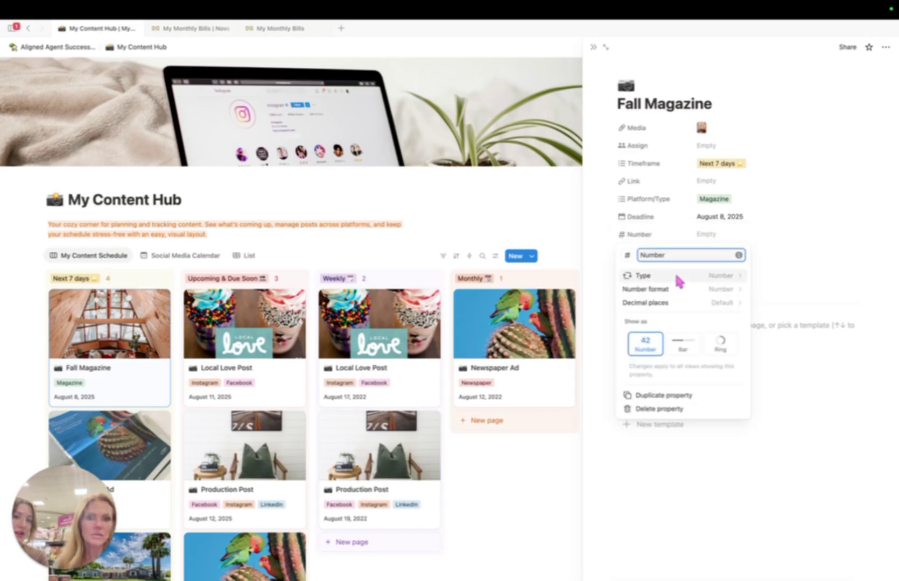
left_click(729, 290)
left_click(718, 263)
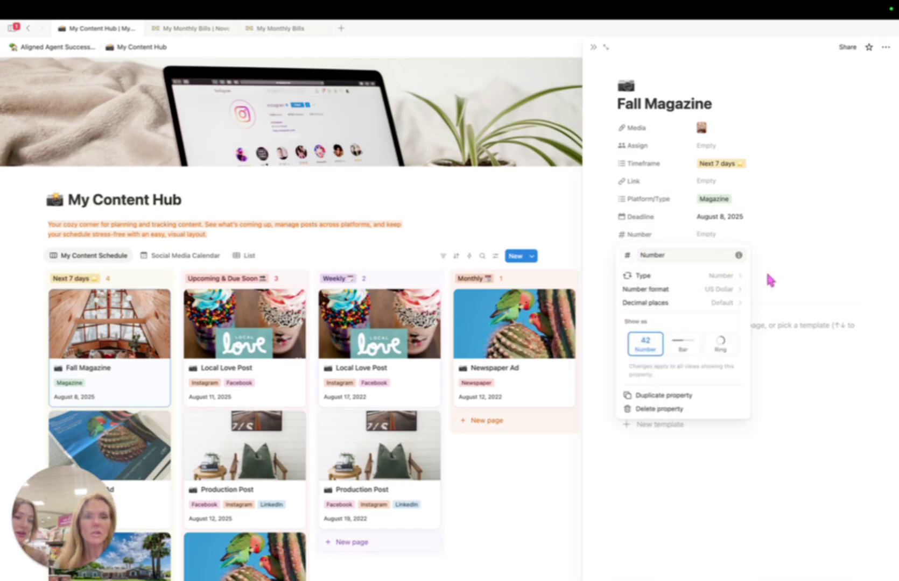
left_click(768, 275)
left_click(707, 235)
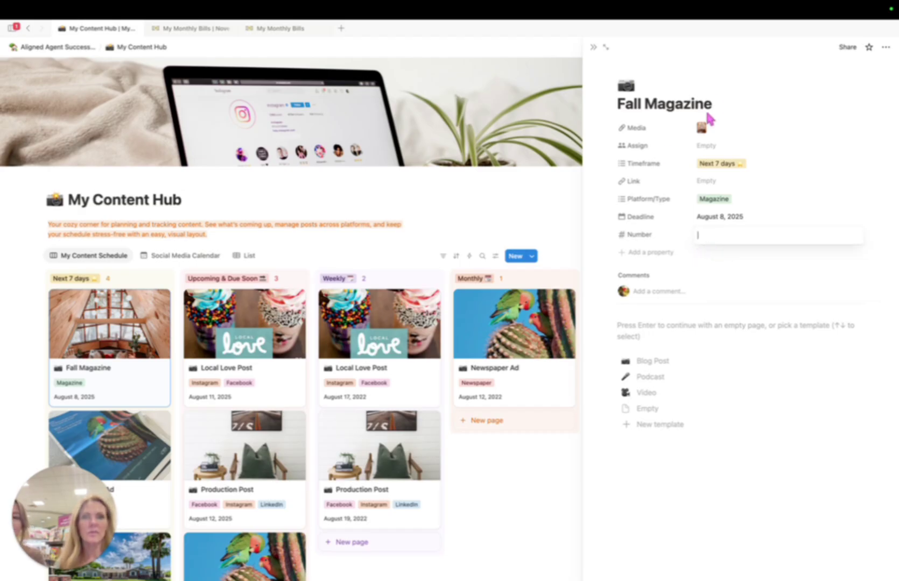
left_click(523, 74)
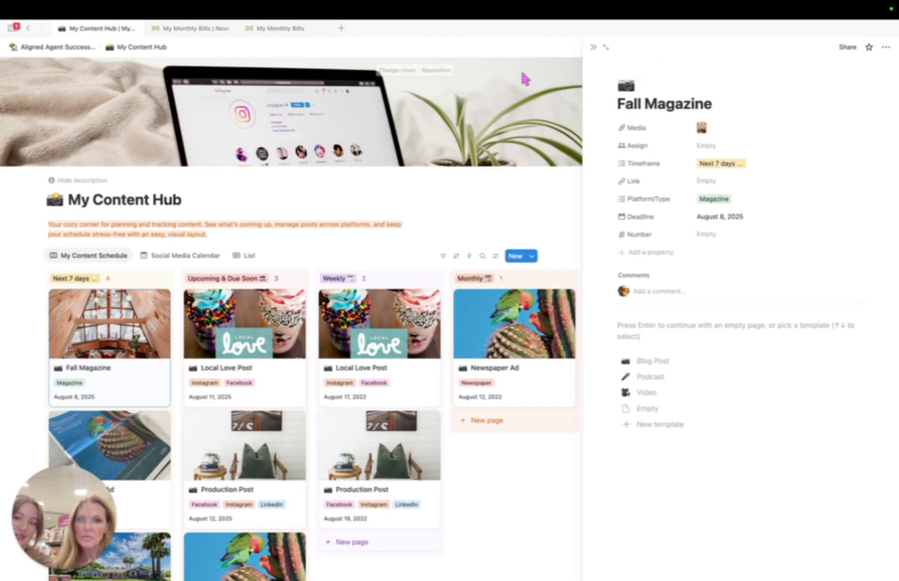
scroll(122, 337, "down", 1)
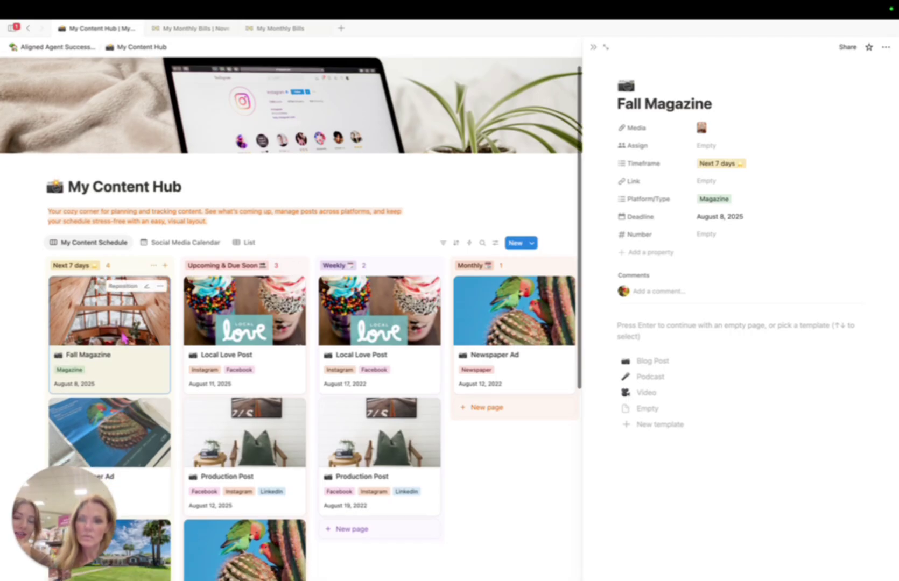
left_click(487, 172)
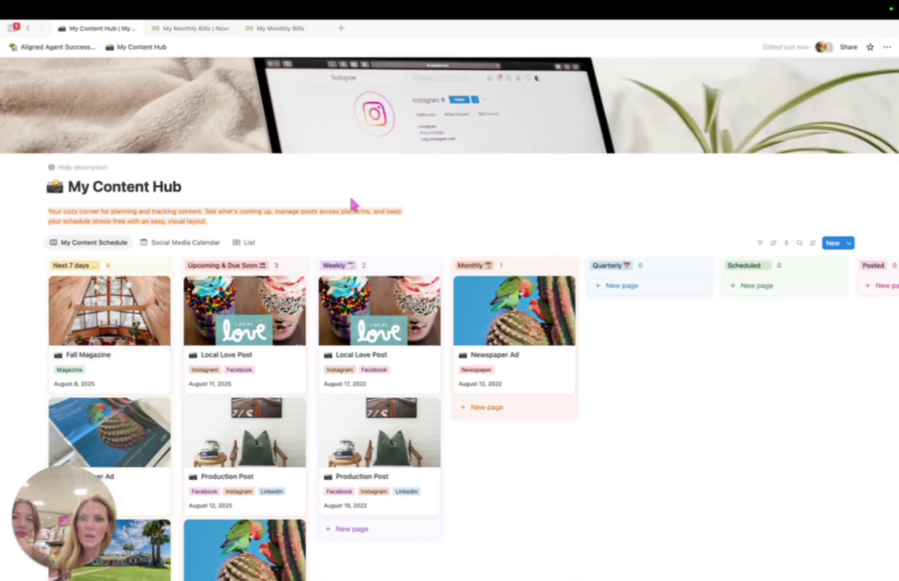
Step: Open My Transactions Dashboard by way of the Aligned Agent Success Suite page and view its BINSR's and Closings calendars
left_click(77, 48)
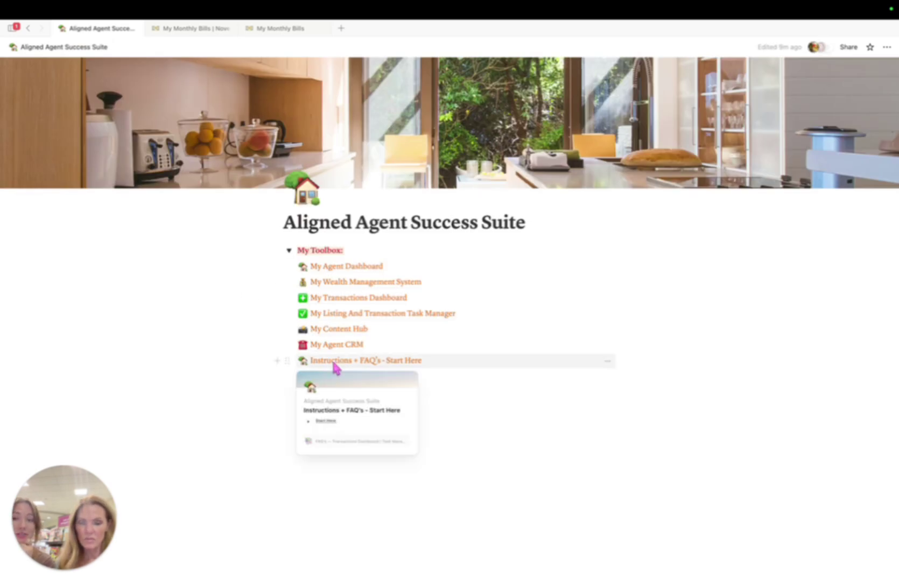
left_click(347, 301)
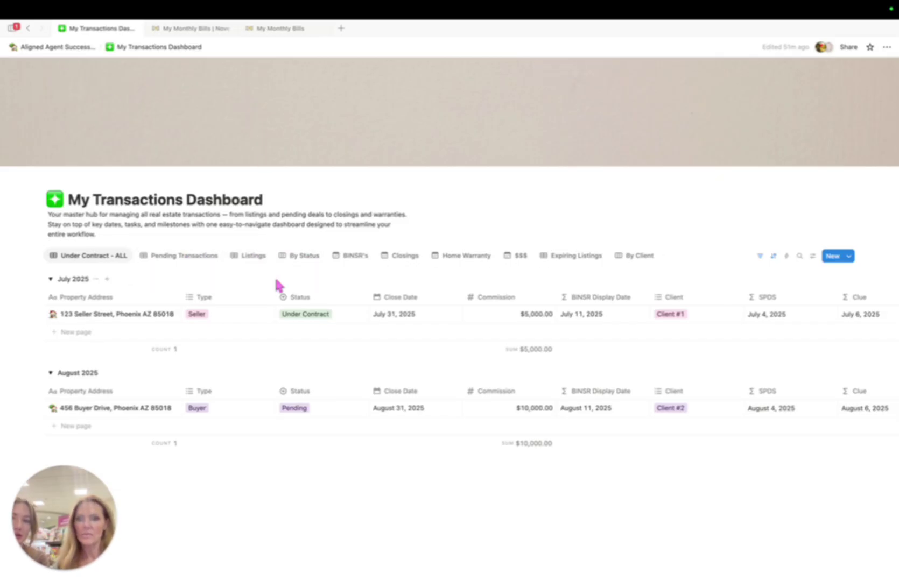
left_click(338, 258)
scroll(331, 371, "down", 3)
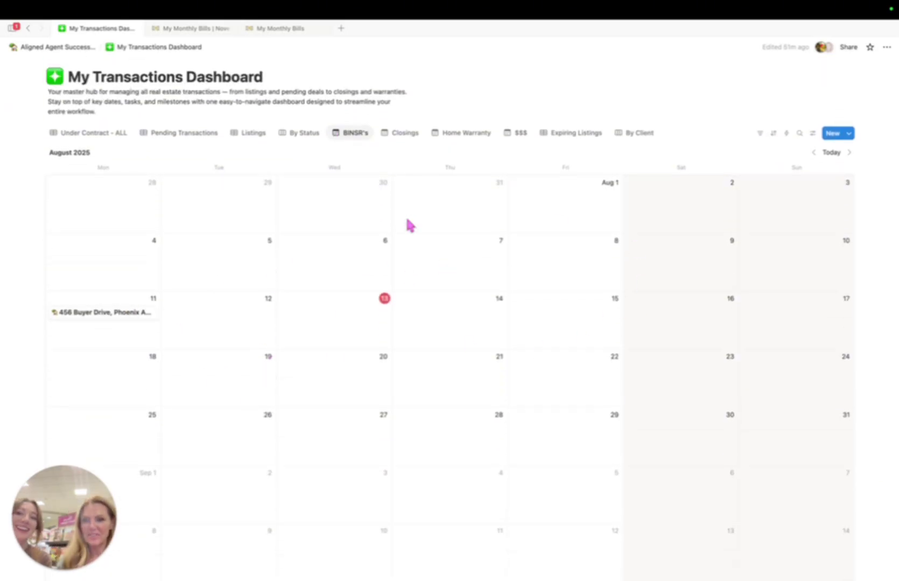
left_click(389, 135)
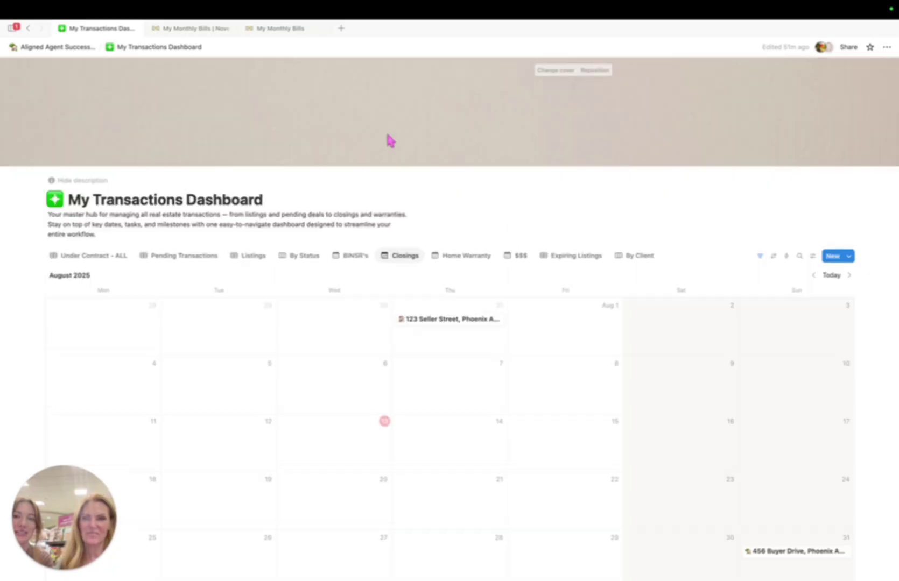
scroll(346, 333, "down", 2)
Step: Examine the commission amounts on the $$$ calendar, switching between it and the Closings and Home Warranty views
left_click(516, 156)
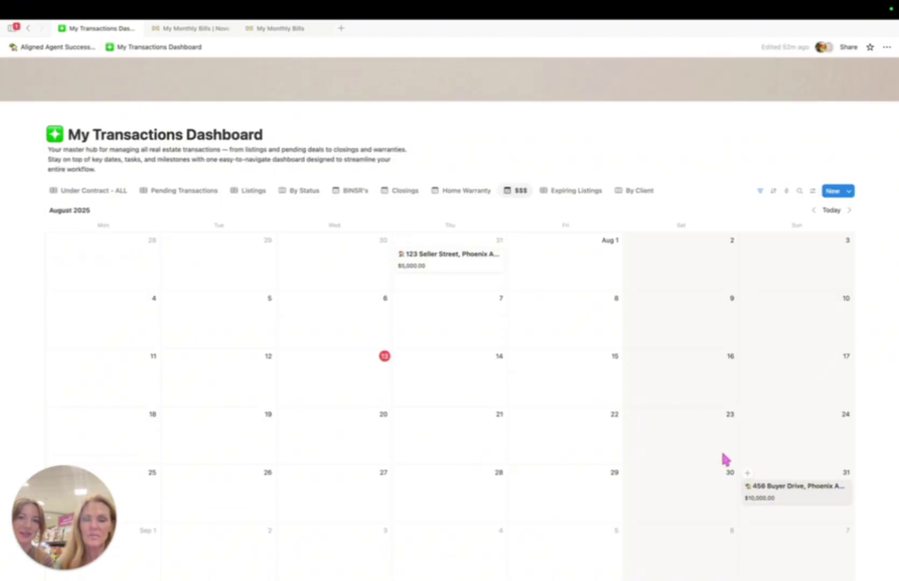
left_click(412, 190)
left_click(514, 256)
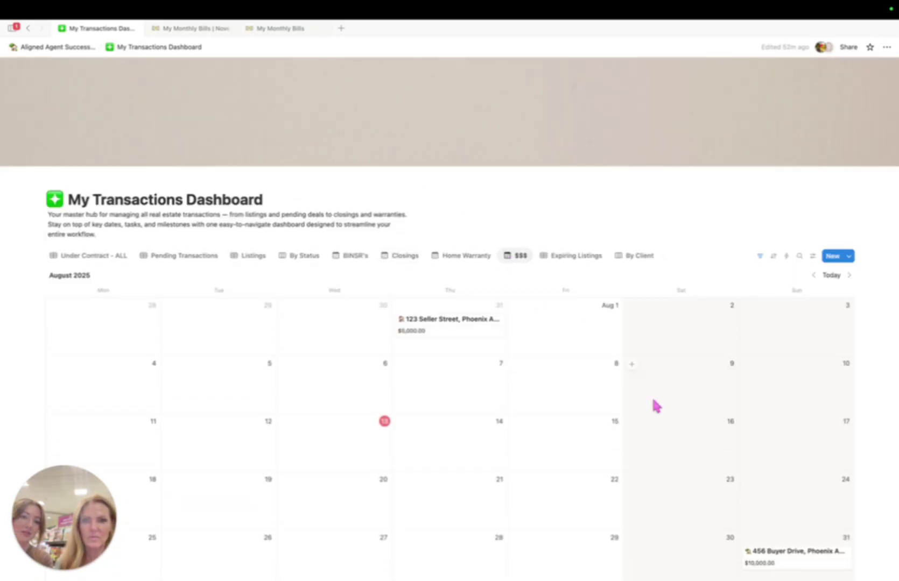
scroll(592, 350, "down", 2)
left_click(402, 172)
left_click(516, 256)
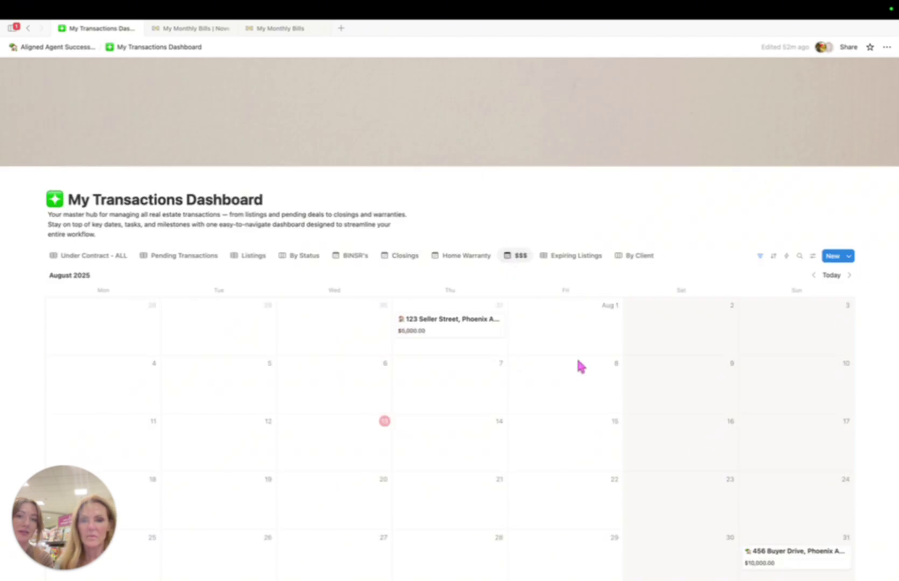
scroll(538, 302, "down", 2)
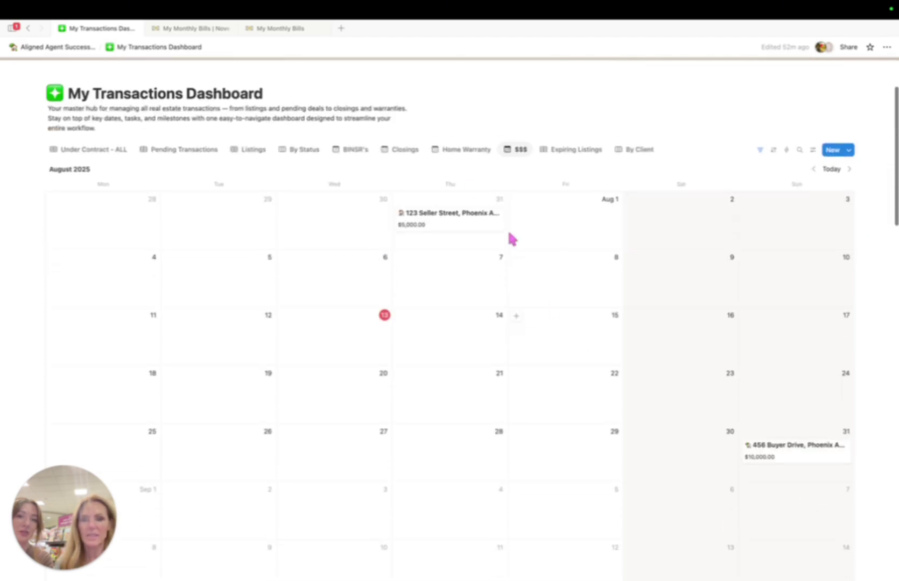
left_click(467, 155)
left_click(520, 258)
scroll(541, 345, "down", 3)
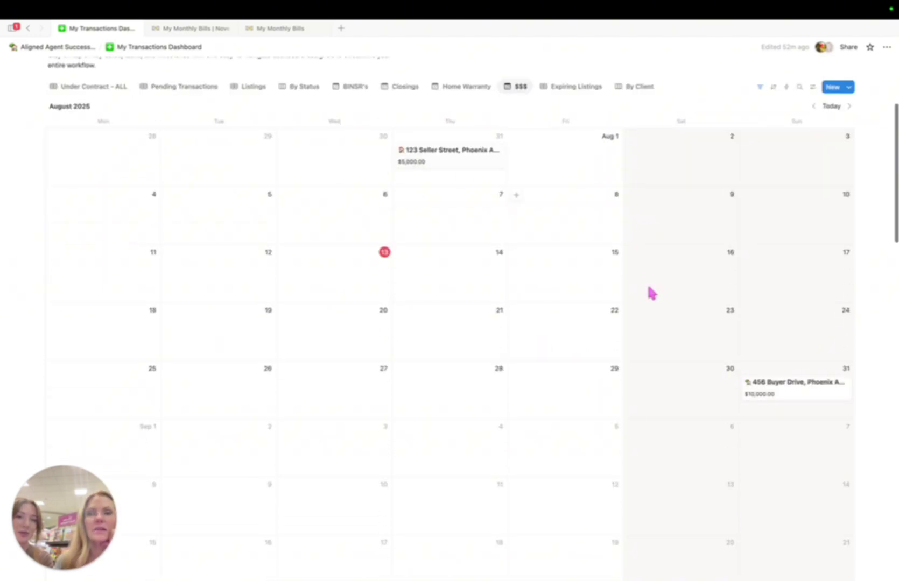
scroll(650, 222, "up", 2)
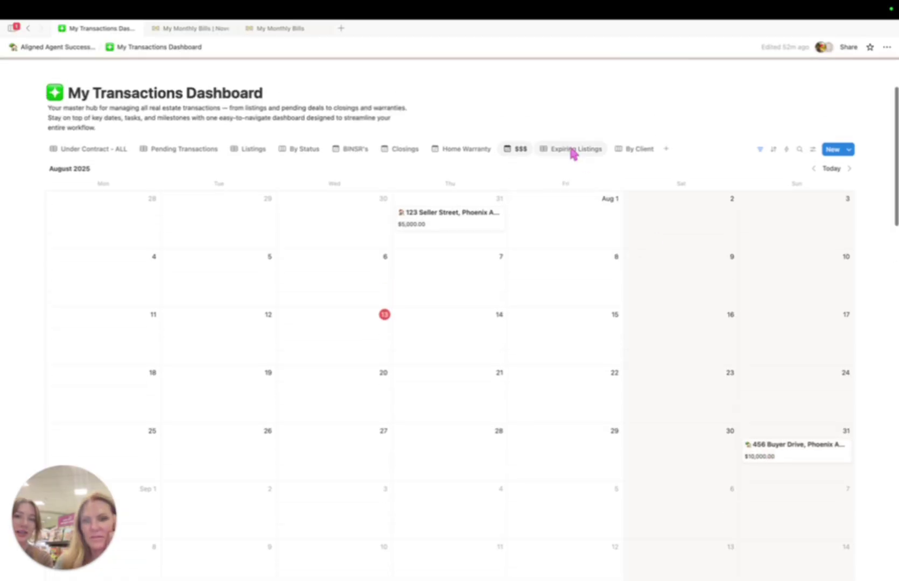
Step: View the transactions under Expiring Listings and By Client, and return to the Aligned Agent Success Suite page
left_click(572, 148)
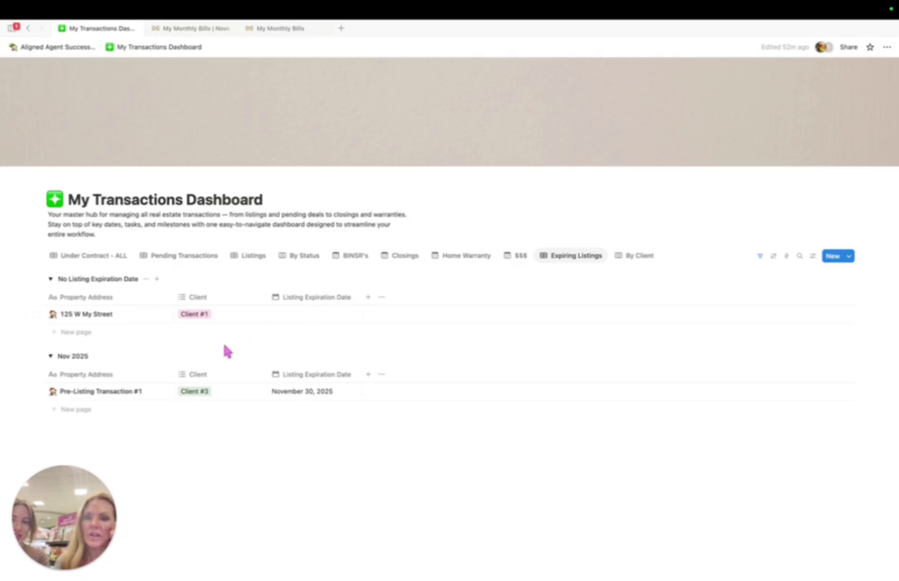
left_click(636, 257)
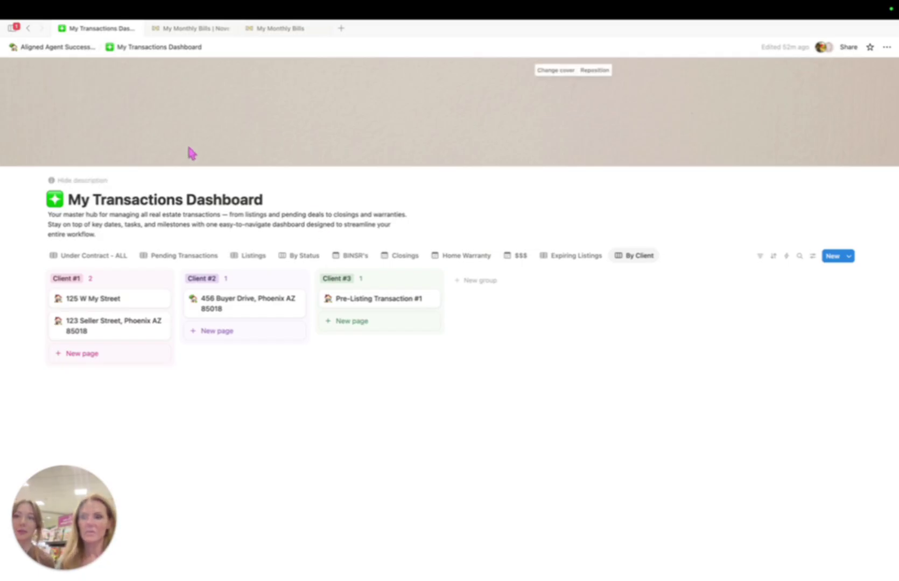
left_click(64, 48)
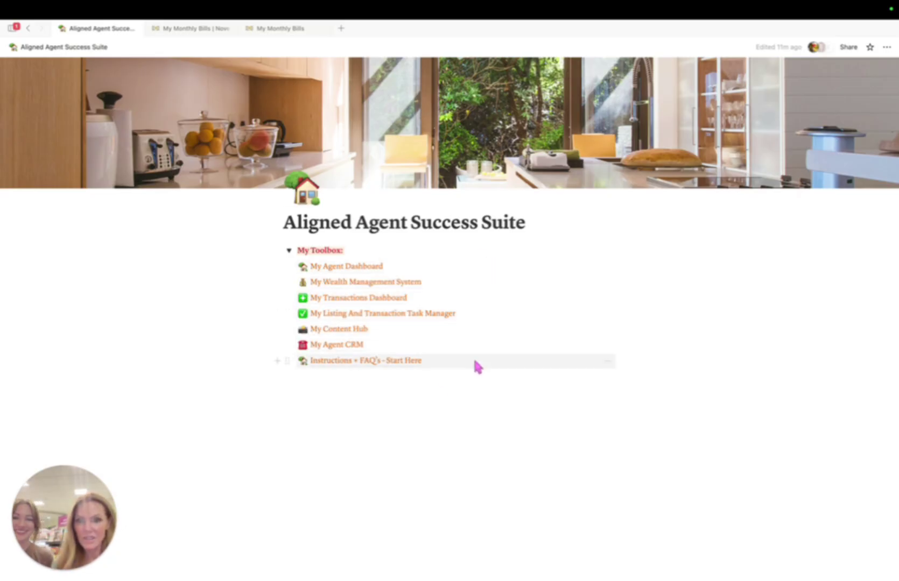
Step: Open My Wealth Management System, expand My Financial Toolbox, and glance at My Wealth Dashboard before returning to the tool list
left_click(347, 285)
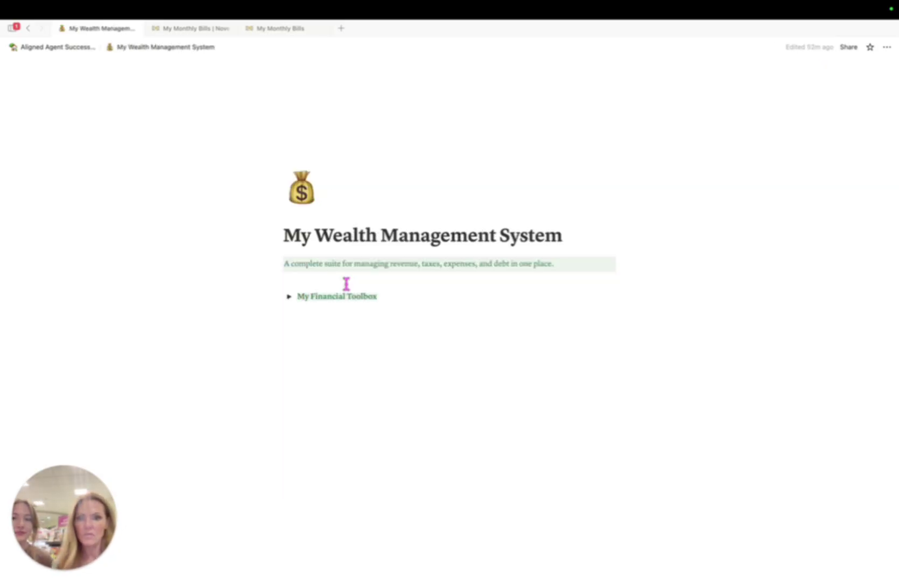
left_click(288, 297)
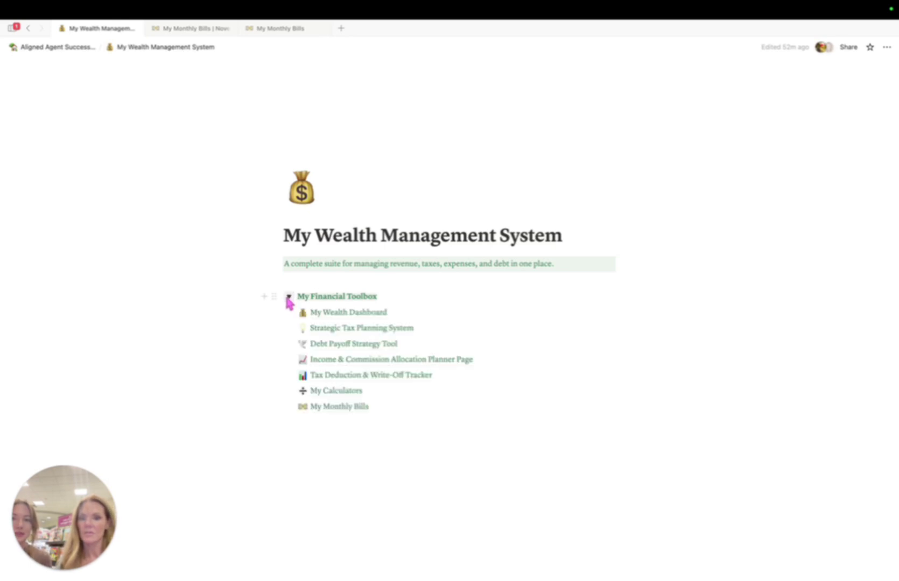
left_click(355, 312)
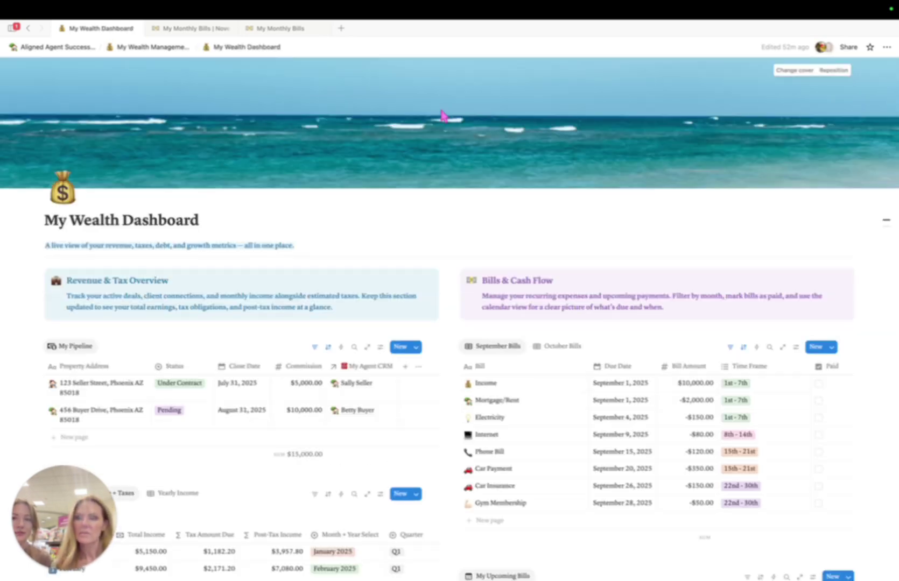
left_click(141, 48)
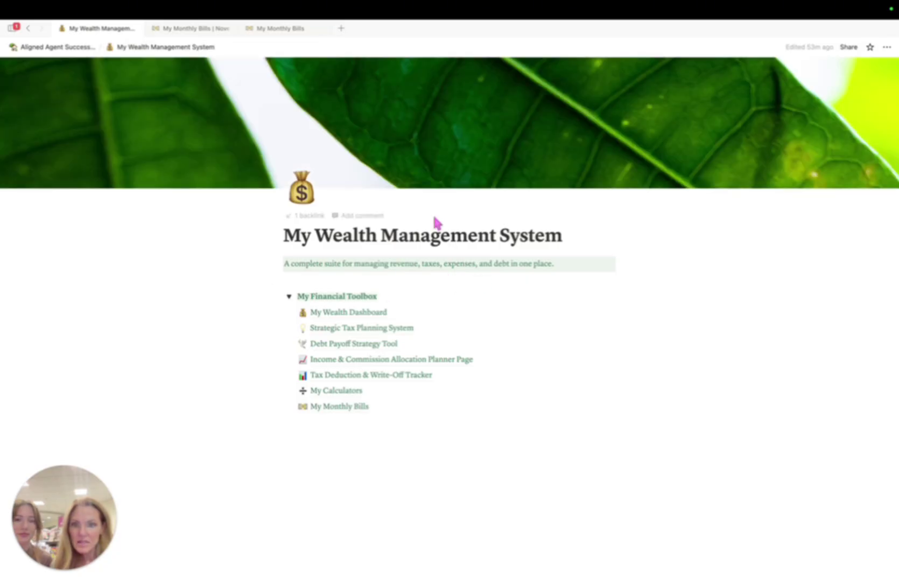
Step: Reopen My Wealth Dashboard and examine its pipeline, quarterly income and taxes, September bills and upcoming bills calendar
mouse_move(362, 419)
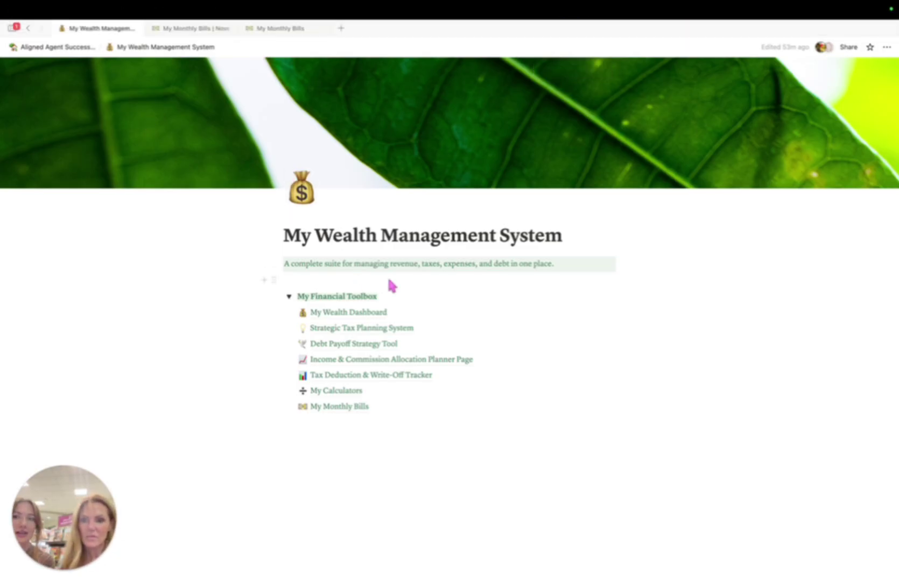
mouse_move(418, 316)
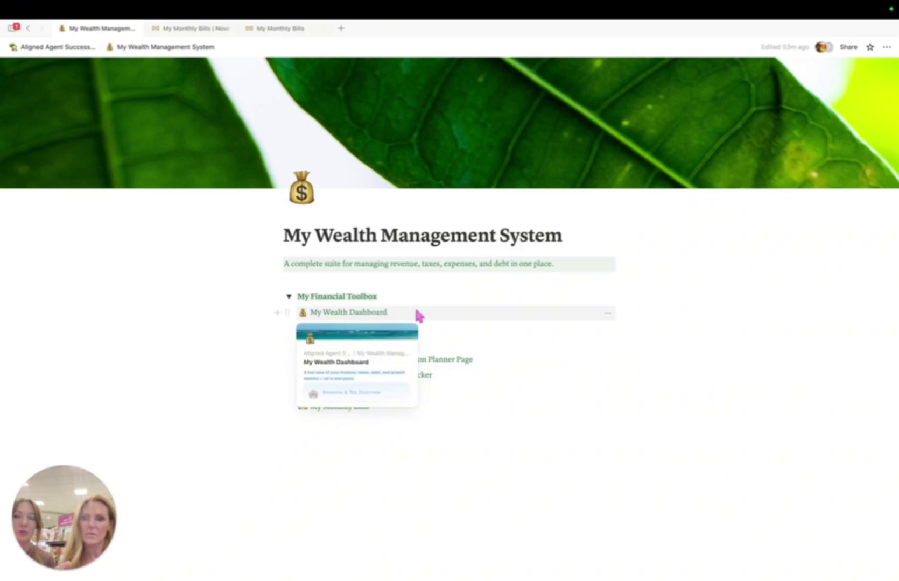
left_click(377, 315)
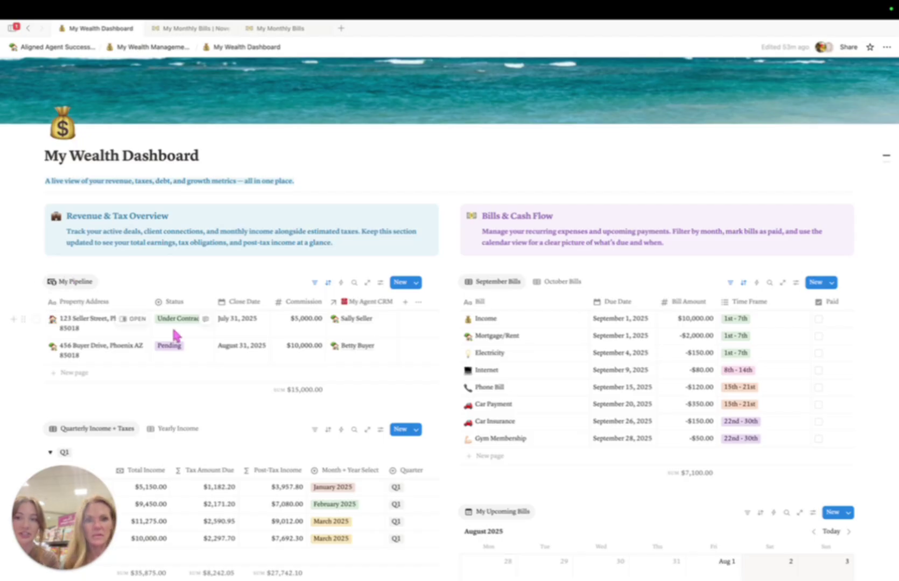
scroll(174, 333, "down", 3)
scroll(188, 331, "up", 2)
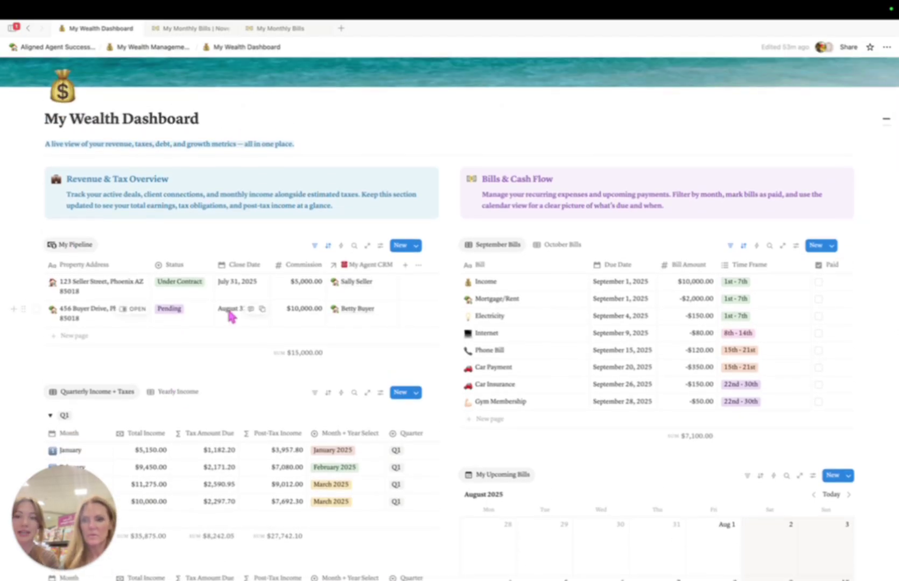
scroll(298, 301, "down", 6)
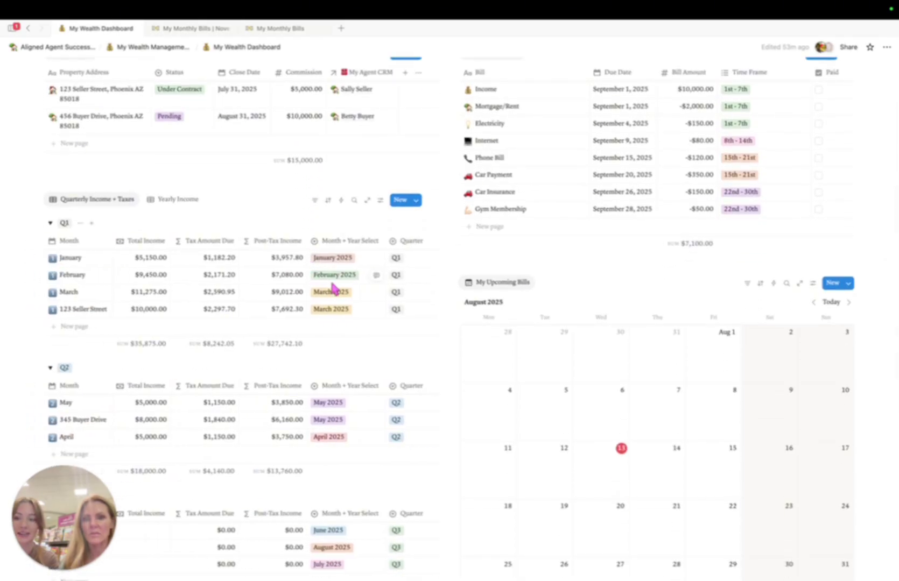
scroll(140, 267, "up", 2)
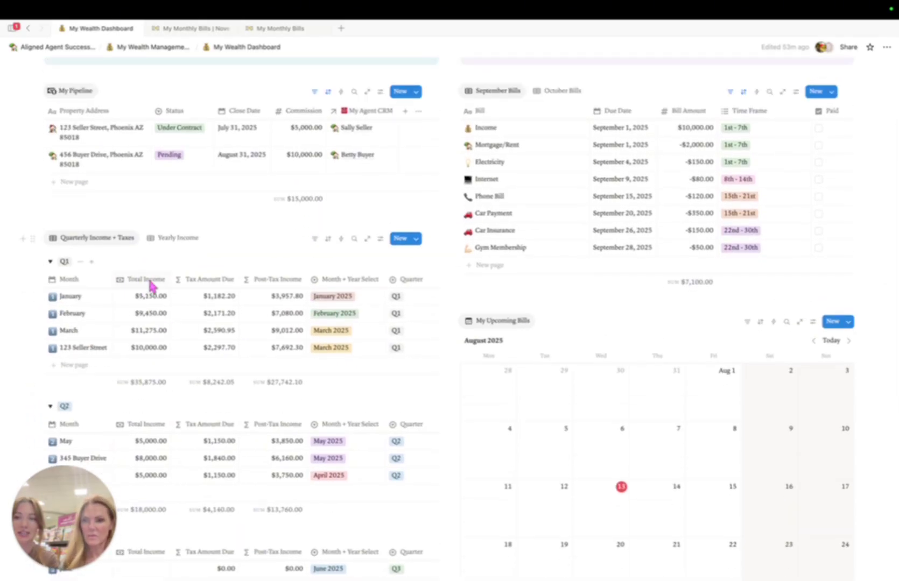
scroll(151, 288, "down", 2)
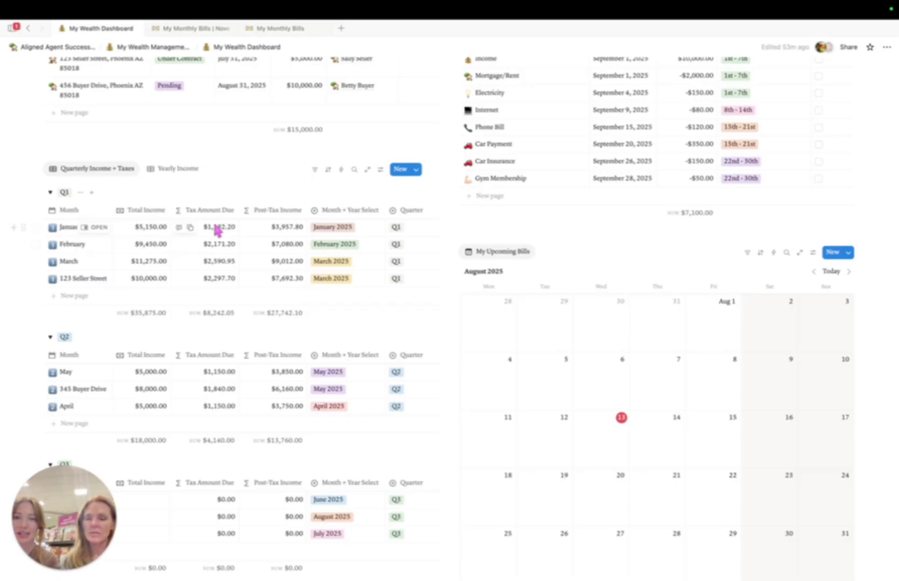
scroll(107, 278, "up", 1)
scroll(338, 319, "up", 6)
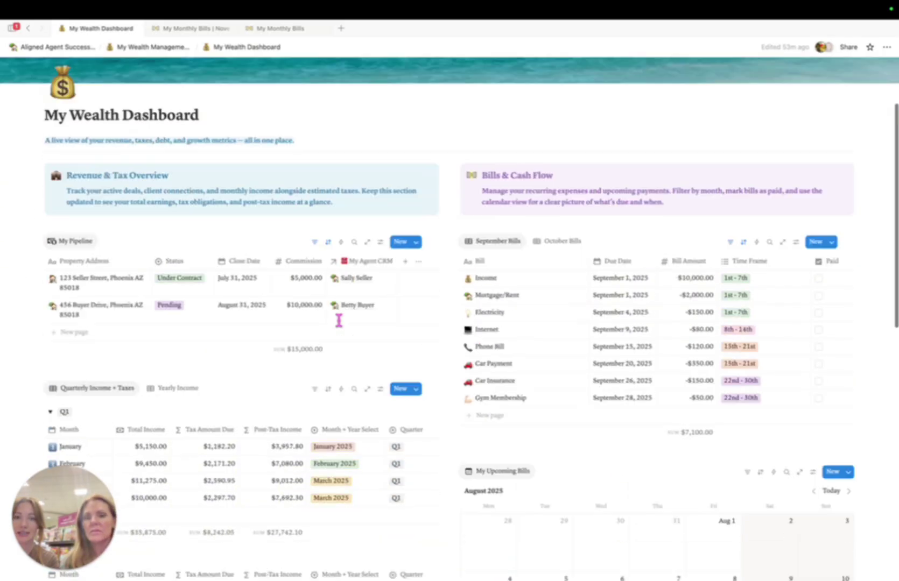
Step: Advance the My Upcoming Bills calendar on My Wealth Dashboard to September 2025 and examine the bills placed on it
scroll(237, 236, "down", 1)
scroll(232, 261, "down", 1)
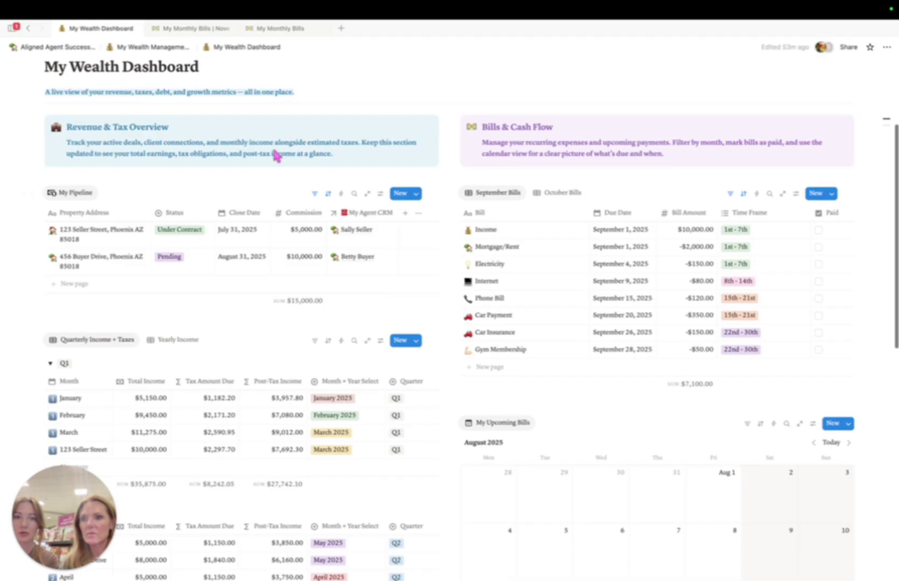
scroll(527, 317, "down", 1)
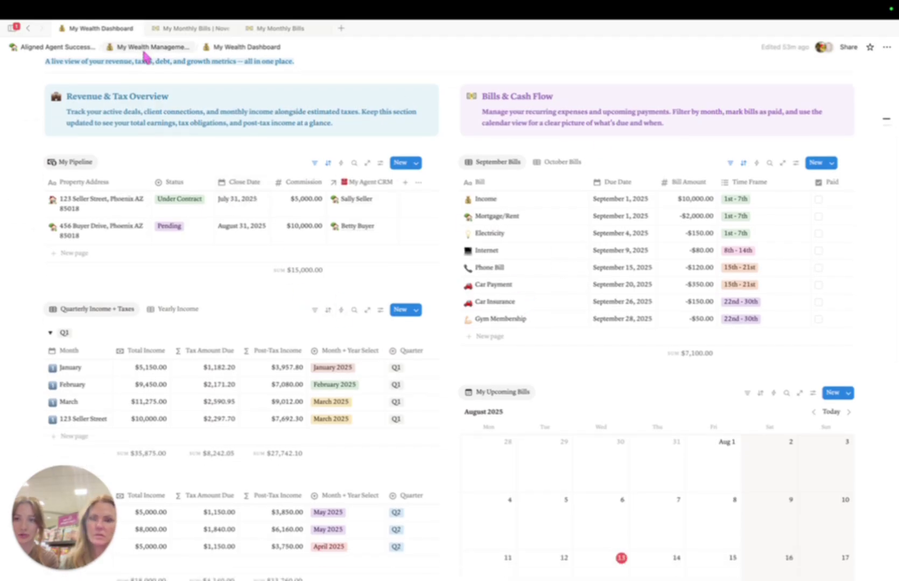
scroll(498, 323, "down", 3)
scroll(497, 321, "down", 3)
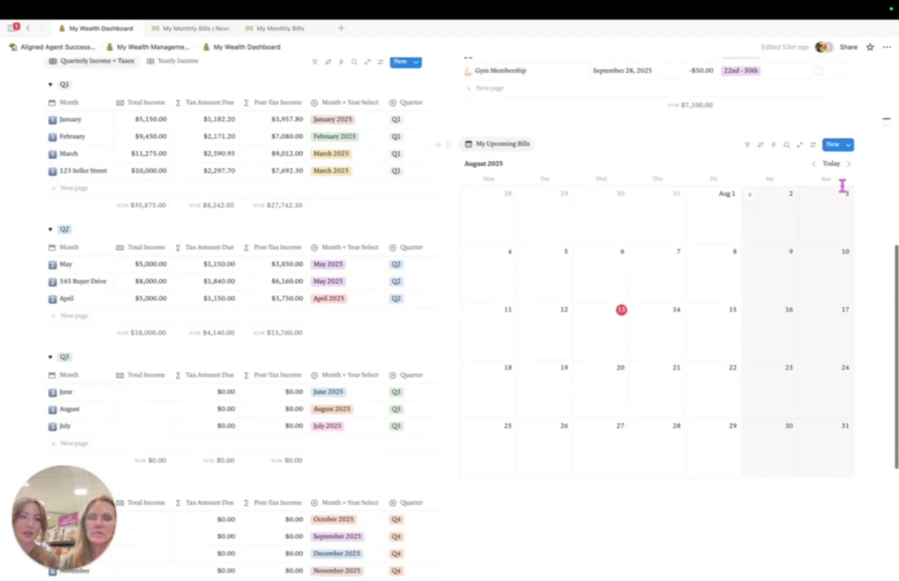
left_click(849, 165)
scroll(722, 239, "up", 5)
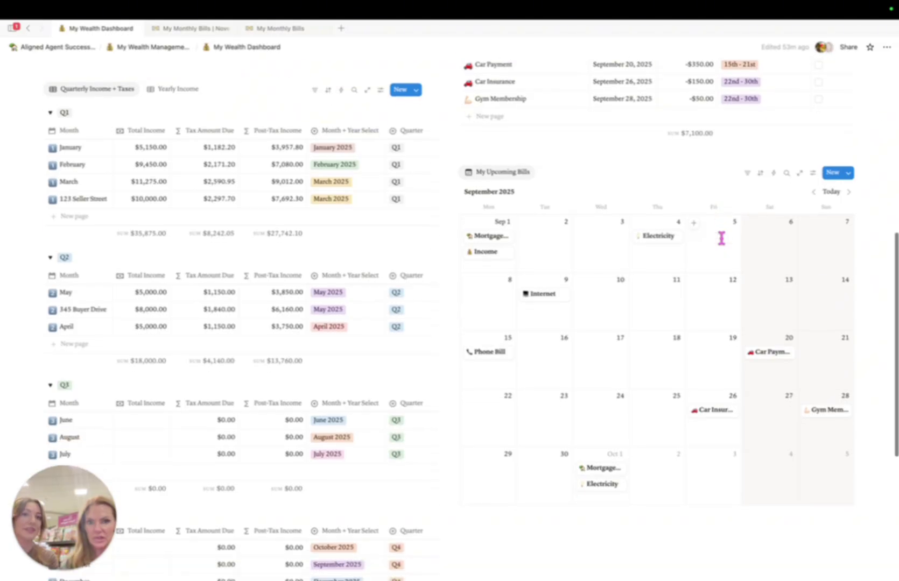
scroll(652, 248, "down", 5)
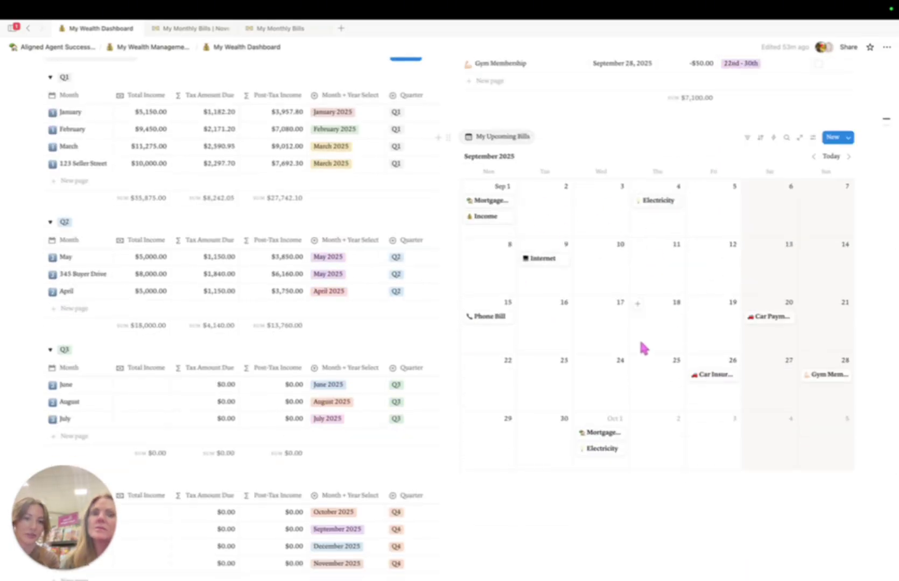
Step: Compare the September Bills table with the upcoming bills calendar, and switch the table to the October Bills view
scroll(643, 348, "up", 7)
scroll(566, 261, "down", 1)
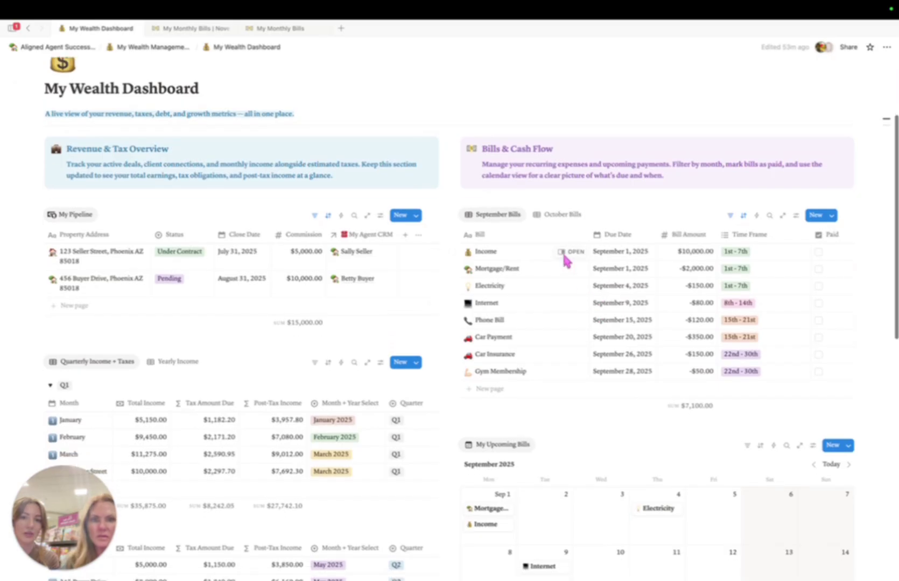
scroll(533, 366, "down", 4)
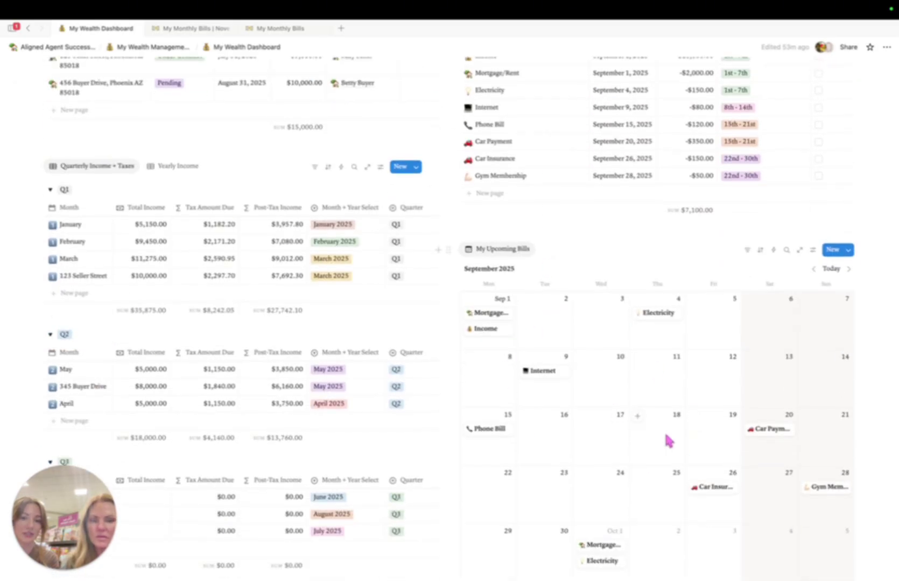
scroll(667, 441, "up", 3)
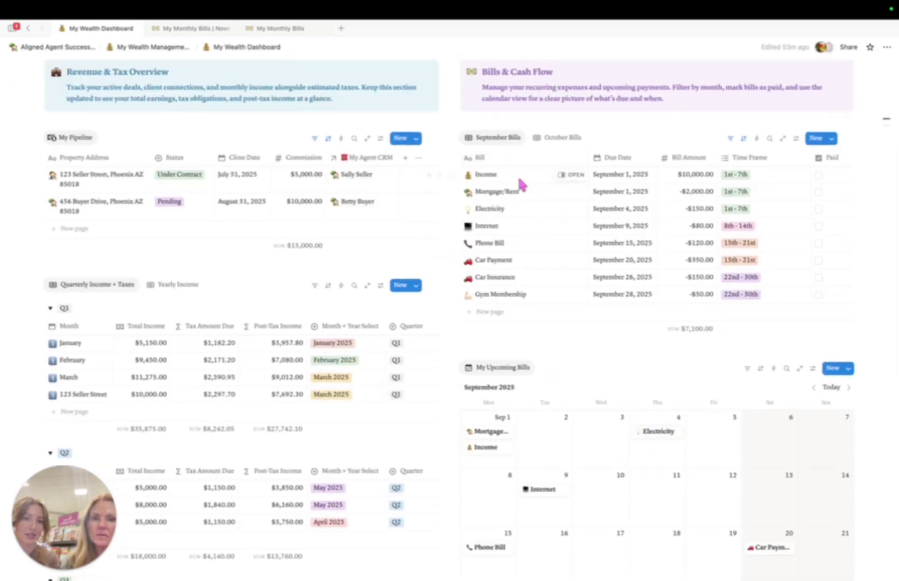
scroll(536, 150, "up", 1)
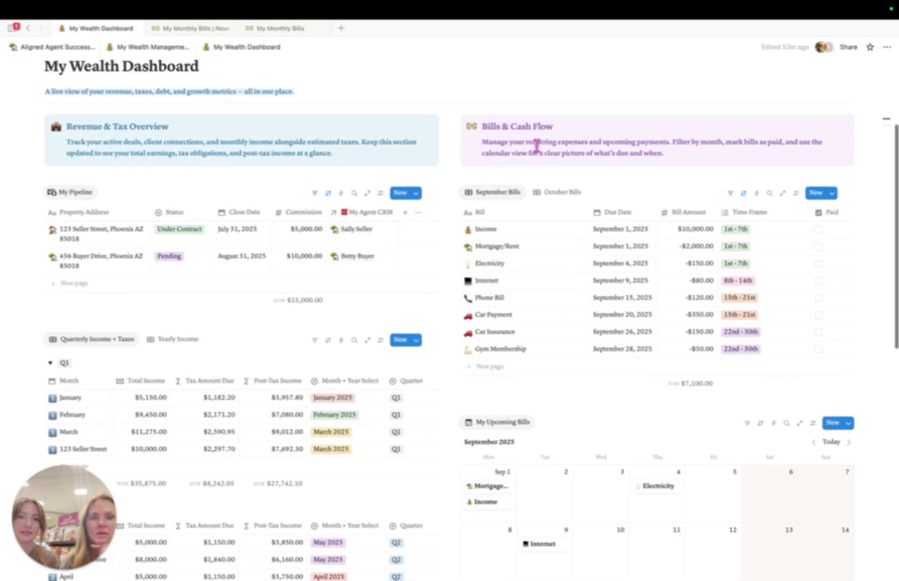
left_click(560, 195)
scroll(519, 214, "up", 2)
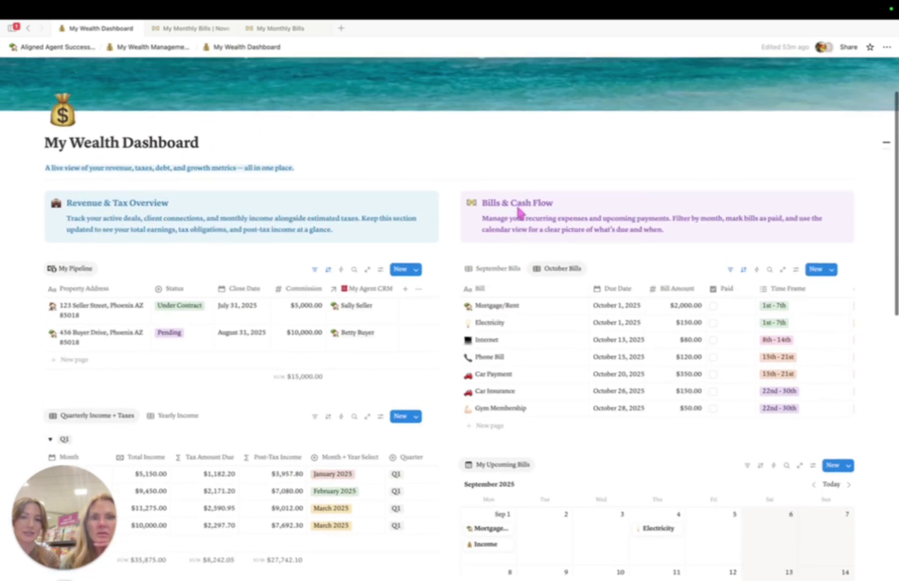
Step: Return to My Wealth Management System, open My Monthly Bills and expand the "Add My Monthly Bills" Buttons section
left_click(141, 48)
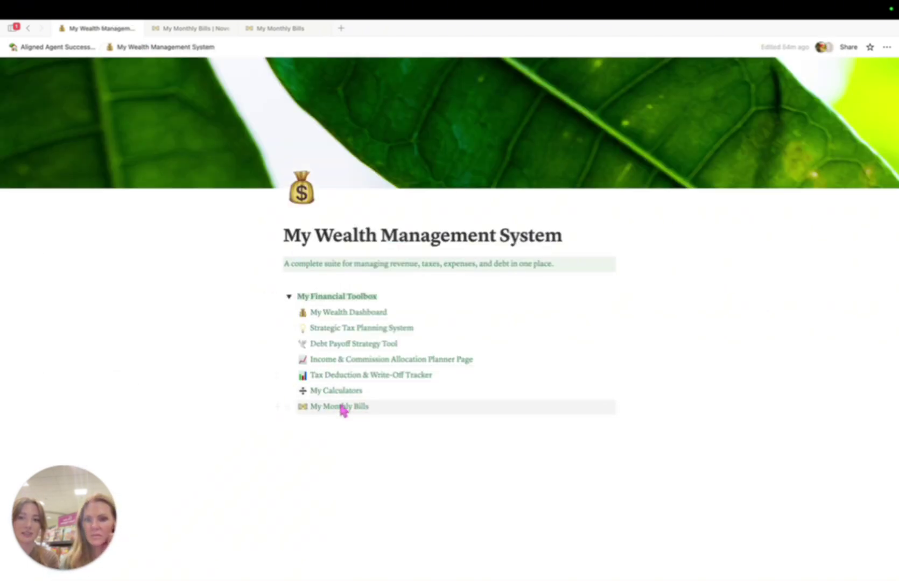
scroll(323, 401, "down", 1)
left_click(327, 395)
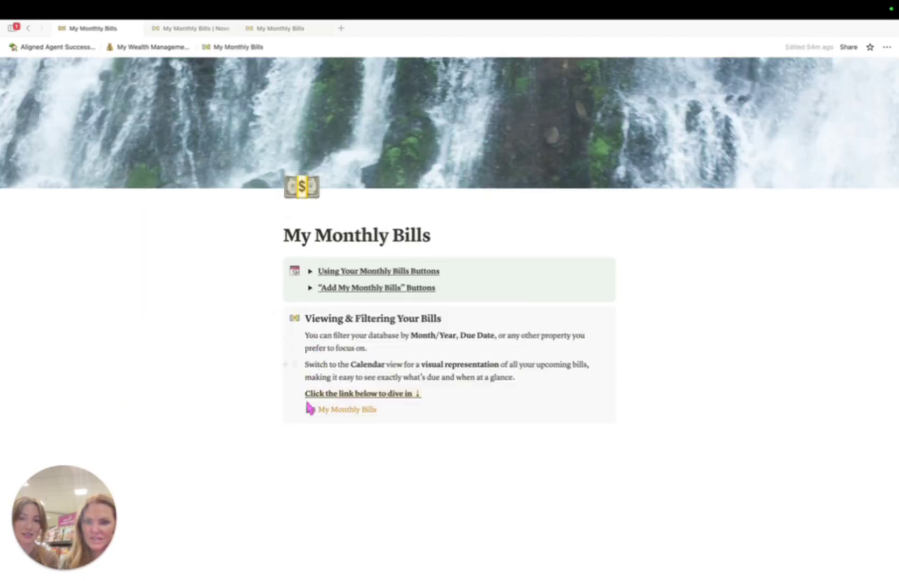
left_click(310, 288)
scroll(377, 226, "down", 1)
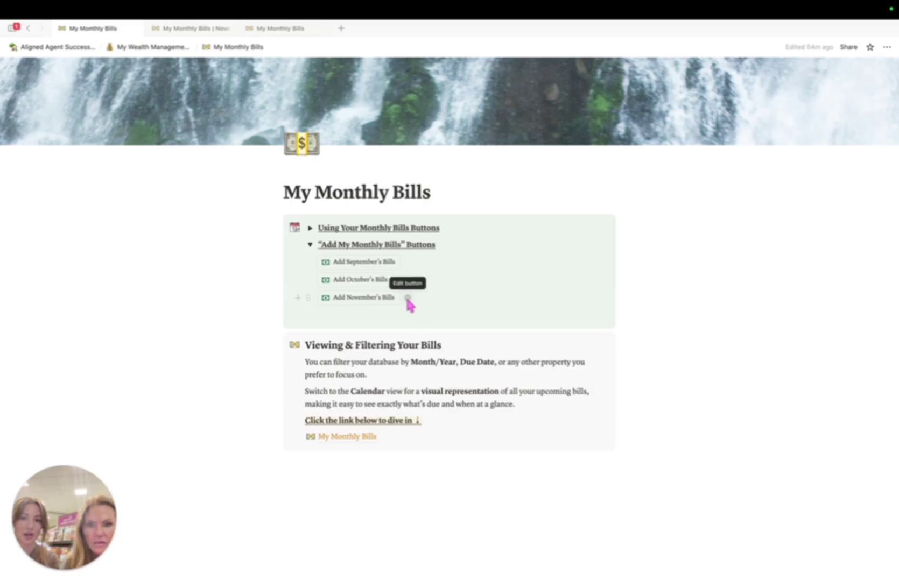
Step: Open the Add November's Bills button for editing and examine its bill entries from Mortgage/Rent down to Gym Membership
left_click(408, 299)
scroll(455, 386, "up", 3)
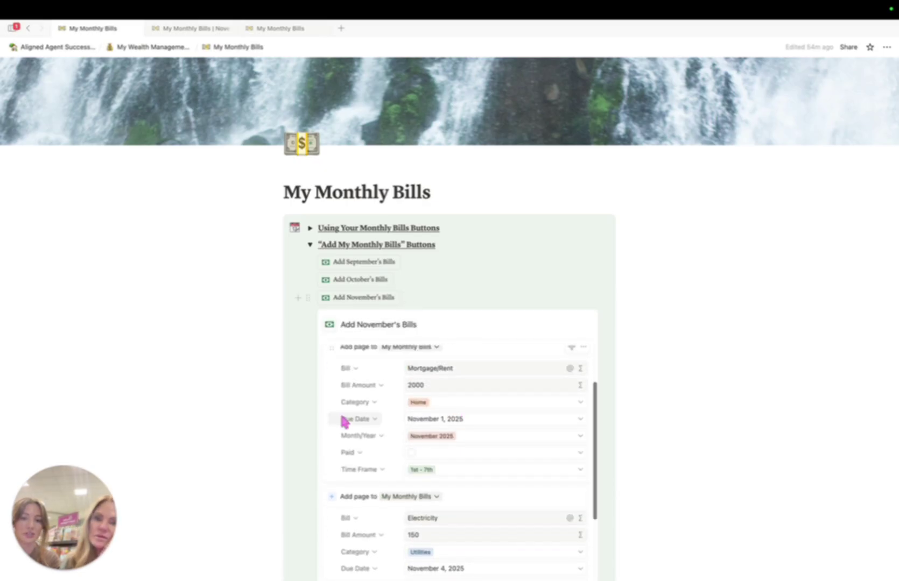
scroll(486, 468, "down", 8)
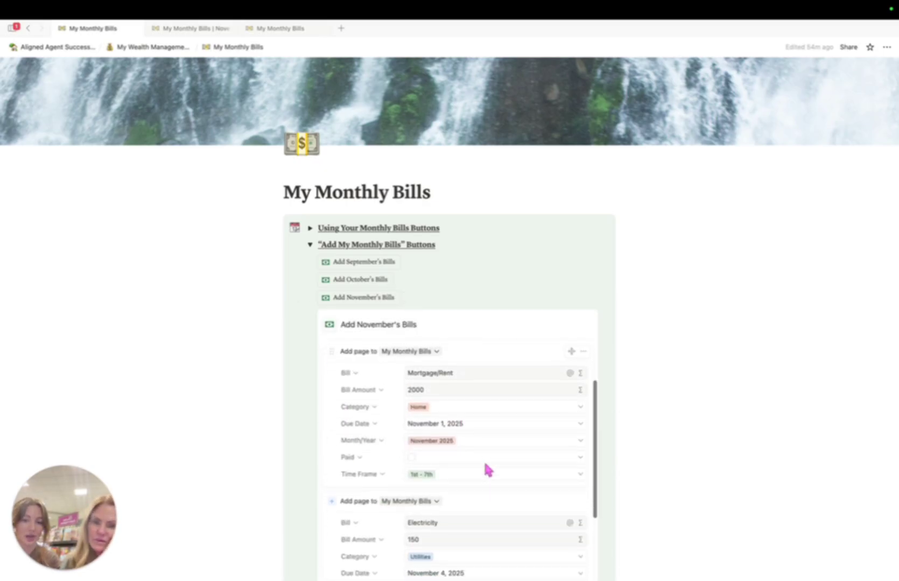
scroll(490, 407, "down", 3)
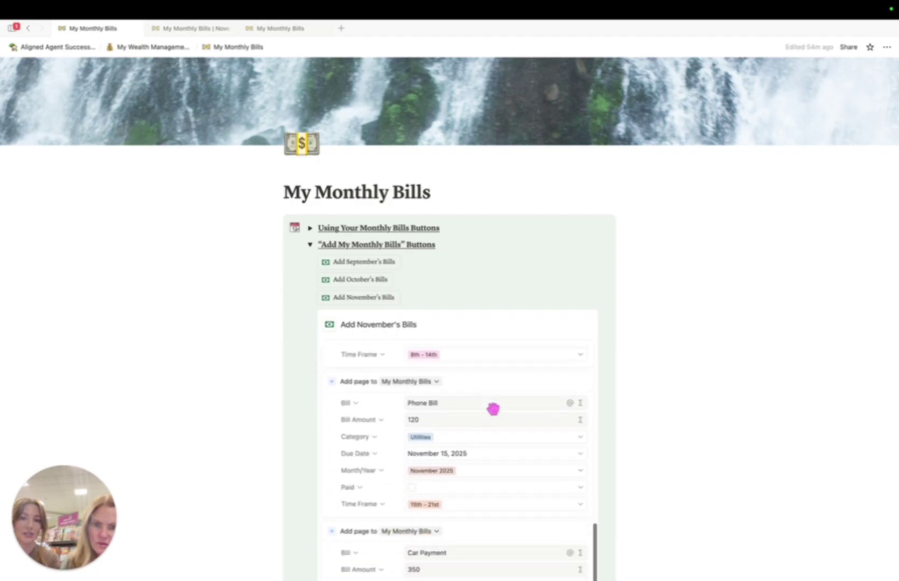
scroll(487, 387, "down", 5)
scroll(302, 323, "down", 2)
scroll(301, 326, "down", 2)
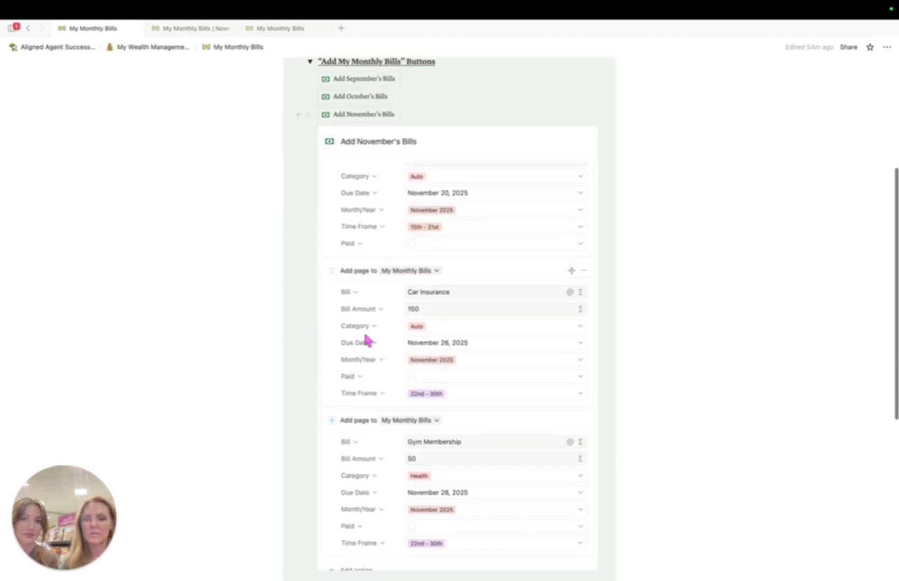
scroll(367, 341, "down", 1)
Step: Review the Mortgage/Rent, Electricity and Internet entries of the Add November's Bills button again and close its configuration
scroll(367, 339, "up", 12)
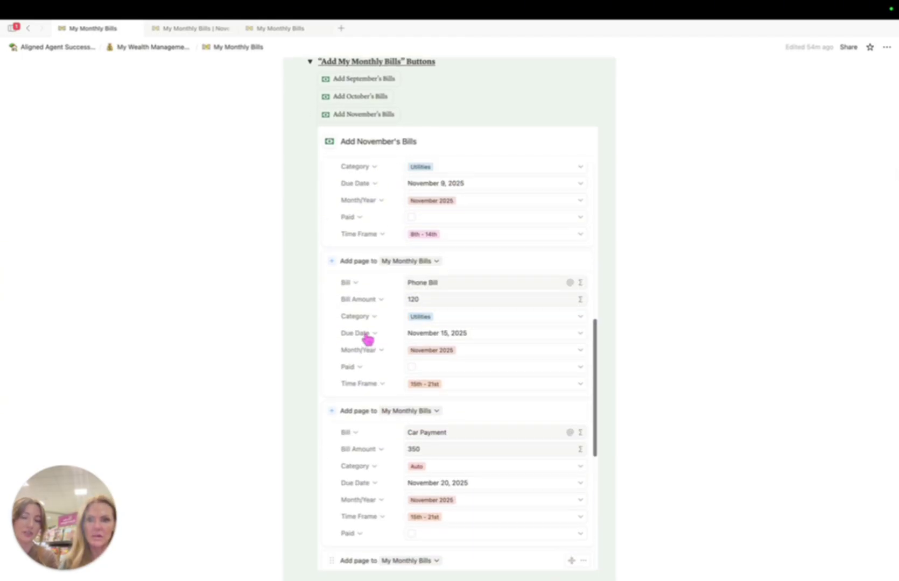
scroll(368, 323, "up", 1)
scroll(366, 312, "down", 1)
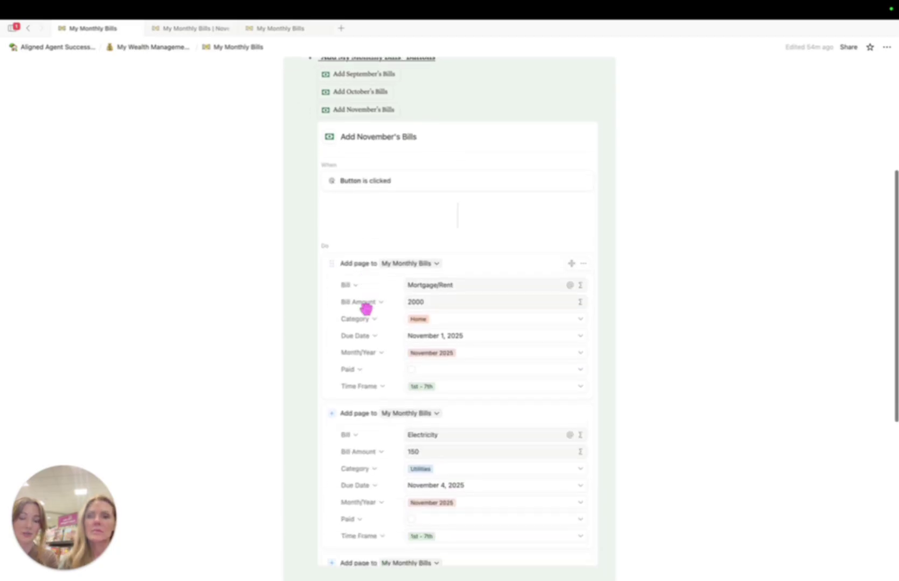
scroll(365, 309, "down", 4)
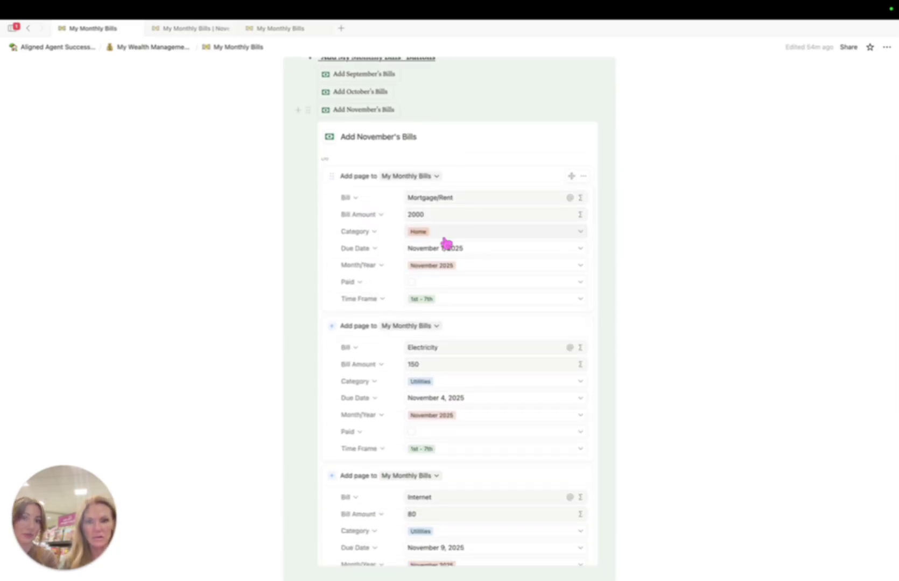
scroll(425, 154, "up", 1)
left_click(461, 133)
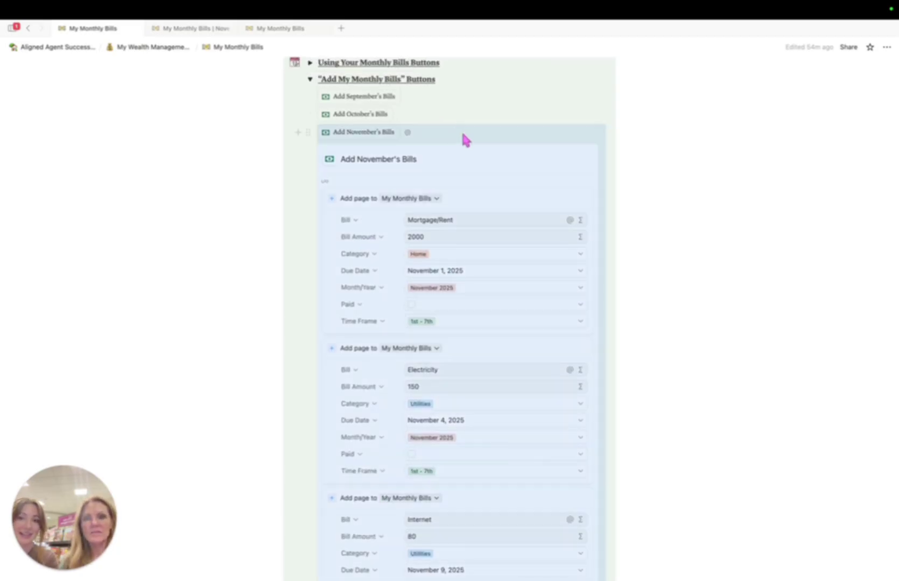
left_click(409, 133)
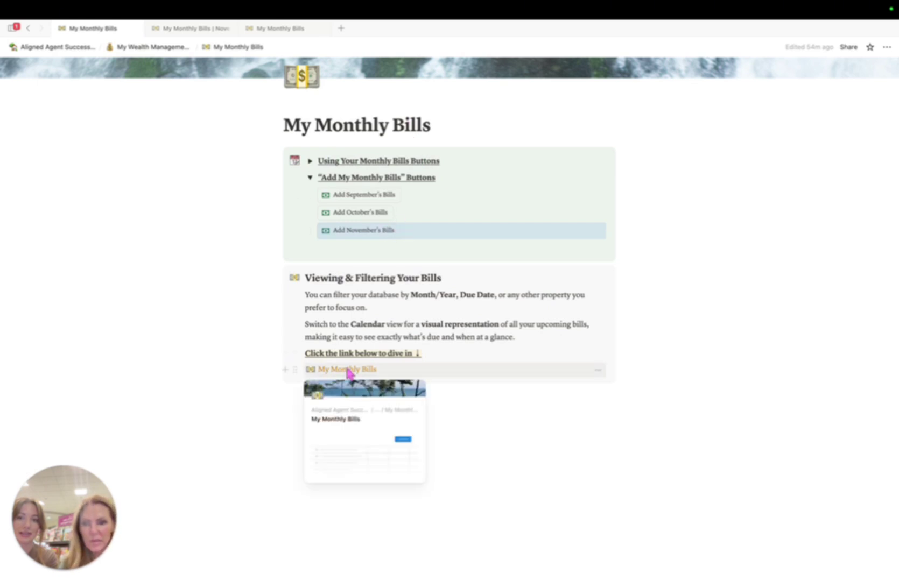
Step: Open the linked My Monthly Bills database and examine the September 2025 bills grouped by time frame
left_click(347, 372)
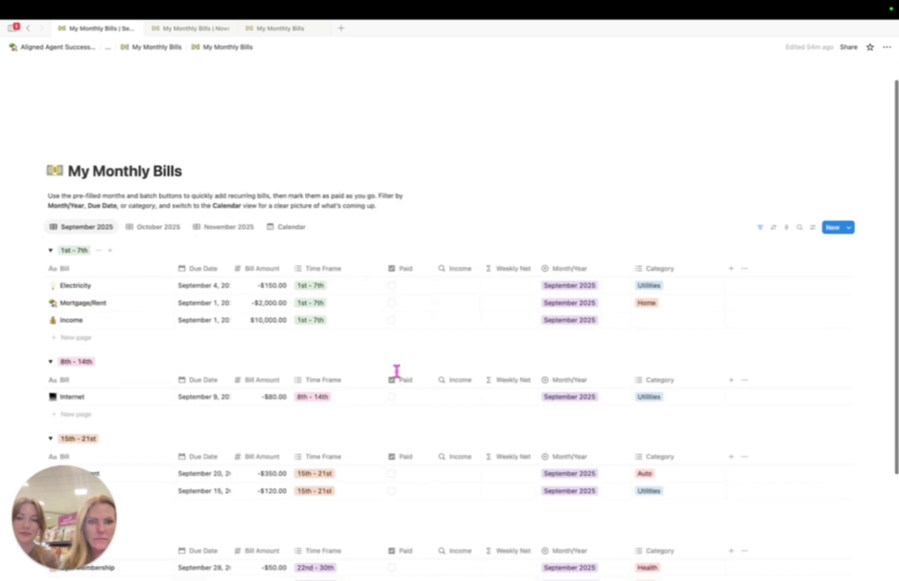
scroll(396, 372, "down", 3)
scroll(397, 371, "down", 3)
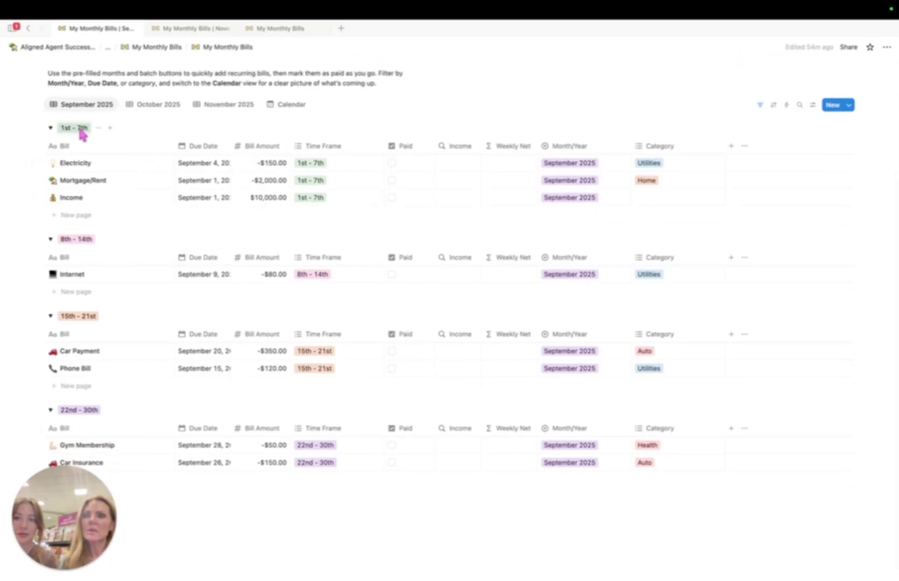
scroll(84, 242, "down", 1)
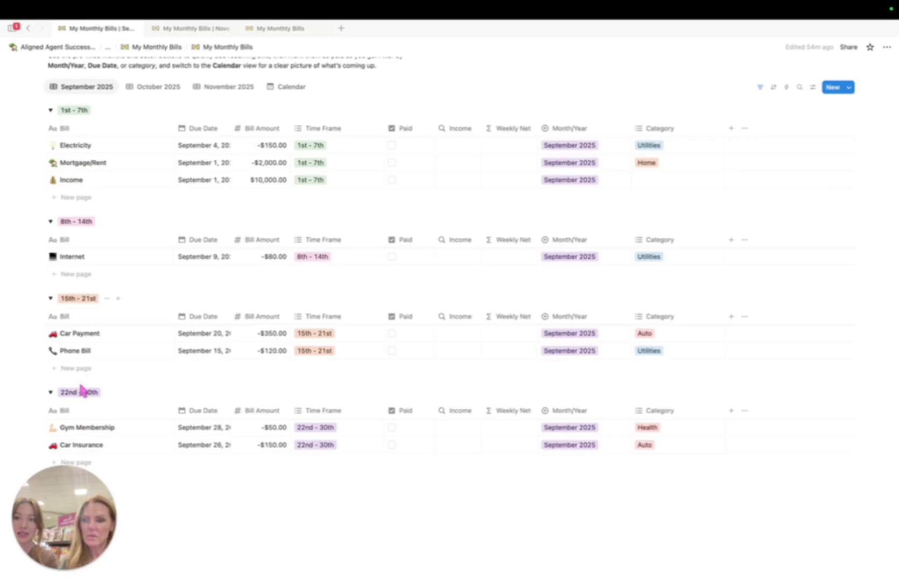
scroll(110, 280, "up", 2)
scroll(98, 245, "down", 2)
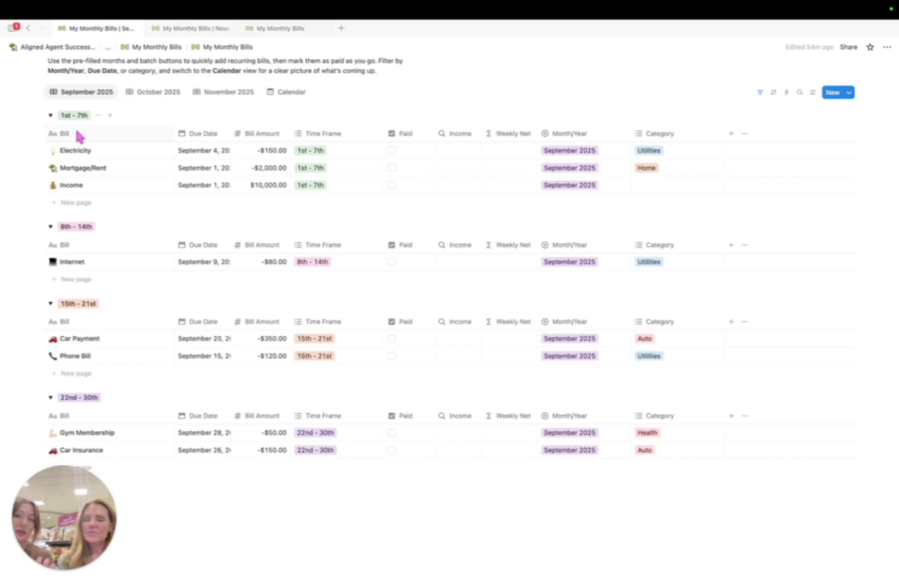
scroll(466, 191, "up", 1)
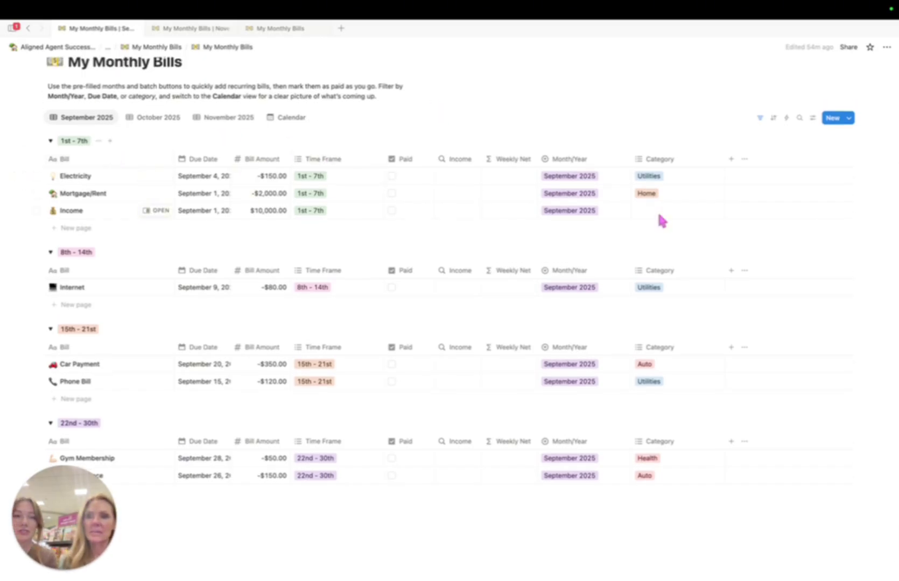
Step: Inspect the September 2025 view's grouping settings and the available Group by properties, and close the view settings
left_click(812, 118)
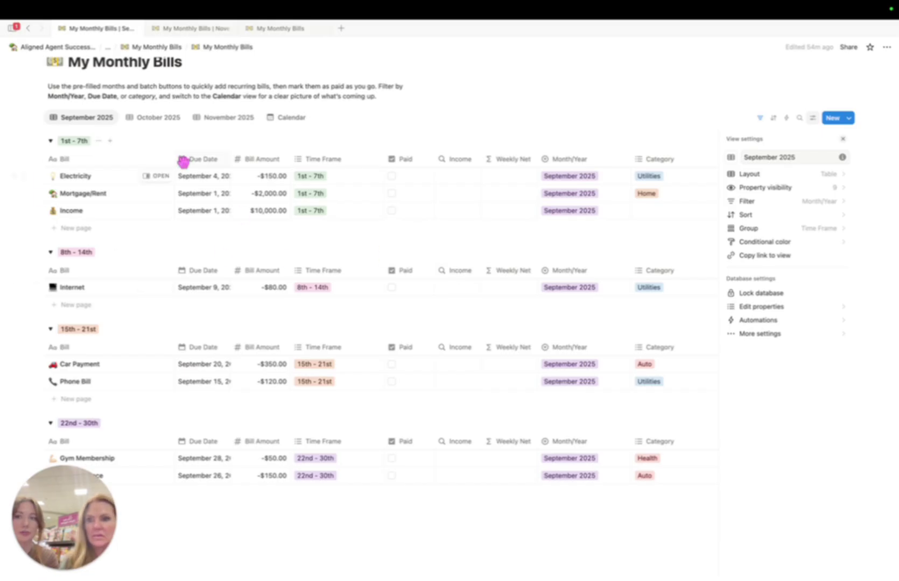
left_click(822, 237)
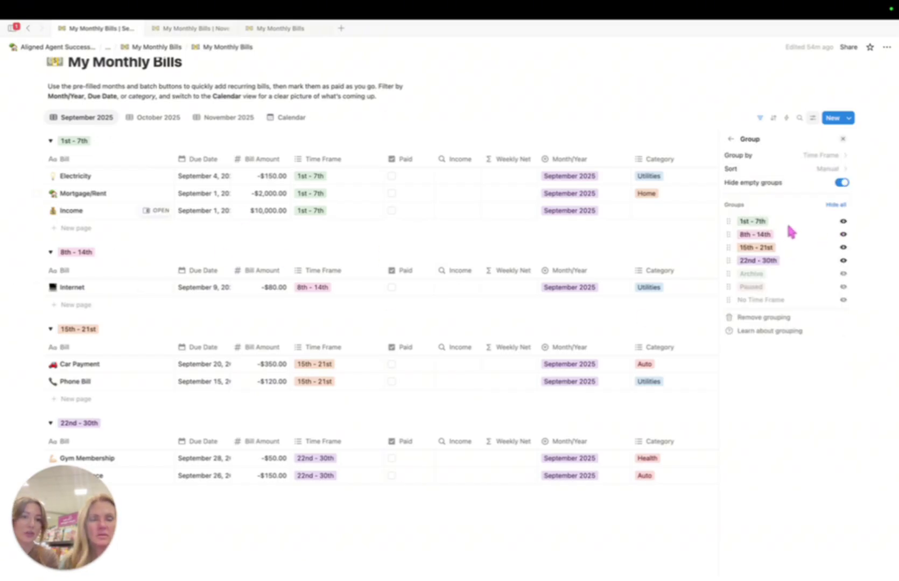
left_click(747, 157)
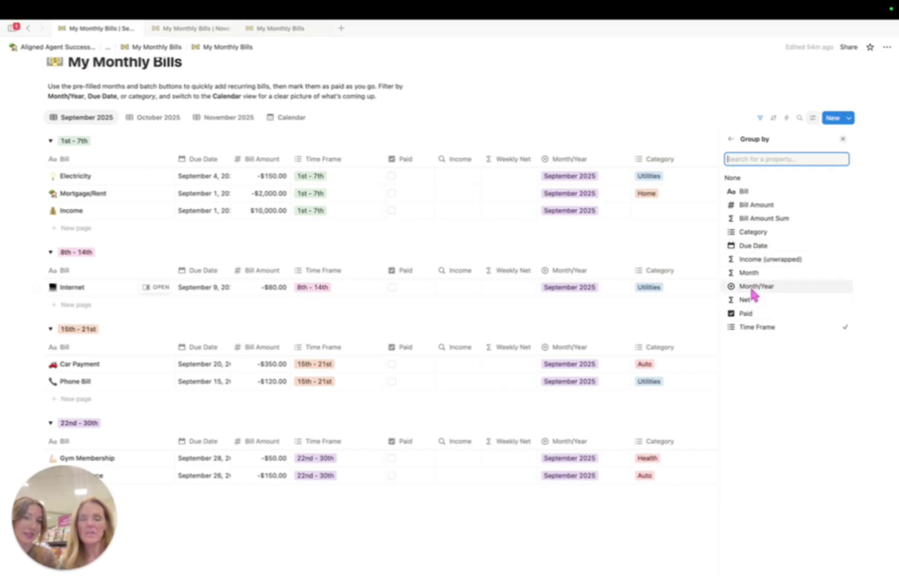
left_click(731, 140)
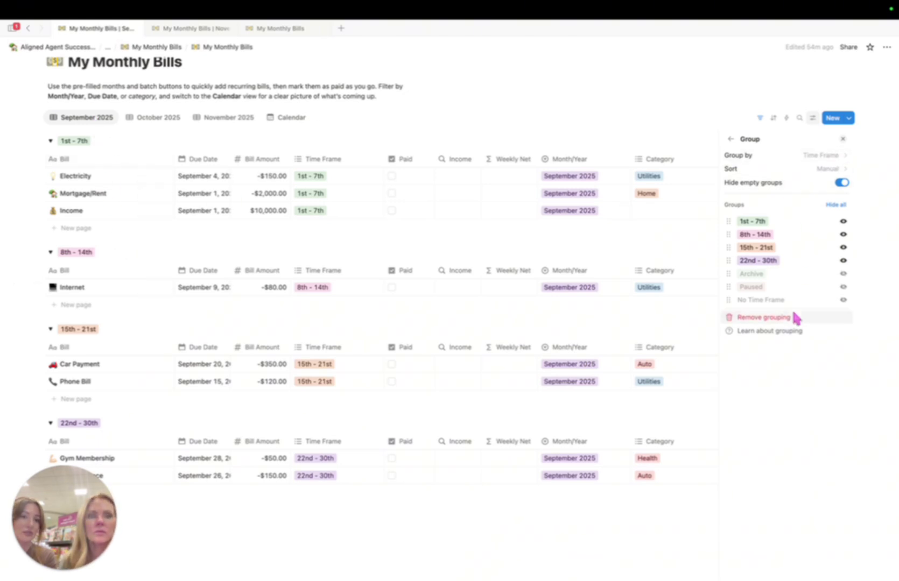
left_click(730, 139)
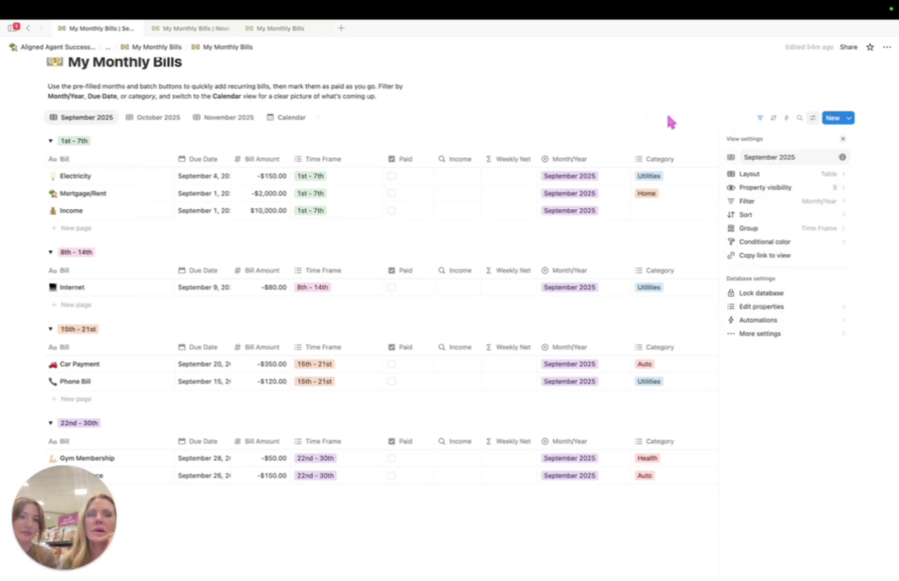
left_click(646, 117)
Step: Switch My Monthly Bills to the Calendar view and examine the bills for September and October 2025
left_click(286, 117)
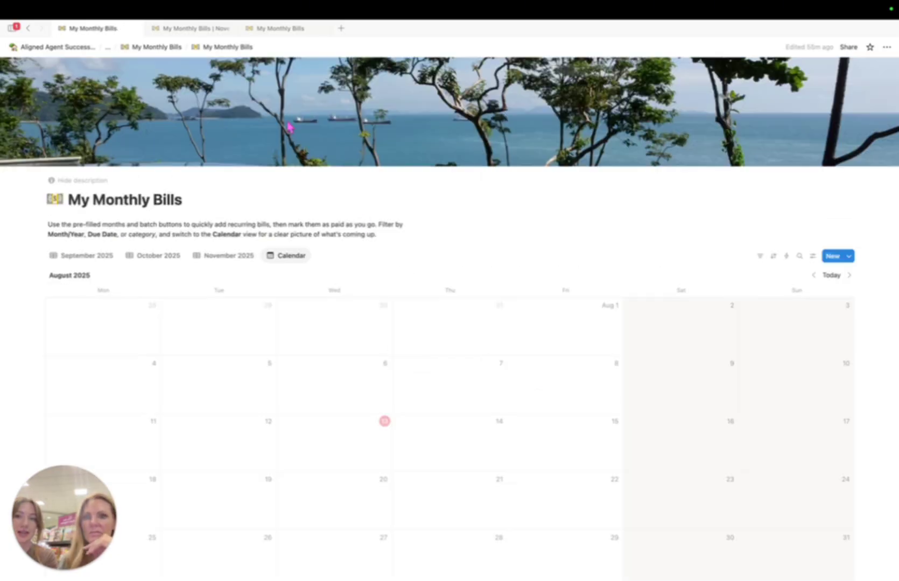
scroll(375, 243, "down", 3)
left_click(849, 143)
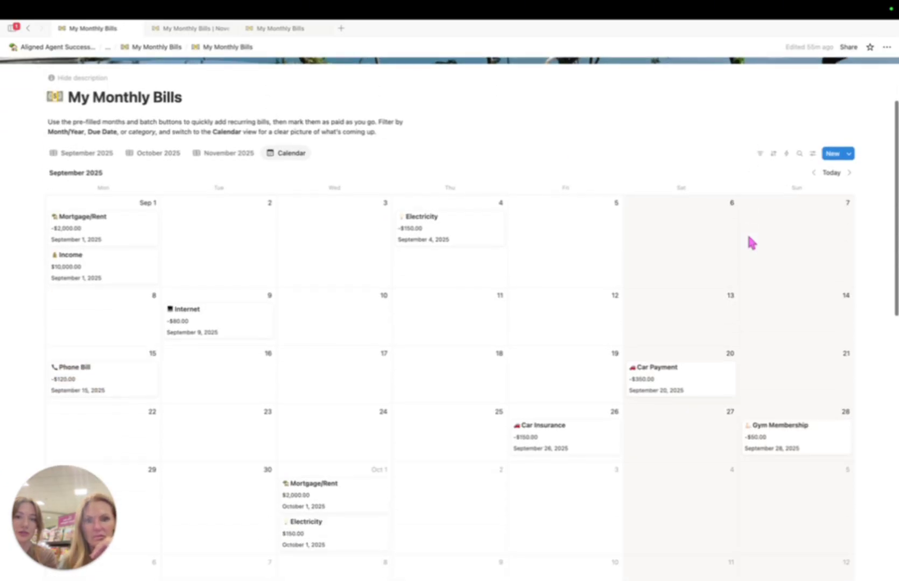
scroll(748, 242, "down", 2)
left_click(849, 106)
scroll(745, 298, "up", 3)
scroll(745, 297, "down", 3)
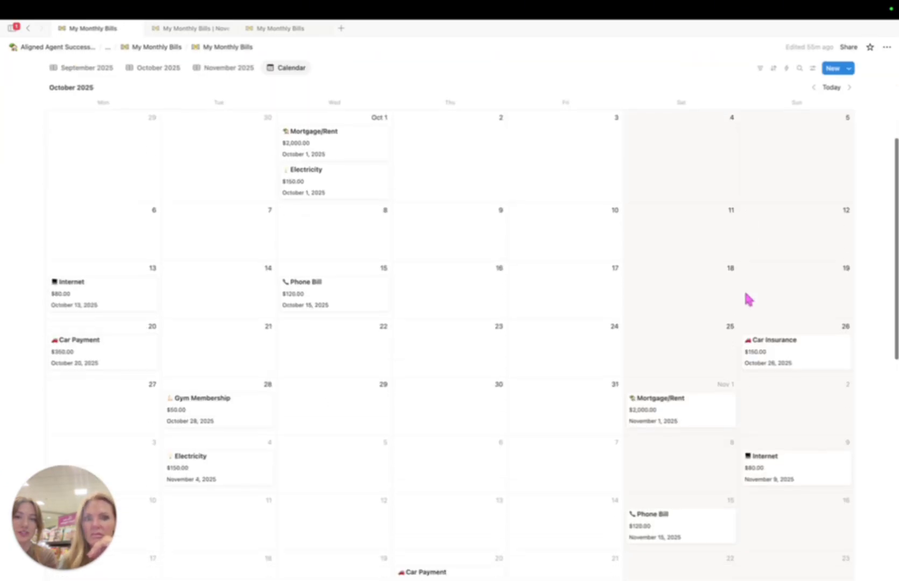
Step: Return to the My Wealth Management System page and open the Strategic Tax Planning System from My Financial Toolbox
scroll(746, 298, "up", 3)
left_click(164, 49)
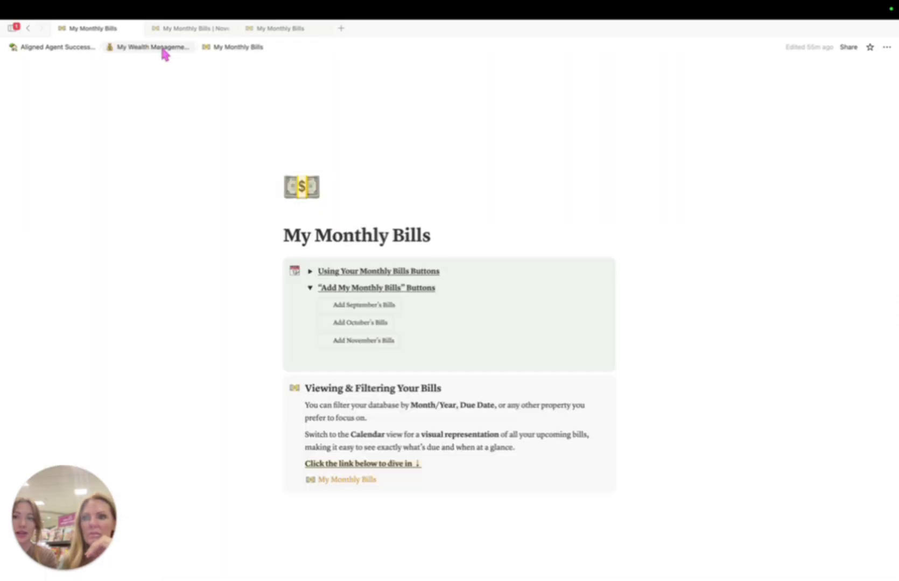
left_click(138, 51)
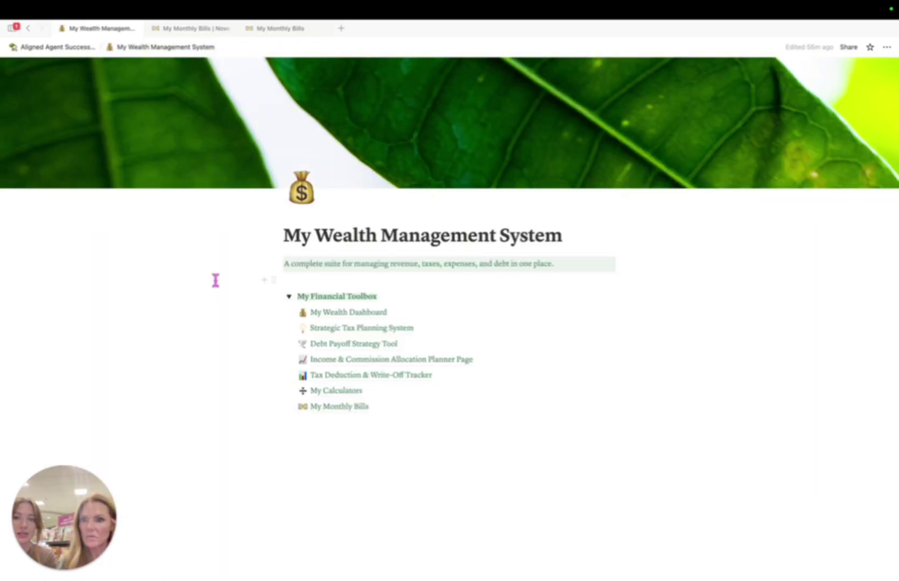
scroll(277, 319, "down", 1)
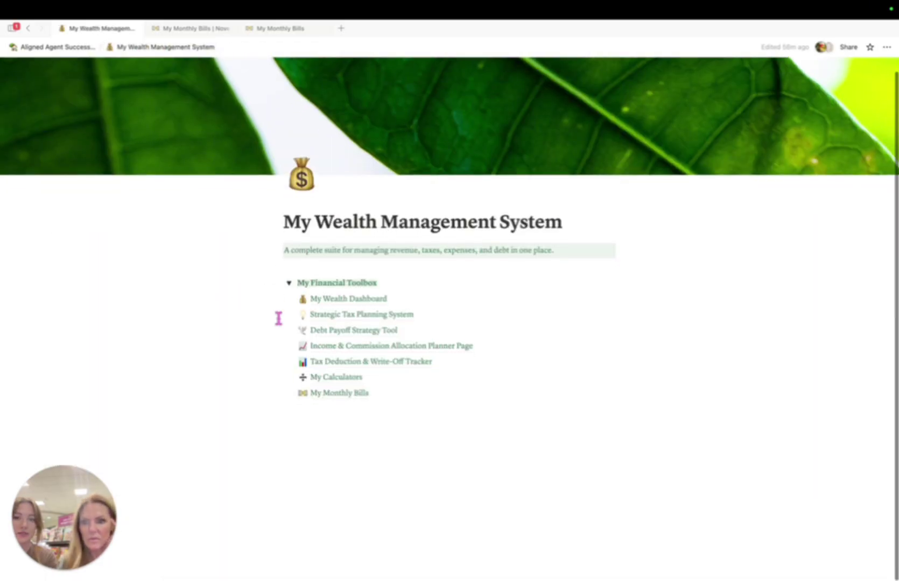
left_click(336, 313)
scroll(258, 323, "down", 3)
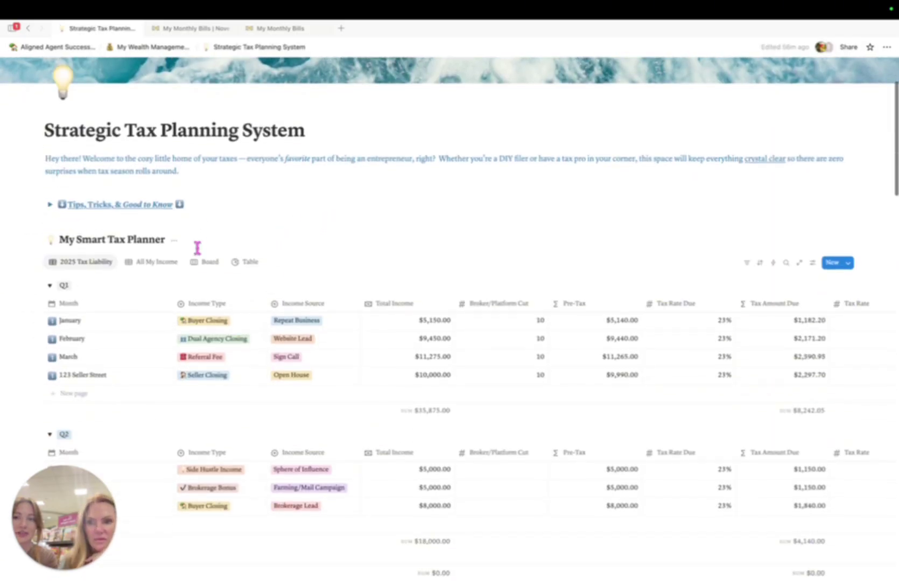
Step: Expand the Tips, Tricks, & Good to Know section, read the IRS Tax Quarters due dates and collapse that toggle
left_click(50, 173)
scroll(191, 237, "down", 1)
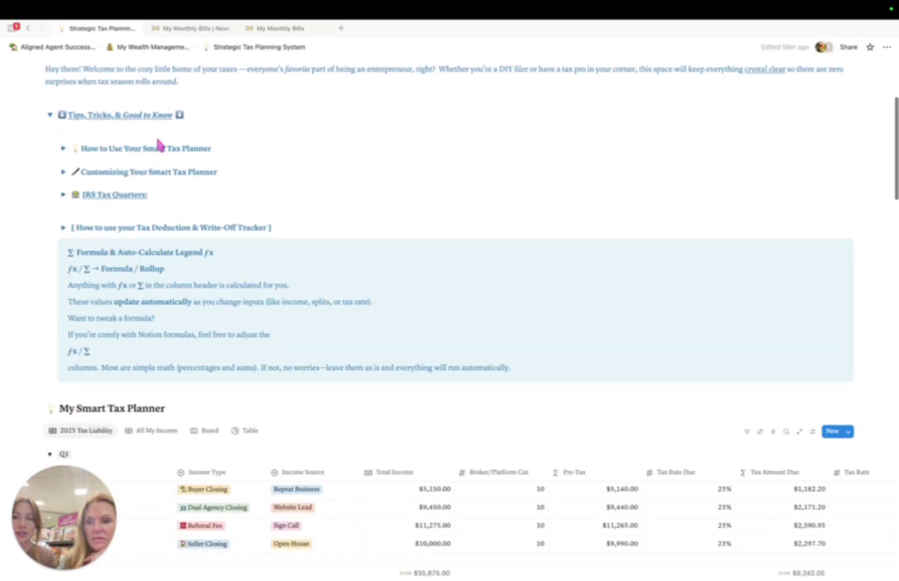
left_click(63, 195)
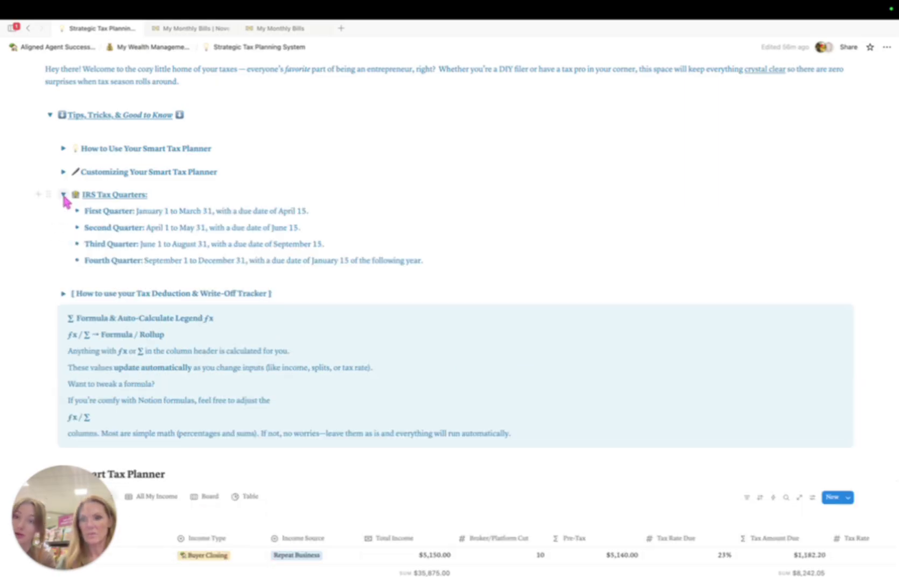
left_click(63, 194)
left_click(63, 195)
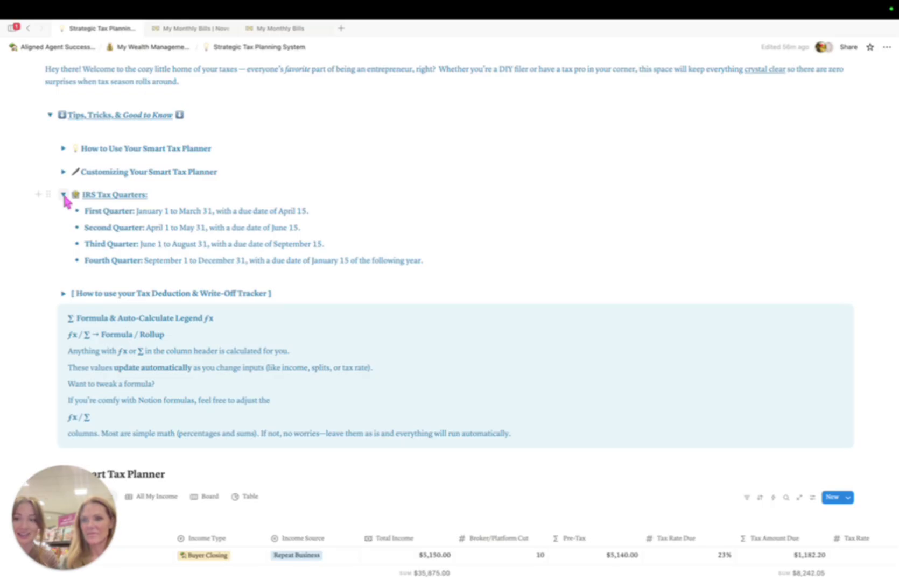
left_click(63, 195)
scroll(125, 284, "down", 2)
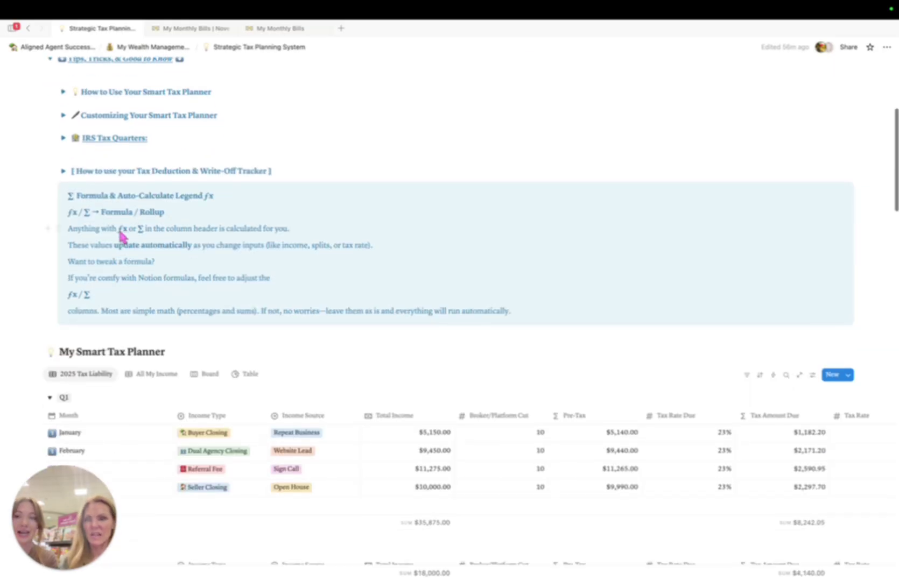
Step: Review the IRS Tax Quarters, Customizing Your Smart Tax Planner and How to Use Your Smart Tax Planner toggles, collapsing each one
scroll(132, 215, "up", 1)
left_click(64, 170)
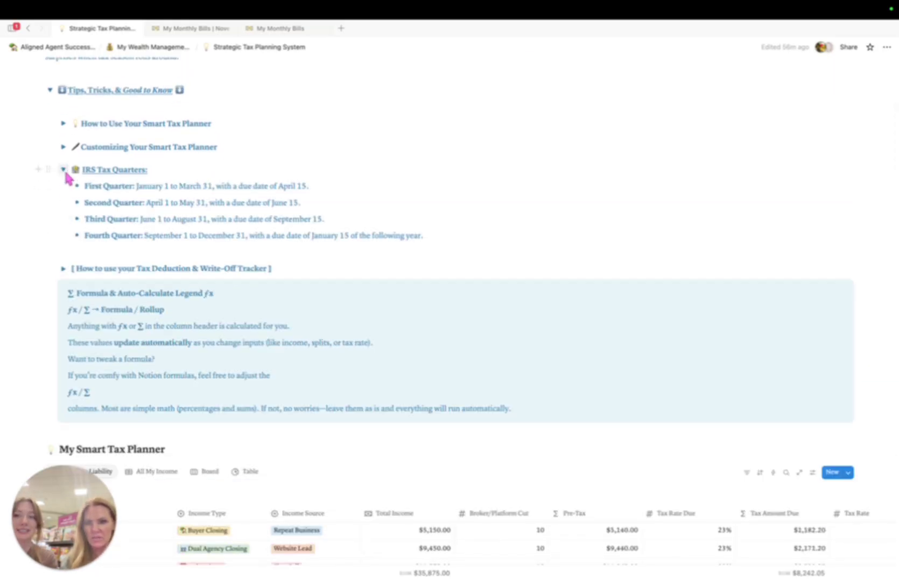
left_click(64, 170)
left_click(63, 147)
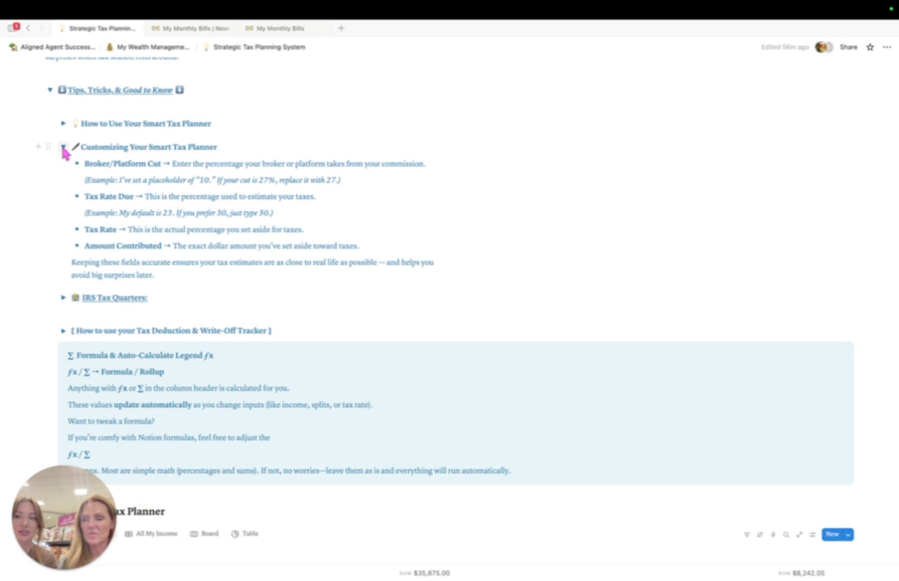
left_click(63, 147)
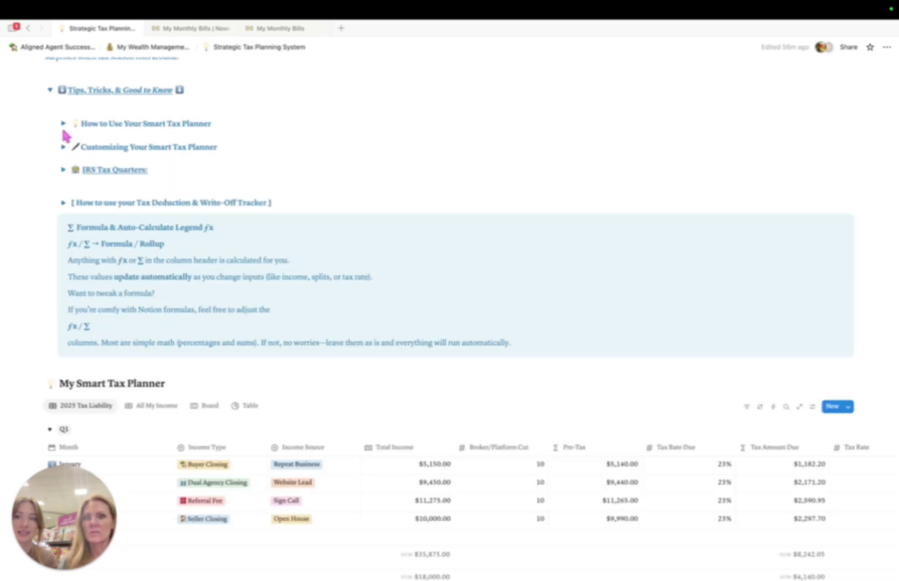
left_click(63, 124)
left_click(63, 125)
Step: Examine the Q1 income rows of My Smart Tax Planner across the broker cut, pre-tax, tax rate, contribution and surplus columns
scroll(133, 232, "down", 3)
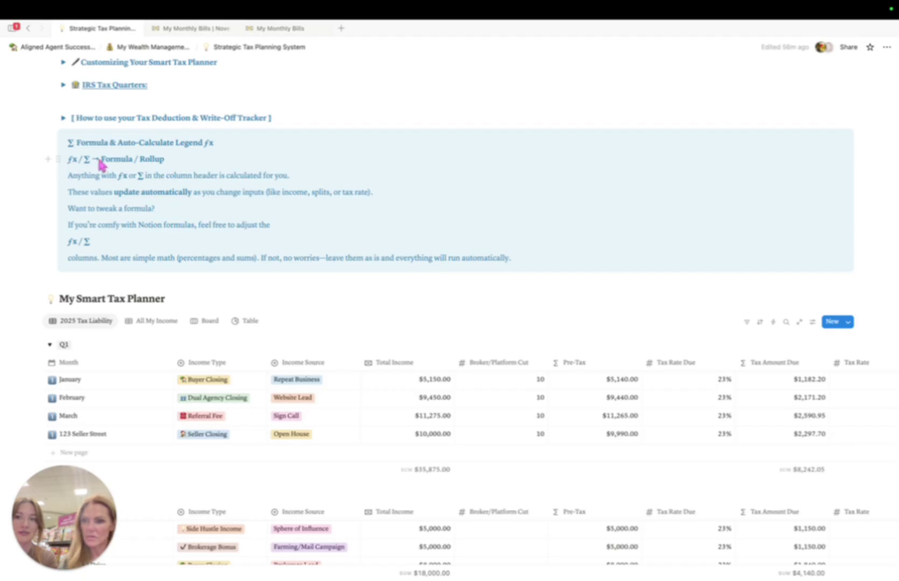
scroll(191, 207, "down", 2)
scroll(498, 327, "right", 5)
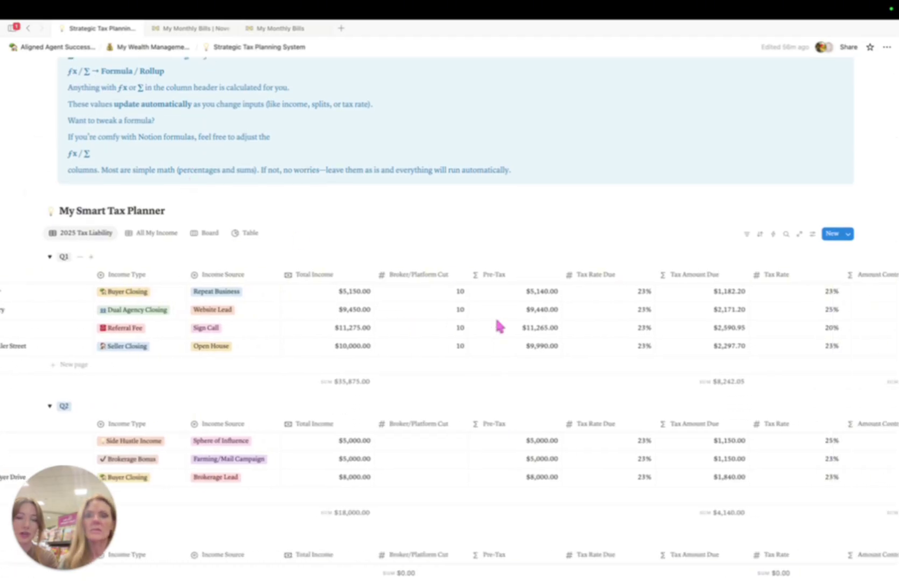
scroll(498, 326, "right", 2)
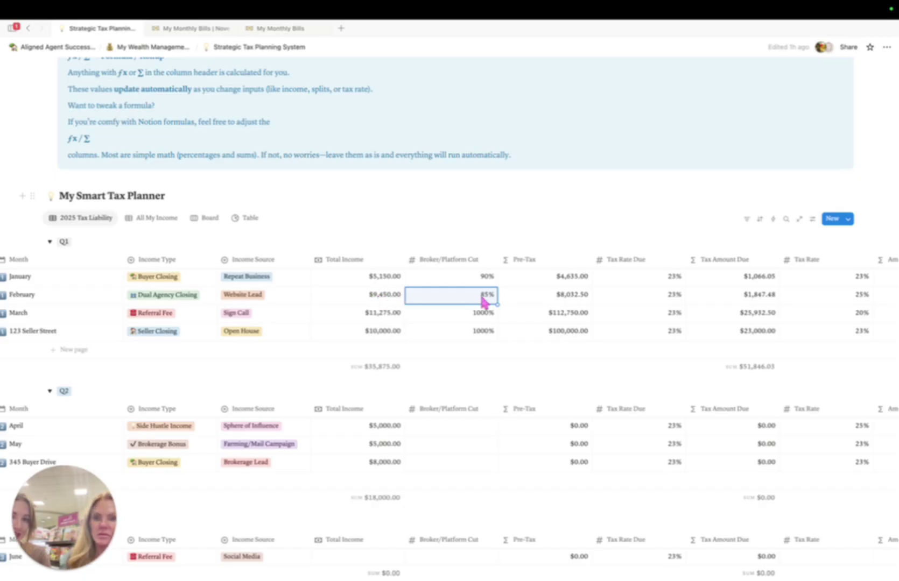
scroll(484, 301, "right", 2)
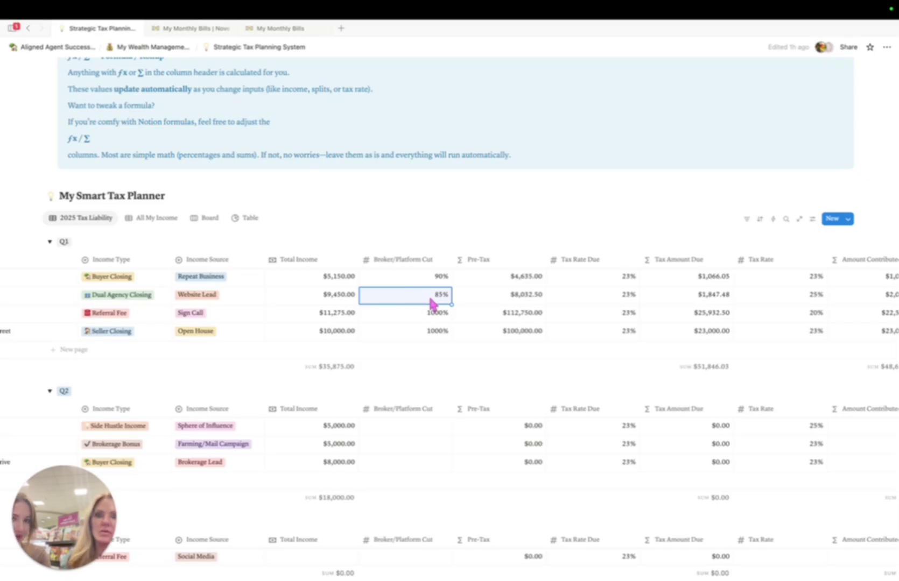
scroll(452, 304, "right", 2)
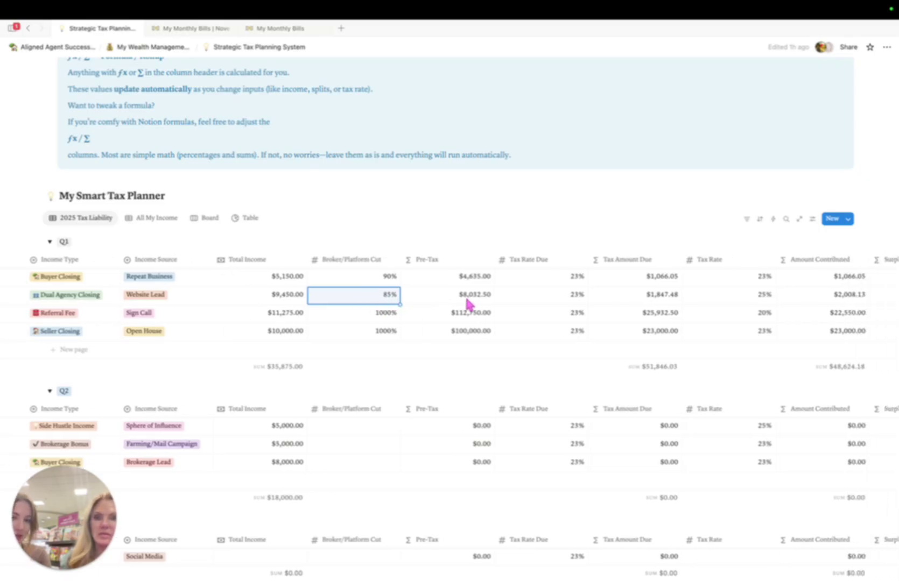
scroll(467, 305, "right", 1)
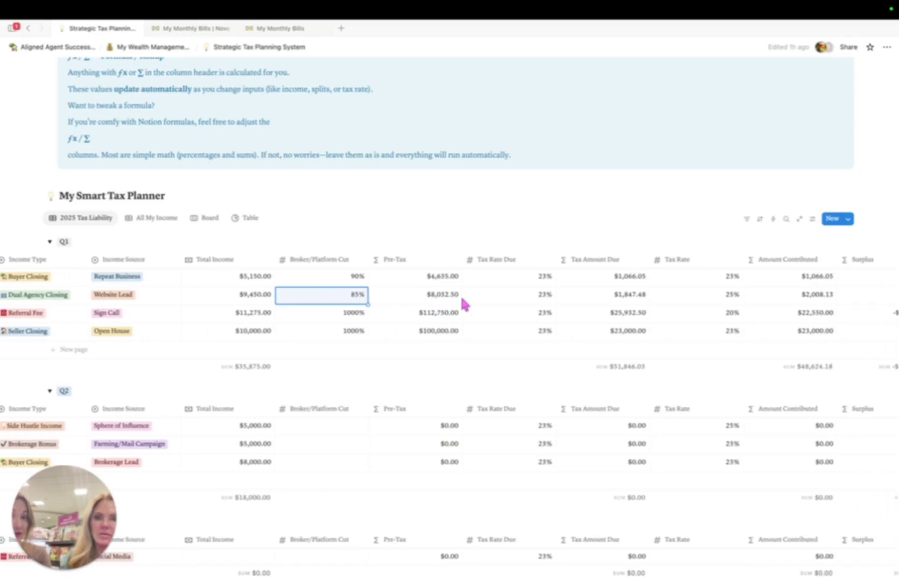
scroll(547, 298, "right", 2)
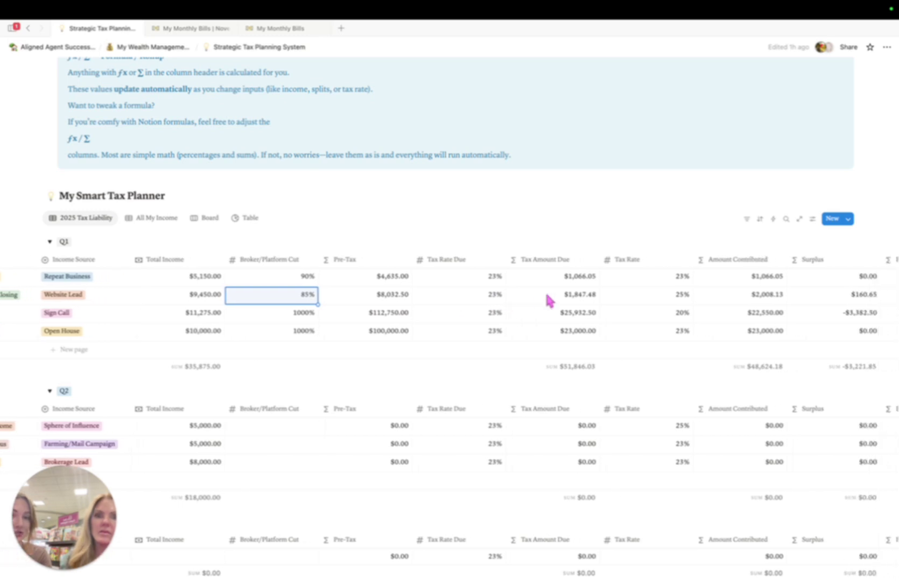
Step: Set the Tax Rate Due of the February Dual Agency Closing entry to 25%
left_click(490, 298)
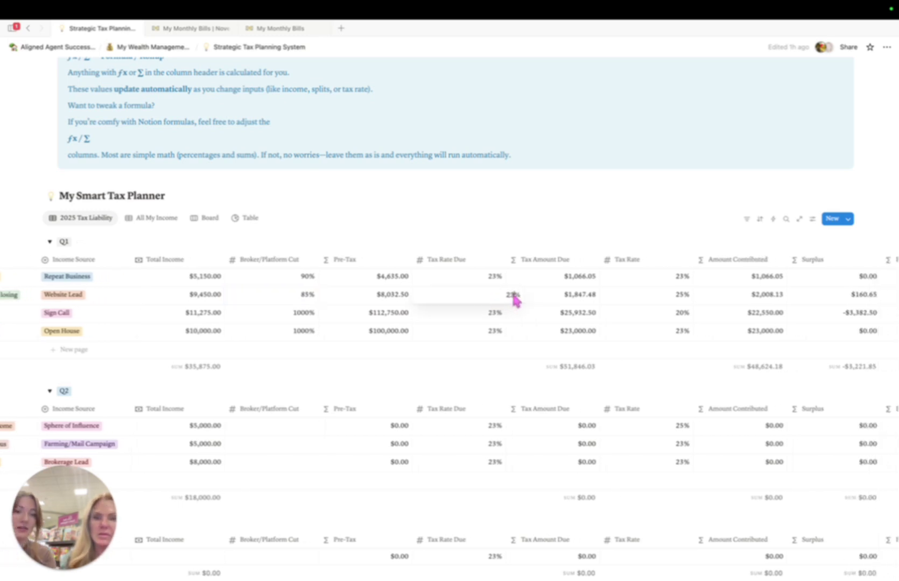
key("BackSpace")
type("5")
key("BackSpace")
type("3")
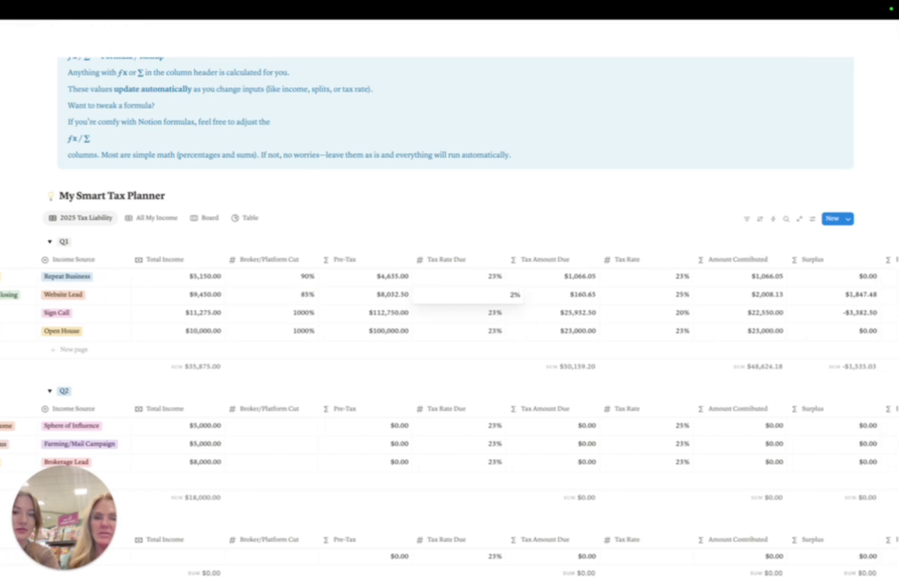
key("BackSpace")
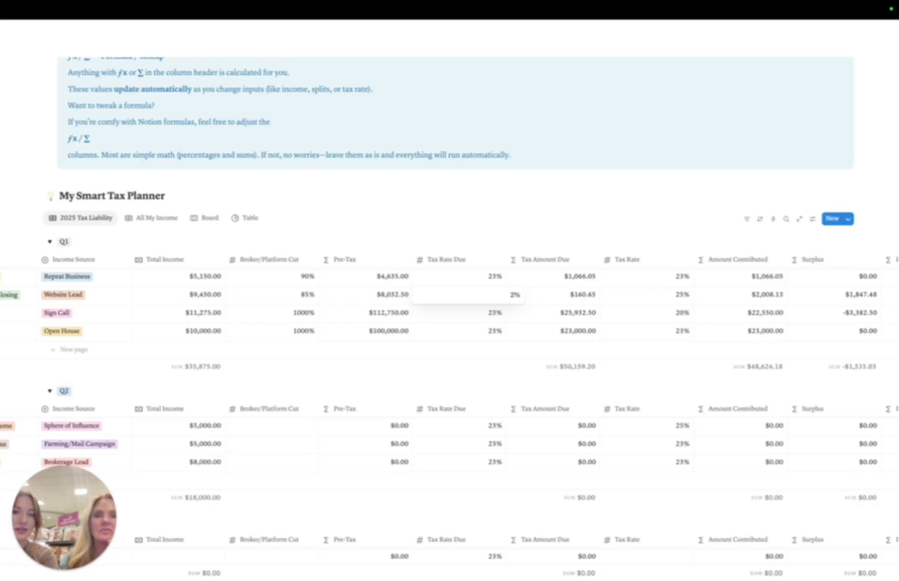
type("5")
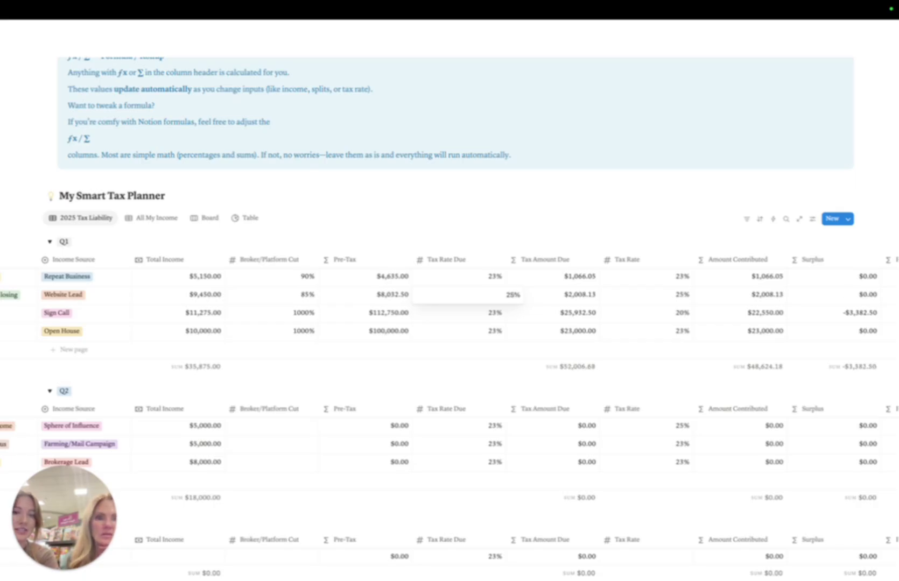
key("BackSpace")
type("3")
key("BackSpace")
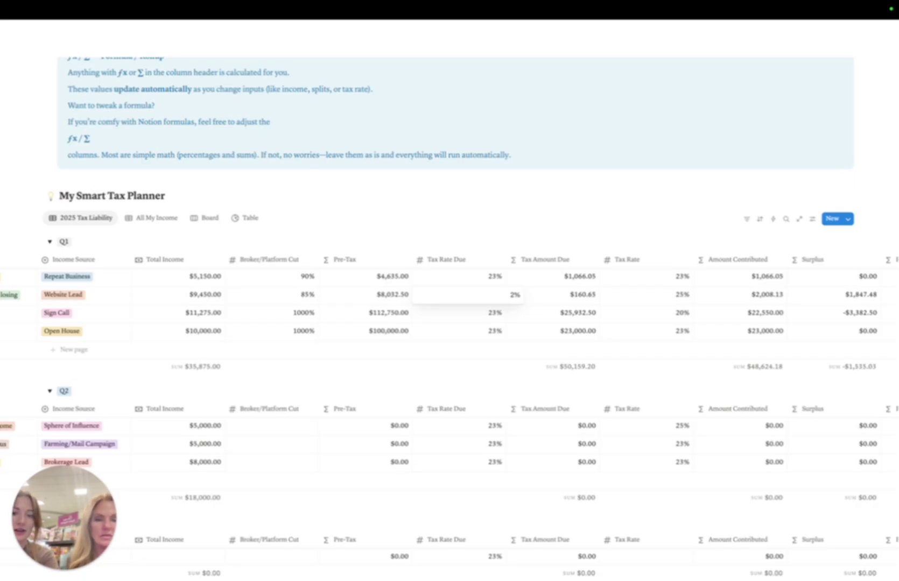
type("5")
key("Escape")
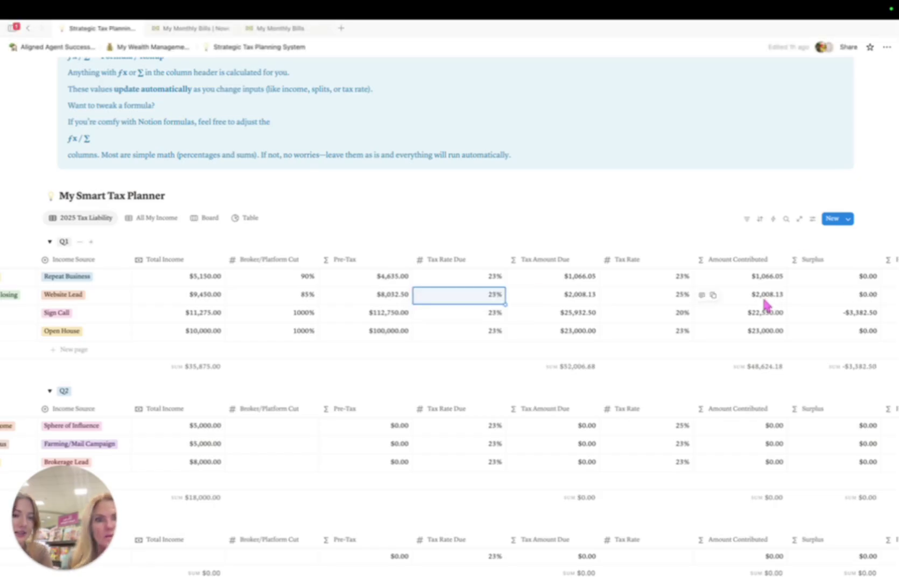
Step: Inspect the formula behind the Tax Amount Due property and close the property editor without changing it
scroll(765, 304, "right", 2)
scroll(765, 304, "right", 2)
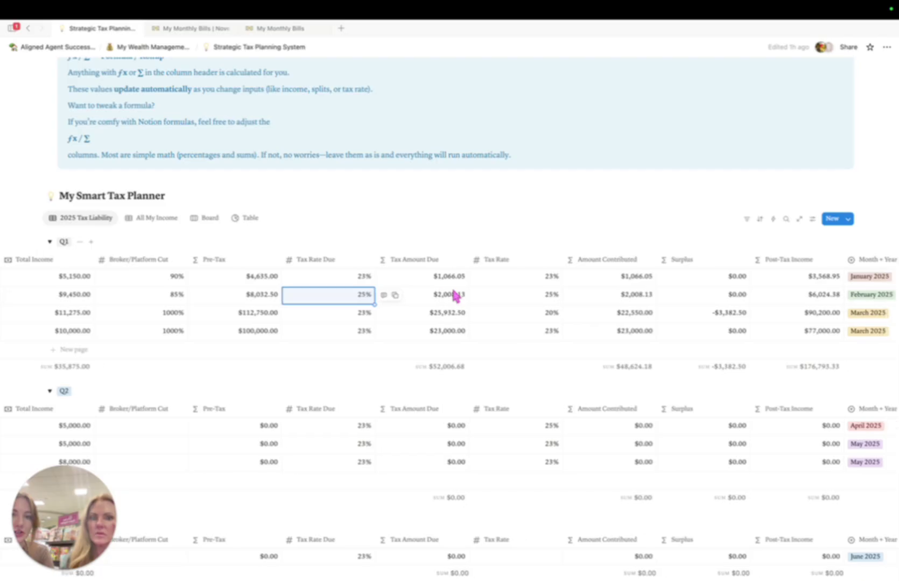
scroll(457, 301, "right", 2)
left_click(379, 260)
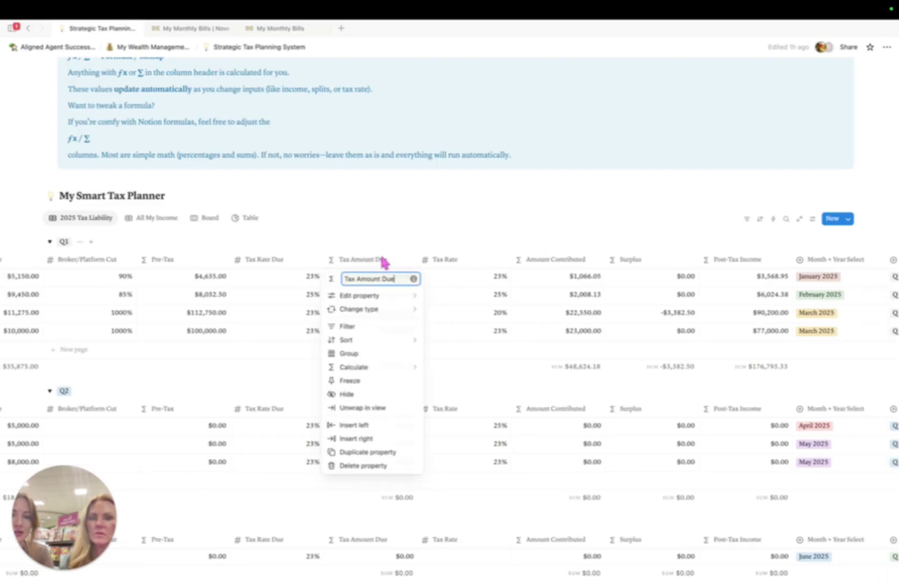
left_click(368, 295)
left_click(457, 297)
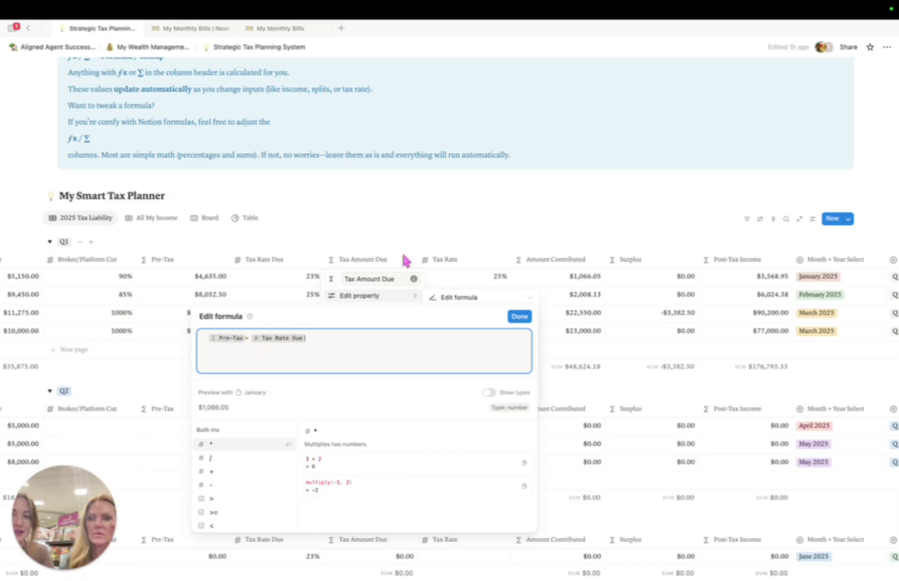
left_click(380, 231)
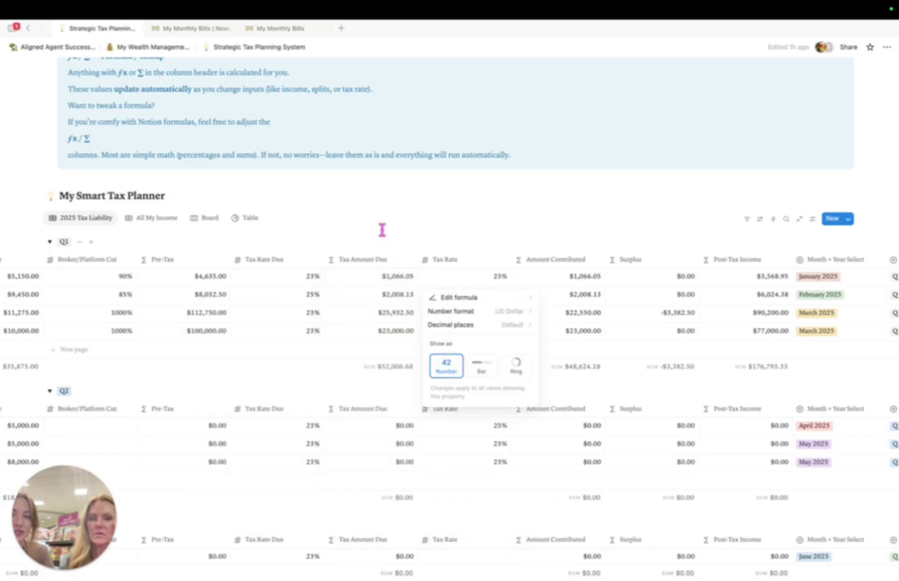
left_click(381, 231)
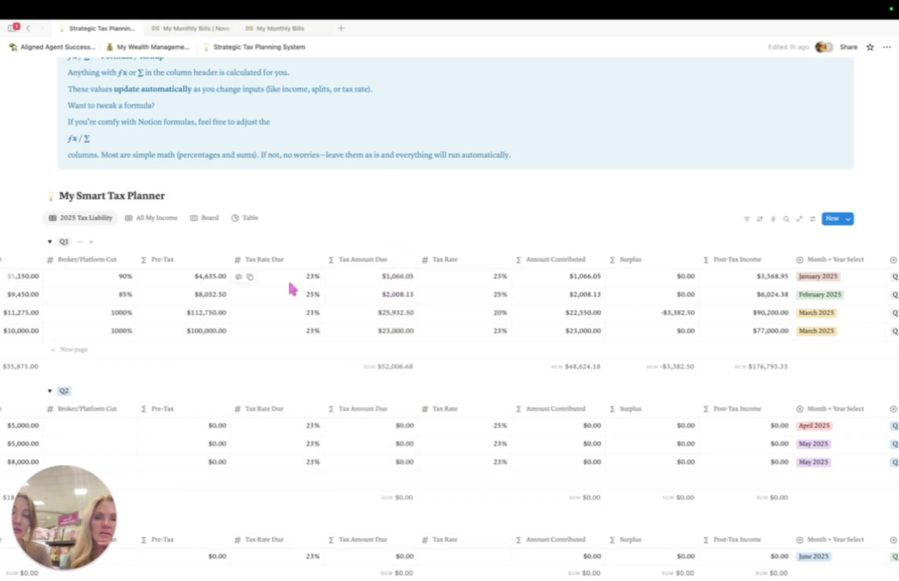
Step: Compare the Q1 Tax Amount Due and Amount Contributed columns with the Surplus, Quarter and +/- indicator columns
scroll(338, 287, "right", 4)
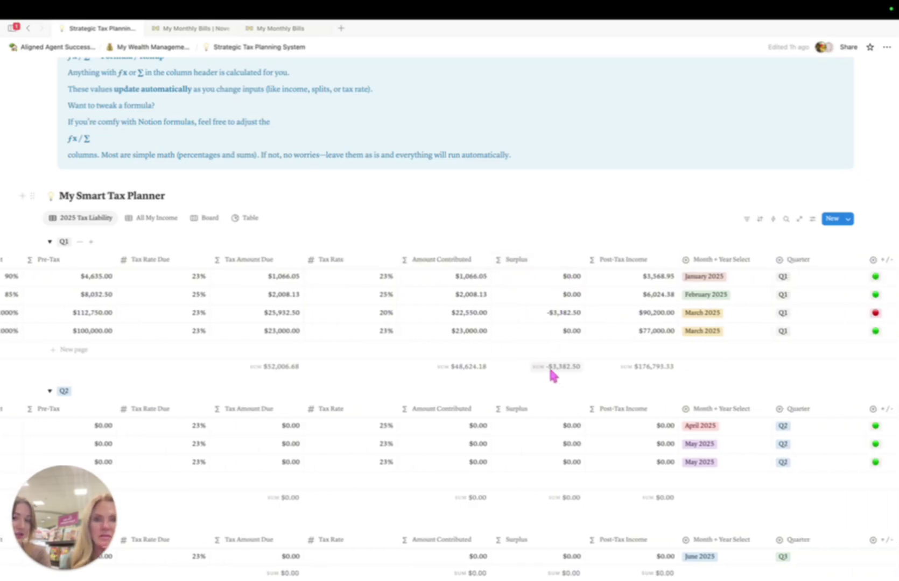
scroll(527, 321, "left", 6)
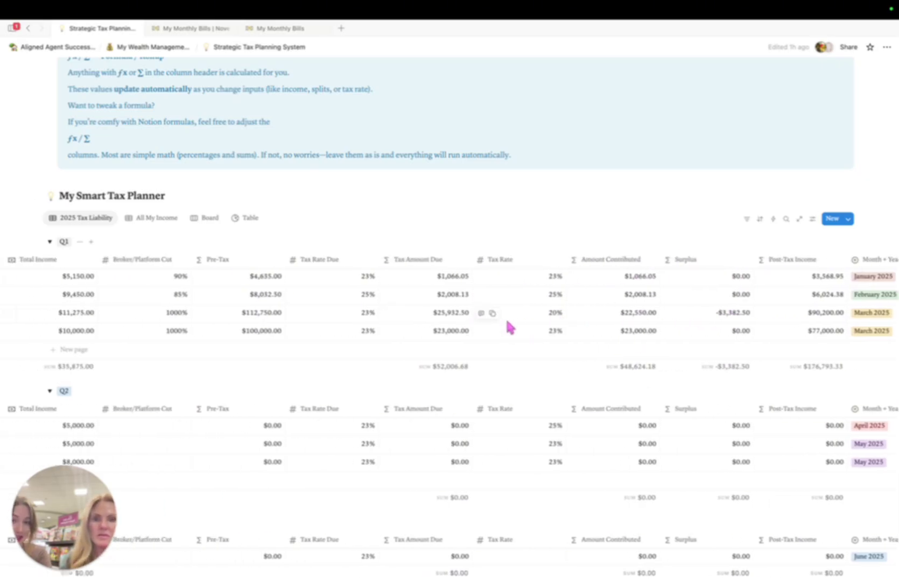
scroll(532, 318, "right", 6)
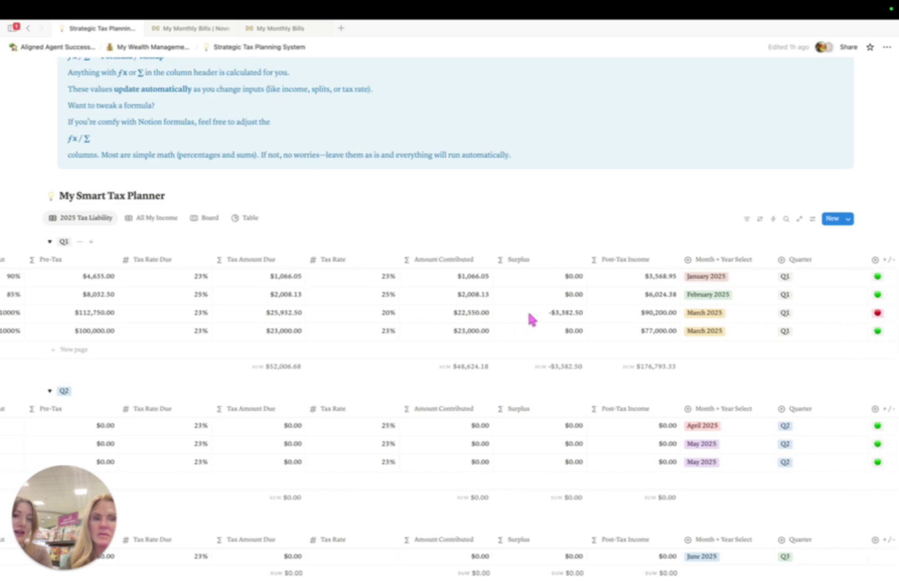
scroll(518, 327, "left", 15)
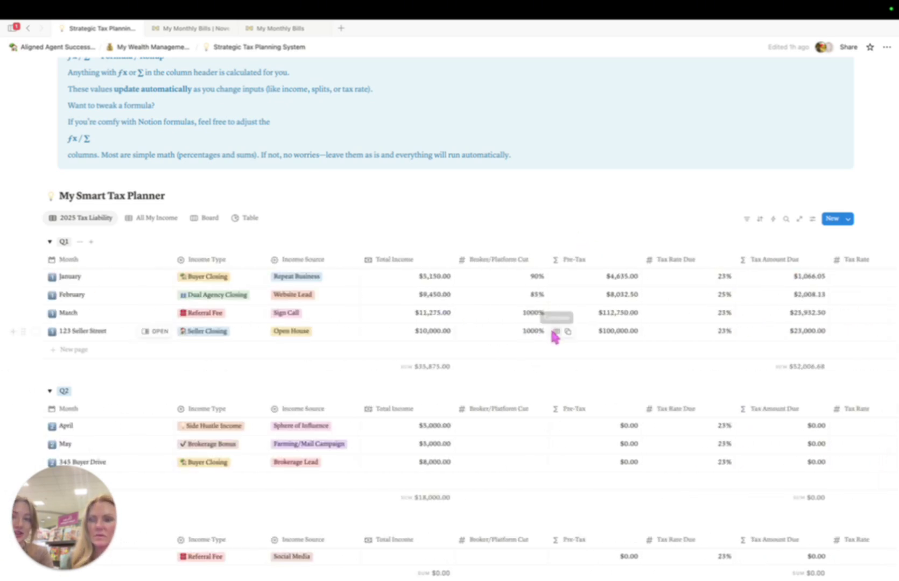
Step: Look through the Q1 to Q4 groups of the 2025 Tax Liability view
scroll(551, 331, "down", 8)
scroll(555, 334, "up", 5)
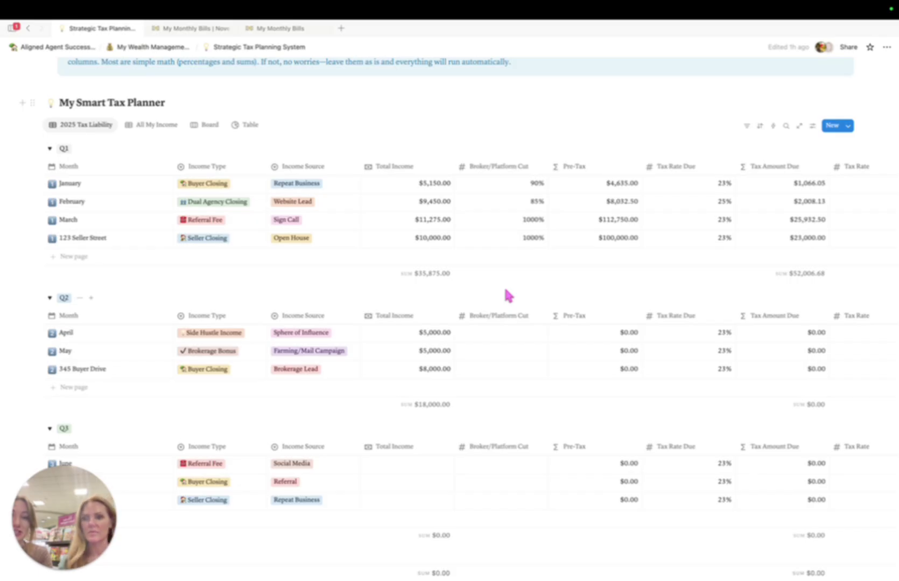
scroll(506, 289, "down", 10)
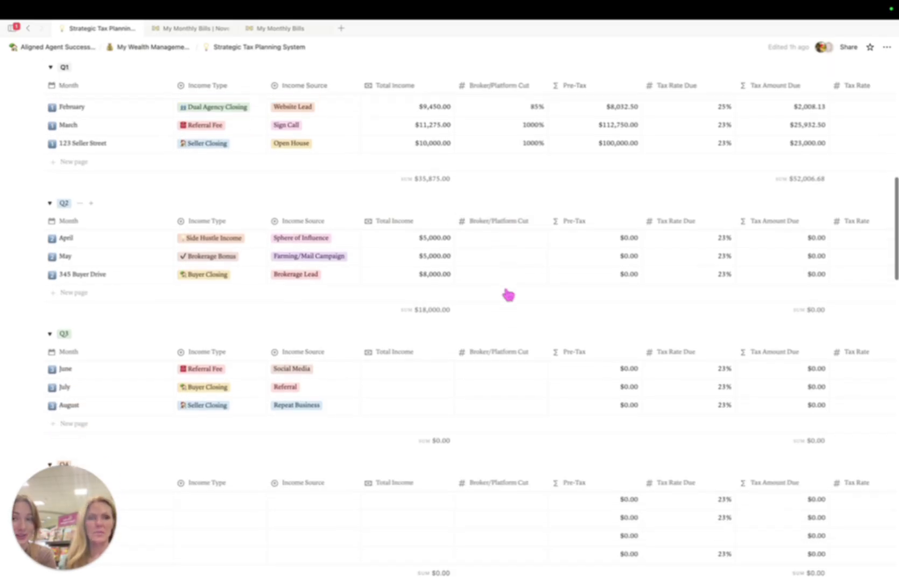
Step: Add an "Electric Charging" item to the Auto group of the 2025 Tax Deduction & Write-Off Tracker
scroll(505, 289, "down", 5)
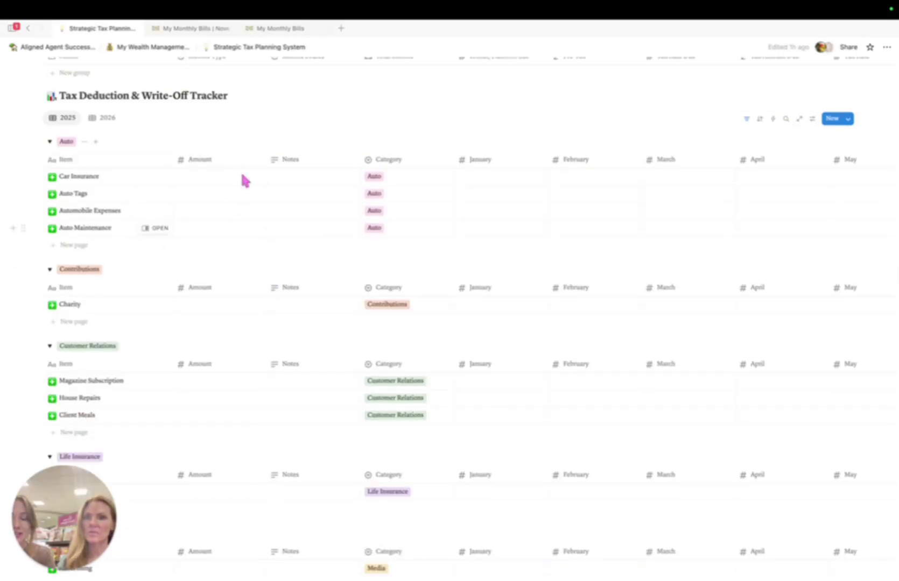
scroll(181, 199, "down", 12)
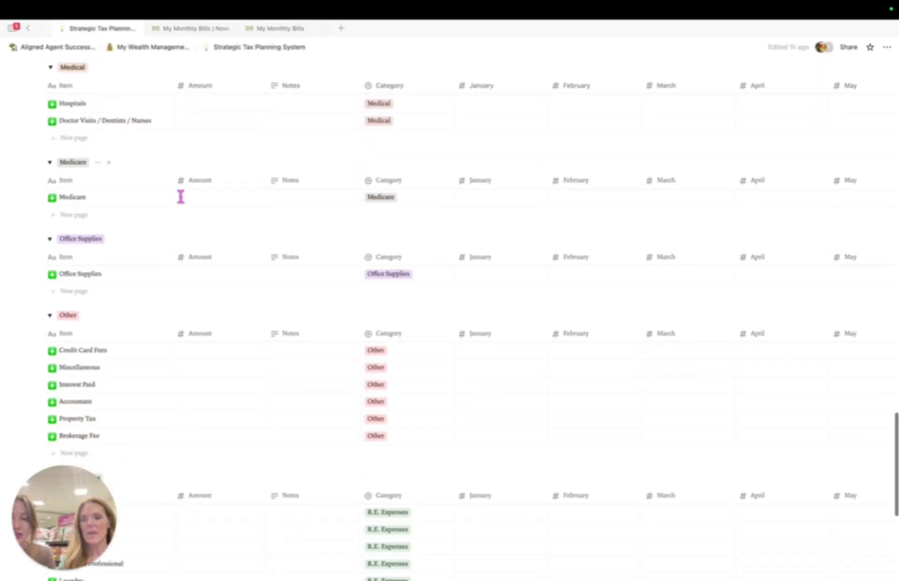
scroll(182, 200, "up", 10)
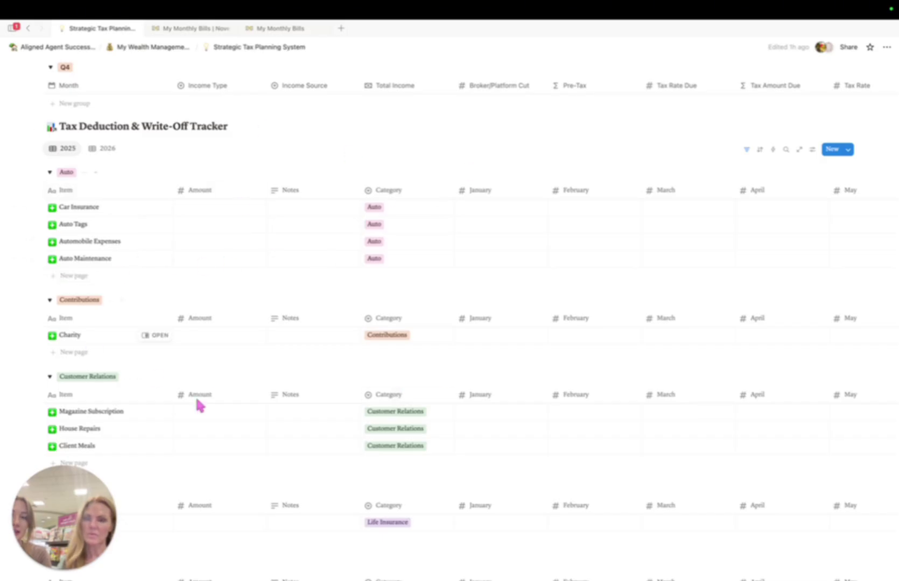
left_click(75, 276)
type("Electric Charging")
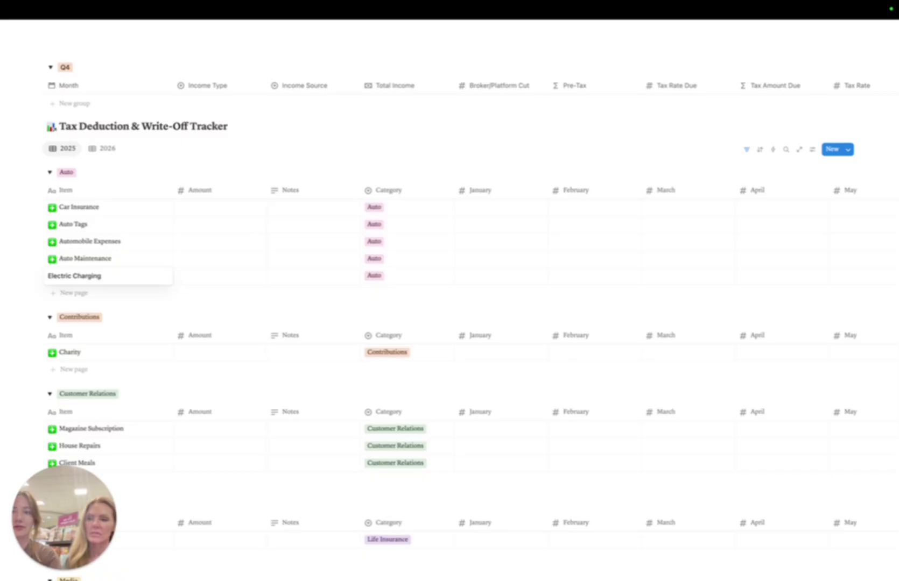
key("Return")
Step: Give the Electric Charging item a red heart exclamation emoji as its icon
left_click(52, 277)
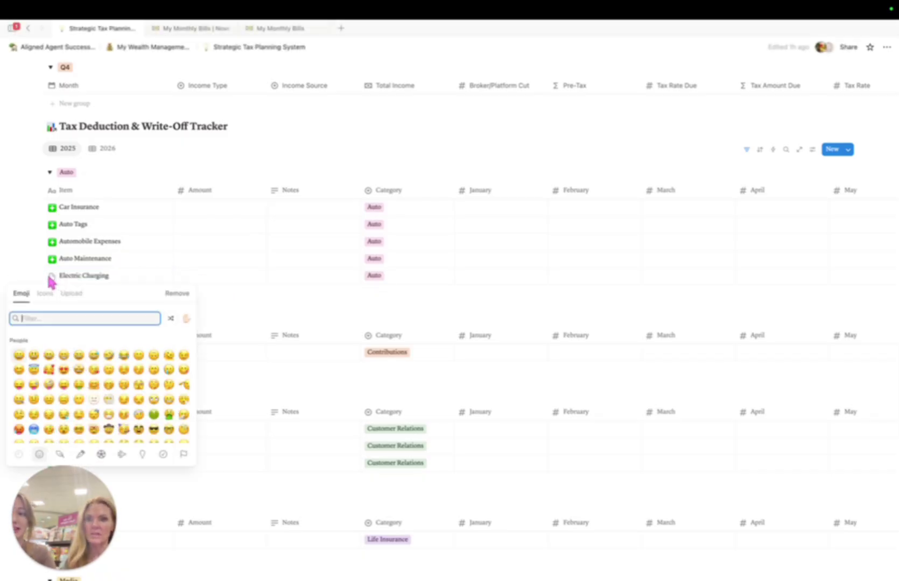
scroll(76, 355, "down", 5)
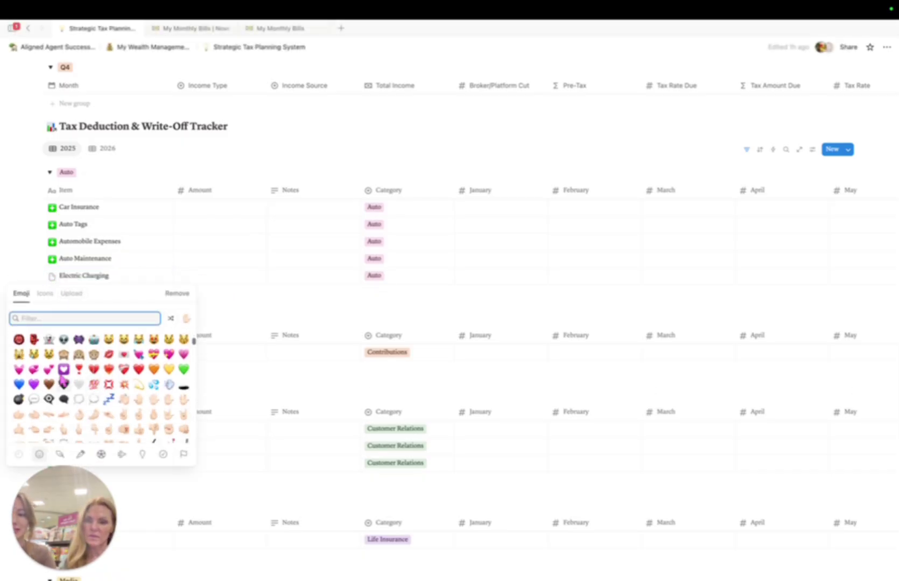
left_click(78, 371)
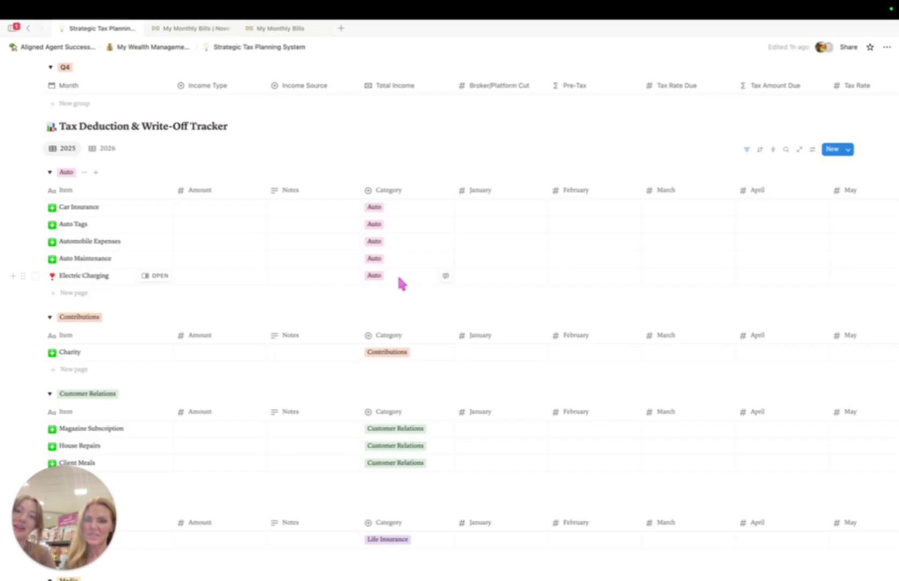
left_click(493, 281)
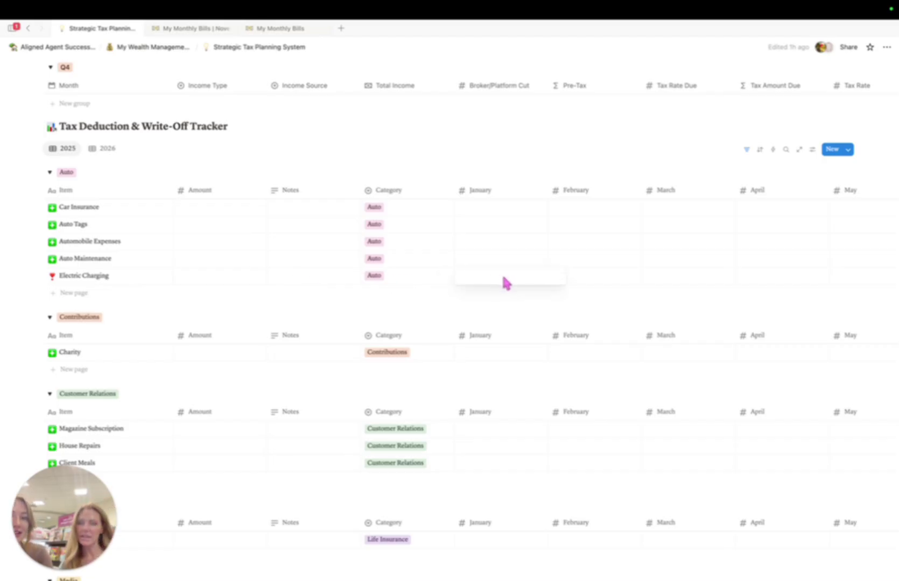
Step: Search the emojis for "light" and set the lightning bolt as the Electric Charging item's icon
left_click(52, 277)
left_click(52, 278)
type("l;")
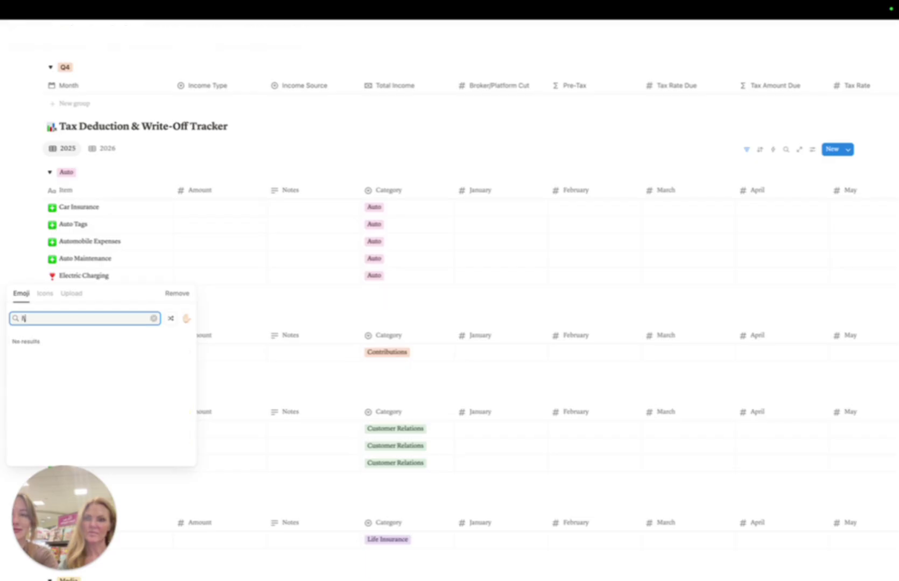
key("BackSpace")
key("BackSpace")
type("light")
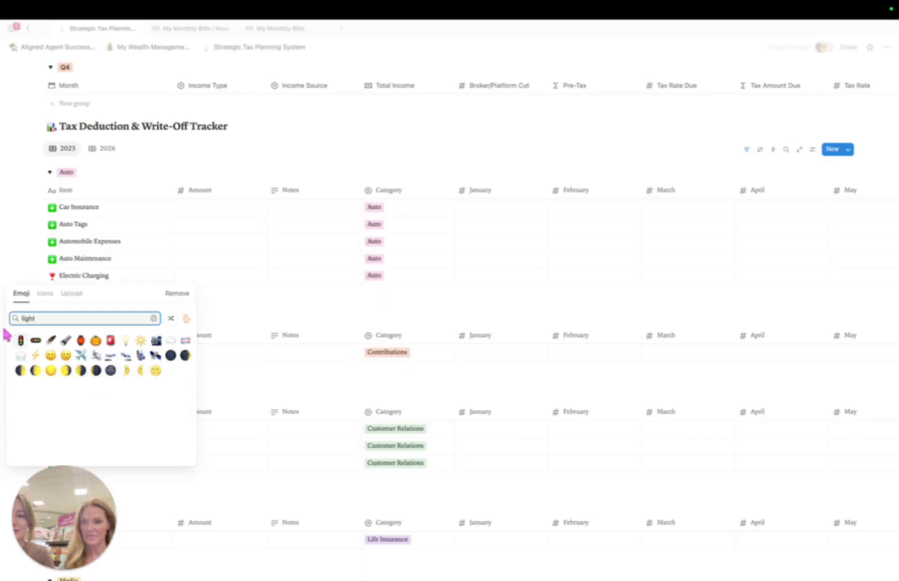
left_click(36, 355)
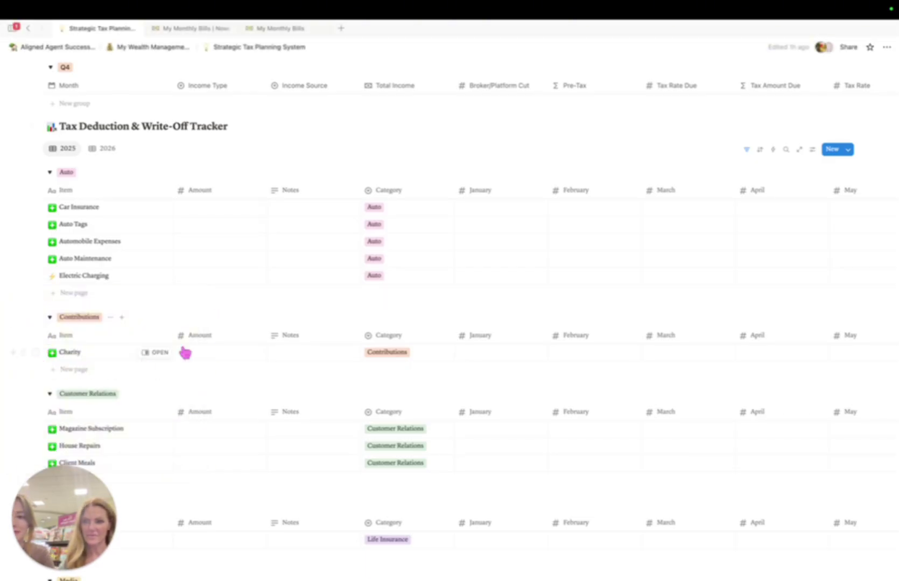
Step: Enter $30.00 as the January amount of the Electric Charging item
left_click(487, 277)
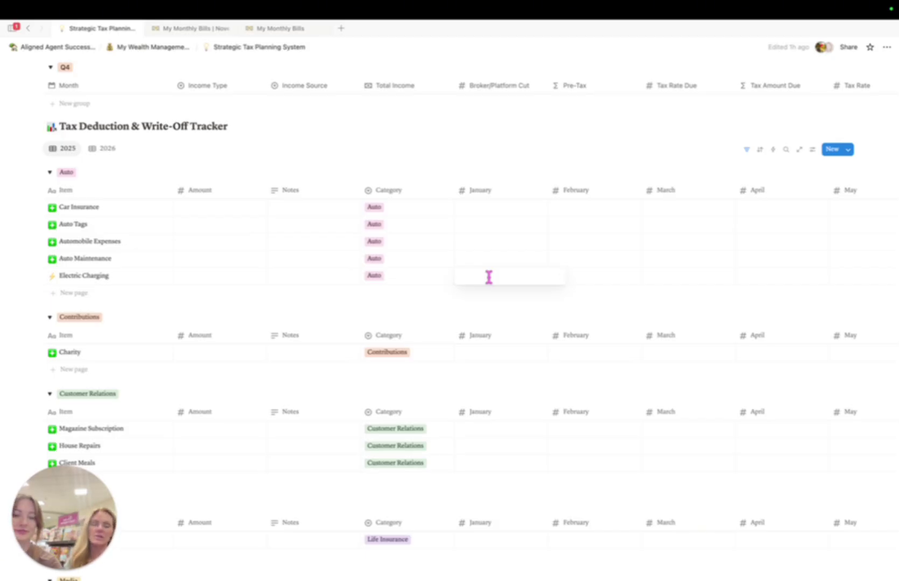
type("50")
key("Return")
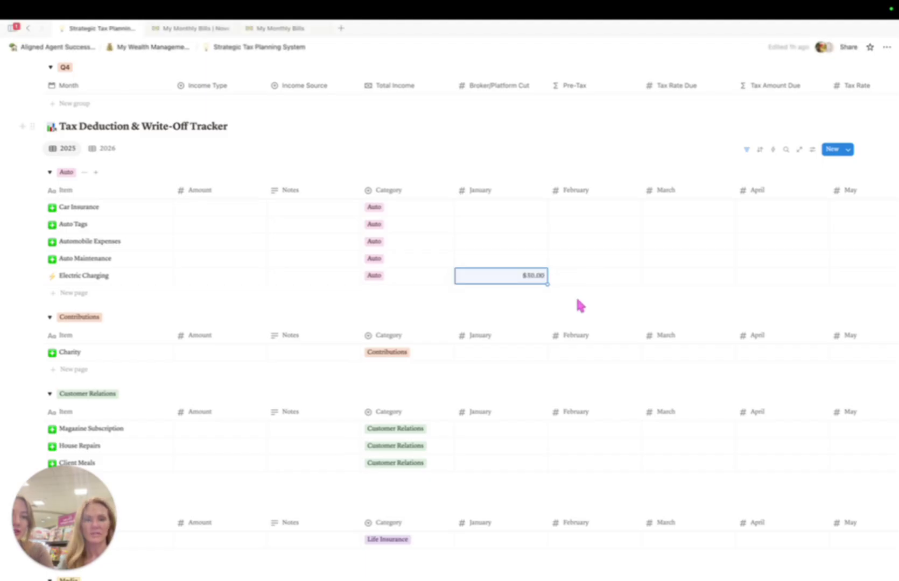
left_click(513, 192)
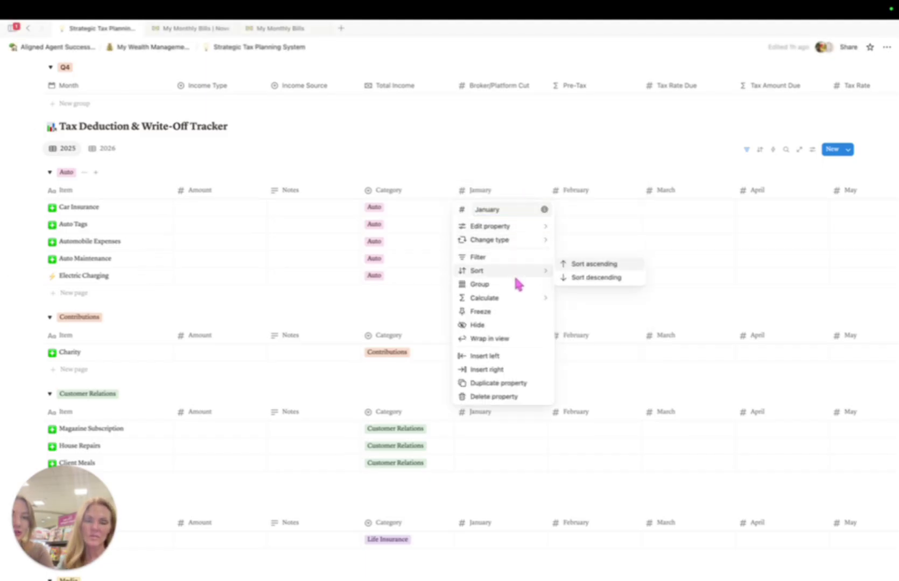
mouse_move(523, 300)
left_click(528, 165)
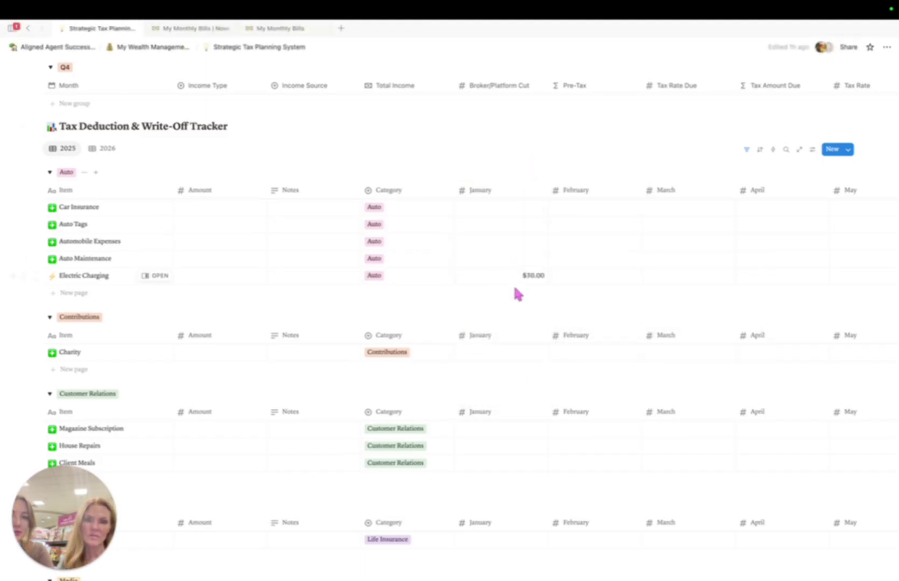
Step: Add a Sum calculation to the January column of the 2025 Tax Deduction & Write-Off Tracker
left_click(501, 191)
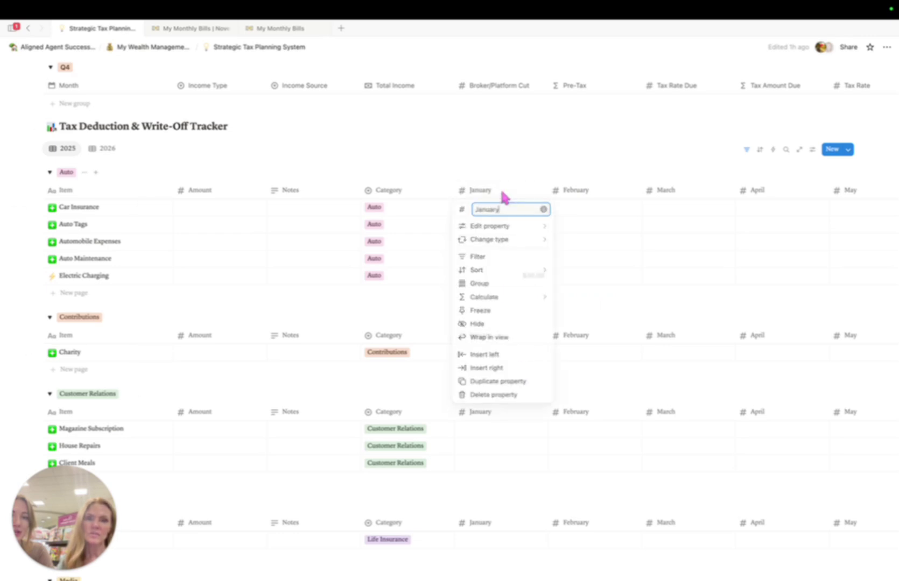
mouse_move(517, 304)
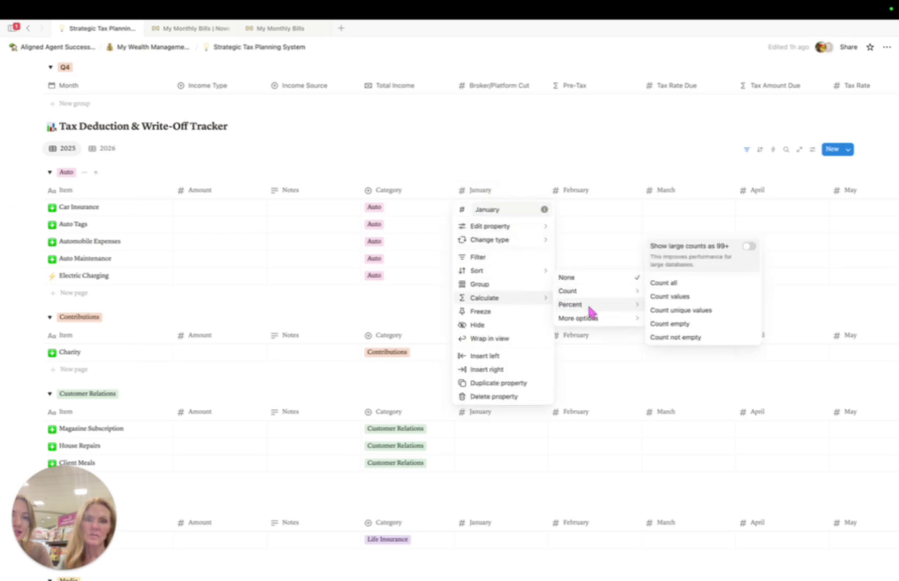
mouse_move(638, 320)
left_click(672, 288)
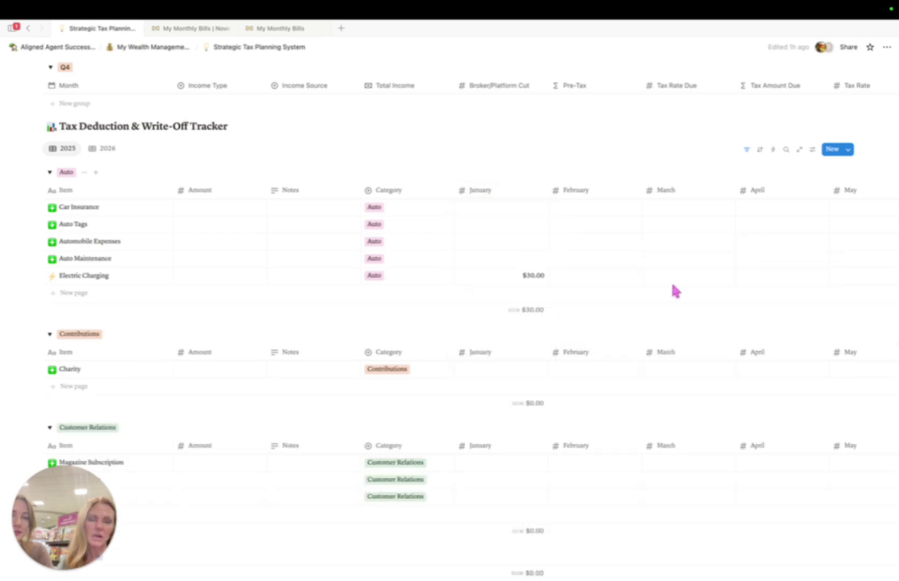
Step: Enter 30 as the January amount for Automobile Expenses and check the Annual Total column
left_click(509, 246)
type("30")
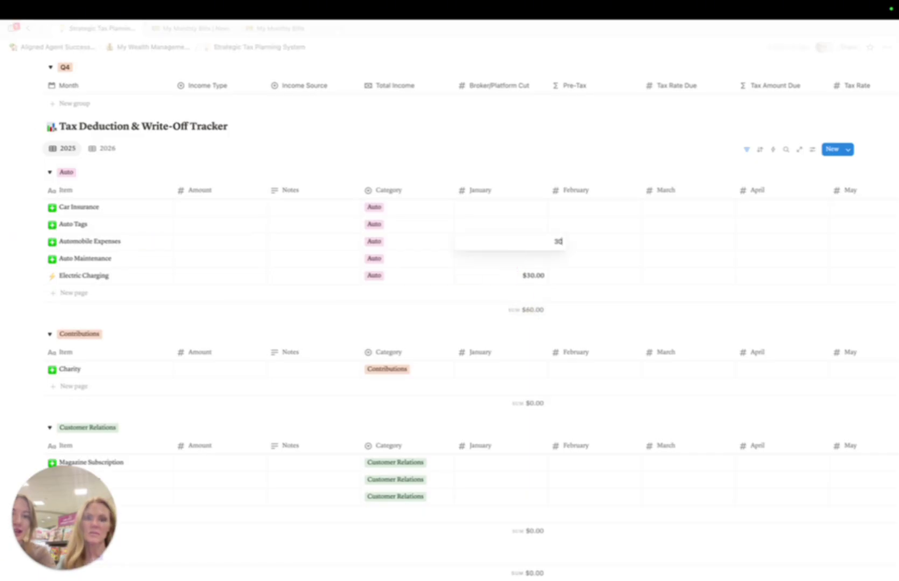
key("Return")
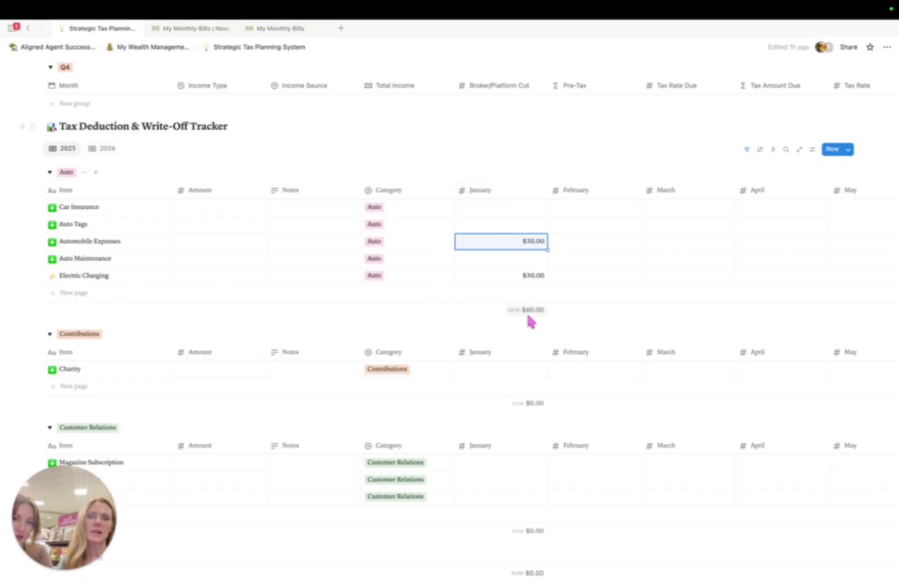
scroll(512, 269, "right", 10)
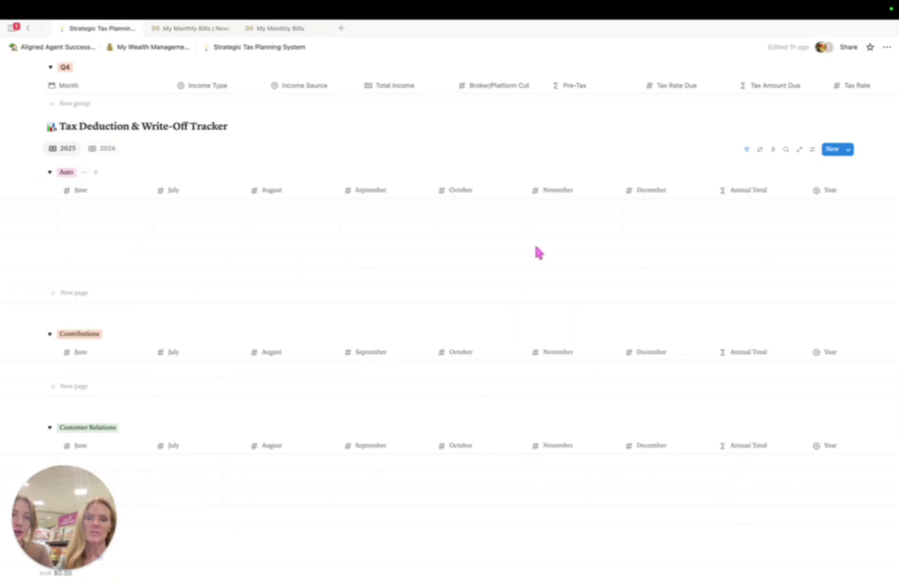
scroll(539, 252, "right", 3)
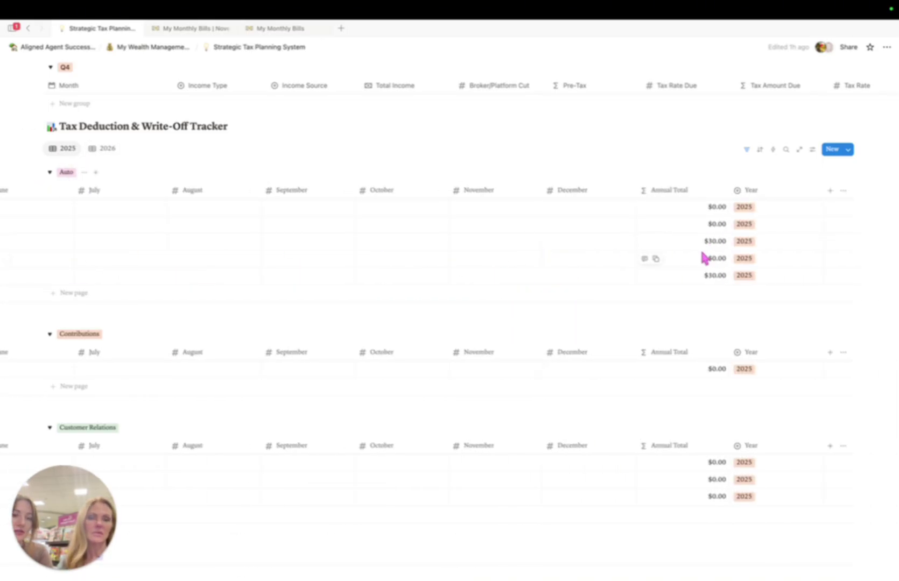
scroll(670, 242, "left", 12)
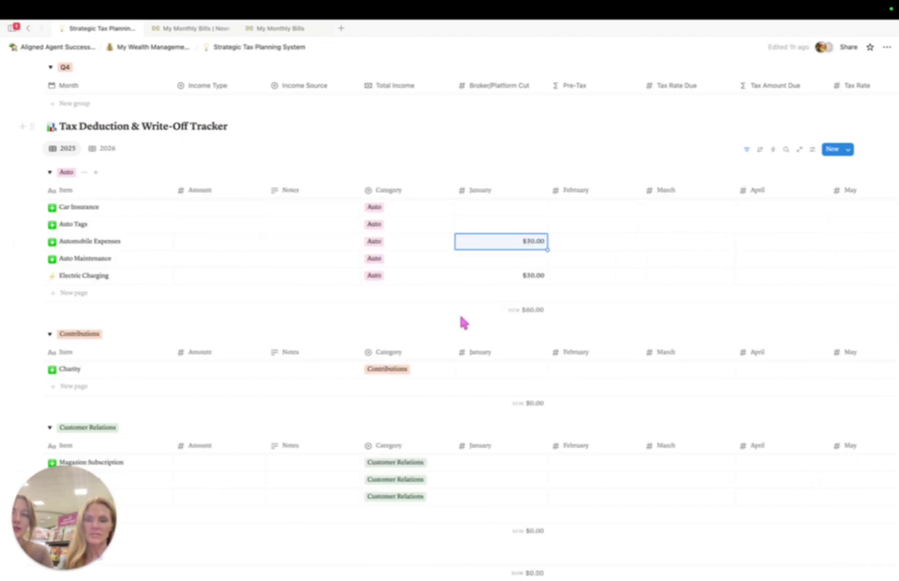
Step: Look through the tracker's deduction categories, loading the groups beyond R.E. Expenses
scroll(264, 315, "down", 1)
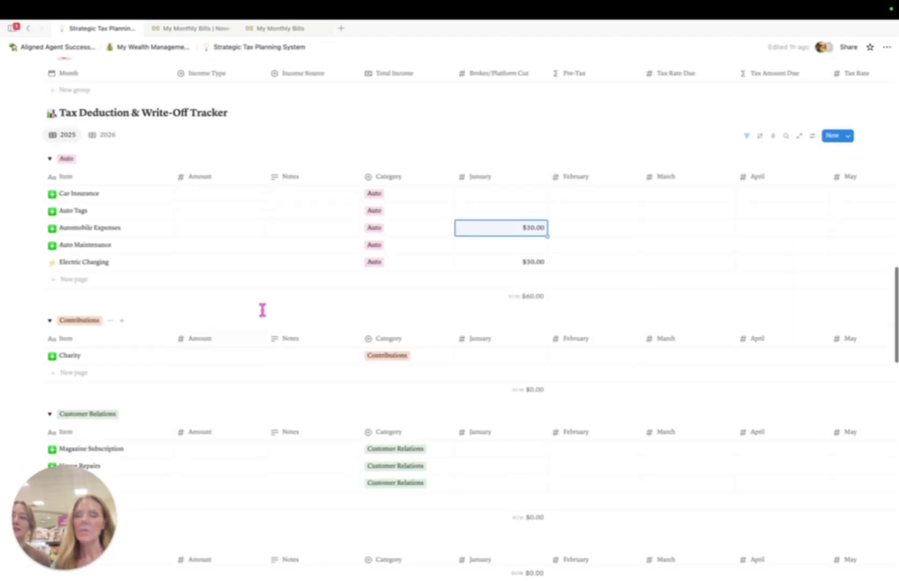
scroll(261, 311, "up", 3)
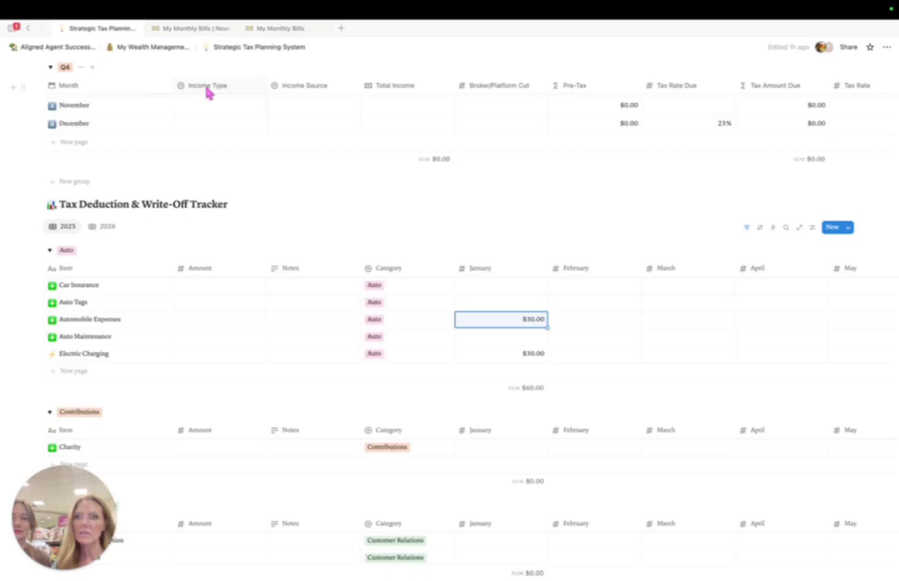
scroll(300, 254, "down", 10)
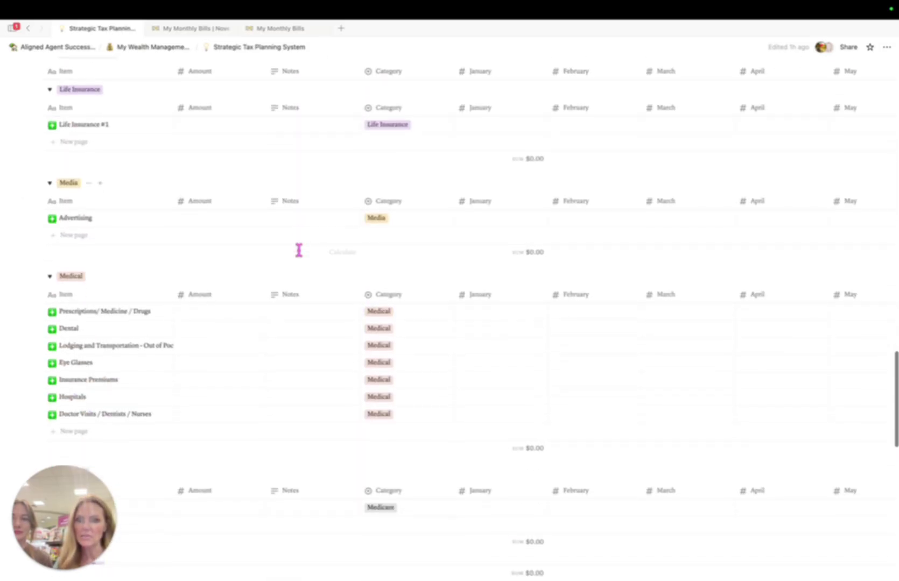
scroll(238, 231, "down", 2)
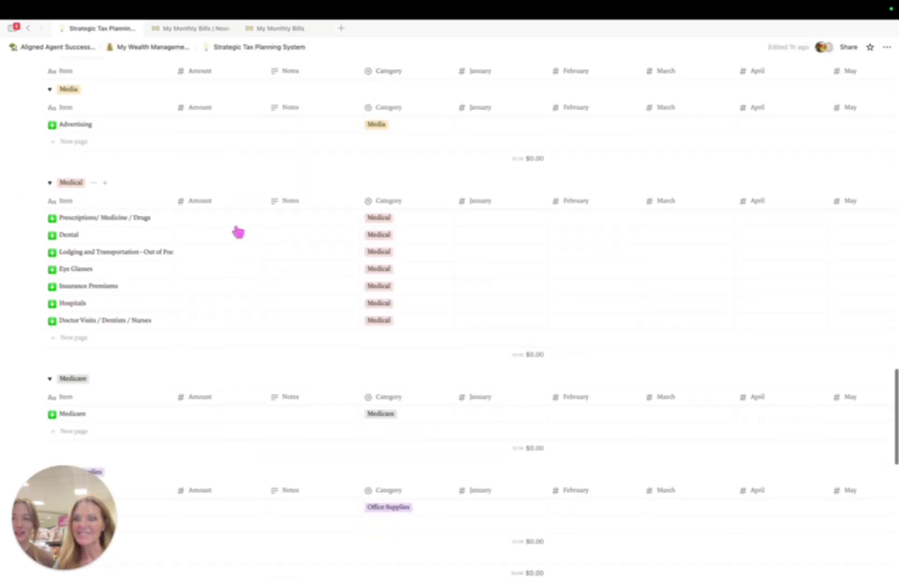
scroll(266, 299, "down", 6)
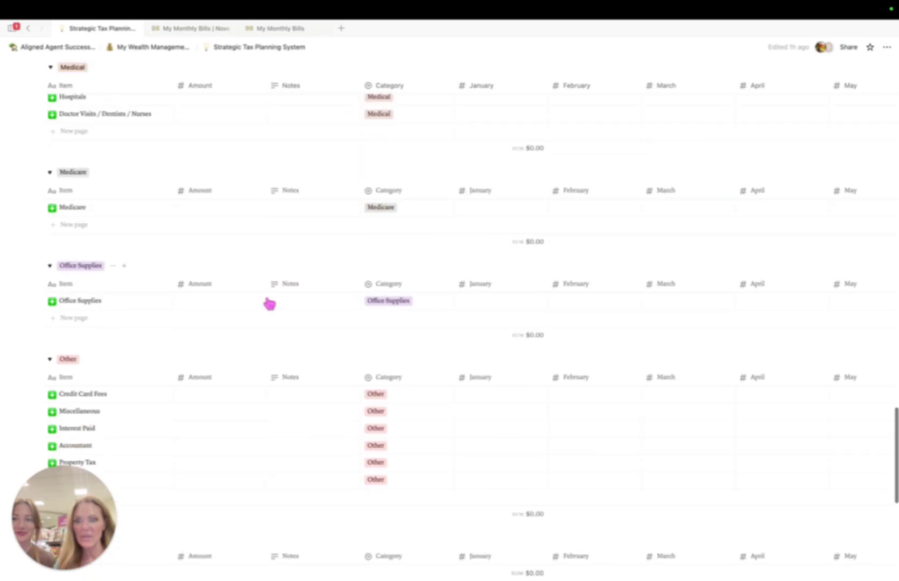
scroll(268, 369, "down", 3)
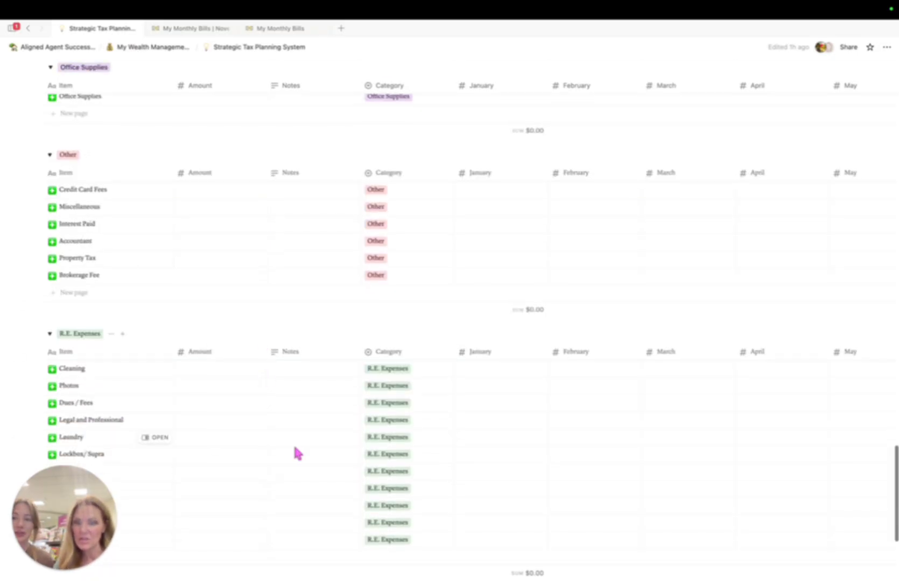
scroll(296, 447, "down", 3)
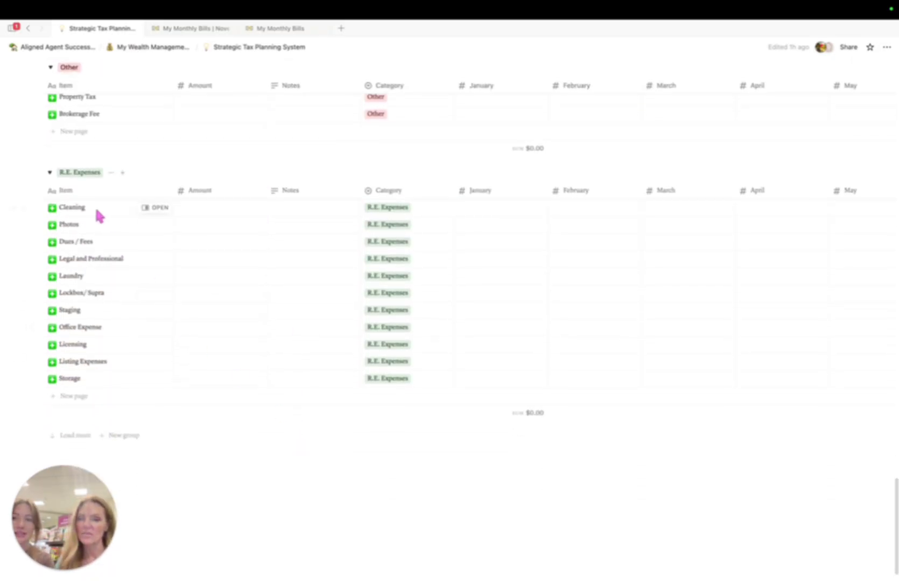
left_click(80, 438)
scroll(99, 420, "down", 15)
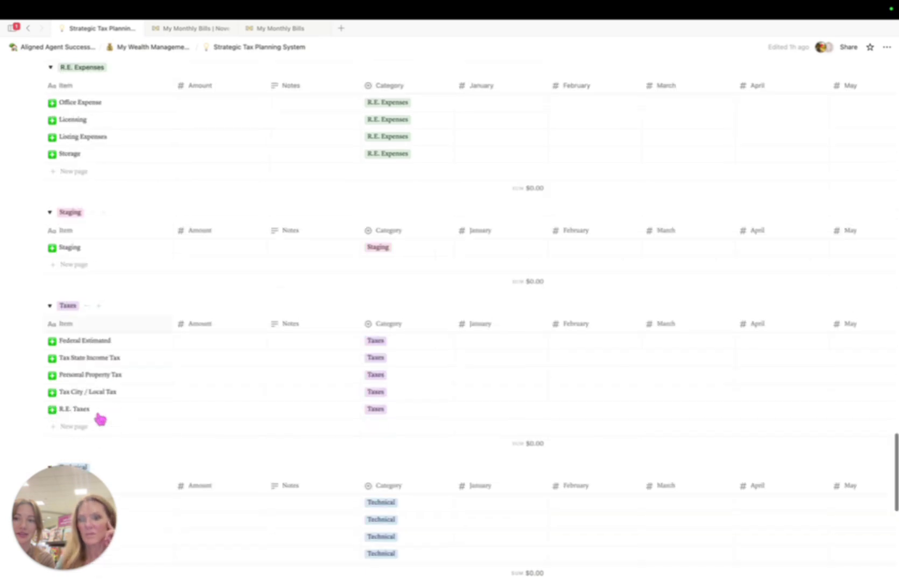
scroll(100, 419, "up", 5)
scroll(100, 419, "up", 10)
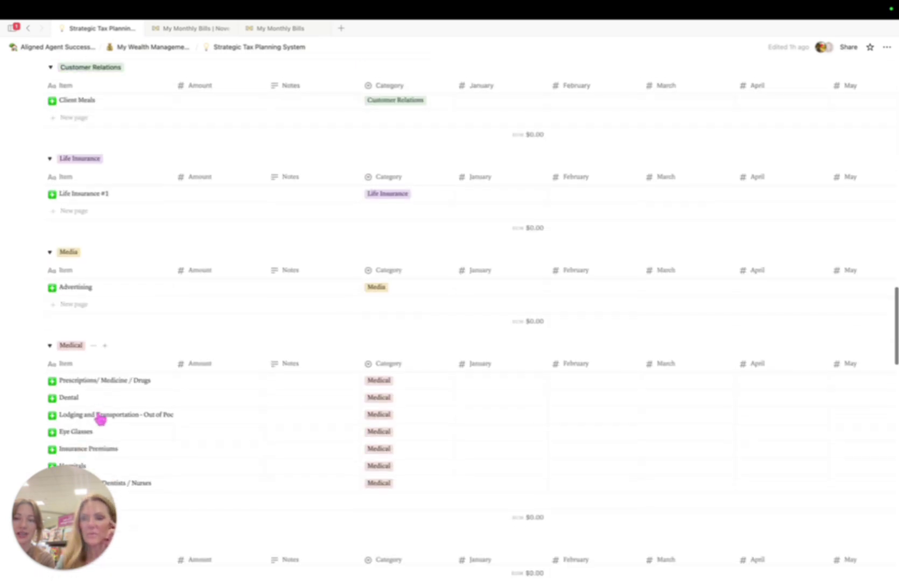
scroll(121, 274, "up", 20)
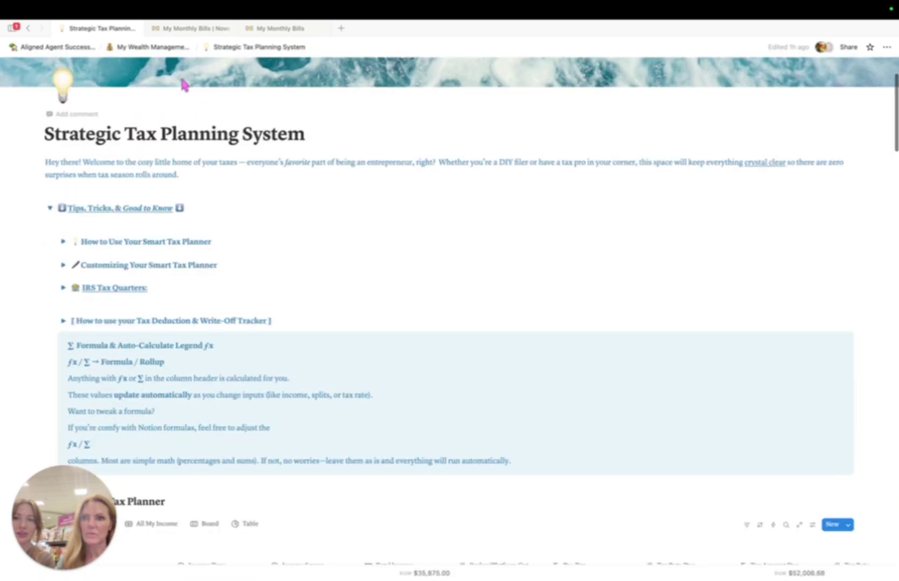
Step: Open the standalone Tax Deduction & Write-Off Tracker page from My Wealth Management System and review its category groups
left_click(170, 52)
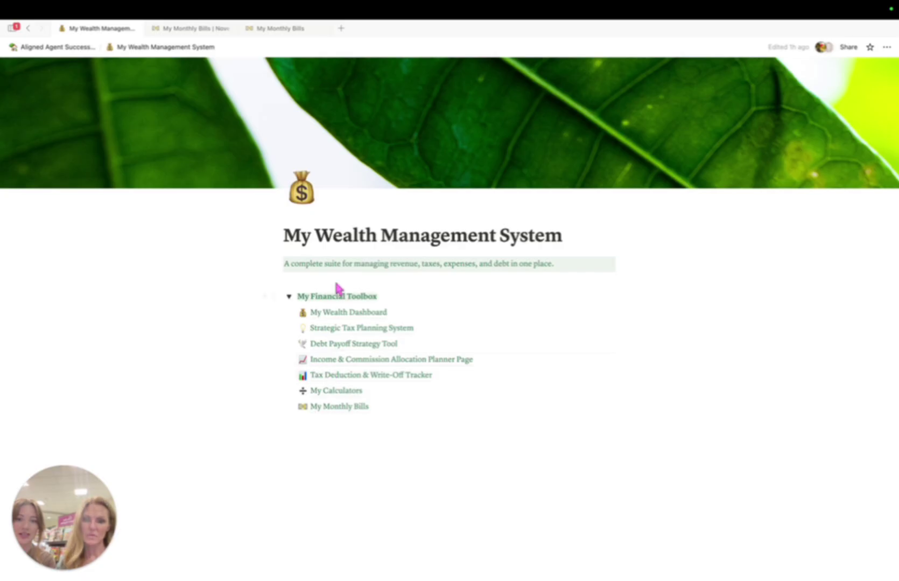
left_click(339, 378)
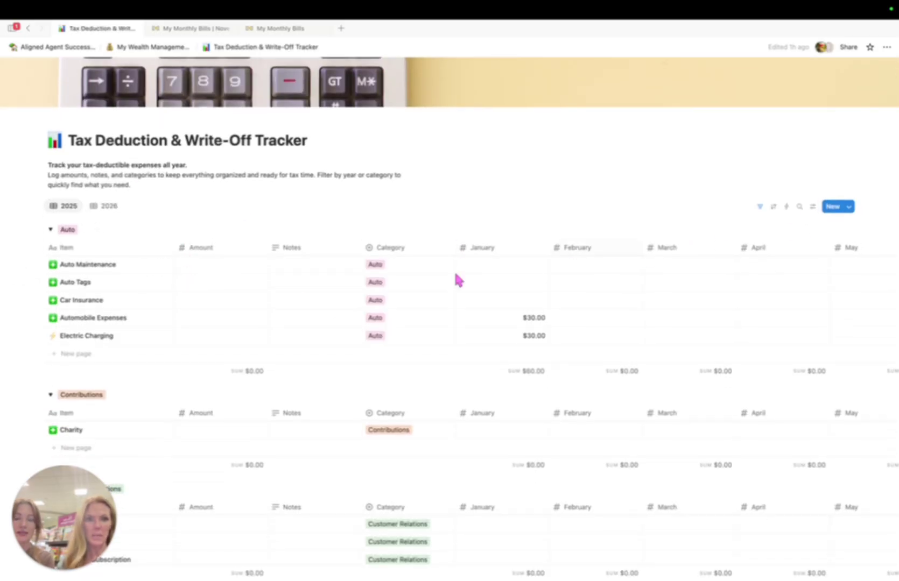
scroll(80, 396, "down", 5)
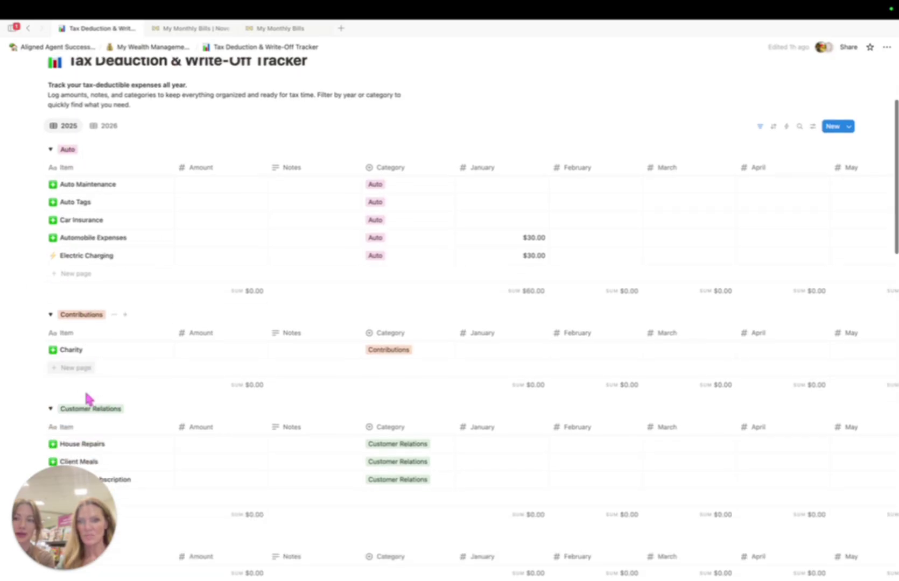
scroll(110, 369, "down", 4)
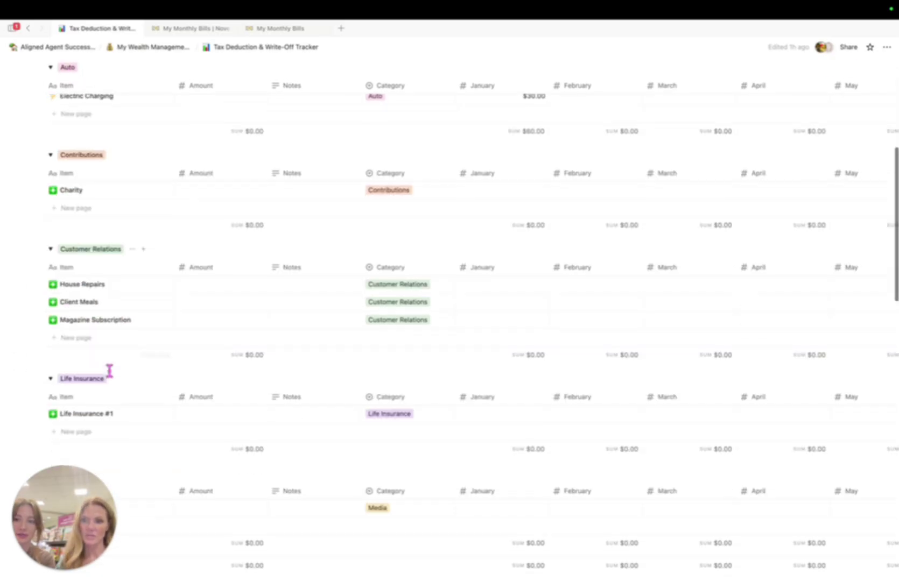
scroll(107, 371, "up", 6)
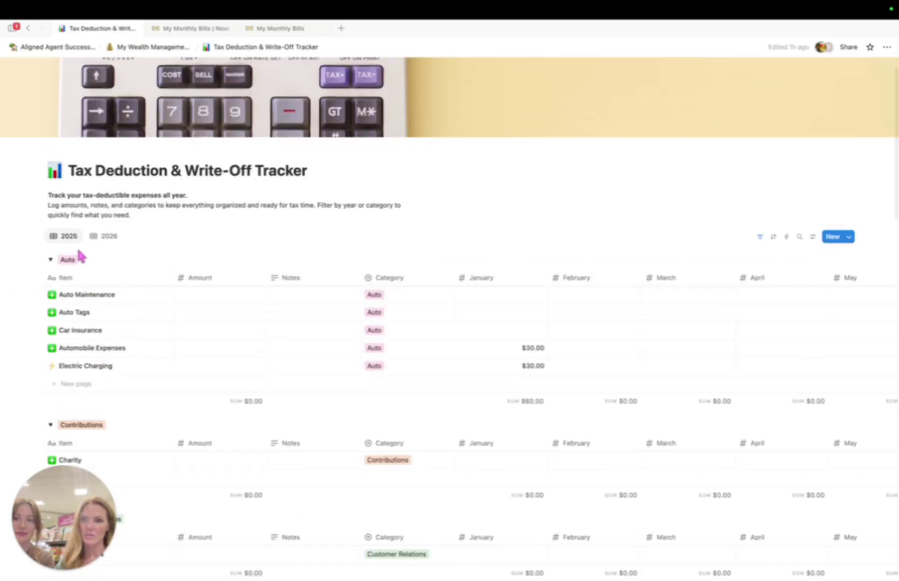
scroll(84, 275, "down", 6)
scroll(111, 256, "up", 5)
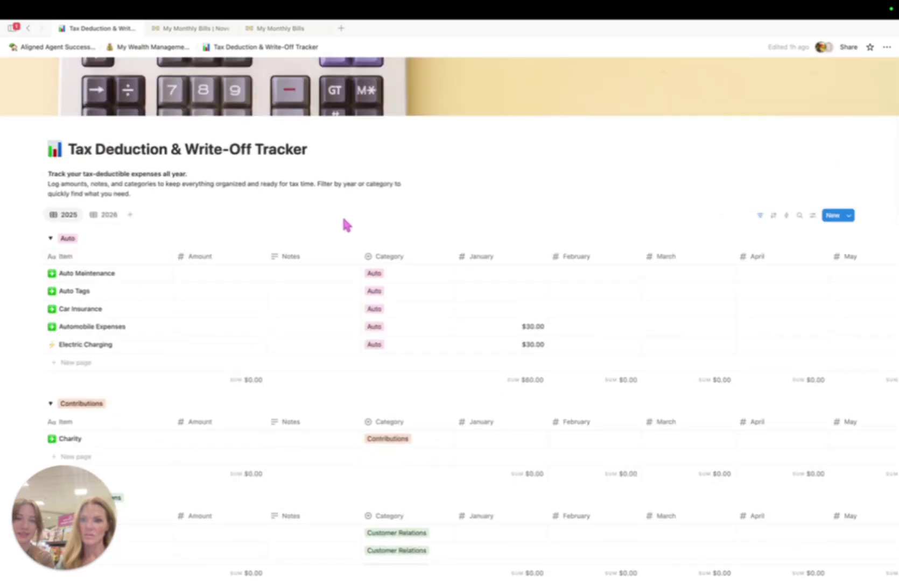
Step: Inspect the options of the tracker's Category property in the database settings, leaving them unedited
left_click(812, 216)
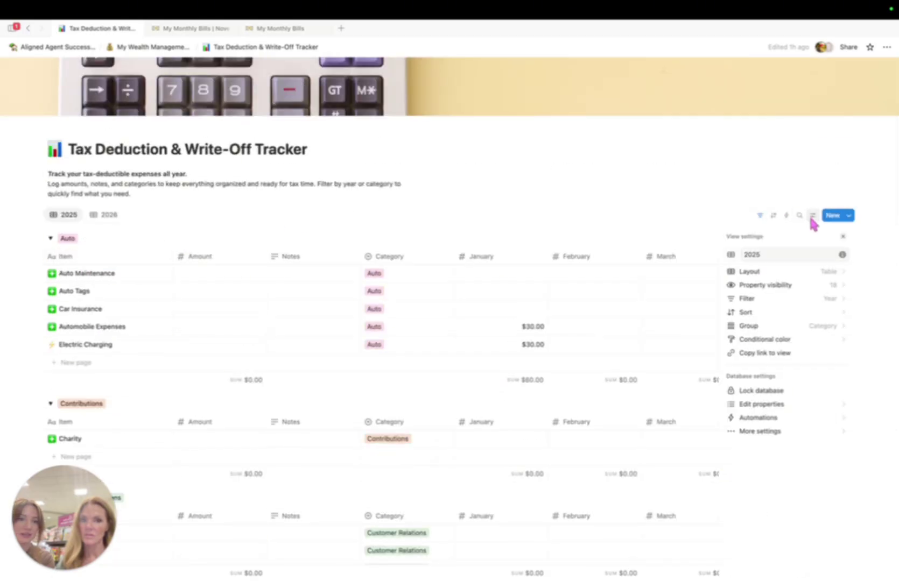
left_click(781, 403)
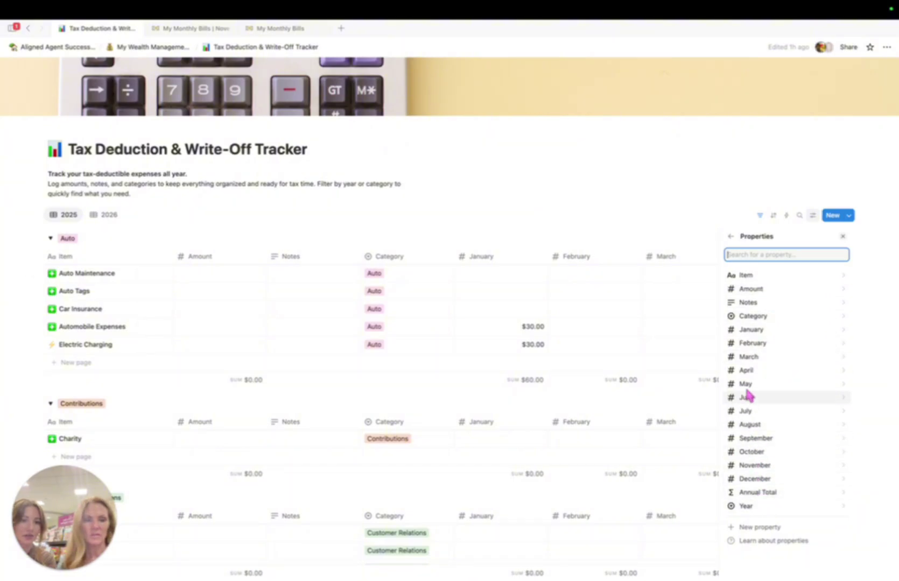
left_click(751, 316)
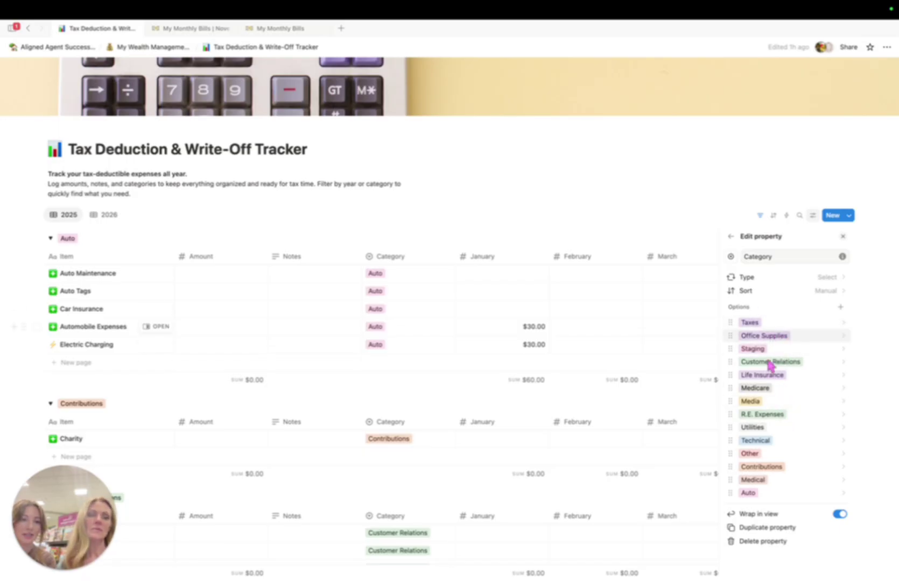
left_click(478, 217)
Step: Open the My Calculators page from My Wealth Management System and view the commission and goal calculators
left_click(156, 47)
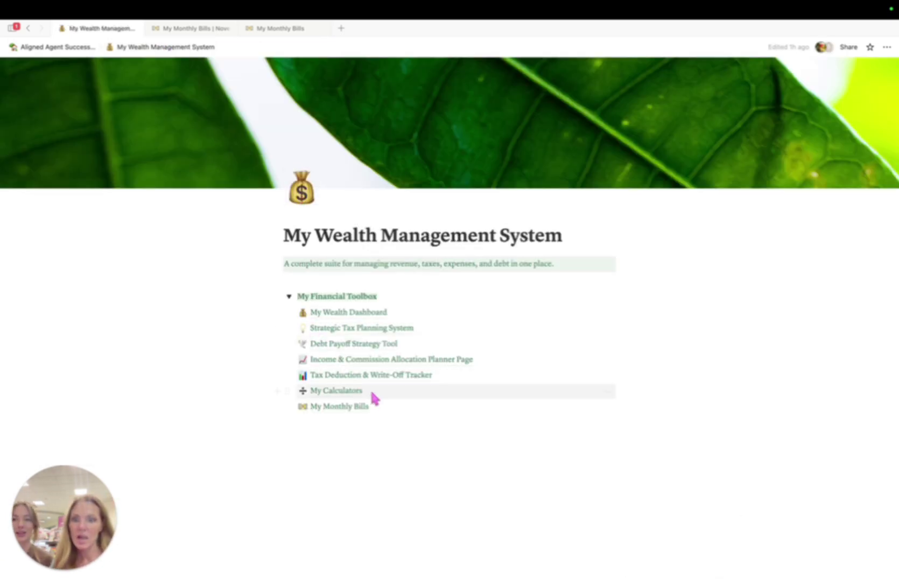
left_click(339, 392)
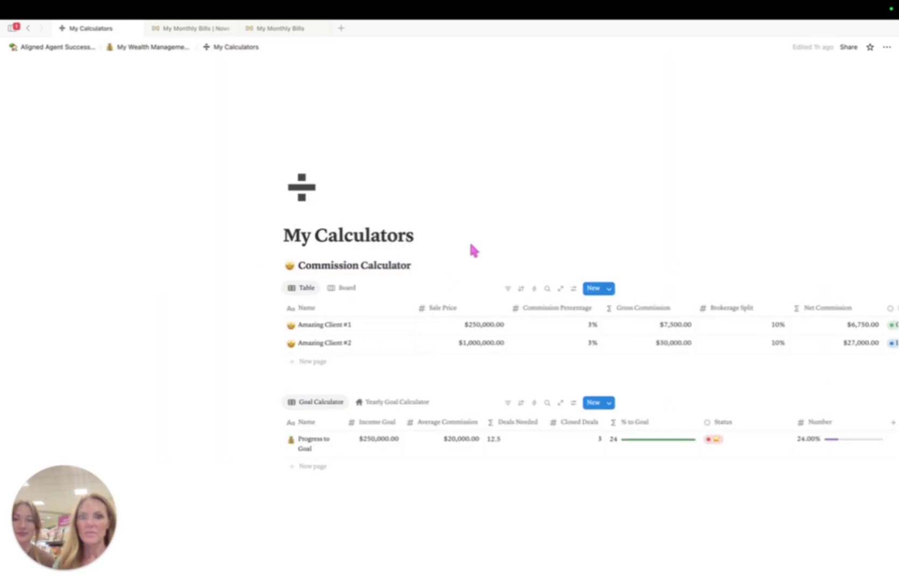
scroll(537, 231, "down", 2)
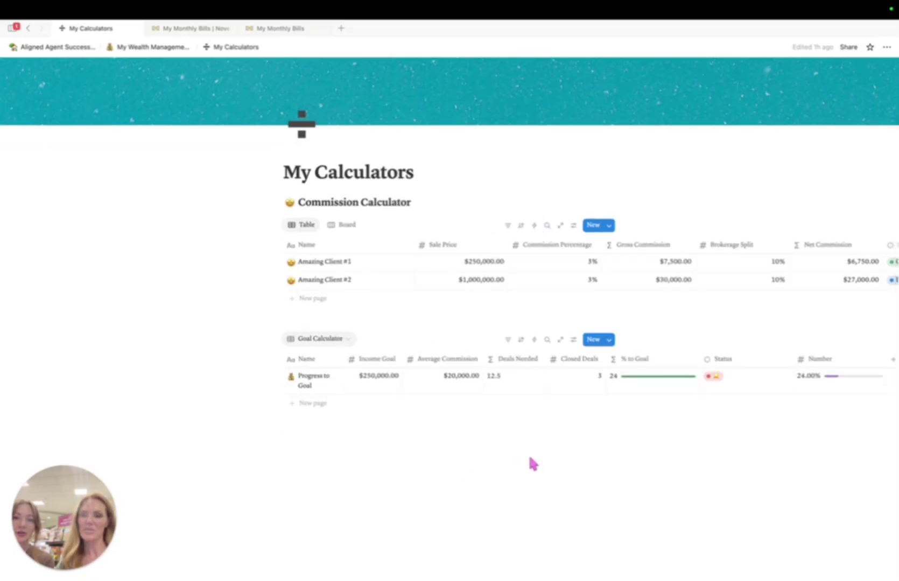
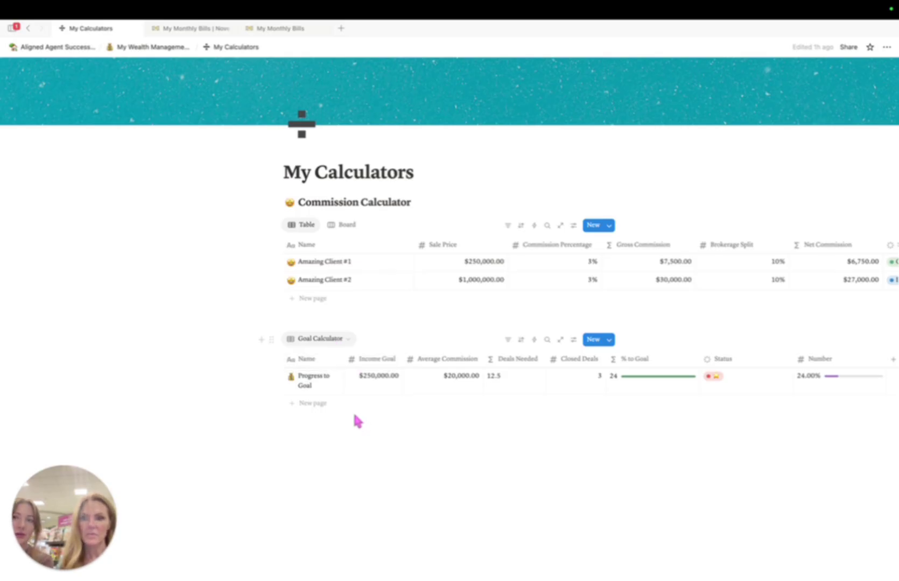
Step: Open My Agent Dashboard from the Aligned Agent Success Suite and examine its Commission Calculator and Sales Goal Calculator sections
left_click(63, 47)
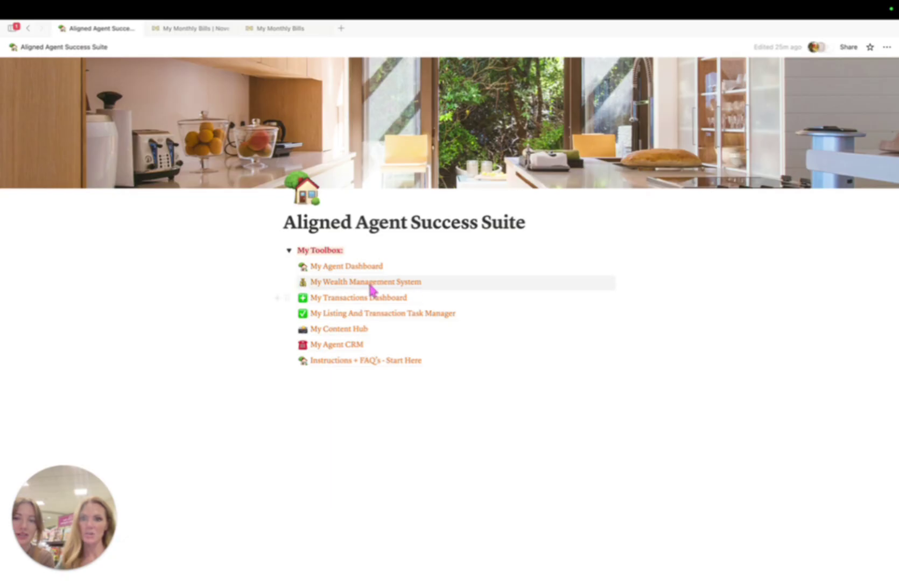
left_click(361, 265)
scroll(127, 364, "down", 6)
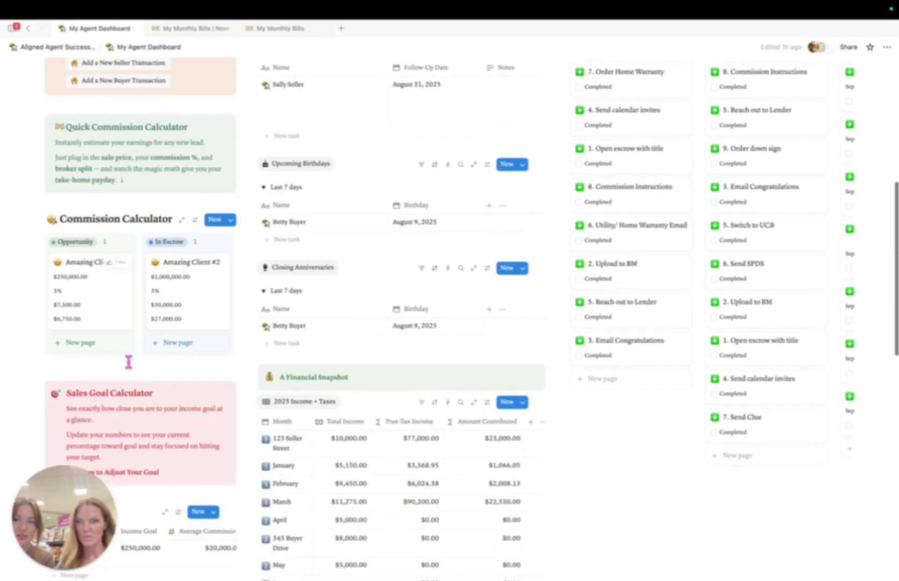
scroll(129, 362, "down", 3)
scroll(145, 397, "down", 3)
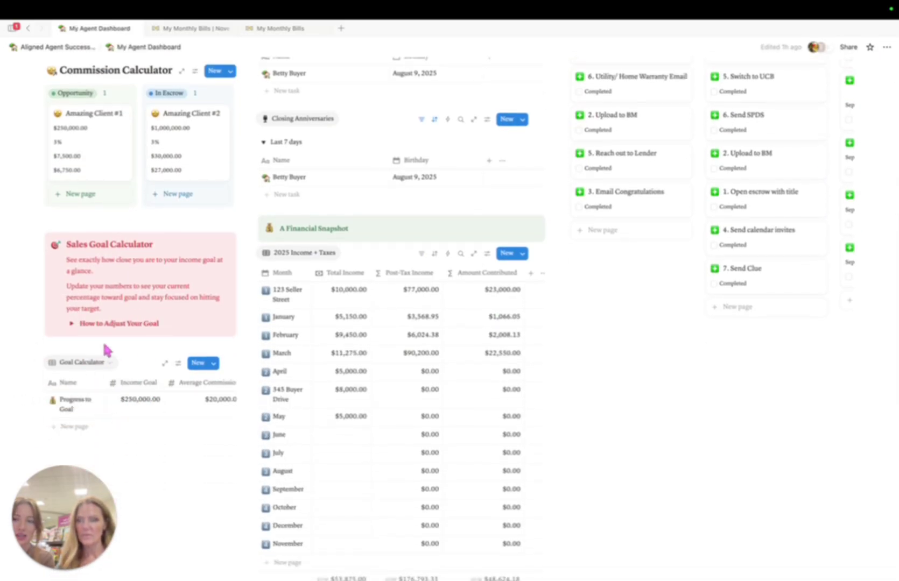
scroll(107, 350, "up", 1)
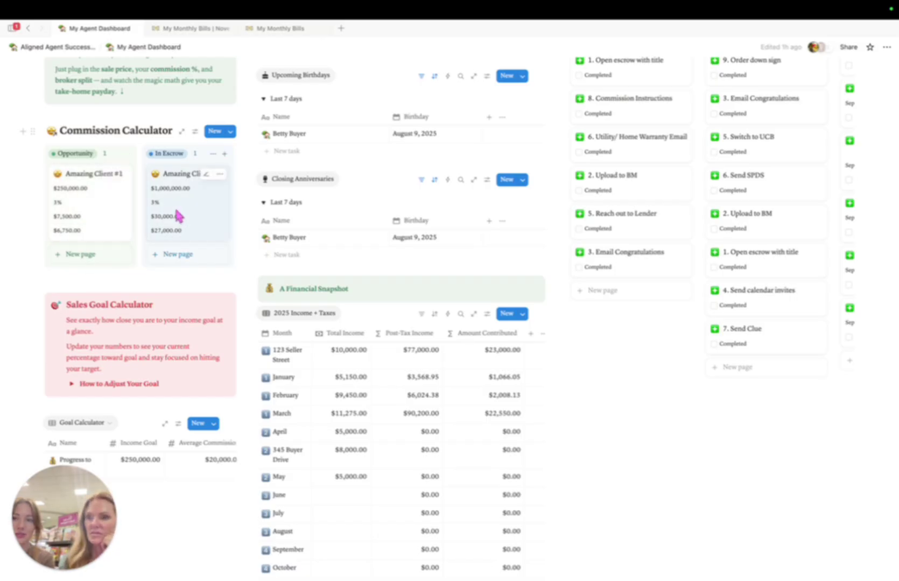
Step: Set the commission percentage of the Amazing Client #1 card in the Commission Calculator to 2%
scroll(108, 215, "up", 1)
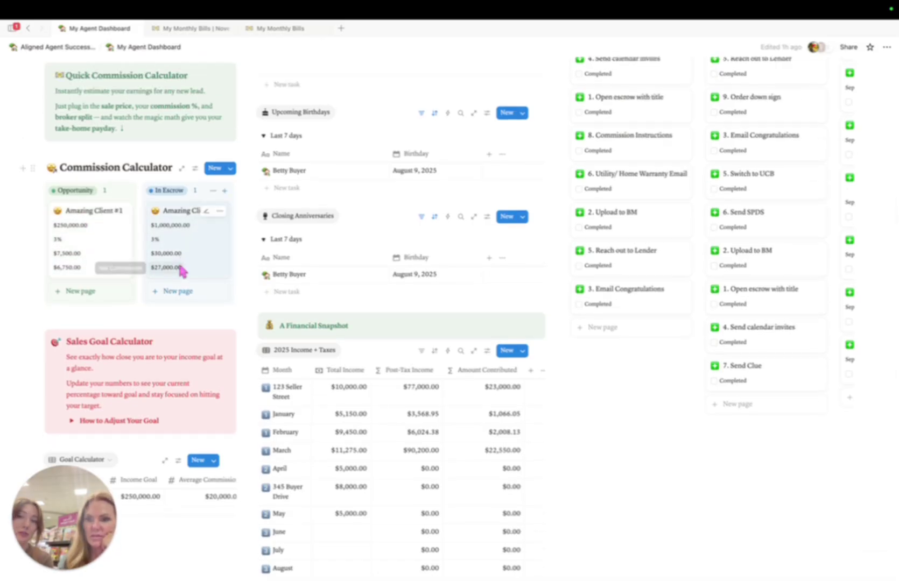
left_click(61, 240)
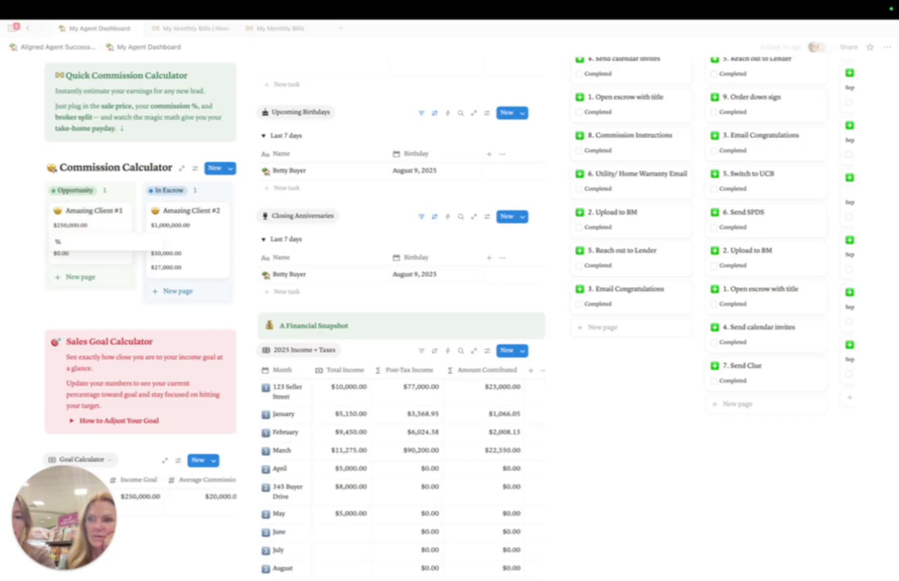
key("BackSpace")
type("2")
key("Escape")
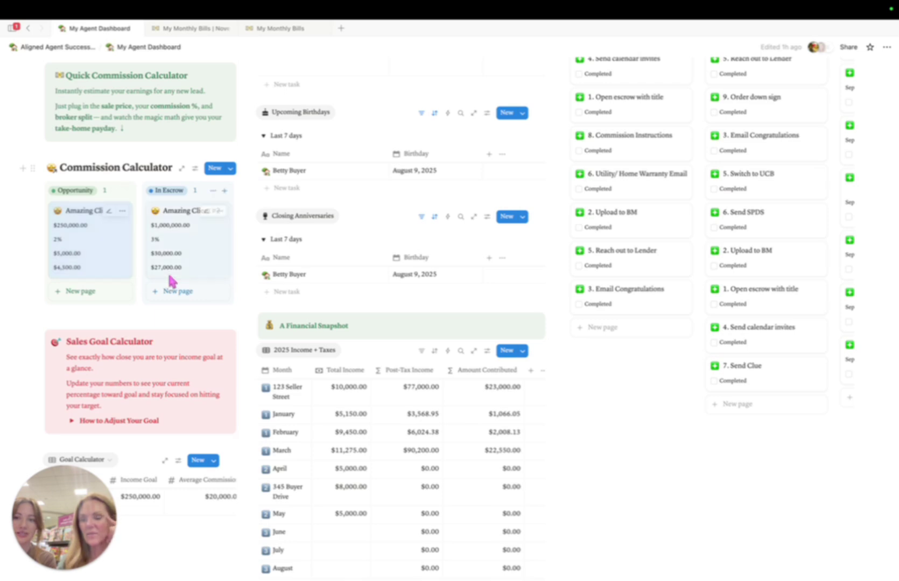
Step: Switch the Sales Goal Calculator database to its Yearly Goal Calculator view
scroll(133, 409, "down", 2)
scroll(133, 409, "down", 5)
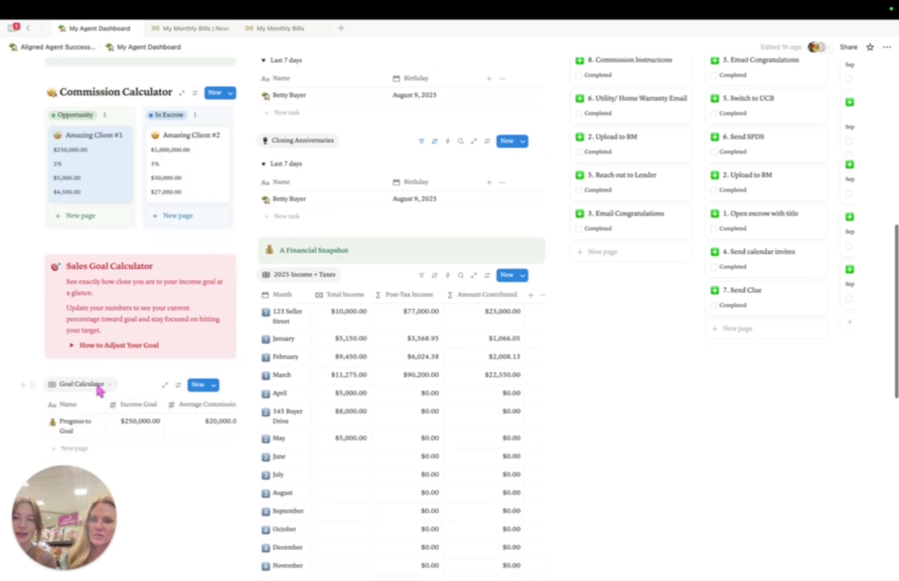
left_click(89, 314)
left_click(94, 369)
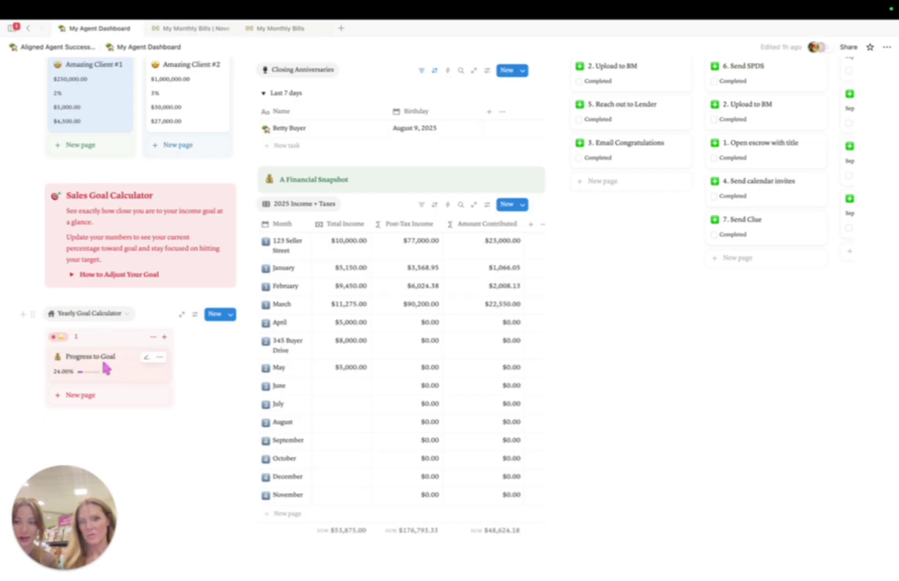
Step: Return to the Goal Calculator table view and examine the Progress to Goal row across all its columns, from Income Goal to Number
left_click(89, 313)
left_click(94, 354)
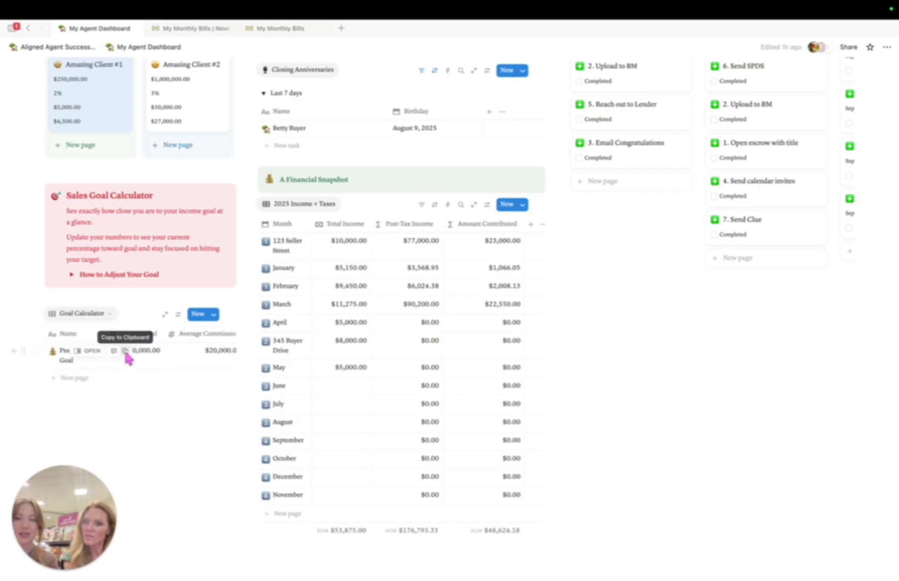
scroll(146, 355, "right", 5)
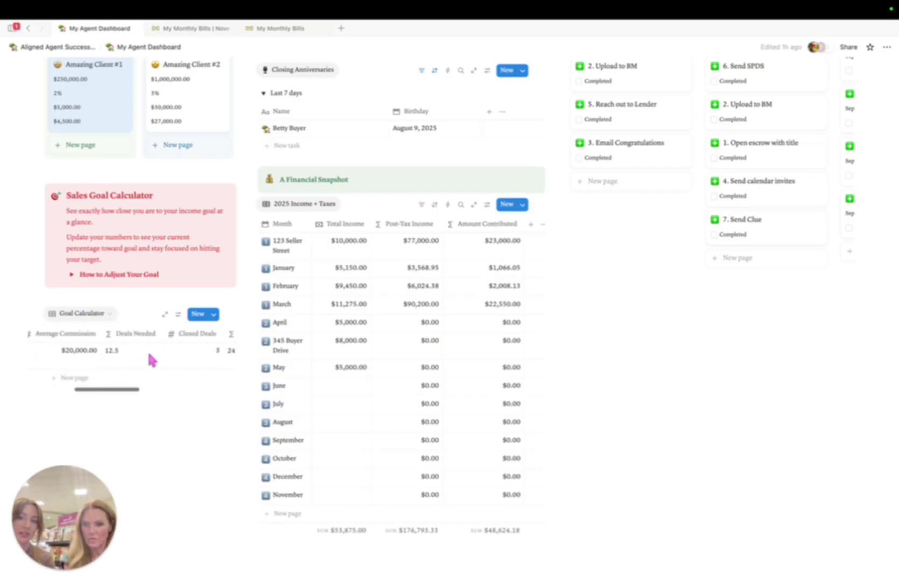
scroll(151, 360, "left", 2)
scroll(151, 359, "right", 6)
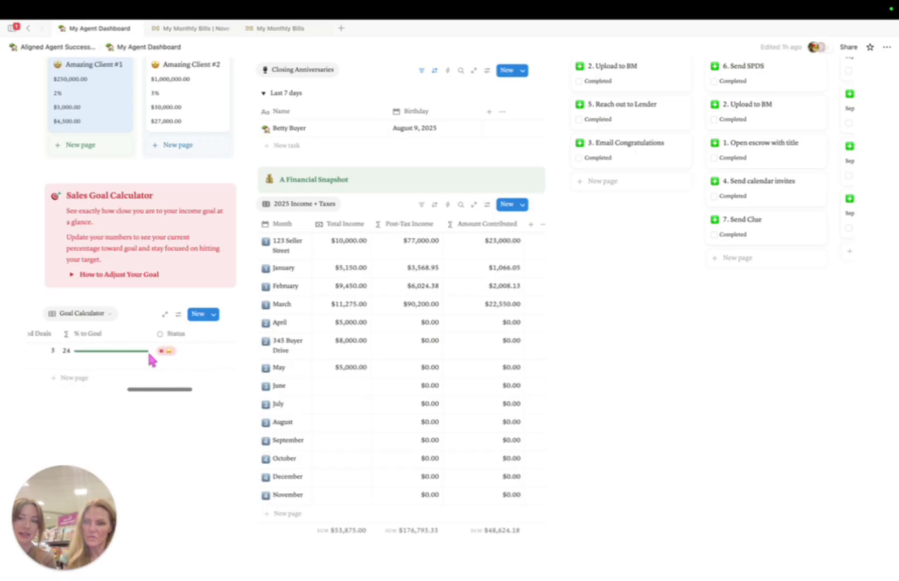
scroll(145, 355, "left", 3)
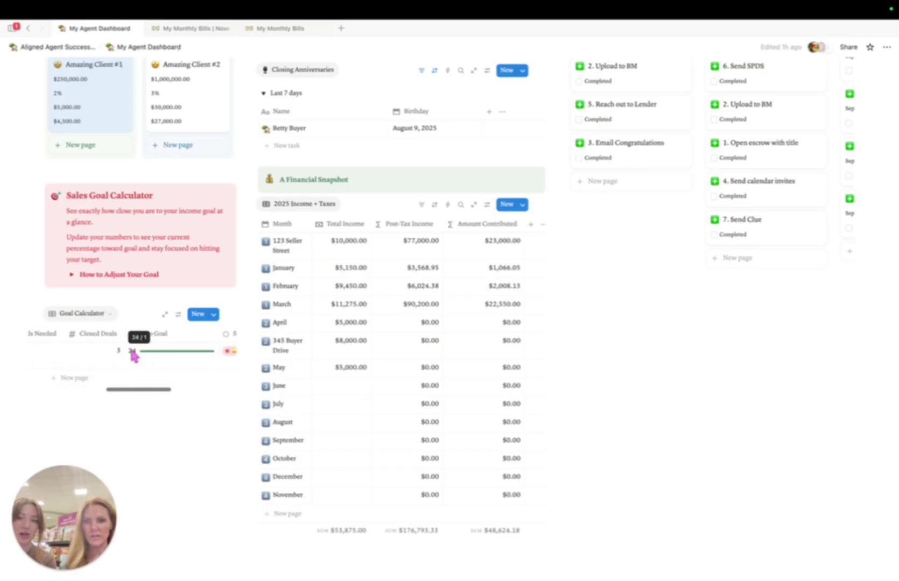
scroll(134, 356, "left", 5)
scroll(135, 355, "right", 3)
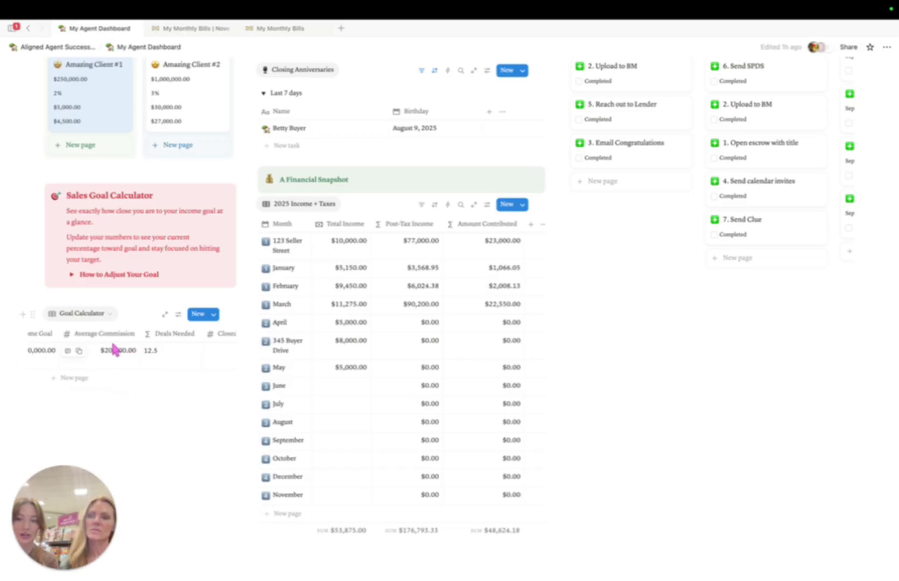
scroll(121, 350, "right", 3)
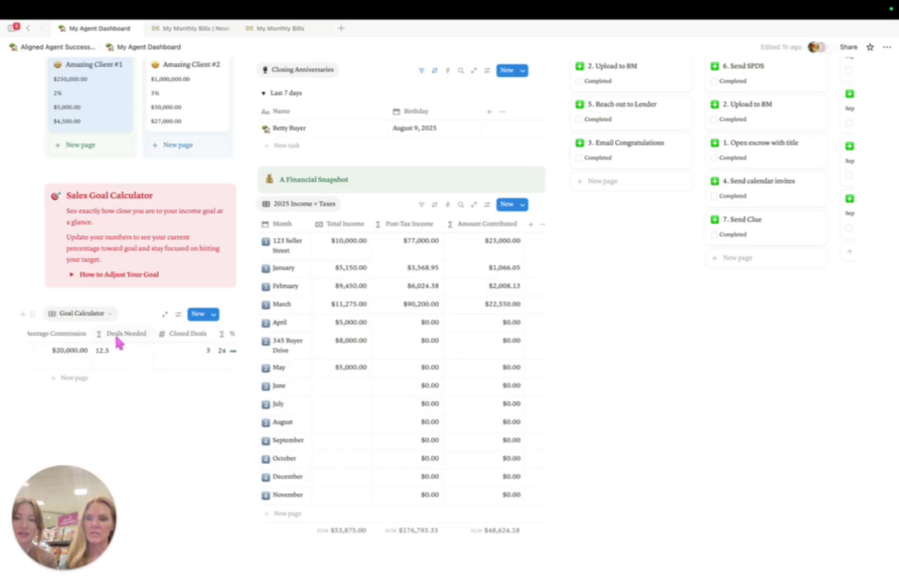
scroll(179, 362, "right", 3)
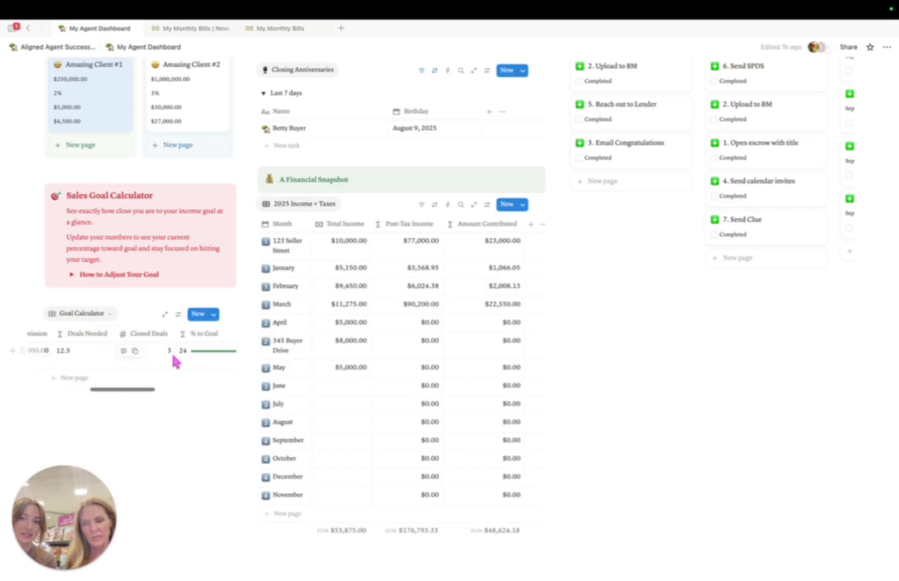
scroll(163, 353, "right", 5)
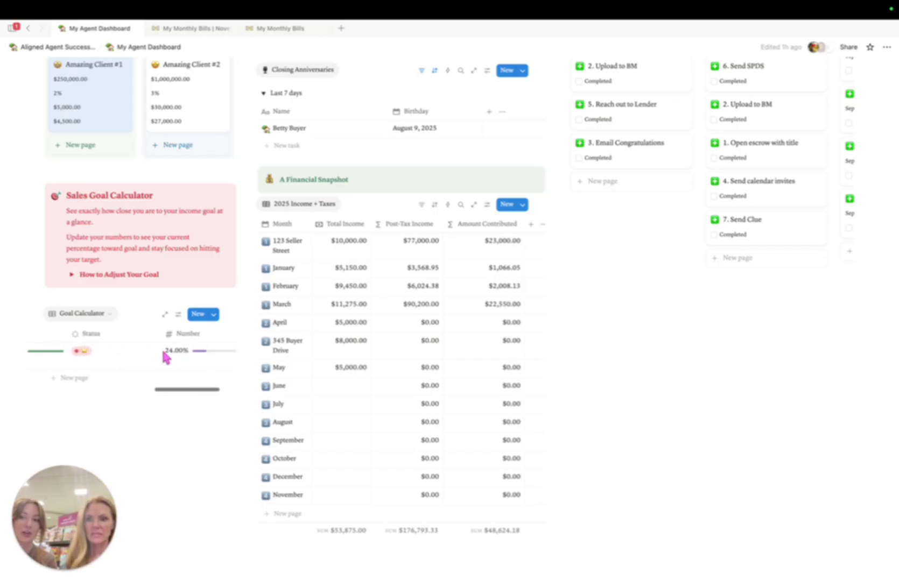
scroll(163, 354, "right", 2)
Step: Return to the Aligned Agent Success Suite page and open My Transactions Dashboard from it
scroll(438, 327, "up", 2)
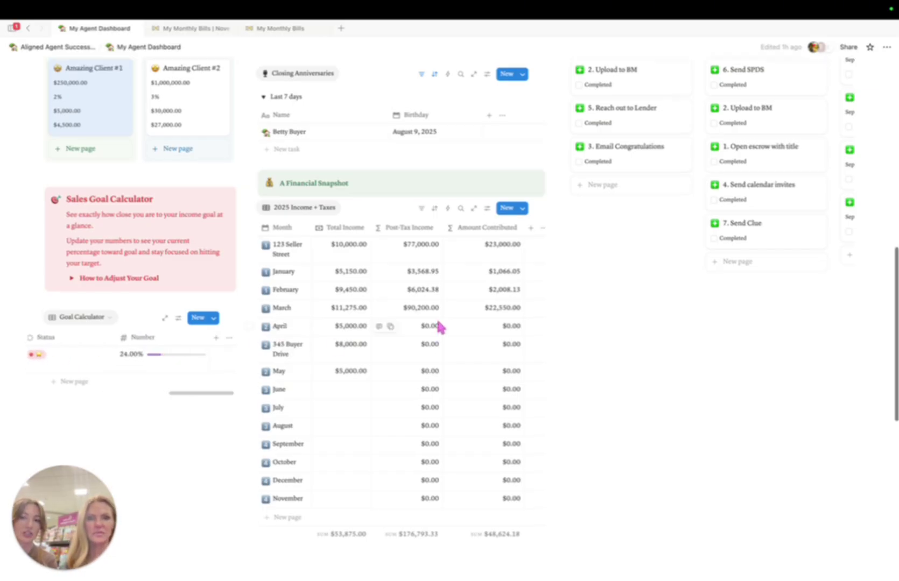
scroll(438, 326, "up", 8)
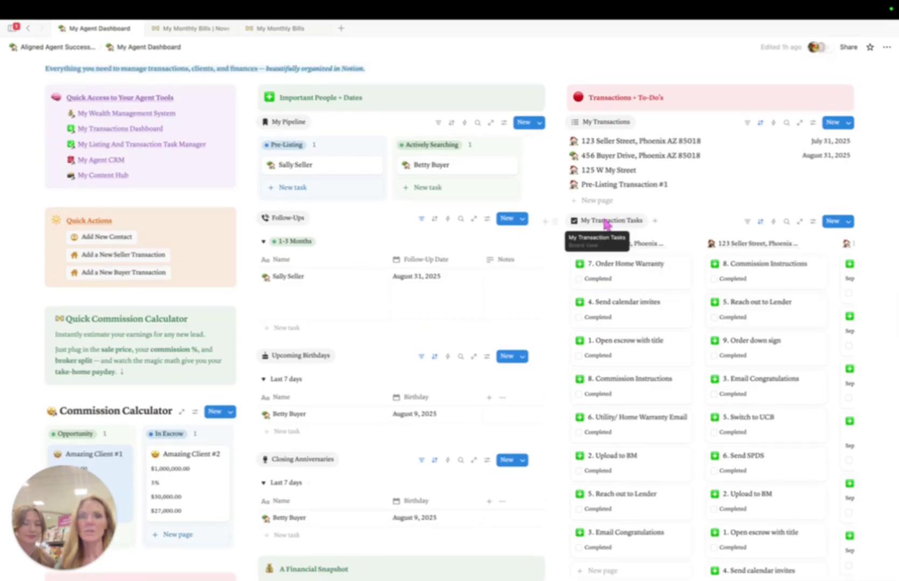
scroll(133, 49, "up", 4)
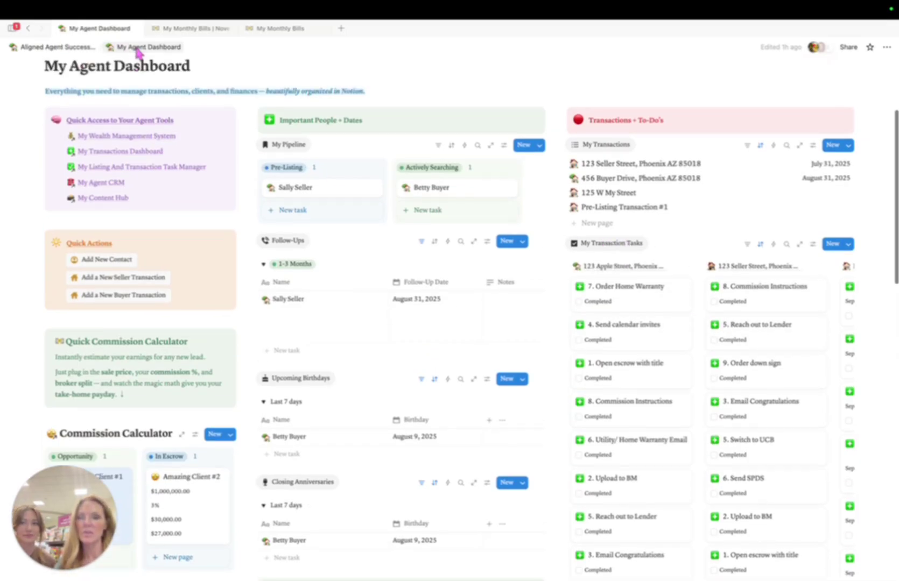
left_click(57, 48)
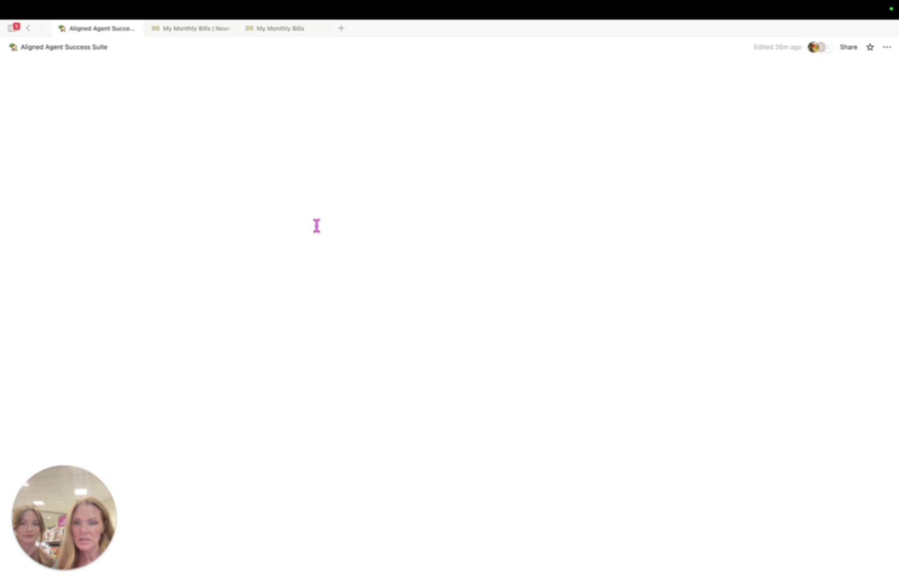
left_click(402, 298)
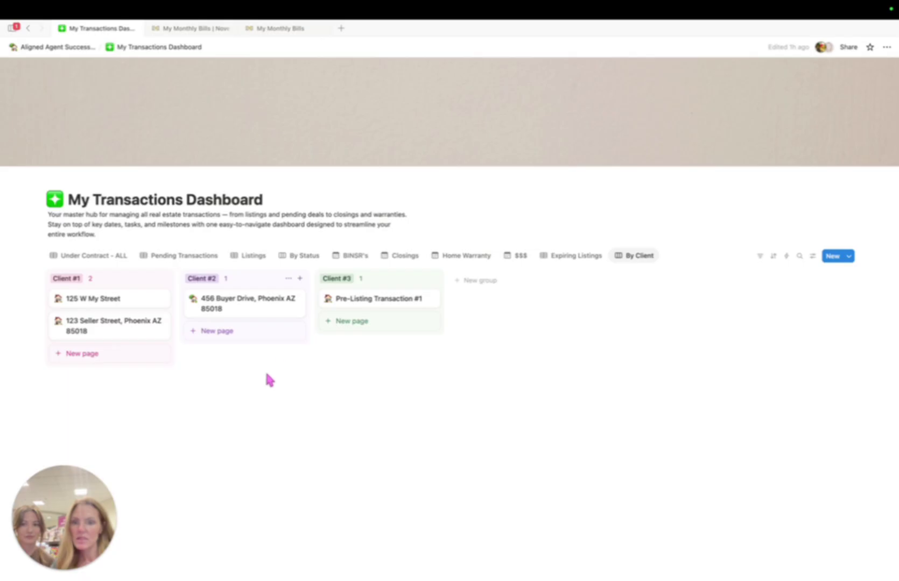
Step: Open the first property under Client #1, review its properties, task list and contact and document sections, and close it
left_click(107, 299)
scroll(677, 299, "down", 10)
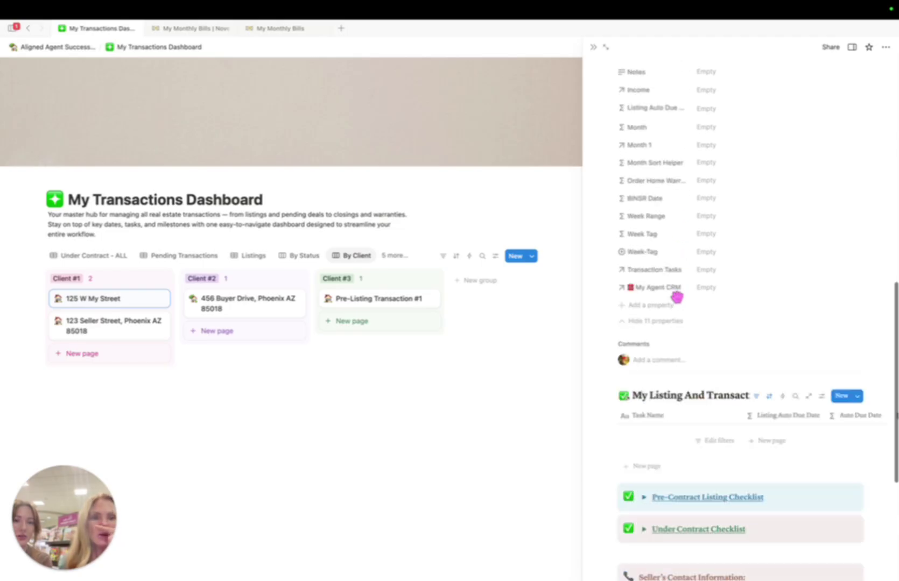
scroll(677, 298, "down", 8)
left_click(166, 50)
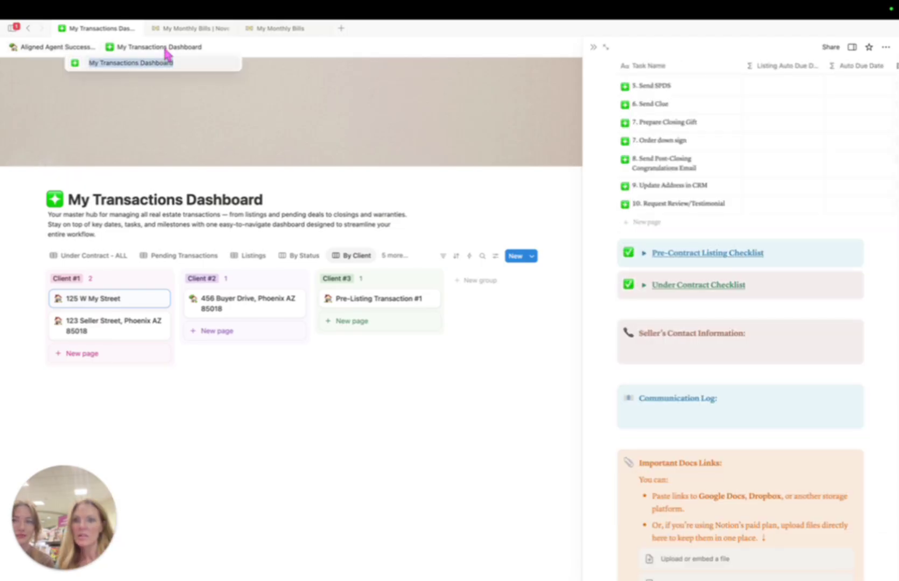
key("Escape")
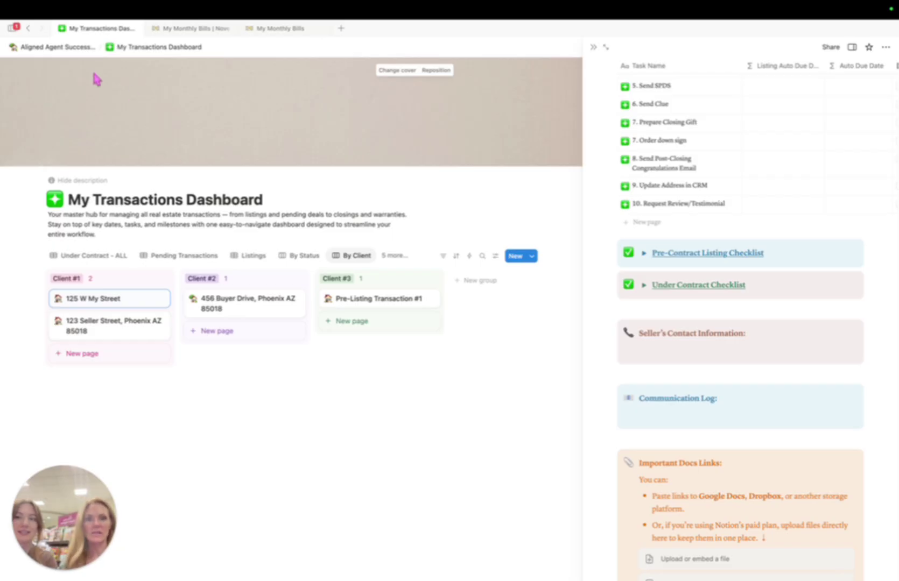
left_click(593, 48)
Step: Switch the transactions database to the Under Contract - ALL view and look across its columns
left_click(108, 255)
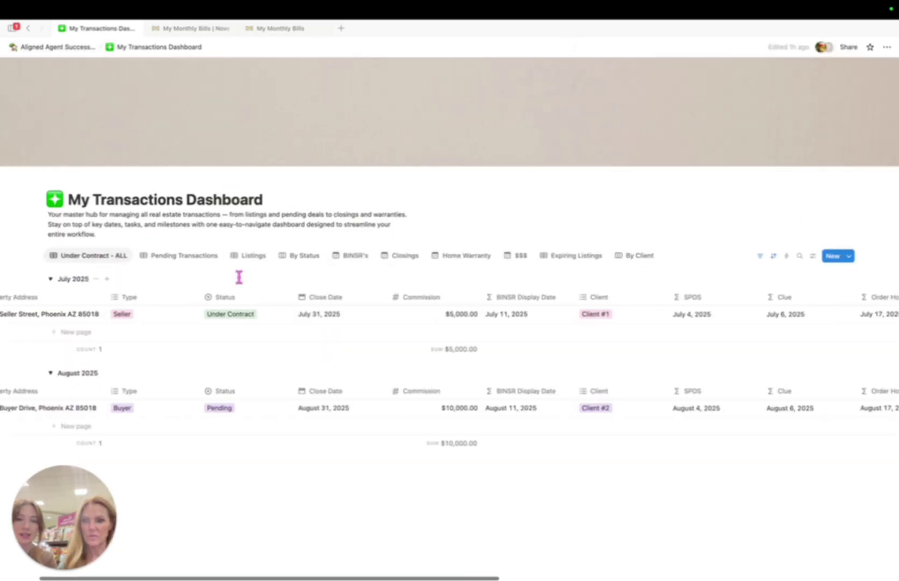
scroll(239, 277, "right", 2)
scroll(239, 278, "left", 6)
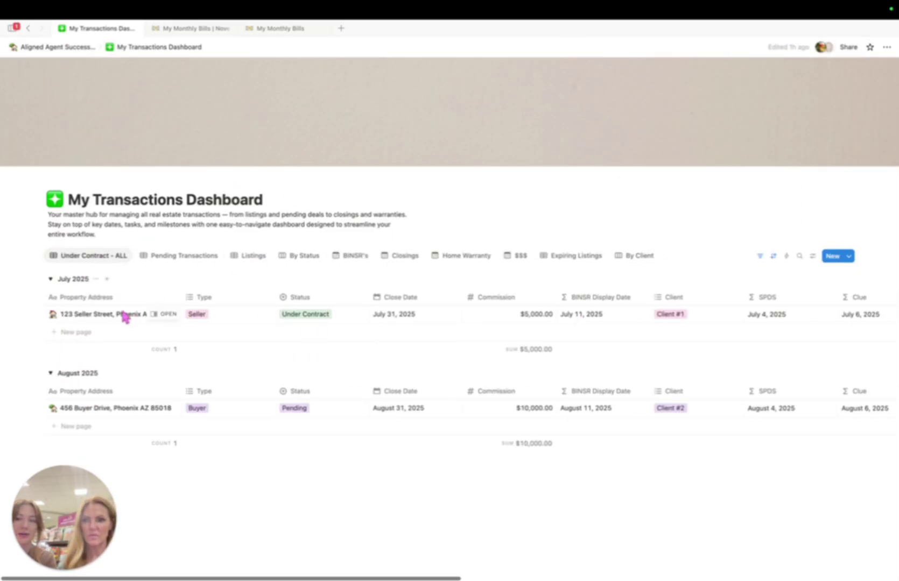
Step: Open the seller transaction in the July 2025 group and review its properties and listing and transaction tasks
left_click(166, 314)
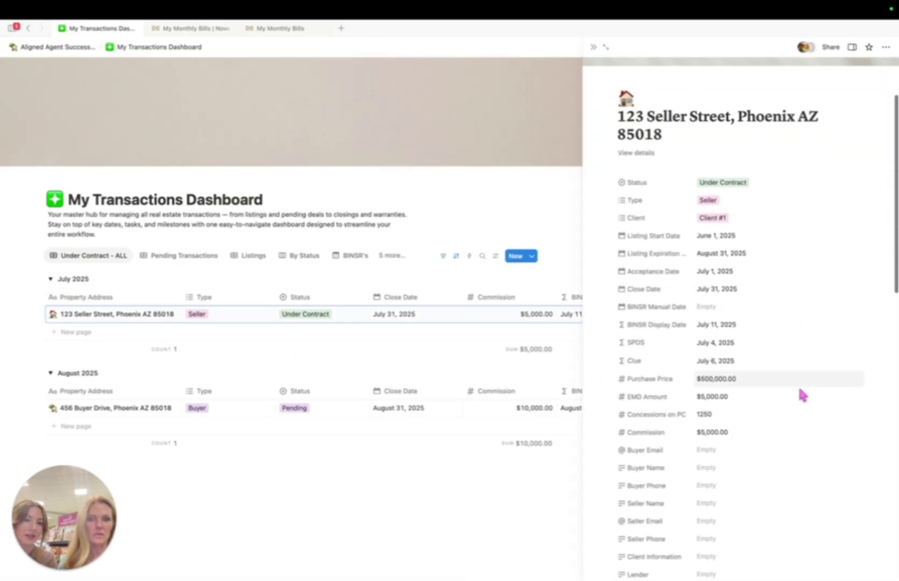
scroll(801, 392, "down", 15)
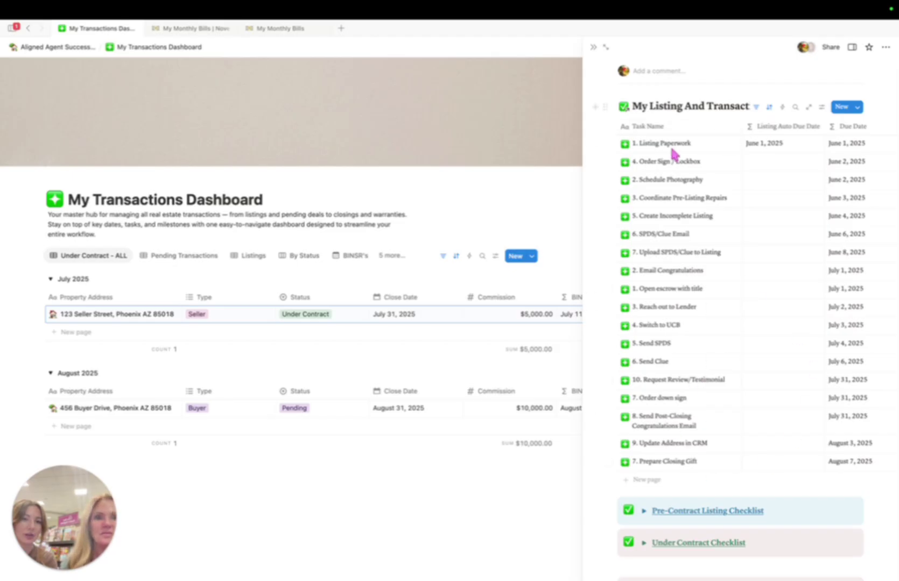
scroll(715, 180, "up", 3)
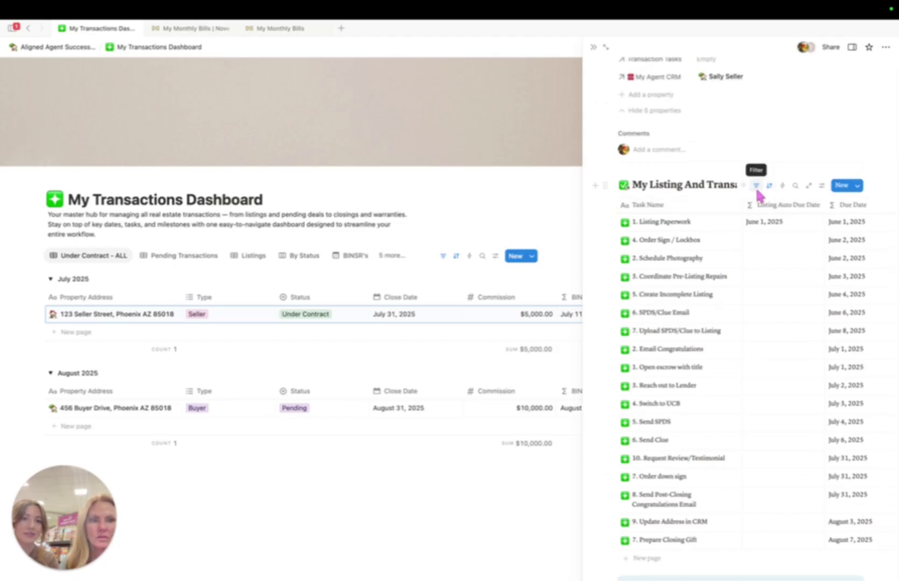
scroll(758, 280, "down", 4)
scroll(759, 286, "up", 2)
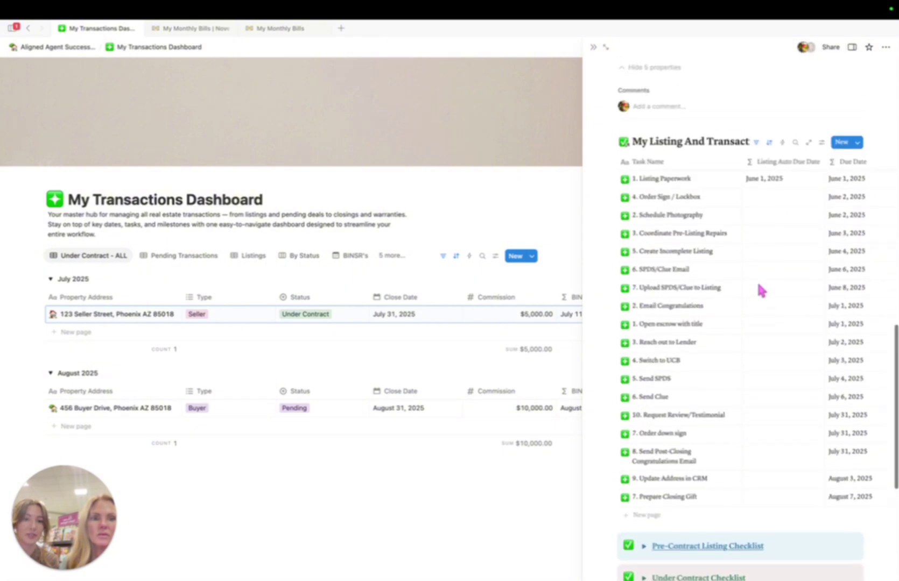
mouse_move(724, 327)
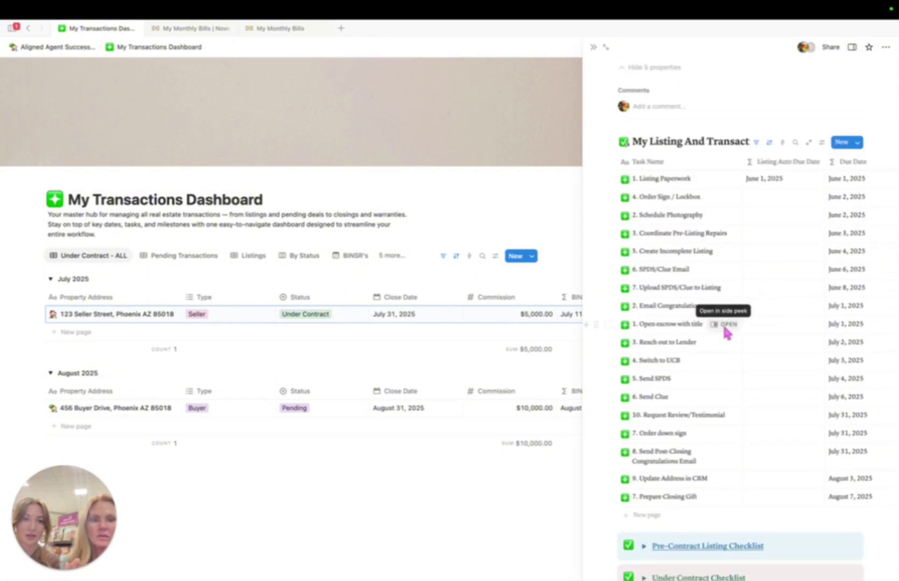
Step: Show the task table's filters and inspect the selected options of the Type filter without changing them
left_click(755, 143)
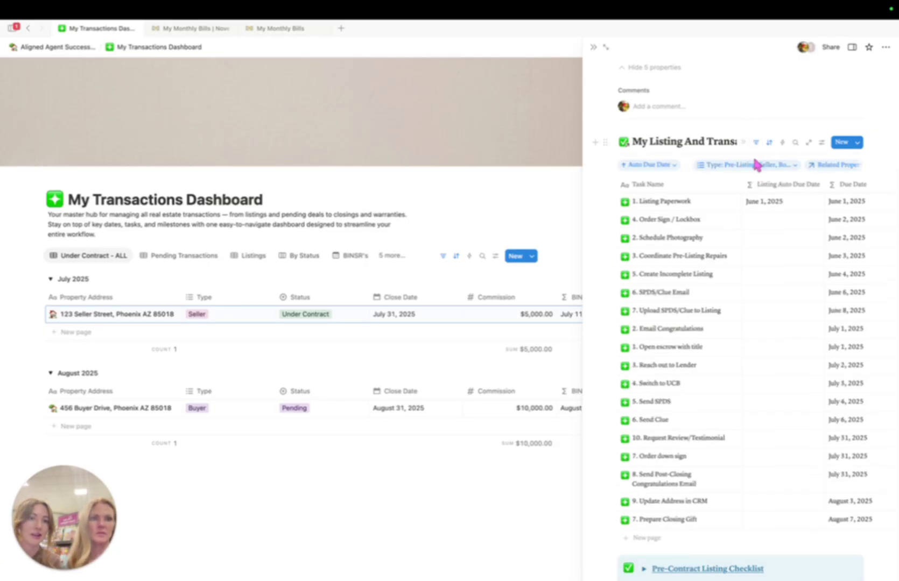
scroll(747, 228, "right", 3)
scroll(661, 209, "left", 3)
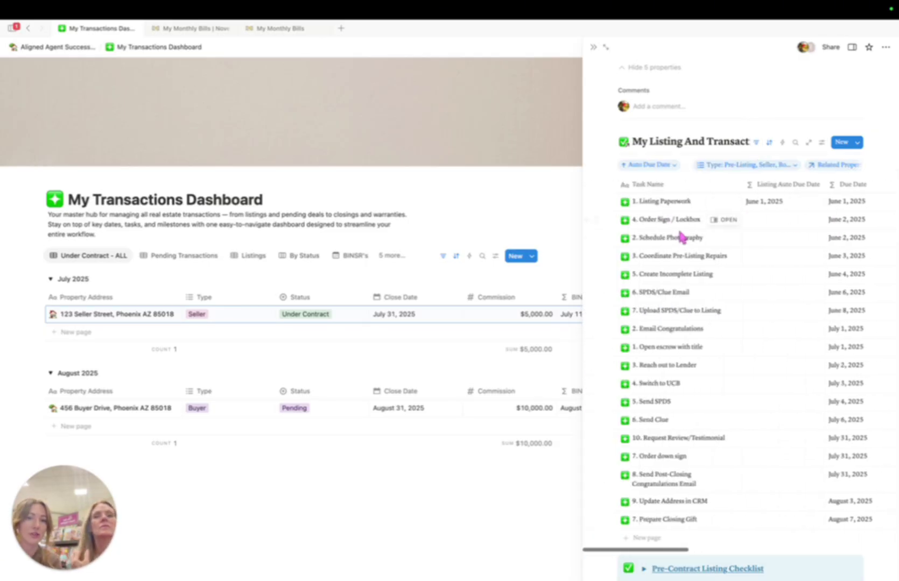
scroll(683, 239, "up", 1)
scroll(692, 242, "down", 1)
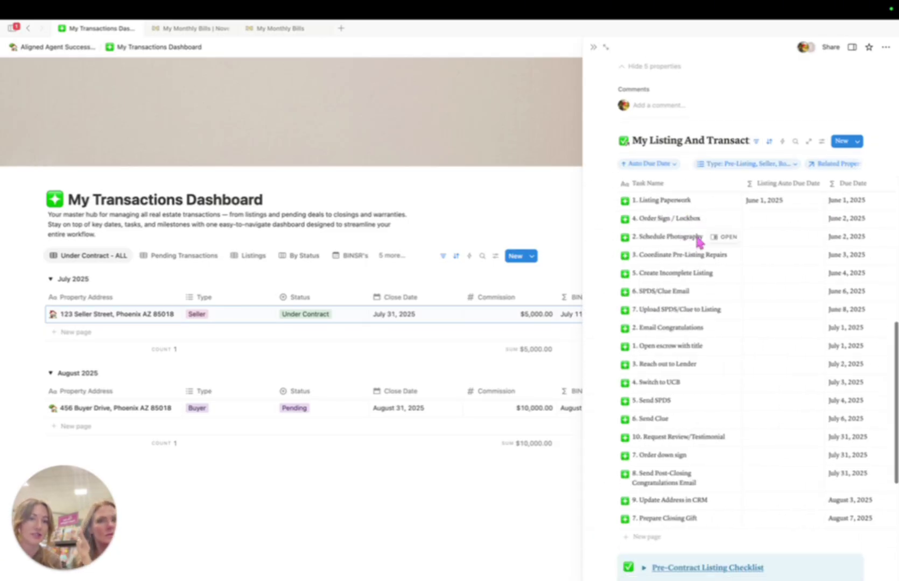
left_click(752, 165)
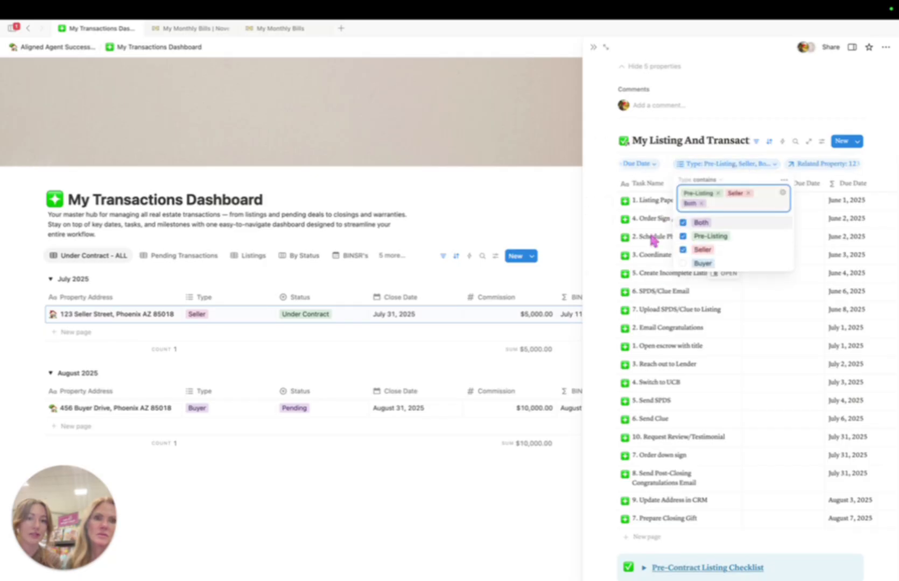
left_click(710, 115)
Step: Check the Status and Type properties of the seller transaction and view its task table's Completed, Due Date, Auto Due Date and Notes columns
scroll(710, 119, "up", 10)
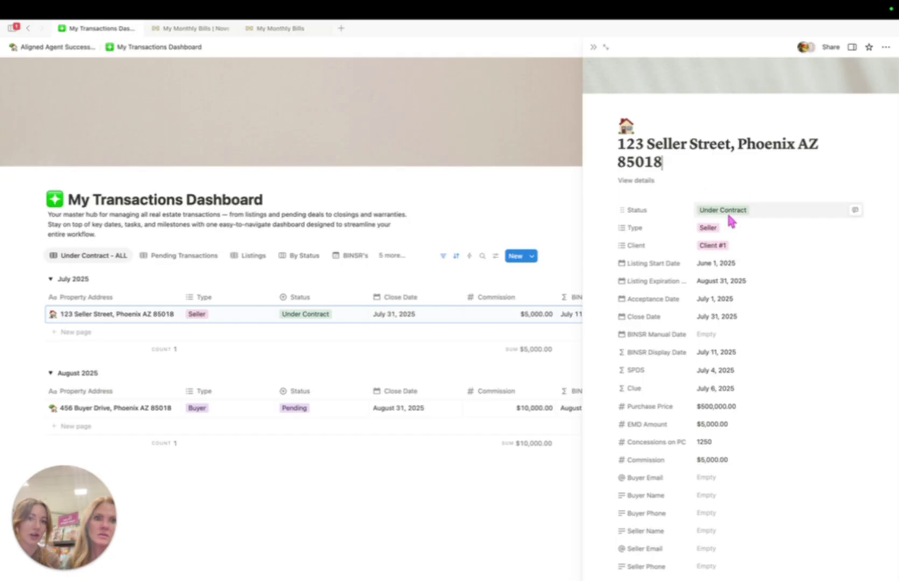
scroll(731, 220, "down", 10)
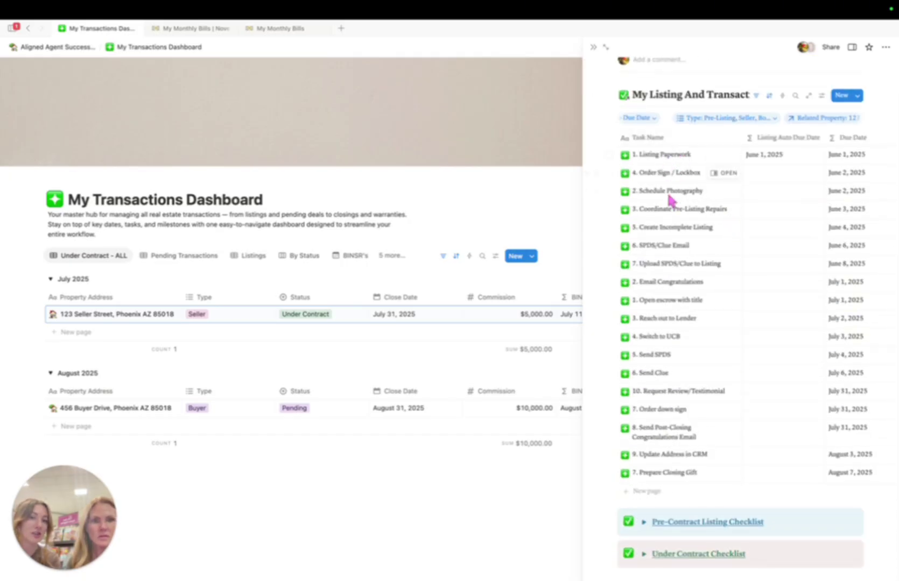
scroll(673, 157, "right", 5)
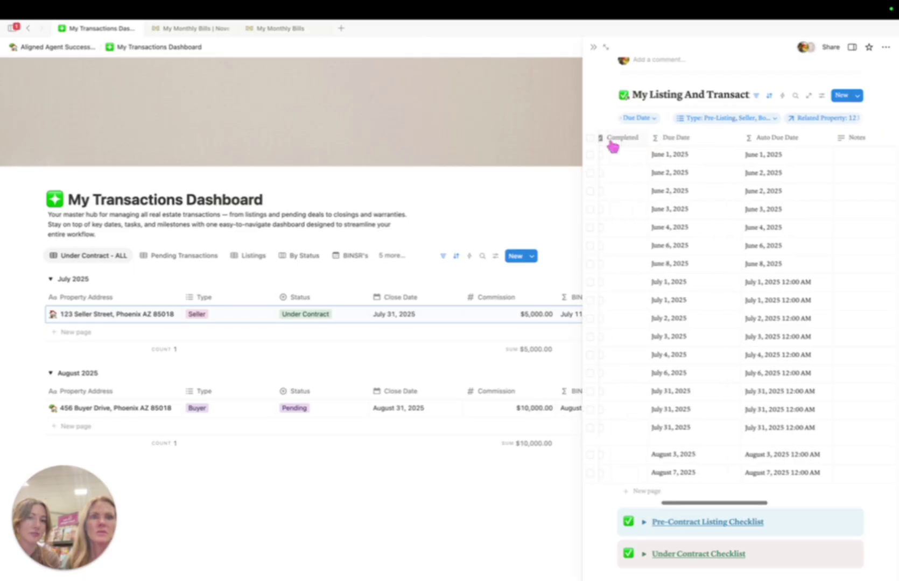
Step: Hide the Listing Auto Due Date property in the seller transaction's listing and transaction task table
scroll(614, 149, "left", 5)
scroll(766, 169, "right", 3)
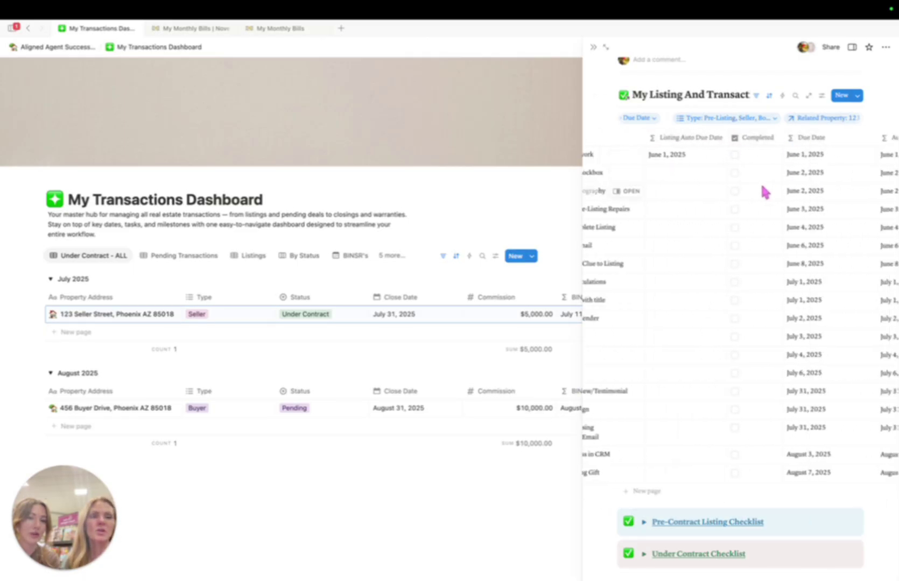
scroll(764, 191, "left", 3)
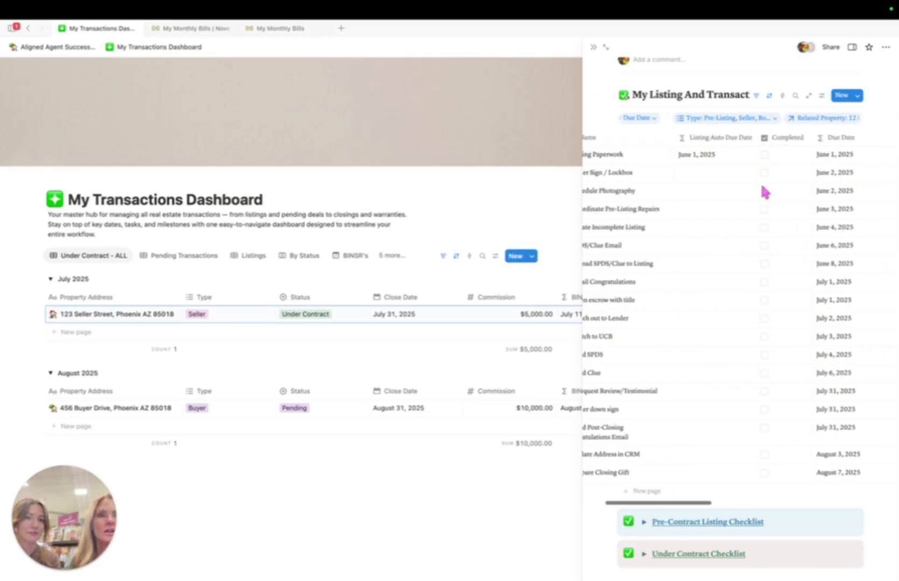
scroll(764, 191, "left", 4)
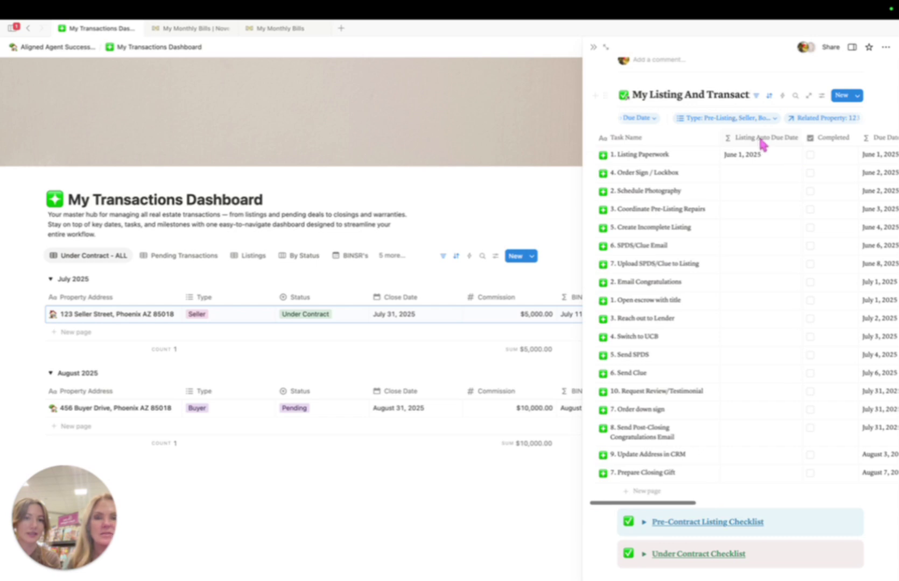
left_click(761, 144)
left_click(753, 261)
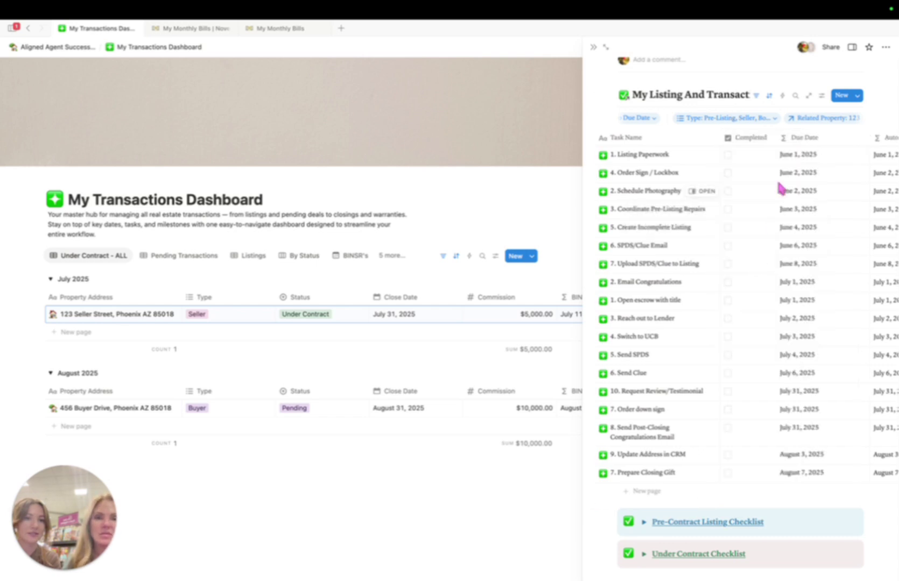
scroll(799, 157, "left", 2)
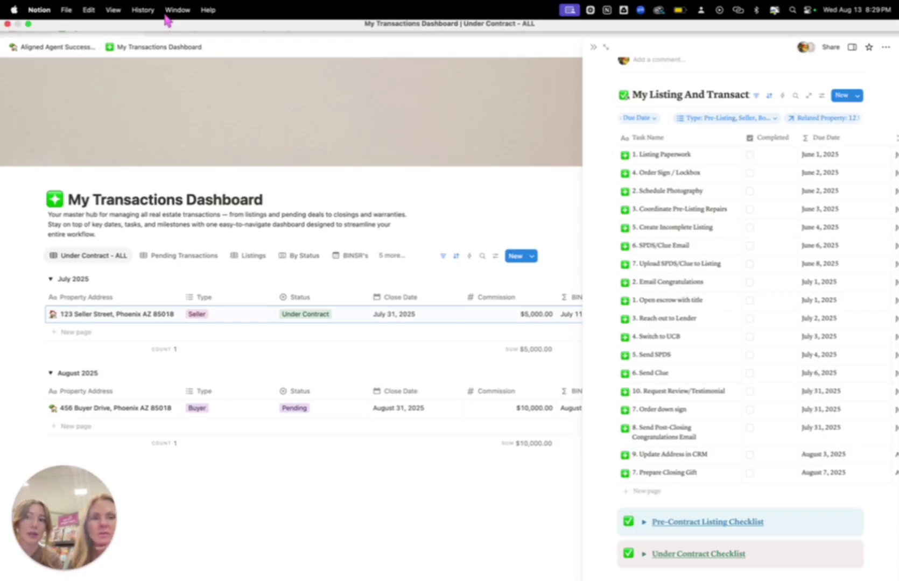
Step: Go back to the Aligned Agent Success Suite, open My Listing And Transaction Task Manager and review the Under Contract tasks
left_click(57, 47)
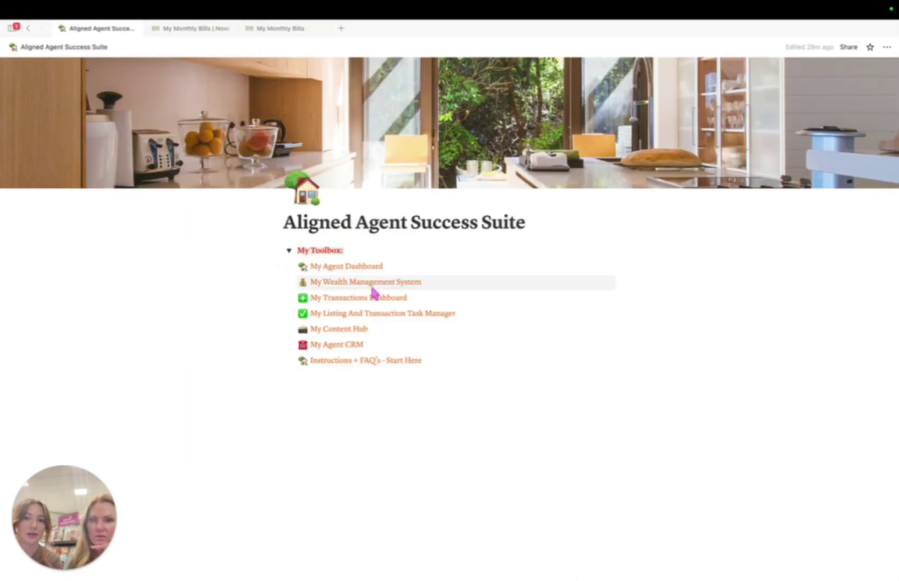
left_click(369, 314)
scroll(318, 320, "down", 3)
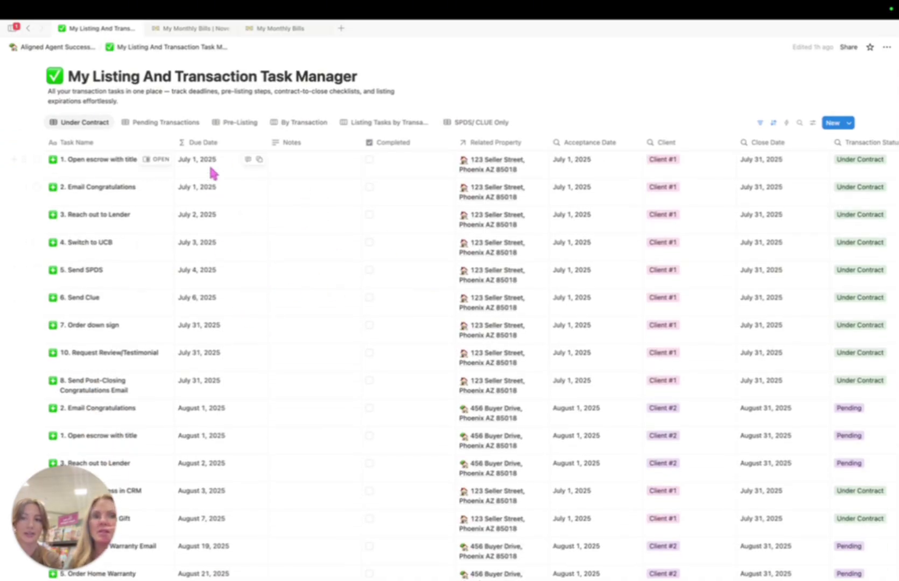
scroll(212, 172, "down", 2)
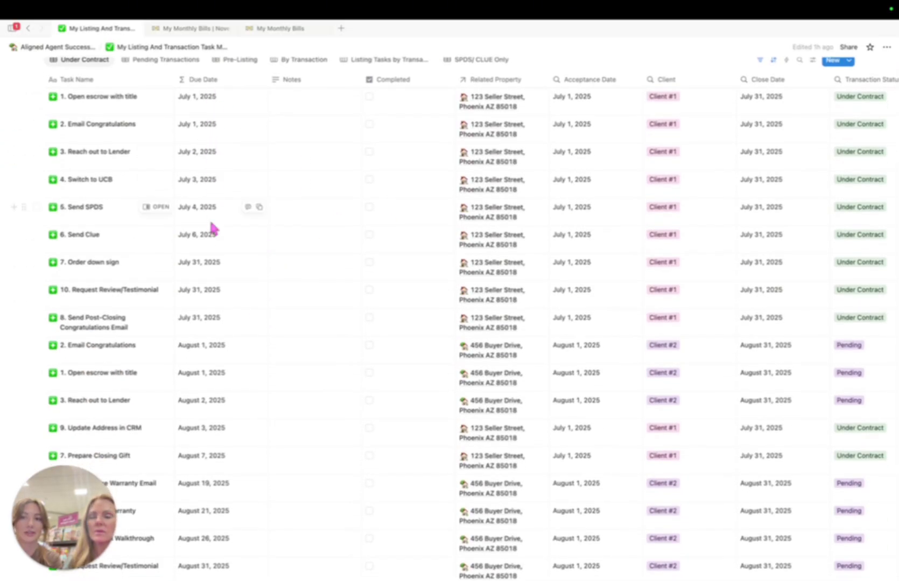
scroll(213, 229, "down", 3)
scroll(215, 227, "up", 5)
scroll(207, 283, "down", 3)
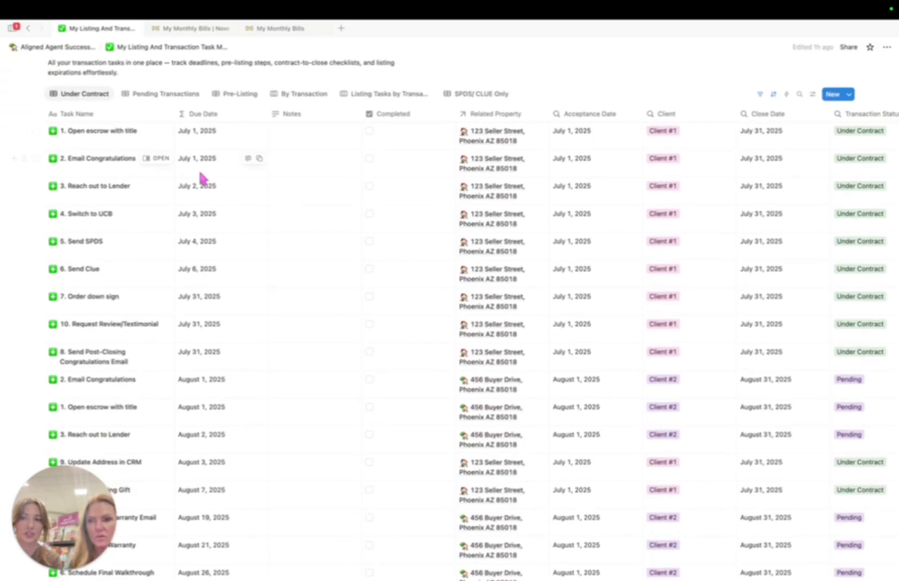
scroll(192, 139, "down", 4)
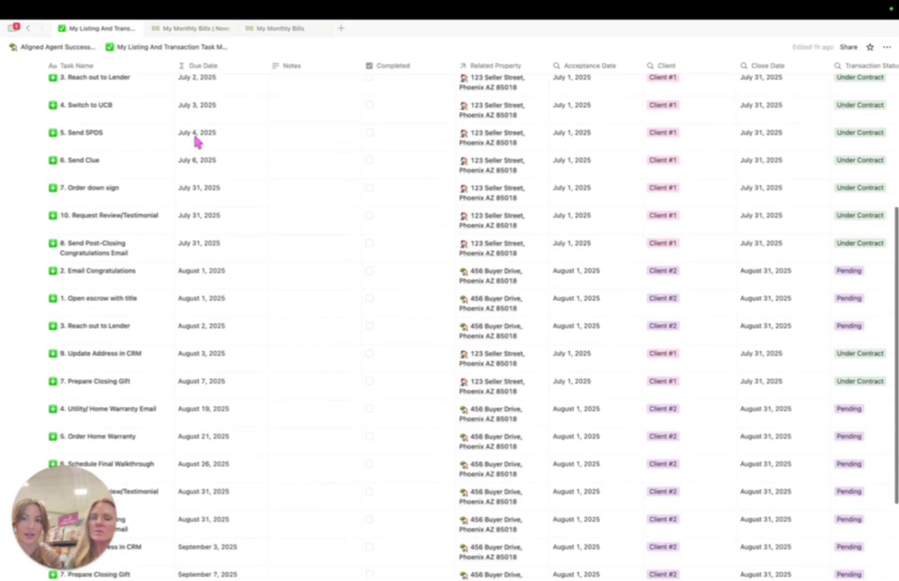
scroll(191, 162, "up", 6)
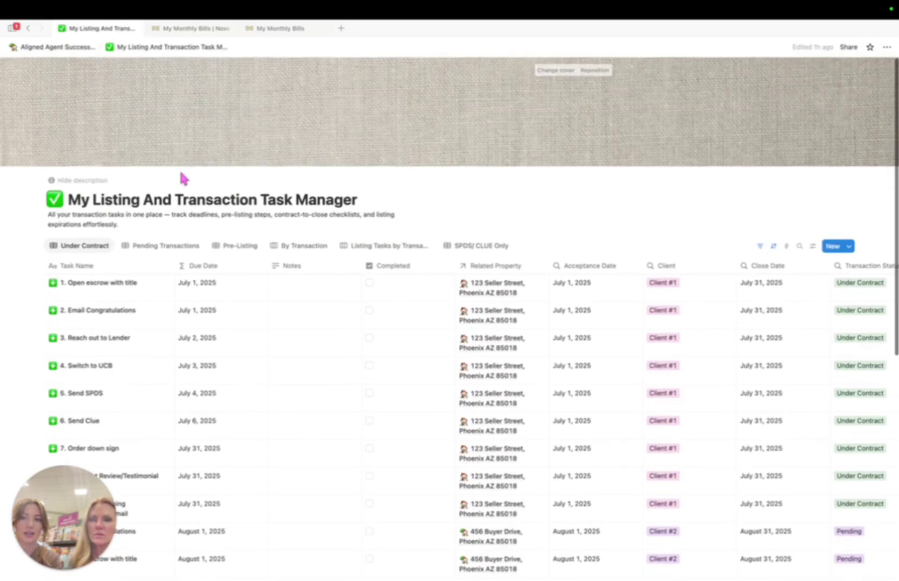
Step: Return to the suite's home page, open My Agent Dashboard and look across the My Transaction Tasks board
left_click(76, 48)
left_click(337, 265)
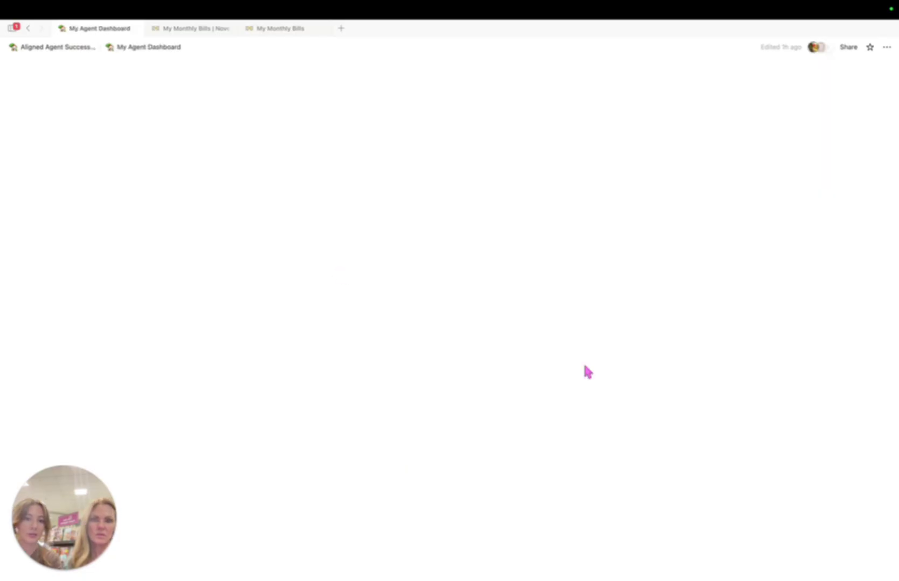
scroll(584, 344, "down", 5)
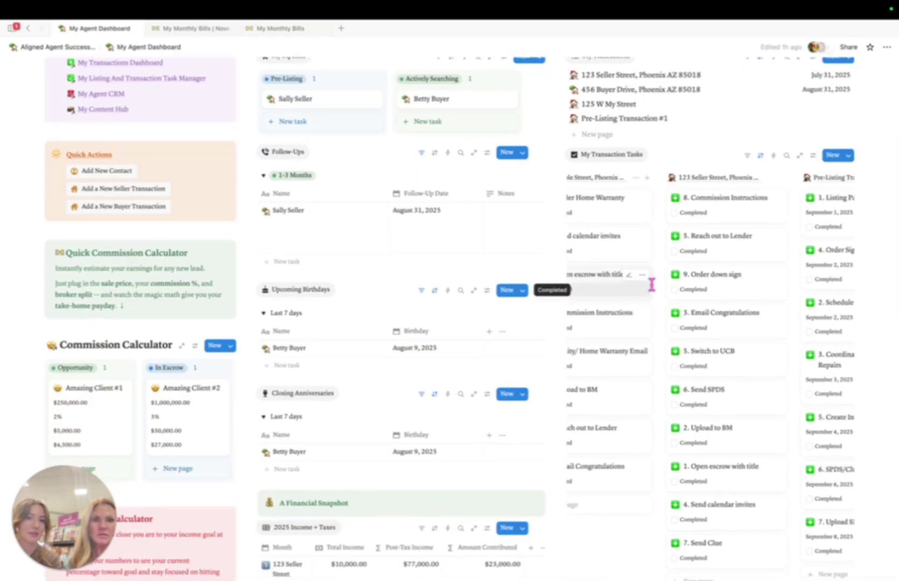
scroll(651, 289, "right", 8)
scroll(654, 288, "left", 9)
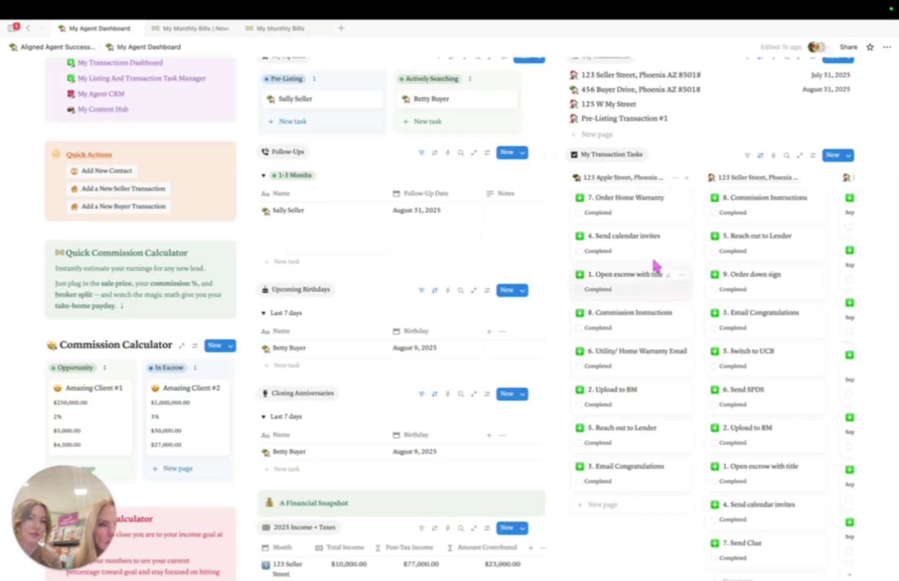
scroll(731, 235, "down", 2)
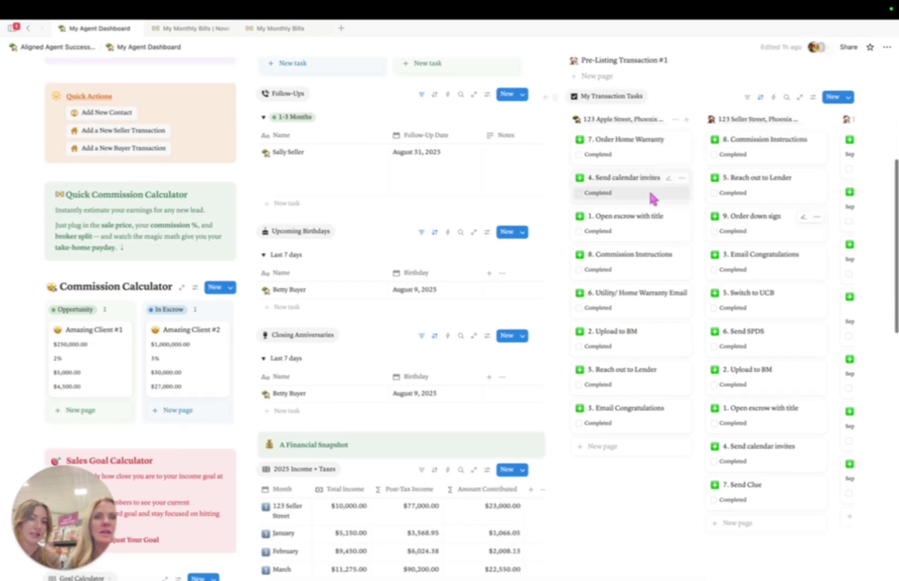
scroll(726, 215, "up", 1)
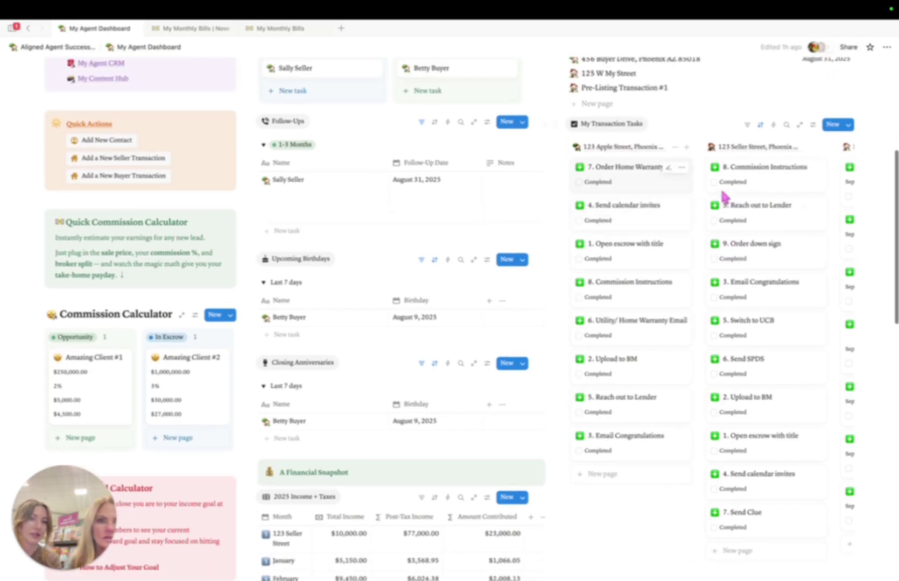
Step: Hide Due Date and Completed on the My Transaction Tasks board, and show them again with Completed ahead of Due Date
left_click(812, 126)
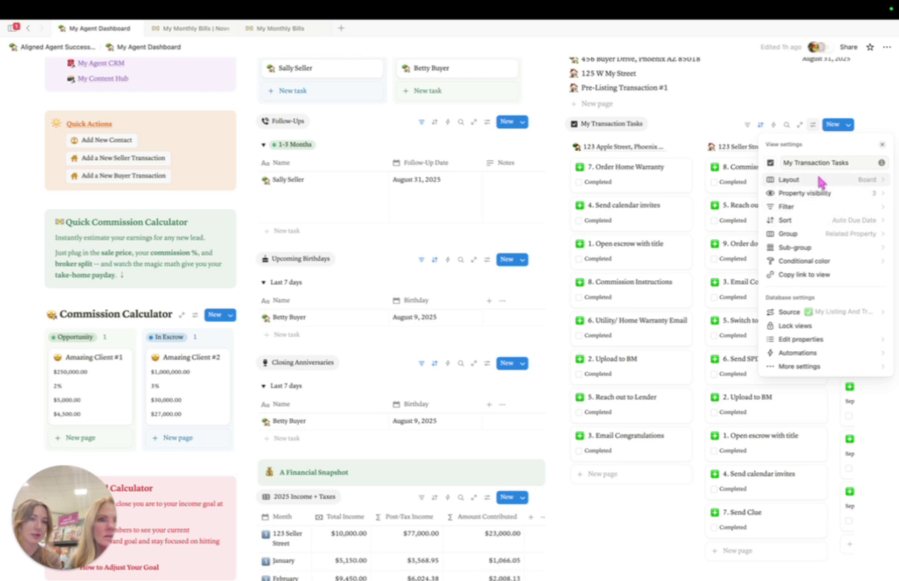
left_click(807, 127)
left_click(814, 128)
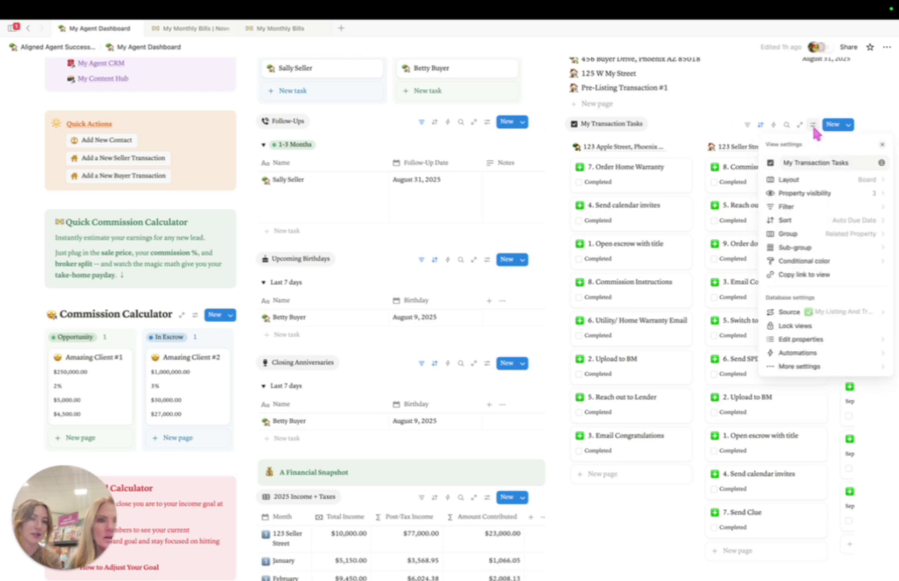
left_click(822, 198)
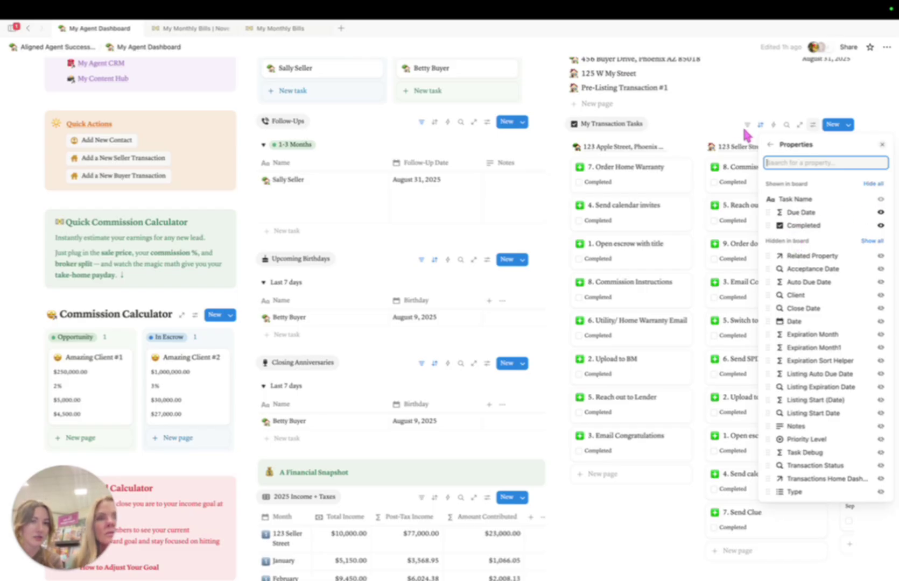
left_click(880, 213)
left_click(881, 213)
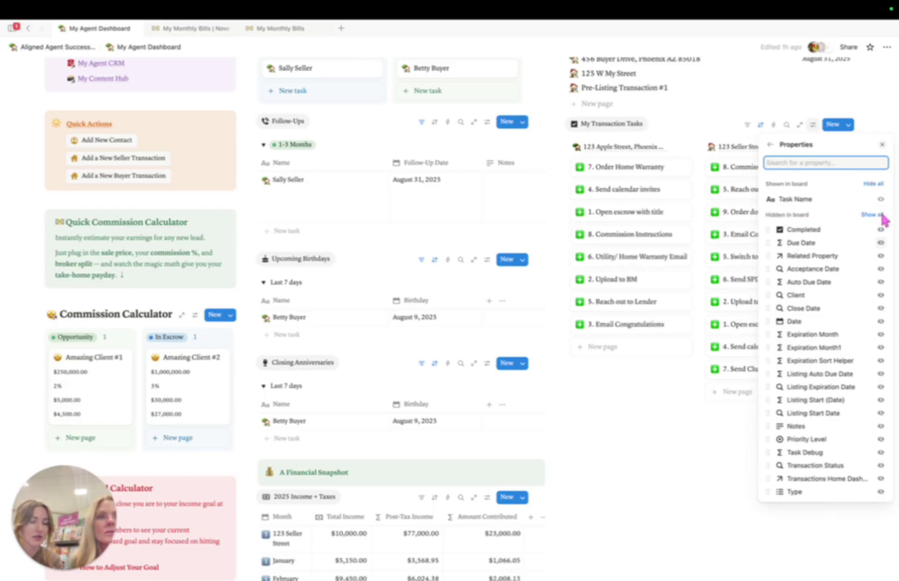
left_click(880, 230)
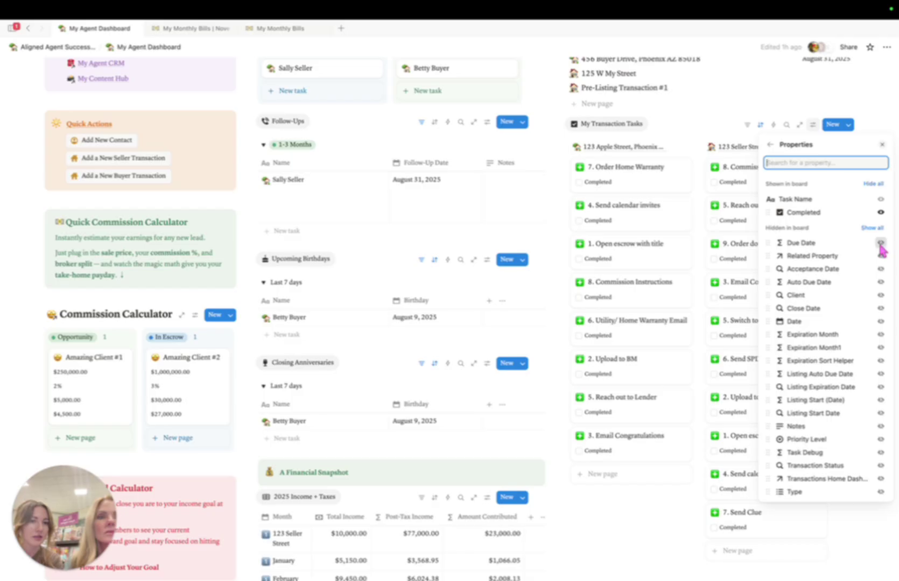
left_click(880, 242)
left_click(707, 124)
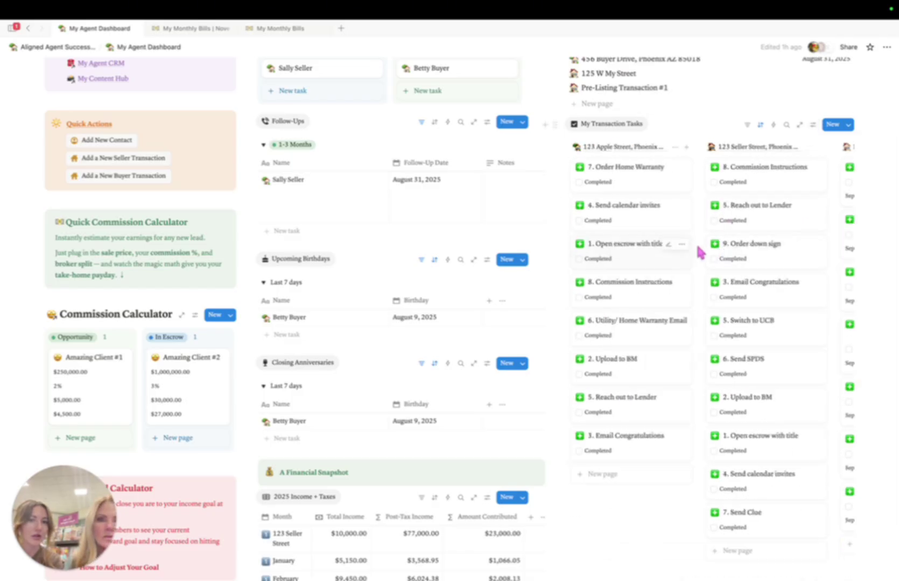
Step: Check the due dates on the My Transaction Tasks cards for the pre-listing, seller and buyer transactions
scroll(641, 219, "right", 5)
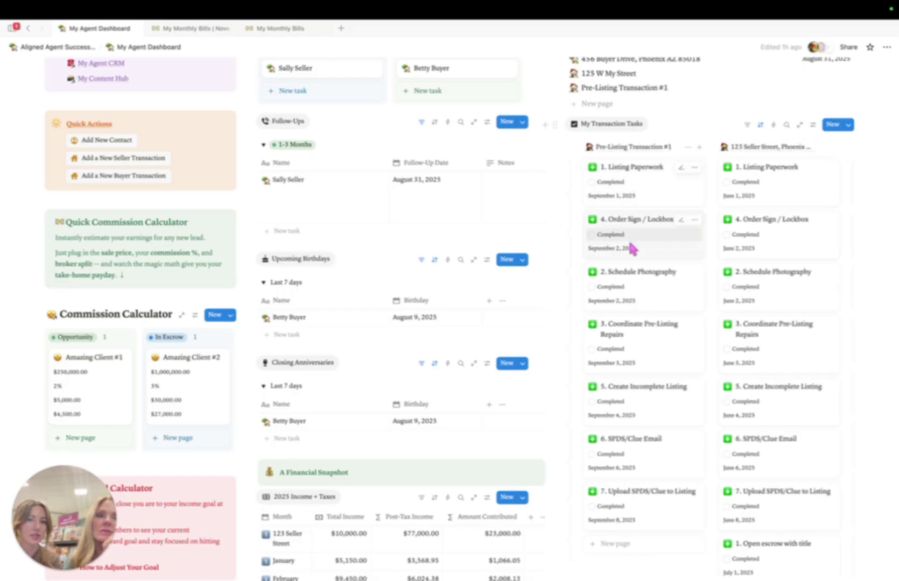
scroll(624, 355, "down", 1)
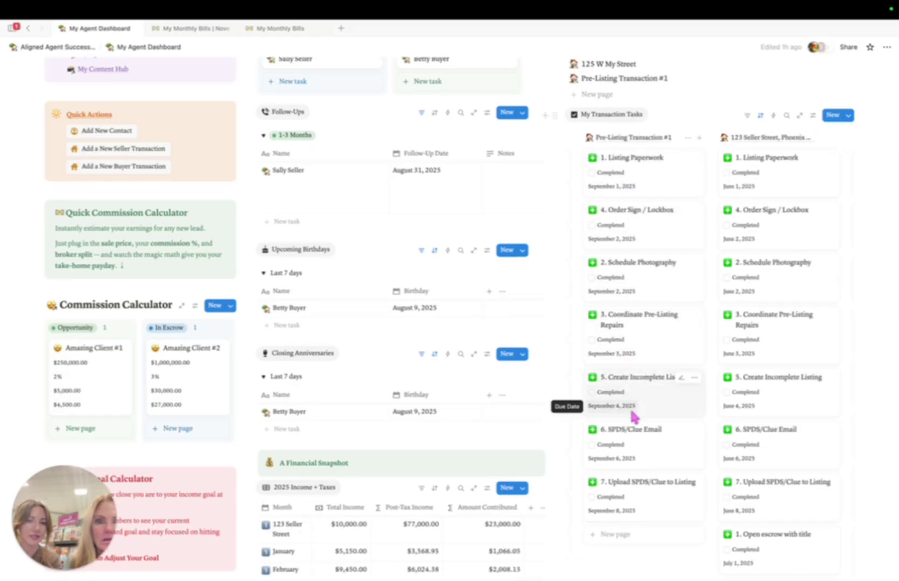
scroll(657, 484, "right", 3)
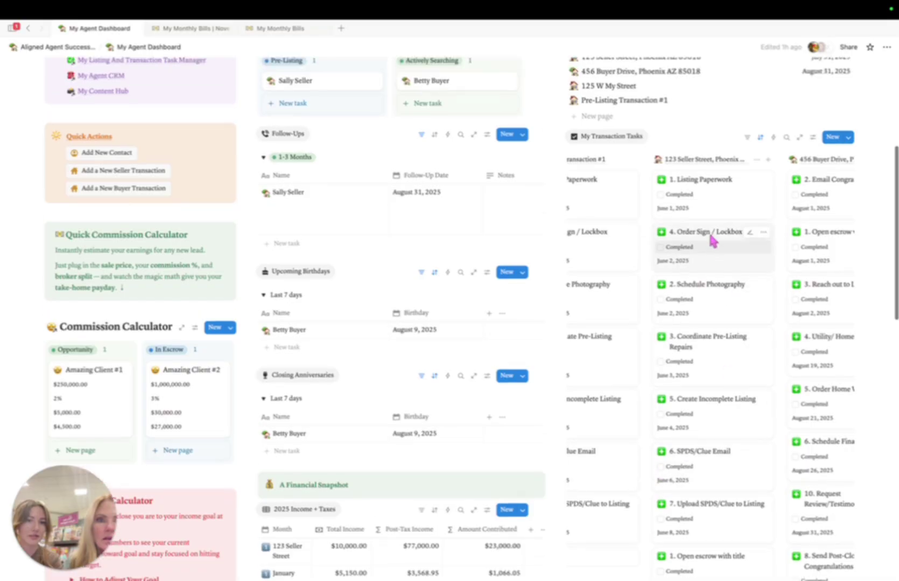
scroll(713, 235, "up", 2)
scroll(709, 237, "right", 4)
scroll(732, 306, "down", 2)
scroll(732, 305, "down", 9)
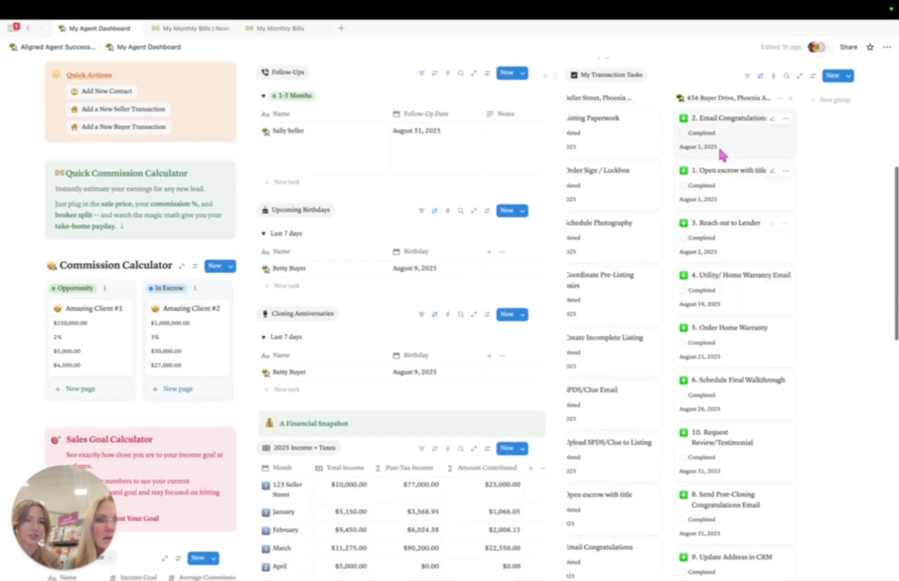
Step: Go back through the board's task groups and compare cards with and without due dates, including Pre-Listing Transaction #1
scroll(733, 322, "right", 5)
scroll(733, 323, "up", 10)
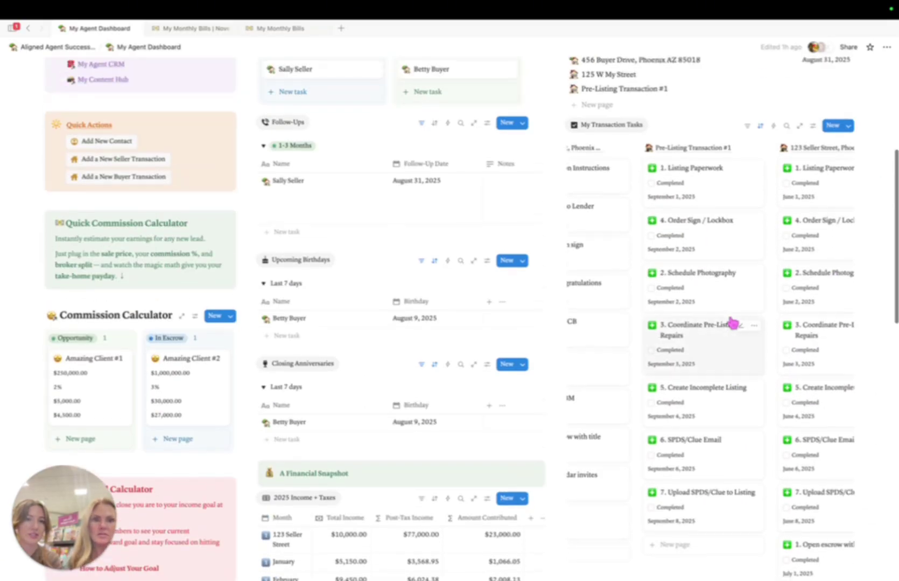
scroll(733, 323, "left", 10)
scroll(732, 321, "up", 6)
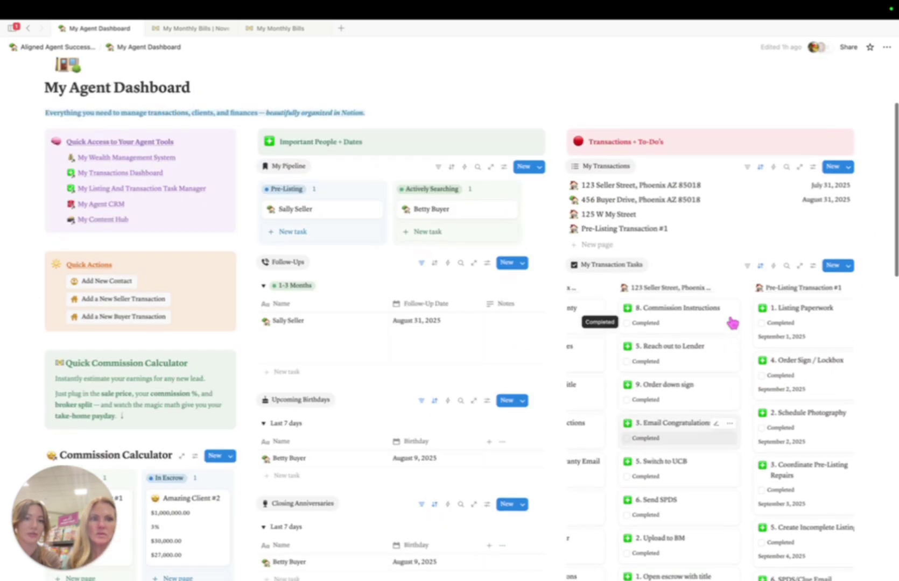
scroll(799, 335, "left", 5)
scroll(825, 351, "down", 5)
scroll(754, 323, "right", 5)
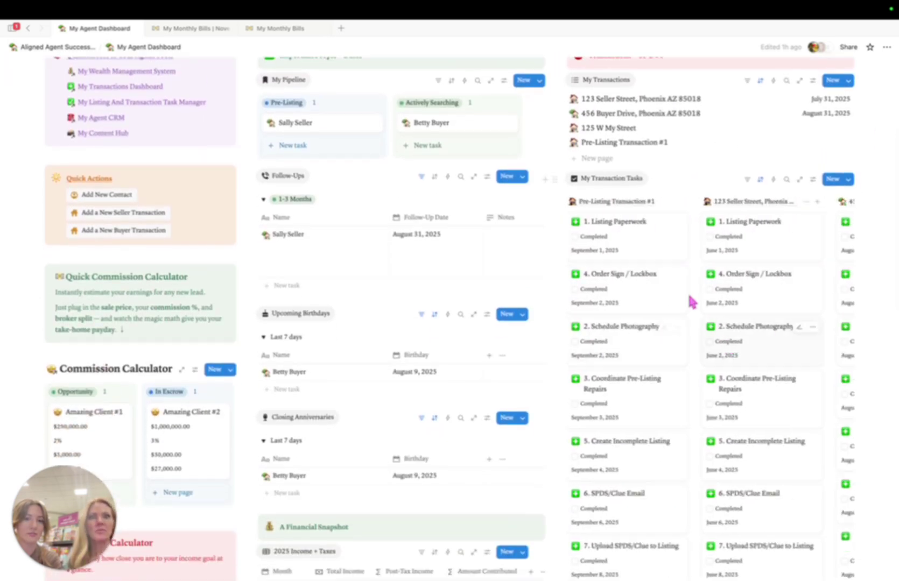
Step: Open the seller transaction closing July 31, 2025 from My Transactions, view its properties and close it
scroll(692, 300, "left", 5)
scroll(693, 299, "up", 3)
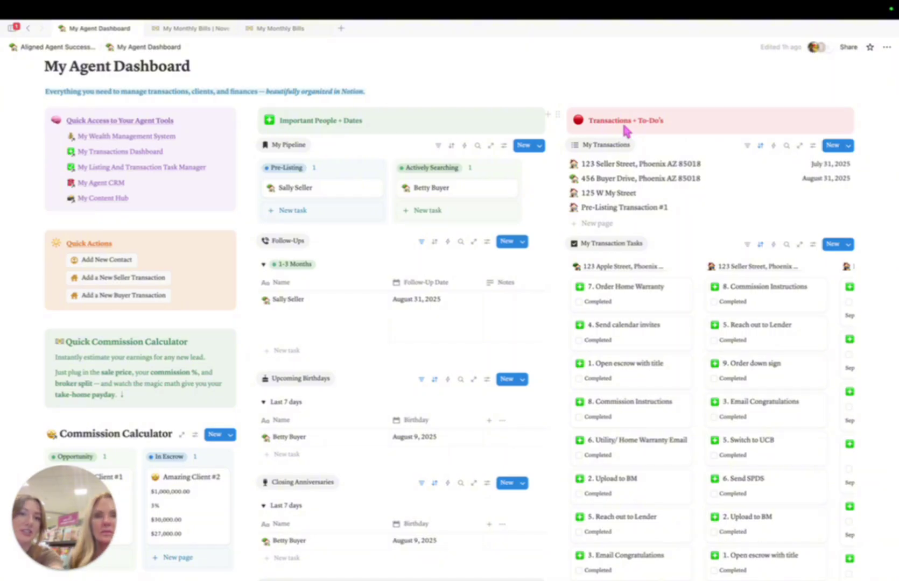
left_click(627, 164)
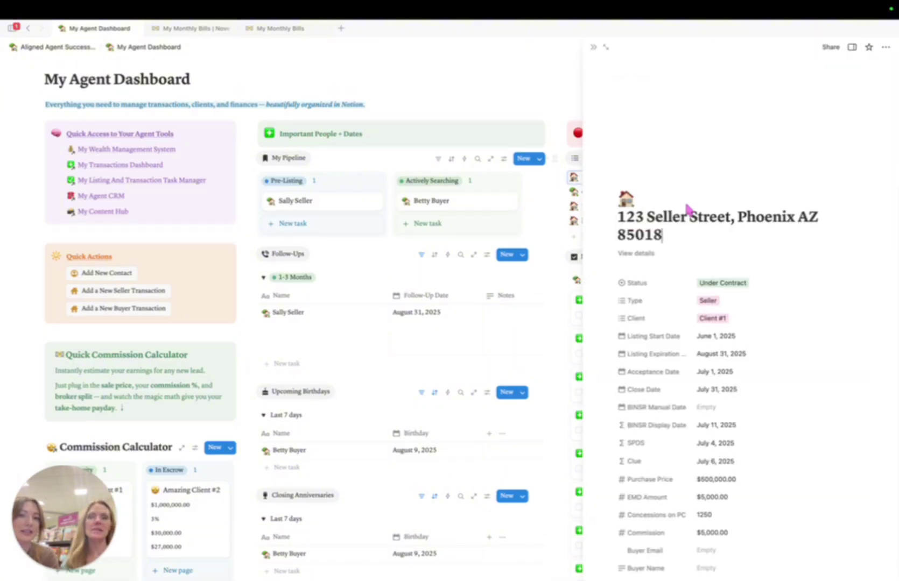
left_click(593, 48)
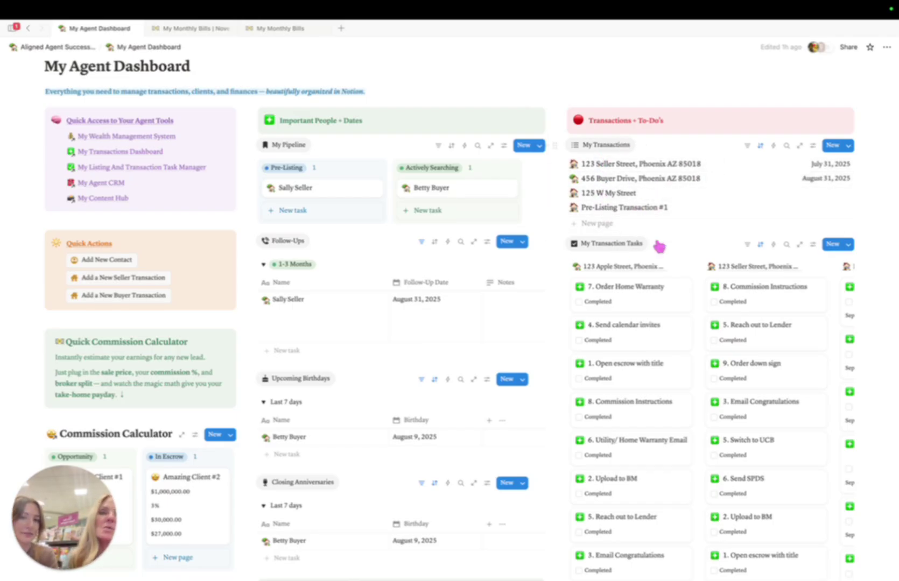
Step: Look over the first task groups on the My Transaction Tasks board and on to Pre-Listing Transaction #1
scroll(648, 236, "down", 5)
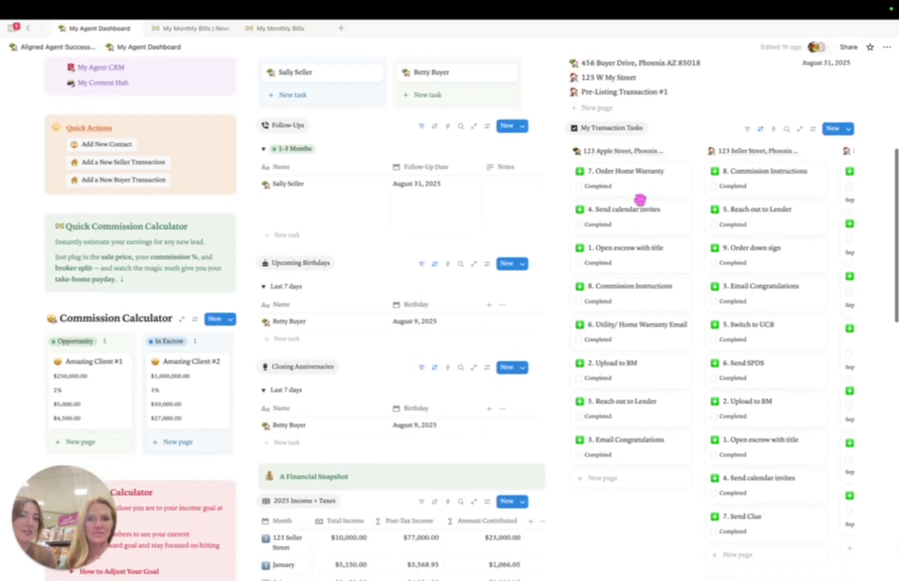
scroll(680, 203, "right", 2)
scroll(679, 203, "left", 2)
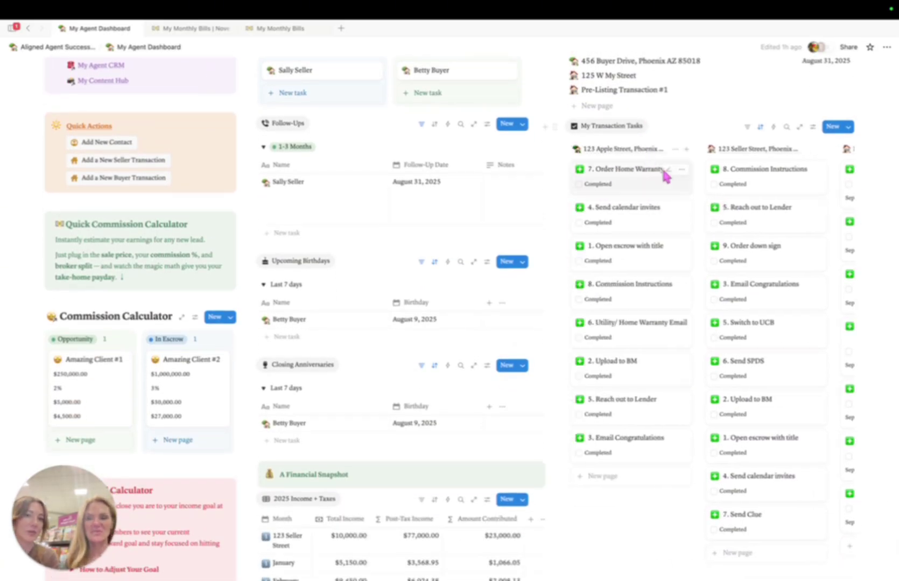
scroll(642, 152, "right", 2)
scroll(686, 155, "right", 3)
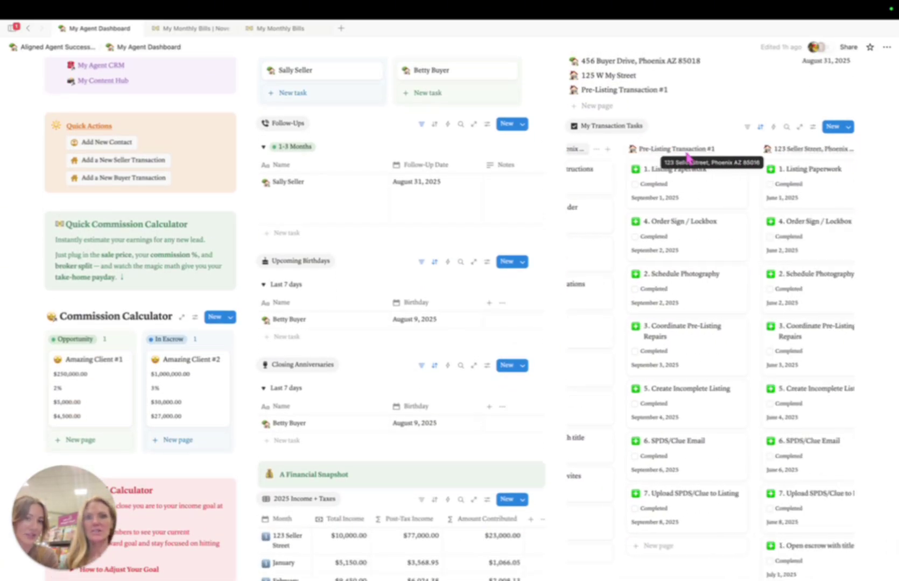
Step: Return to the first task groups on the My Transaction Tasks board and look over My Pipeline and Follow-Ups
scroll(746, 157, "left", 5)
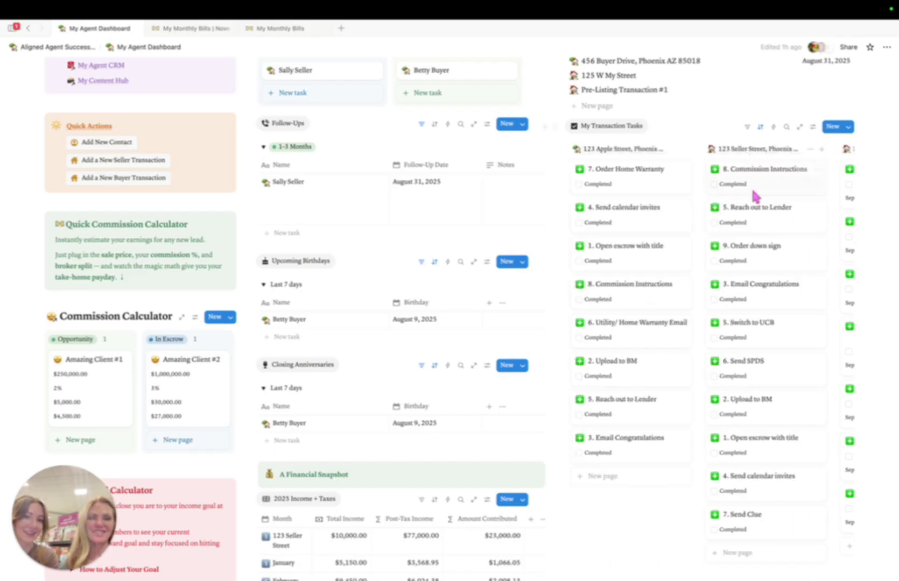
scroll(751, 187, "up", 5)
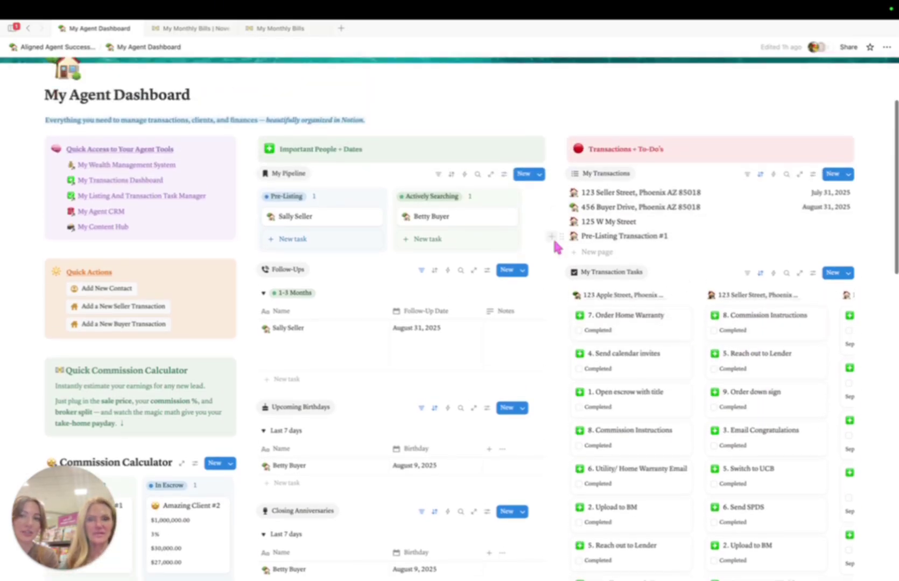
scroll(409, 168, "down", 3)
scroll(341, 144, "up", 1)
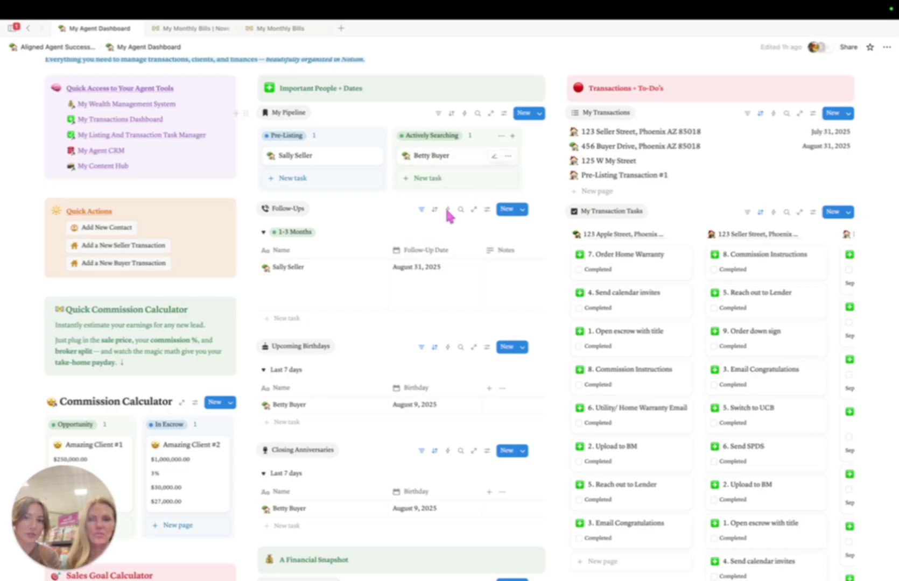
scroll(446, 210, "down", 1)
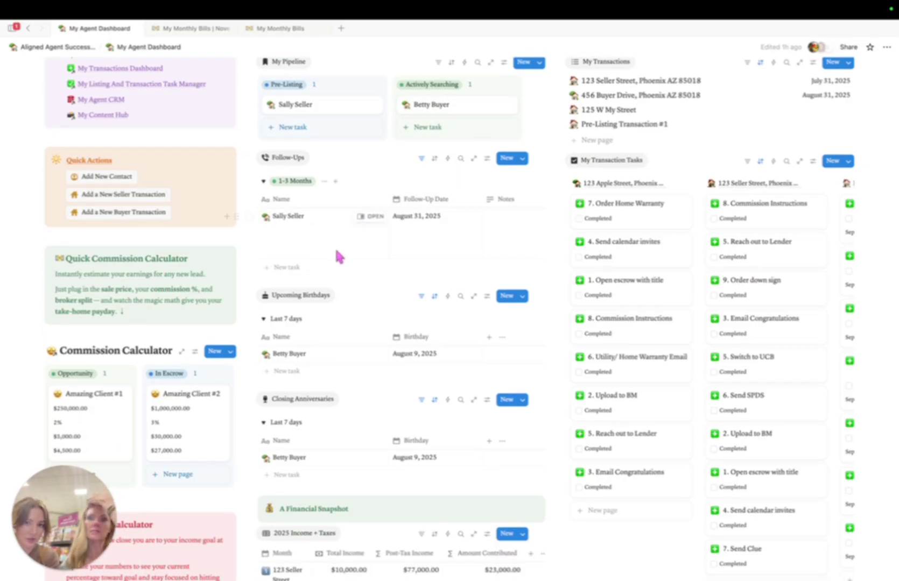
Step: Review the Upcoming Birthdays, Closing Anniversaries and 2025 Income + Taxes sections of My Agent Dashboard
scroll(328, 296, "down", 3)
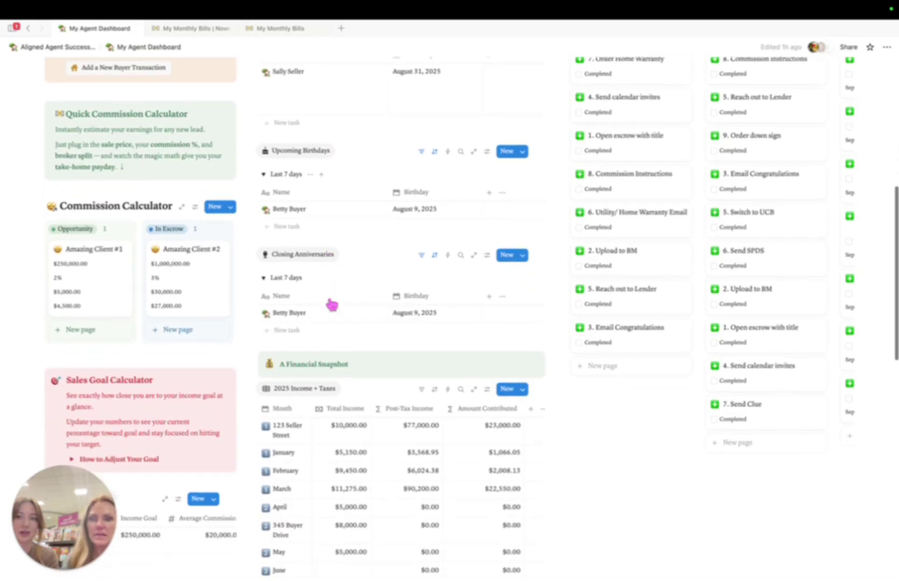
scroll(331, 305, "down", 1)
scroll(312, 323, "up", 2)
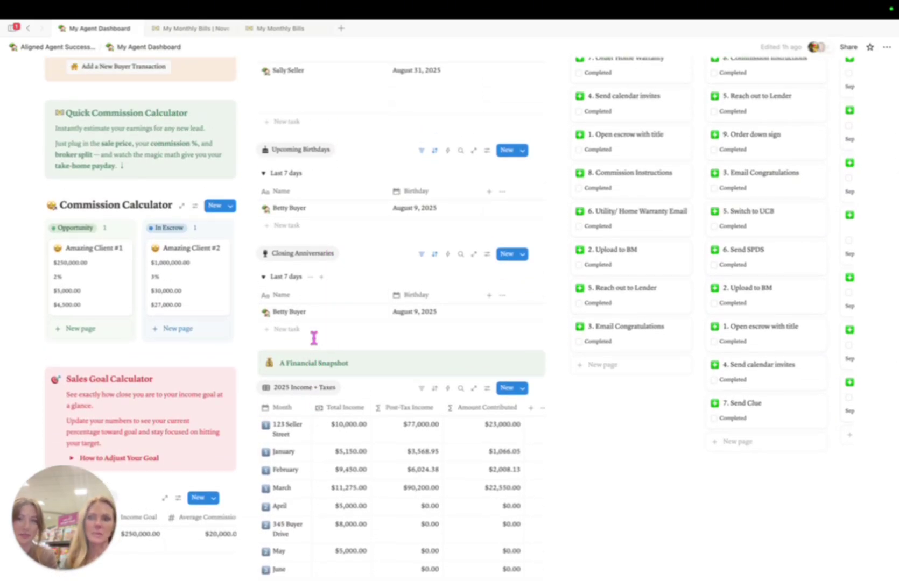
scroll(314, 337, "up", 1)
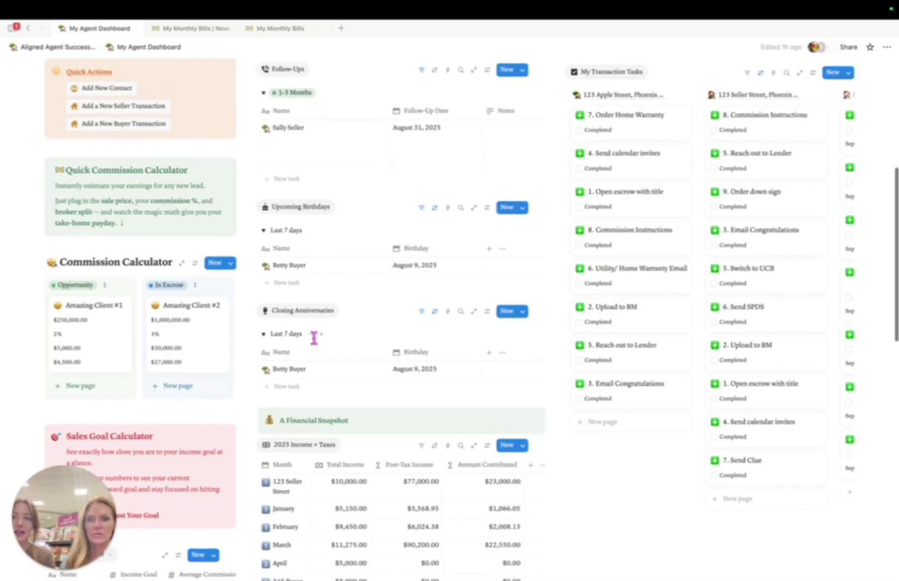
scroll(314, 338, "down", 2)
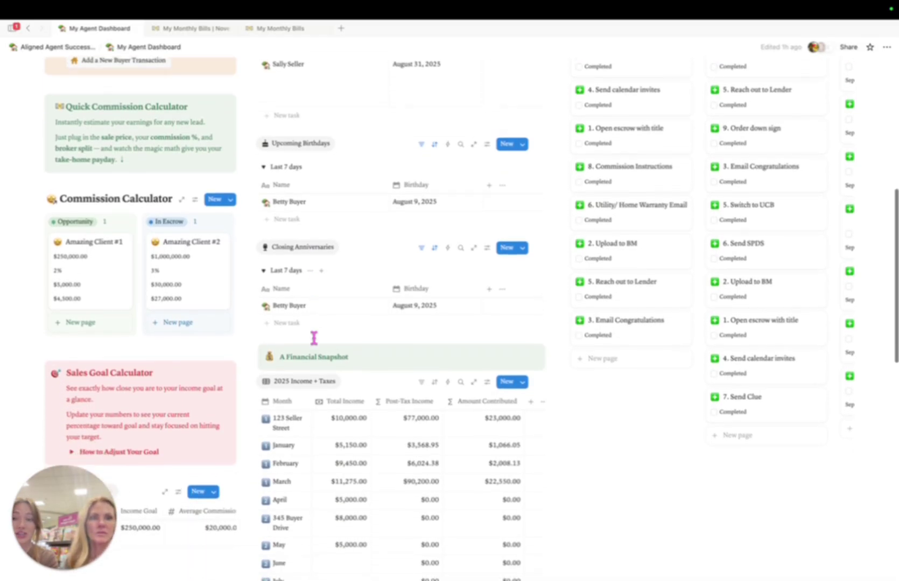
scroll(313, 341, "up", 8)
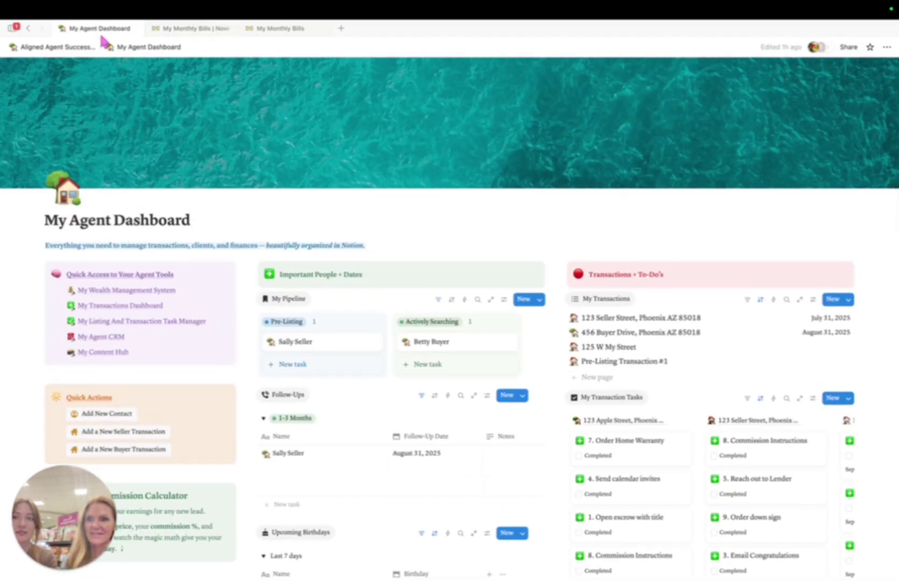
Step: Open My Agent CRM from the Aligned Agent Success Suite page and view its Sellers, Buyers and Vendors lists
left_click(80, 47)
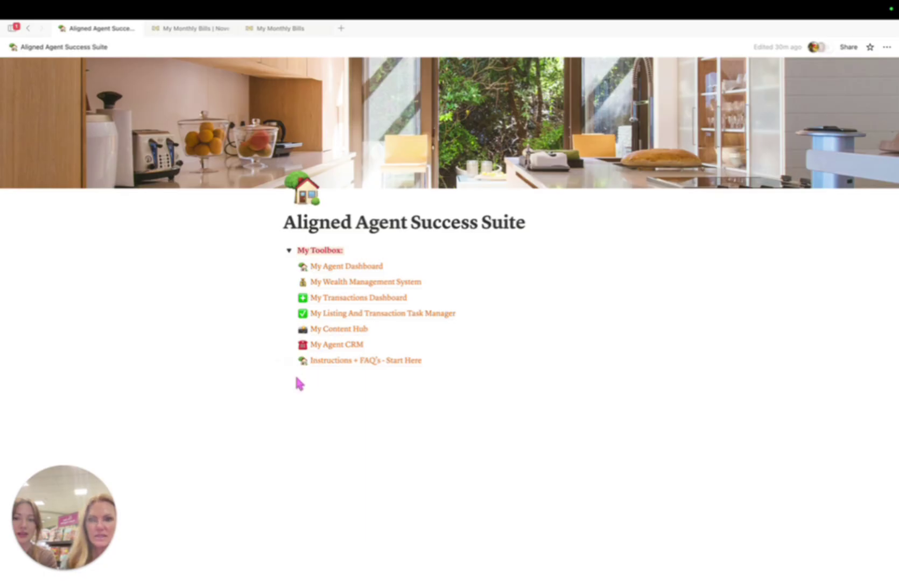
left_click(337, 345)
left_click(139, 221)
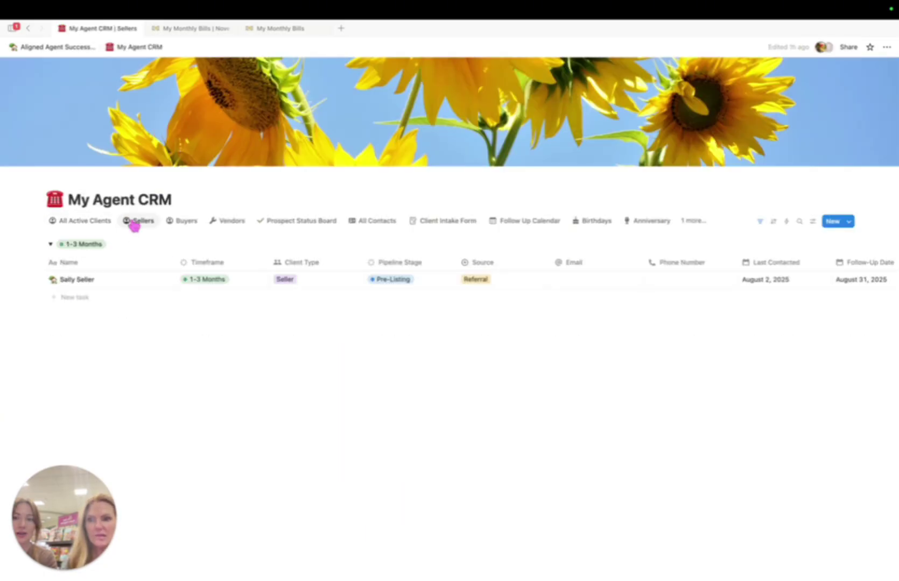
left_click(187, 223)
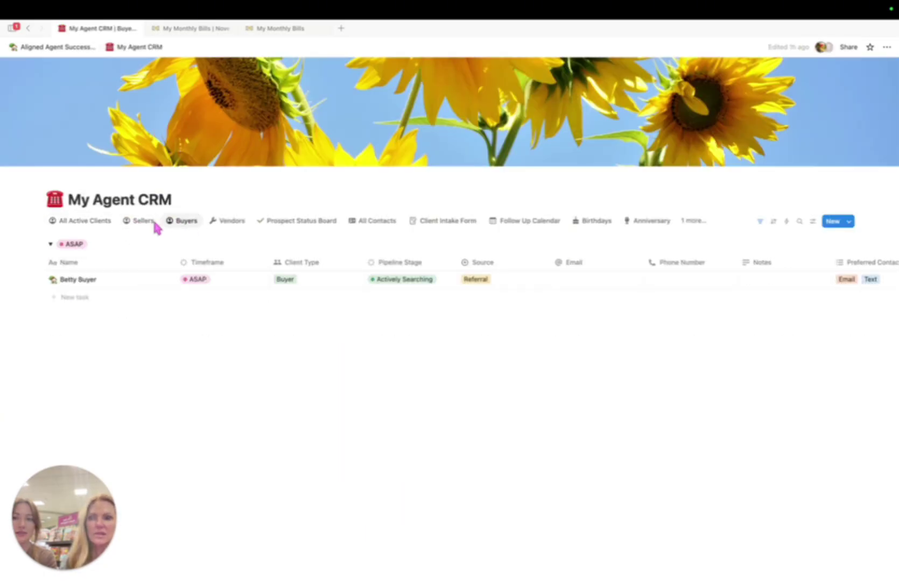
left_click(238, 228)
Step: Show the Prospect Status Board and look through its pipeline stages from New Lead to Prospect
left_click(314, 228)
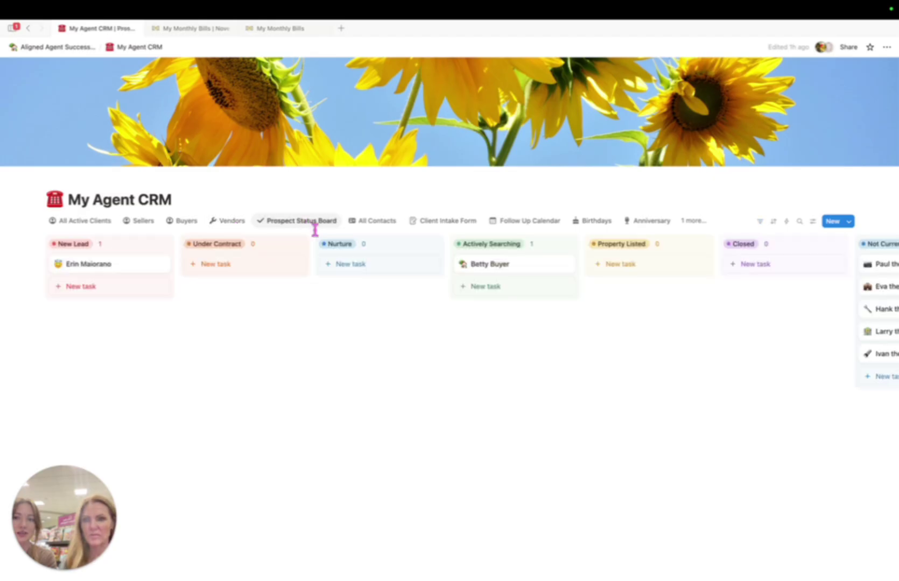
scroll(372, 268, "right", 10)
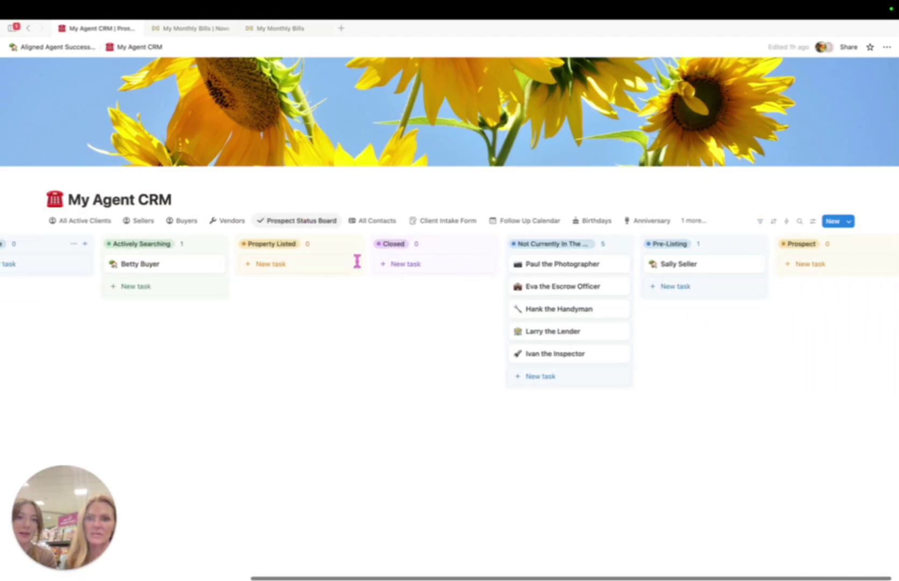
scroll(359, 264, "left", 3)
scroll(360, 265, "left", 5)
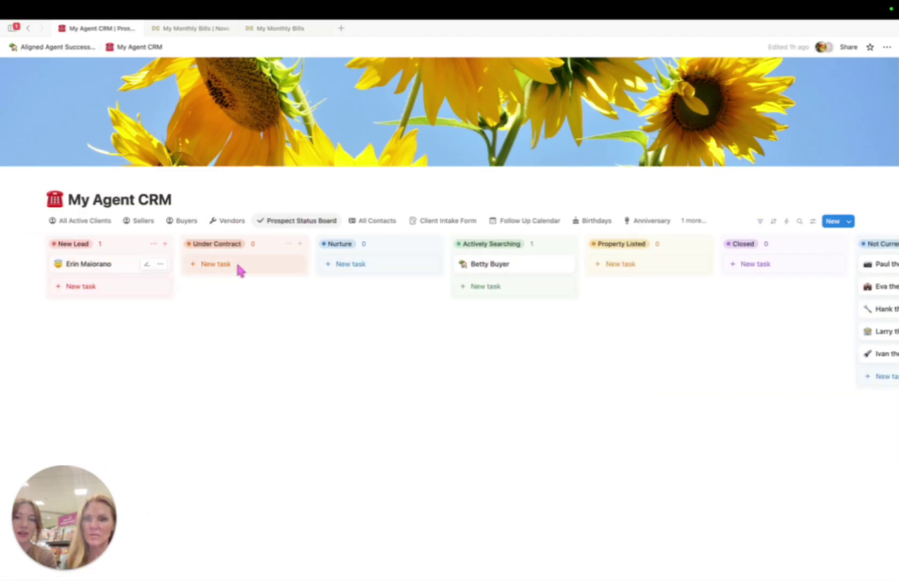
scroll(452, 265, "right", 2)
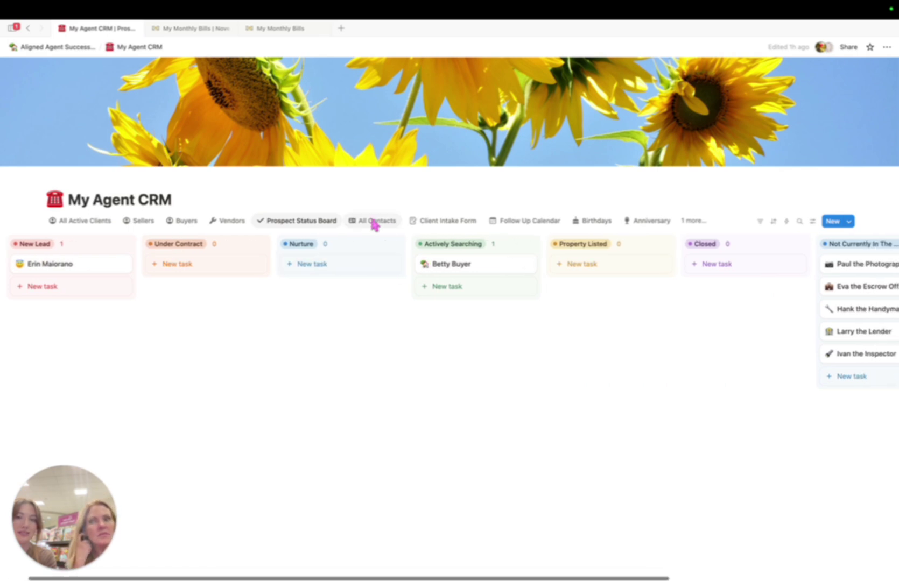
scroll(445, 251, "left", 2)
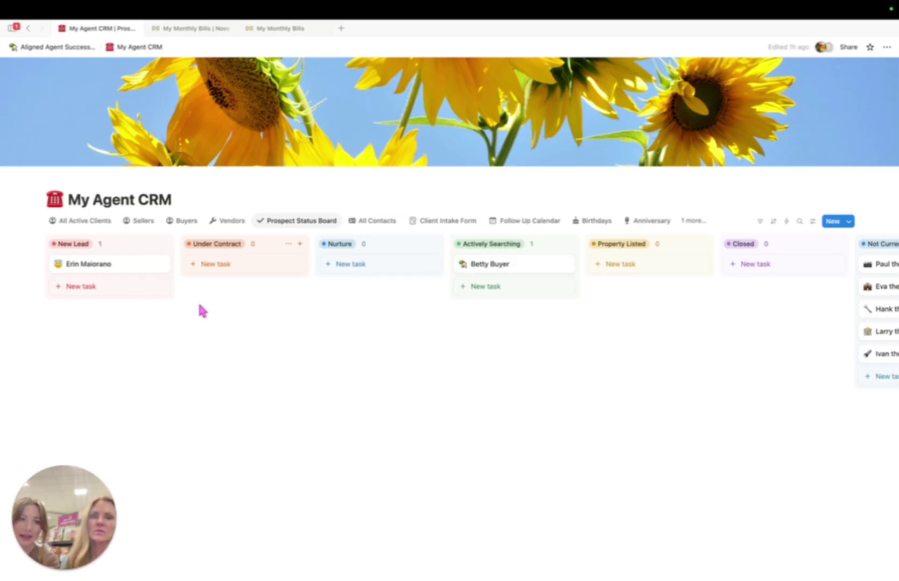
scroll(280, 257, "right", 2)
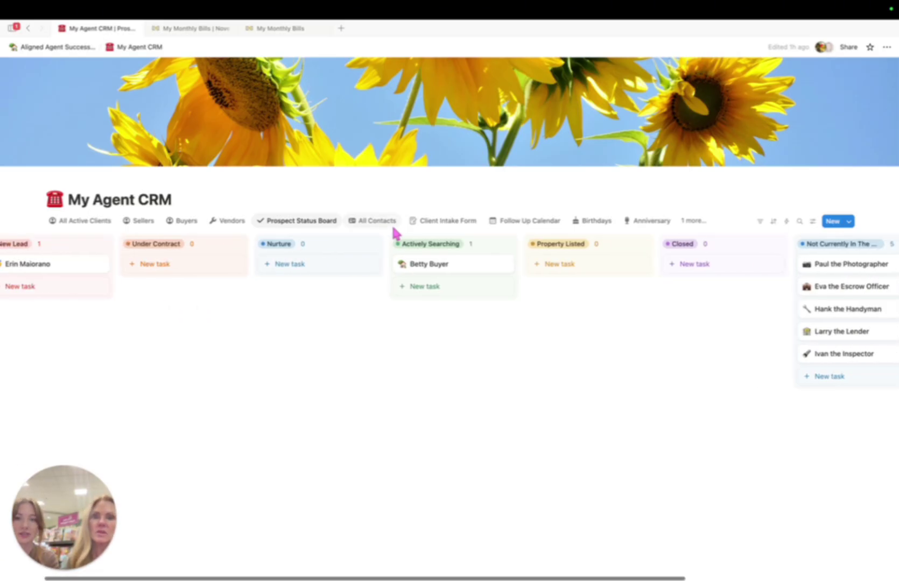
Step: Show All Contacts in the CRM and look through the contacts grouped by type
left_click(372, 221)
scroll(401, 291, "down", 5)
scroll(402, 311, "up", 3)
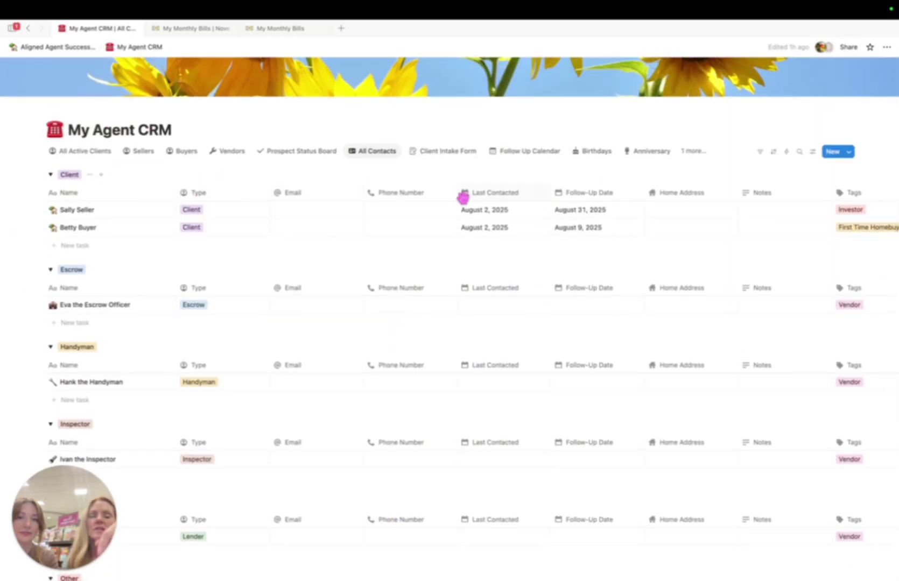
Step: Show the Client Intake Form and read through its questions, from Name down to the desired property details
left_click(456, 155)
scroll(393, 293, "down", 2)
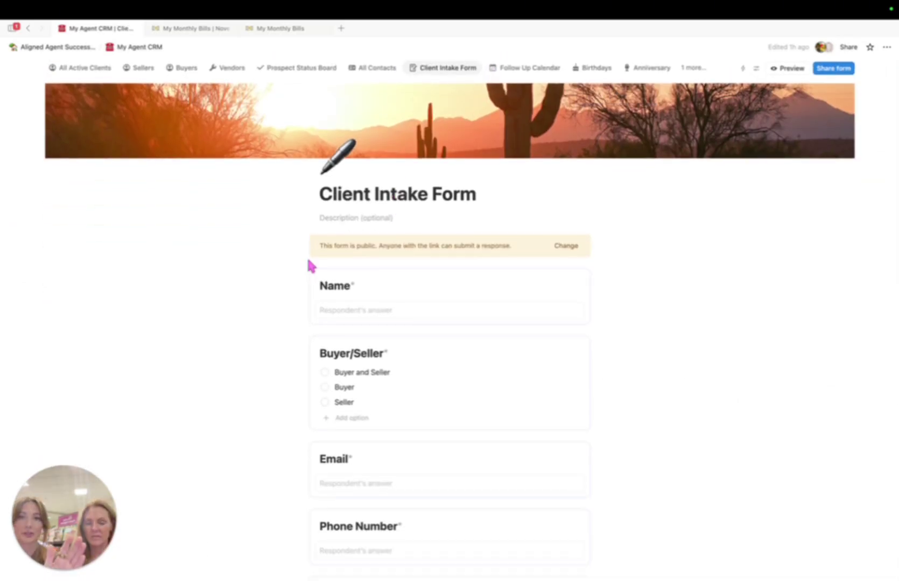
scroll(301, 232, "down", 1)
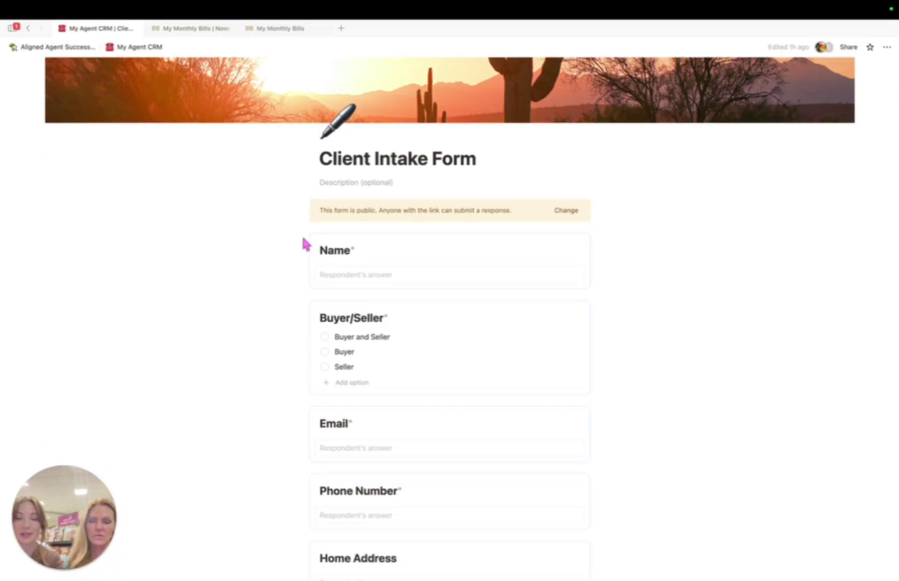
scroll(295, 215, "down", 2)
scroll(295, 215, "down", 10)
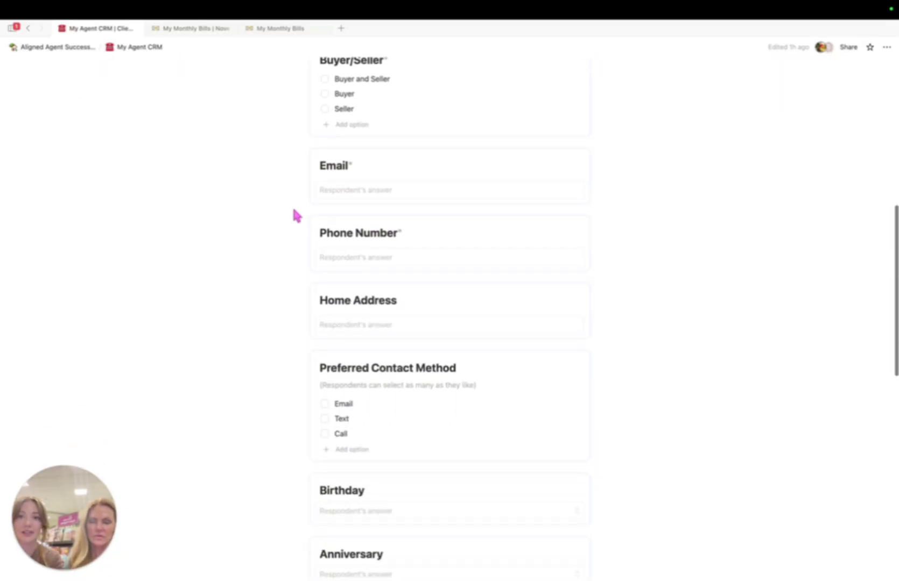
scroll(294, 214, "down", 10)
scroll(295, 214, "up", 20)
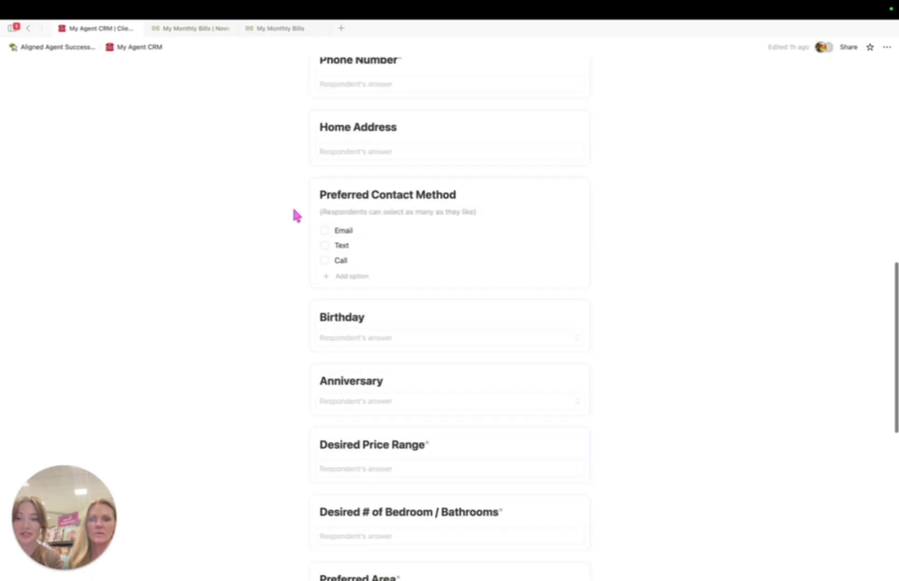
scroll(291, 212, "up", 5)
Step: View All Active Clients, then return to All Contacts and check the contact groups and their columns
left_click(85, 220)
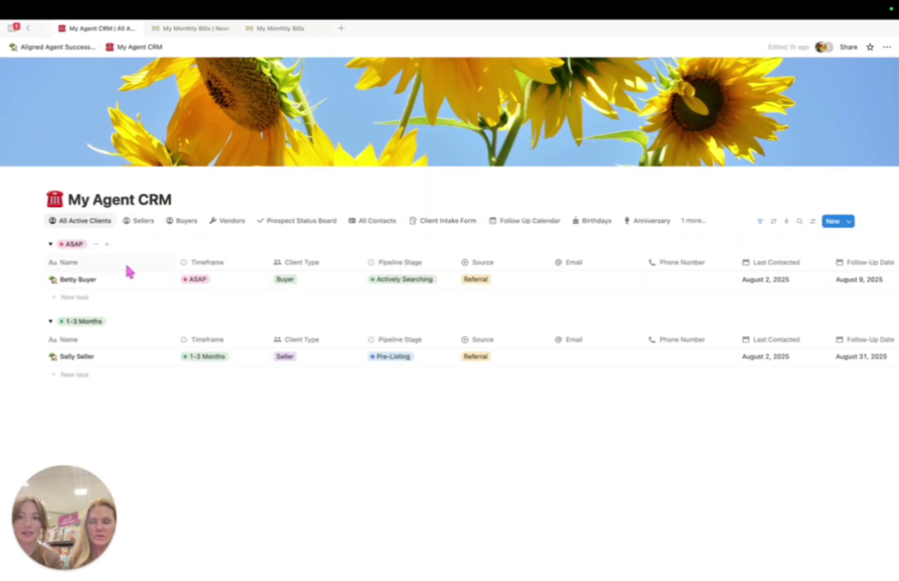
left_click(376, 221)
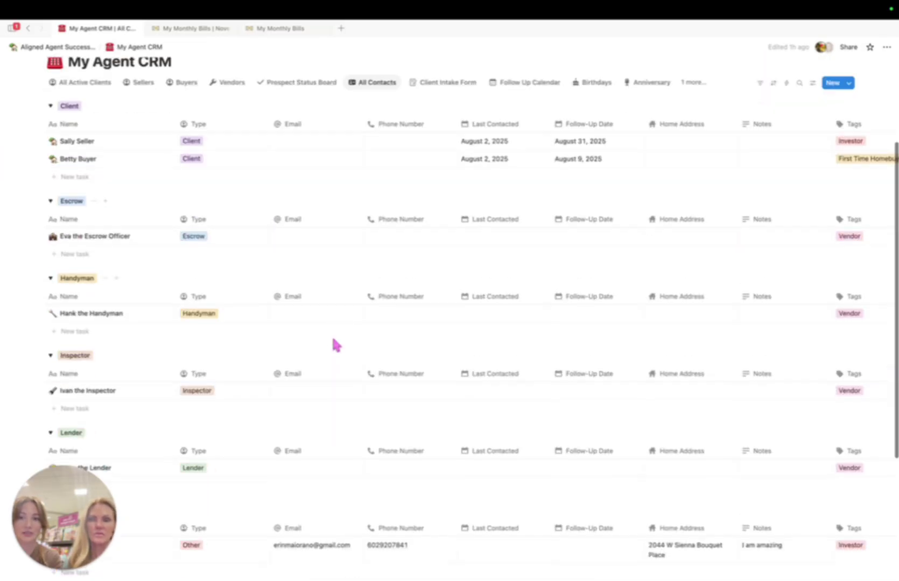
scroll(335, 345, "down", 4)
scroll(219, 362, "right", 3)
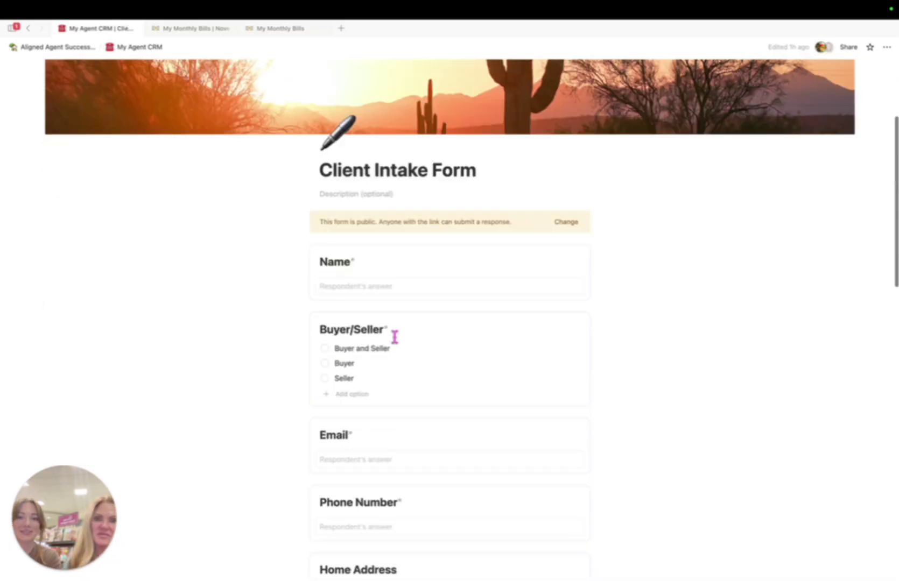
Step: Go over the Client Intake Form's questions again and open the form's editing options
scroll(396, 339, "down", 10)
scroll(396, 342, "up", 15)
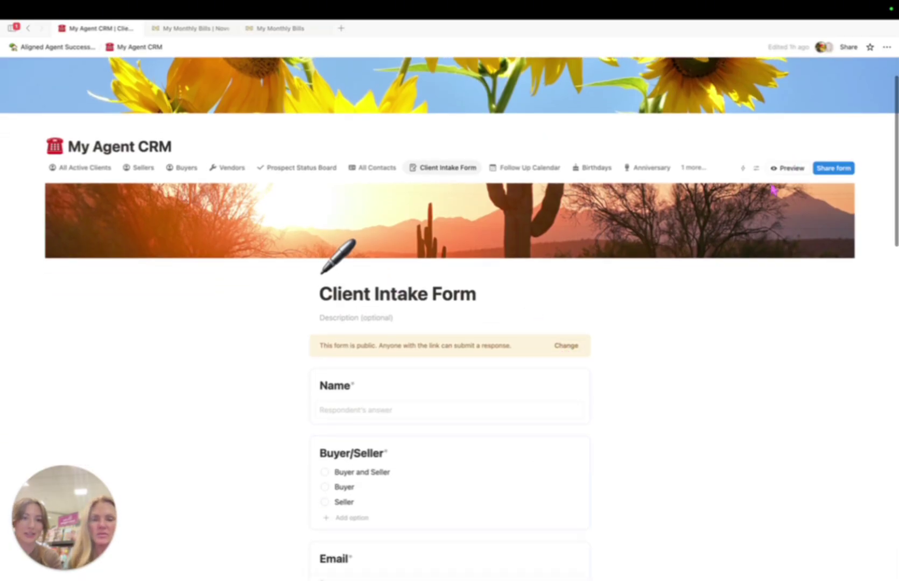
scroll(676, 370, "down", 3)
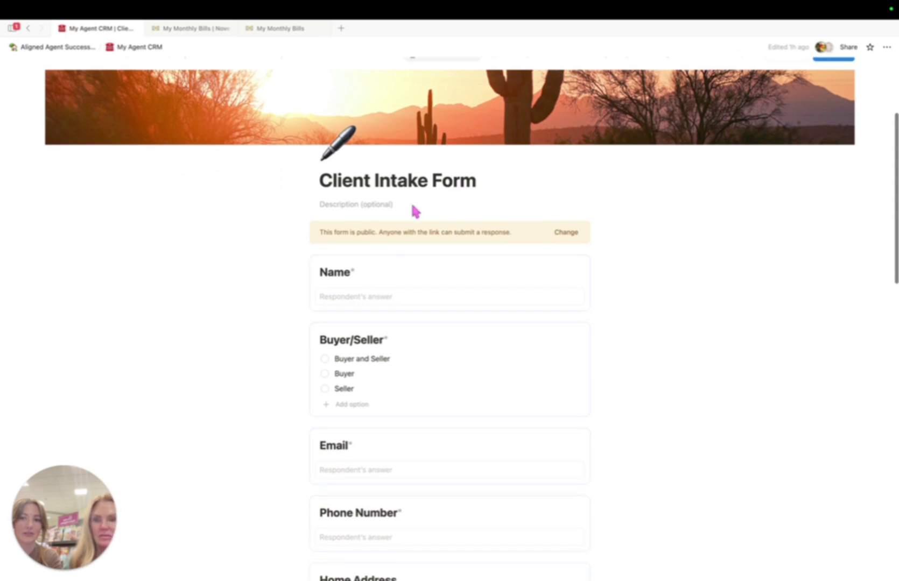
scroll(457, 196, "up", 3)
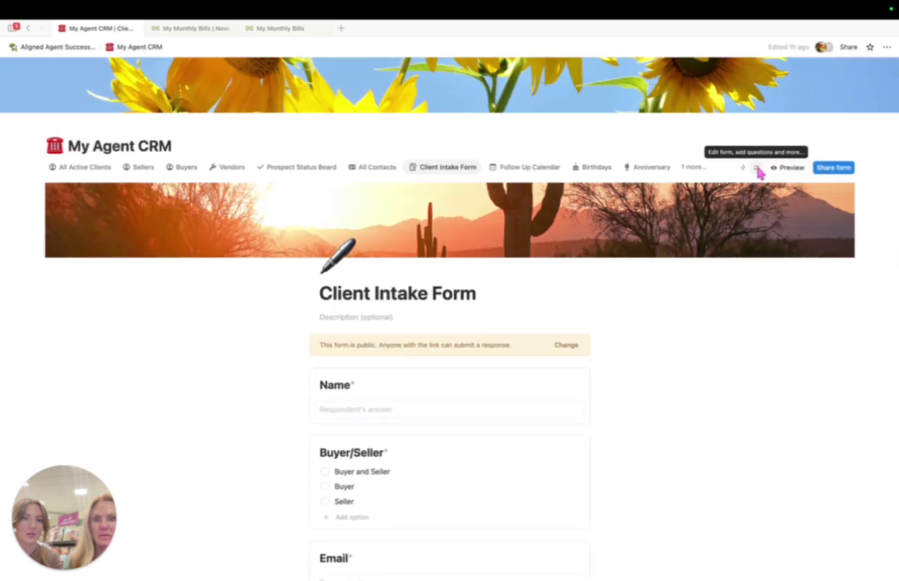
left_click(756, 168)
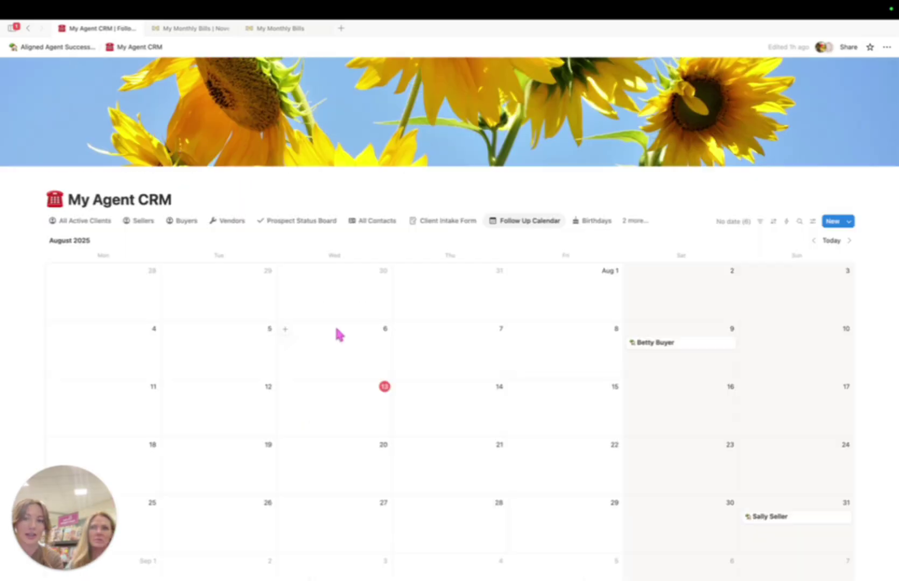
Step: Look over the August 2025 entries on the Follow Up Calendar
scroll(337, 329, "down", 2)
scroll(338, 333, "down", 1)
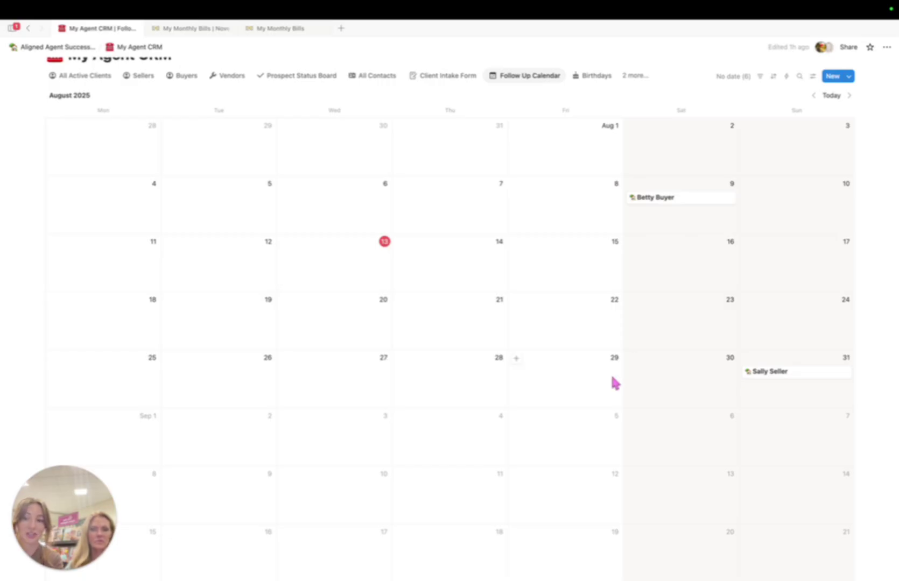
scroll(614, 382, "up", 1)
Step: Open the buyer client scheduled for August 9 on the Follow Up Calendar and review the contact's properties
left_click(660, 282)
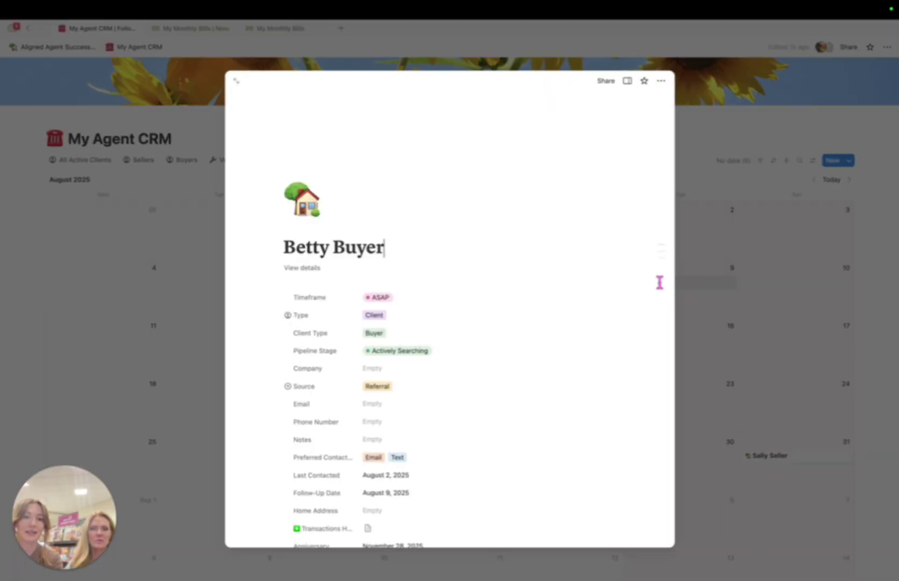
scroll(402, 267, "down", 5)
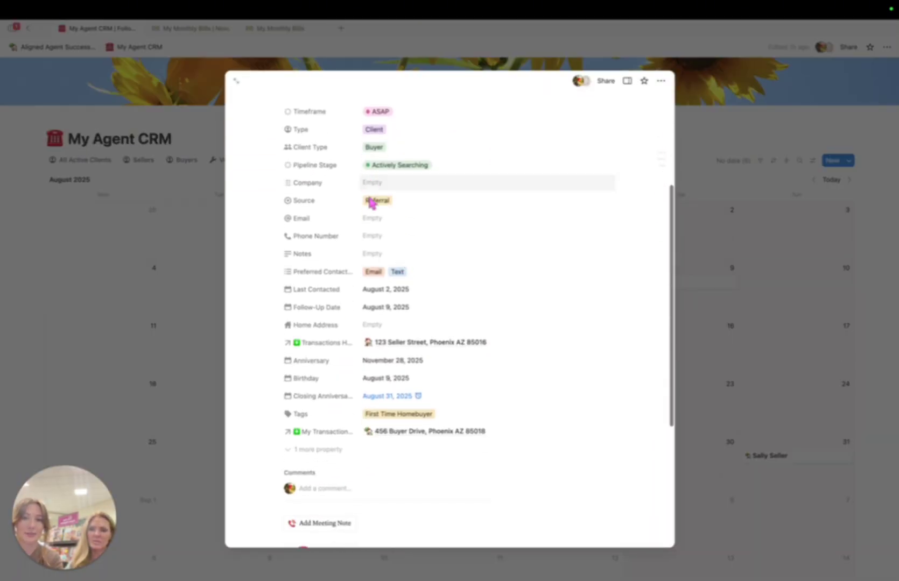
scroll(421, 326, "up", 5)
scroll(387, 272, "down", 1)
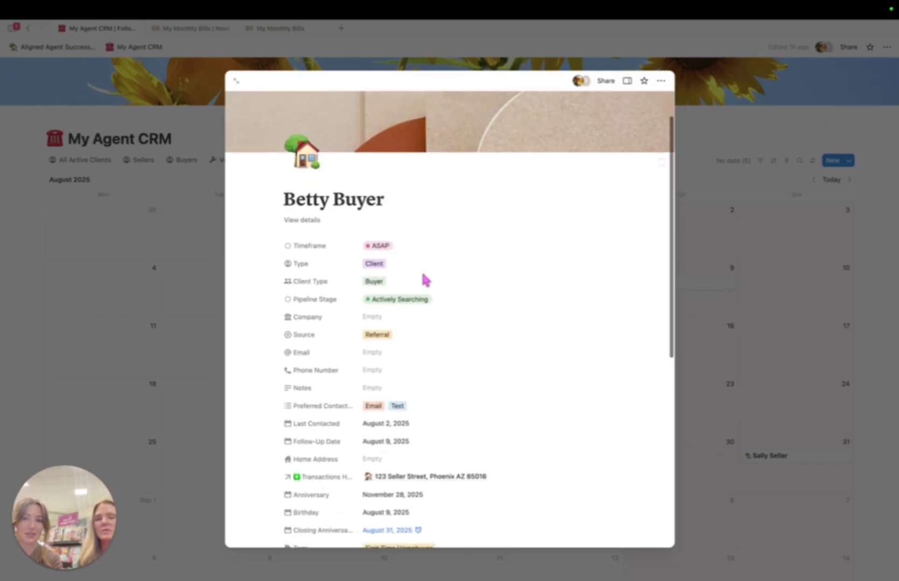
scroll(425, 277, "down", 3)
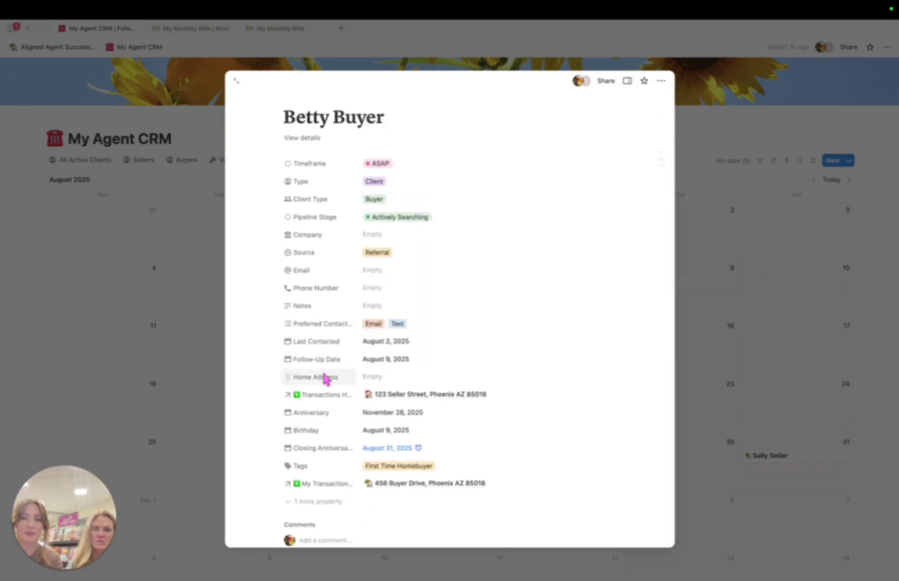
Step: Set the open buyer client's Follow-Up Date to August 31, 2025, and close the contact record
left_click(401, 366)
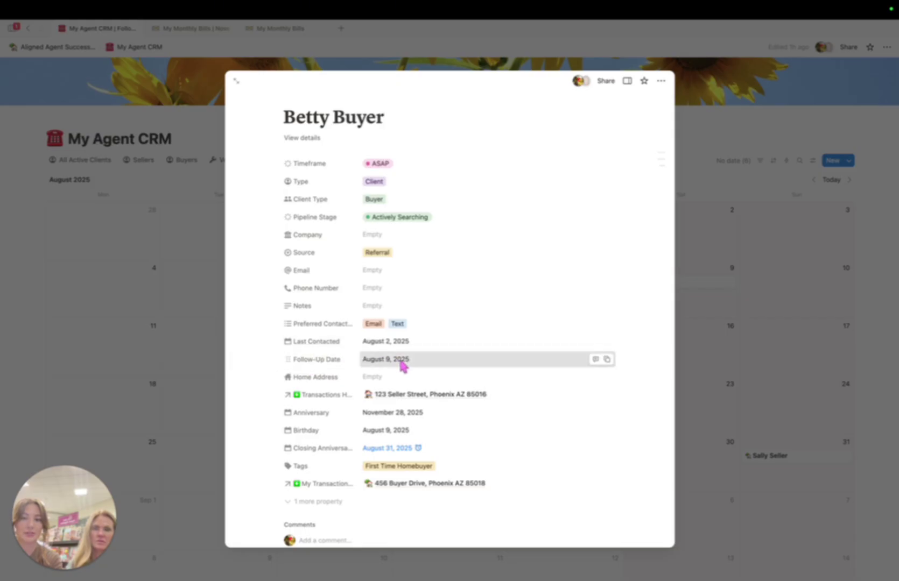
left_click(462, 250)
left_click(739, 270)
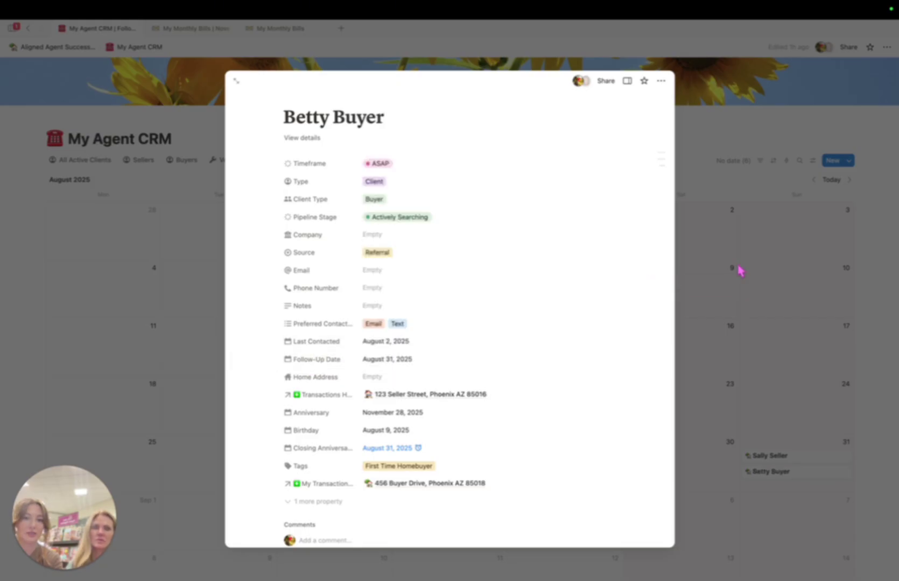
left_click(734, 155)
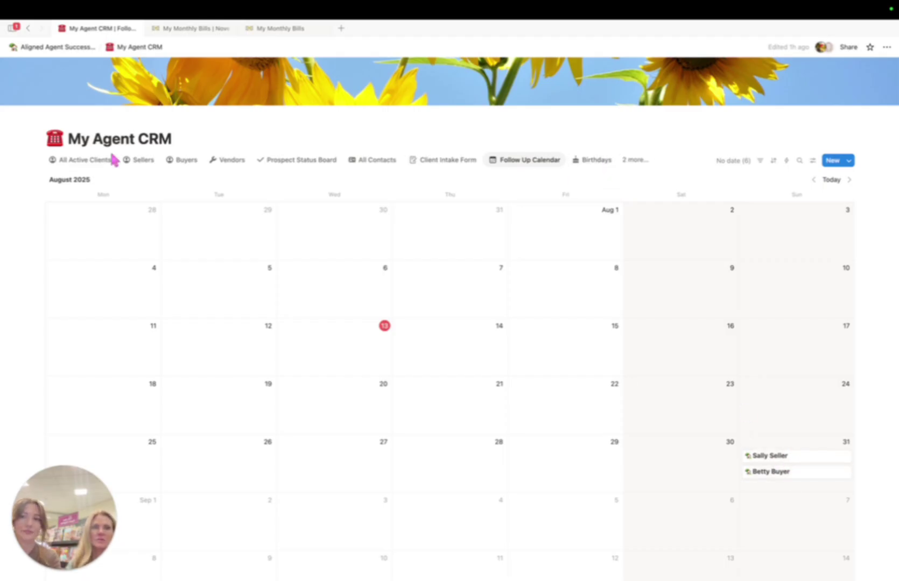
Step: Open Instructions + FAQ's - Start Here from the Aligned Agent Success Suite home page and expand the Start Here section
left_click(87, 51)
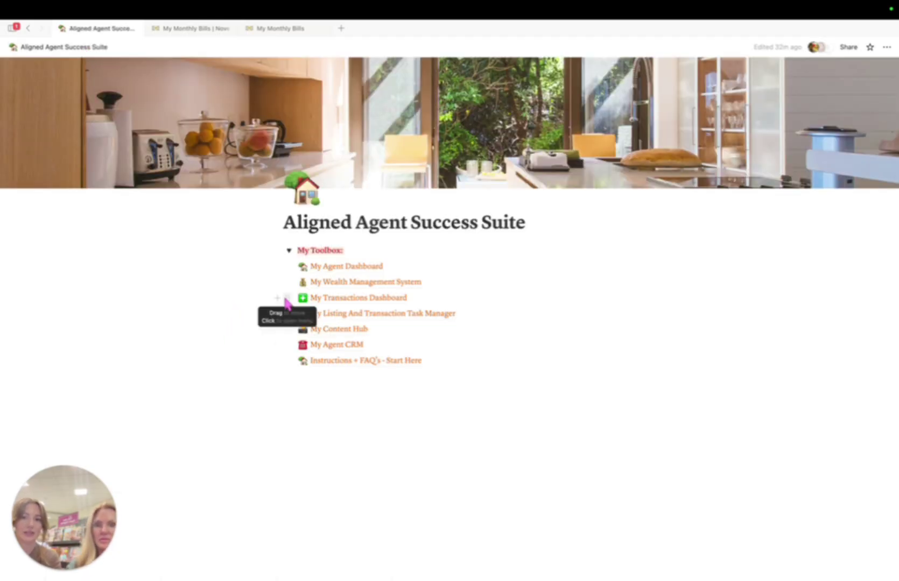
mouse_move(347, 366)
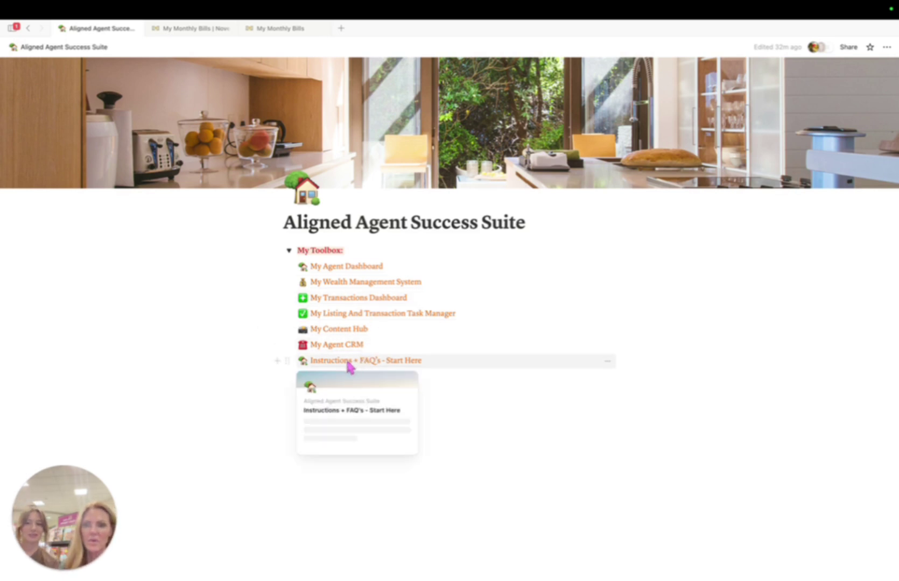
left_click(347, 366)
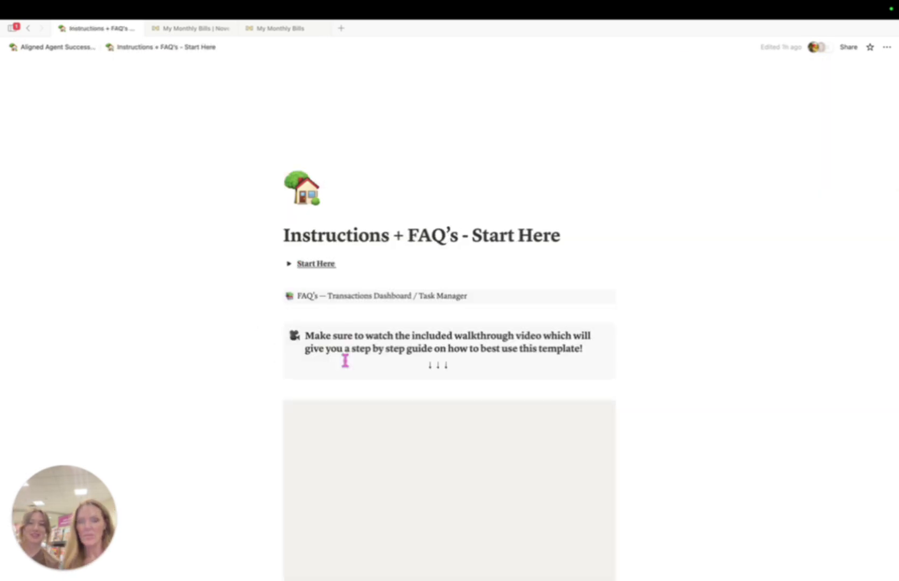
scroll(655, 331, "down", 1)
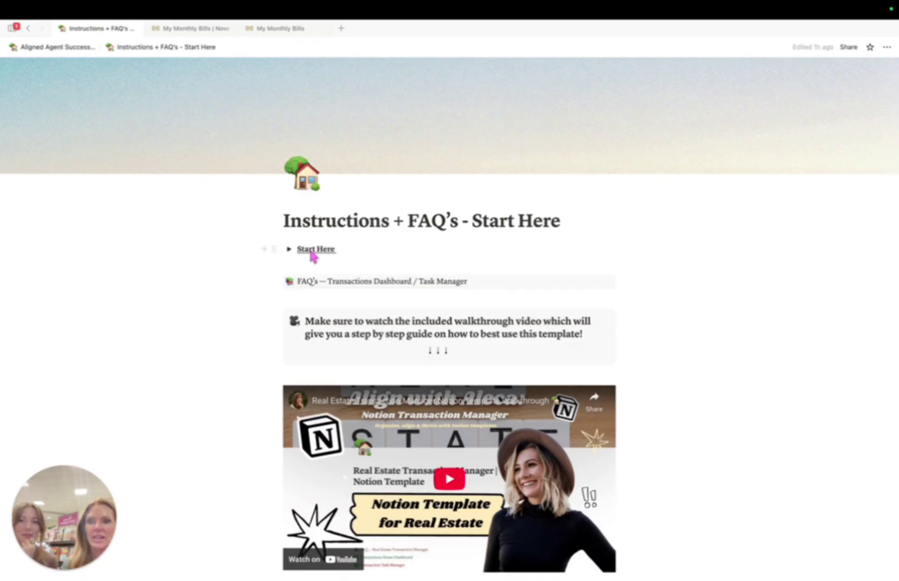
left_click(288, 250)
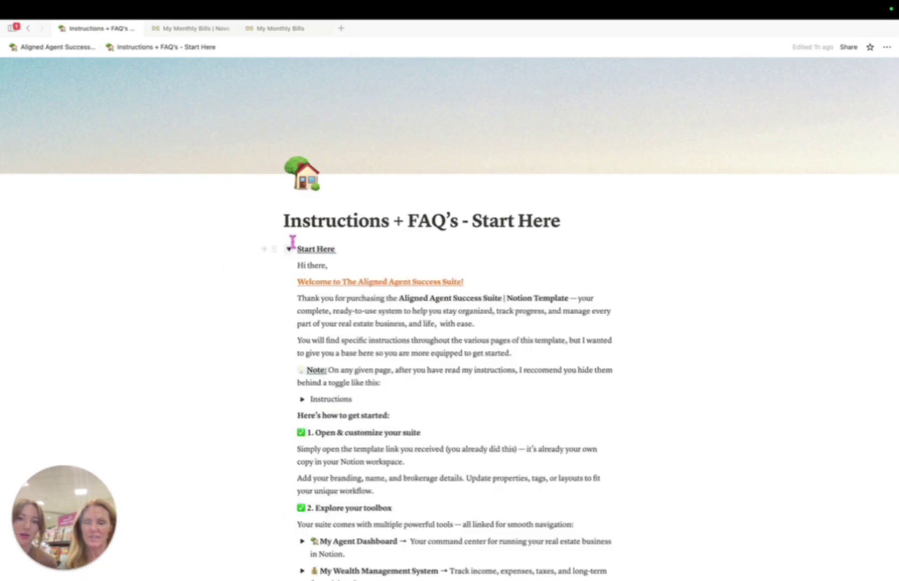
Step: Read through the Start Here getting-started steps, down to the walkthrough video, and return to the Quick Guide entry
scroll(209, 408, "down", 3)
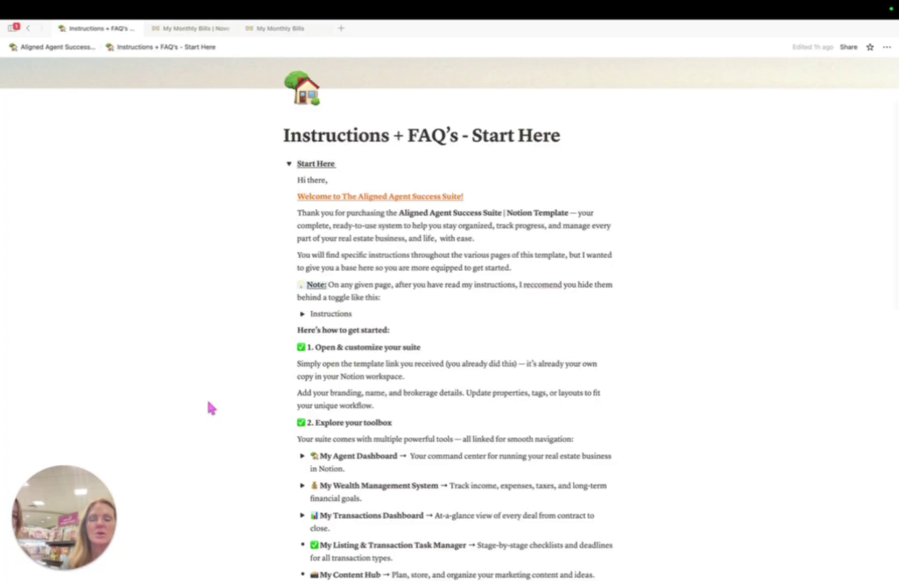
scroll(209, 408, "down", 1)
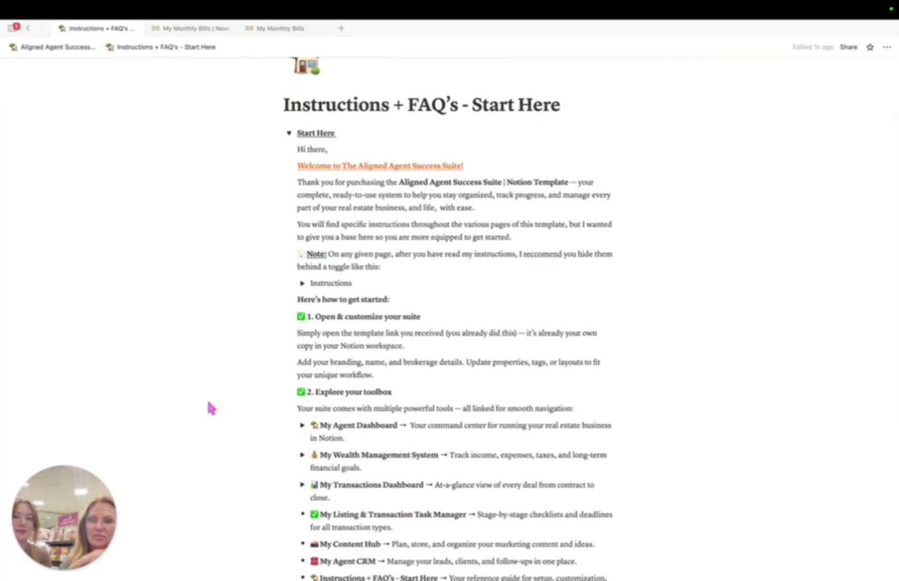
scroll(209, 407, "down", 5)
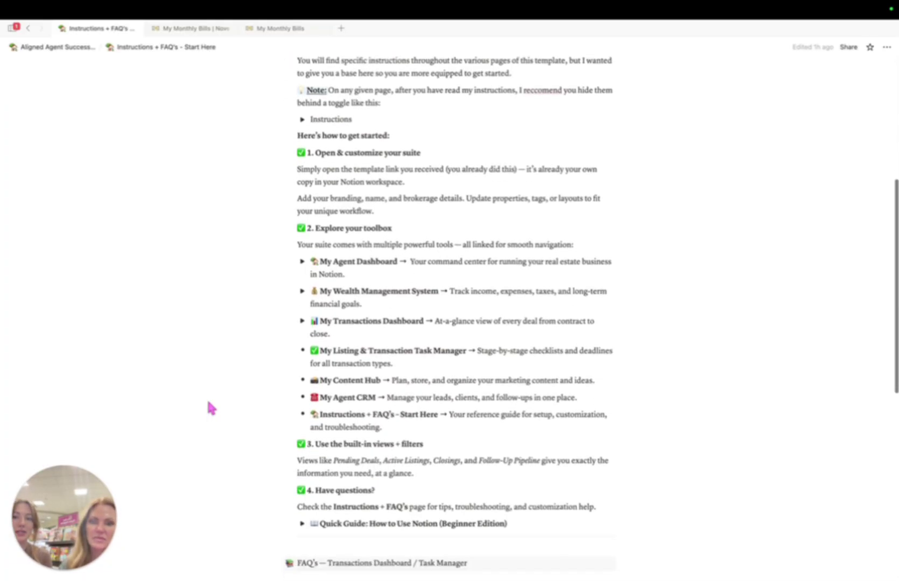
scroll(210, 408, "down", 7)
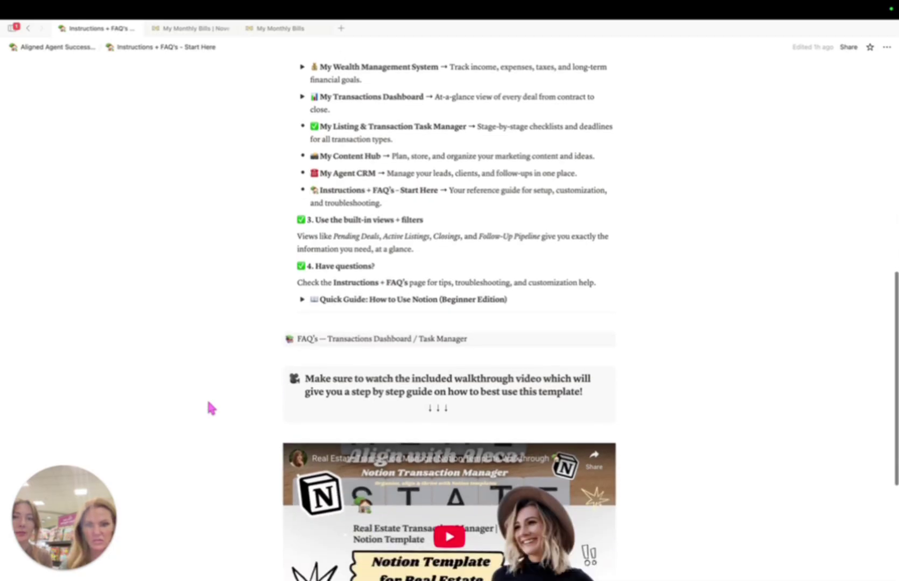
scroll(210, 408, "down", 3)
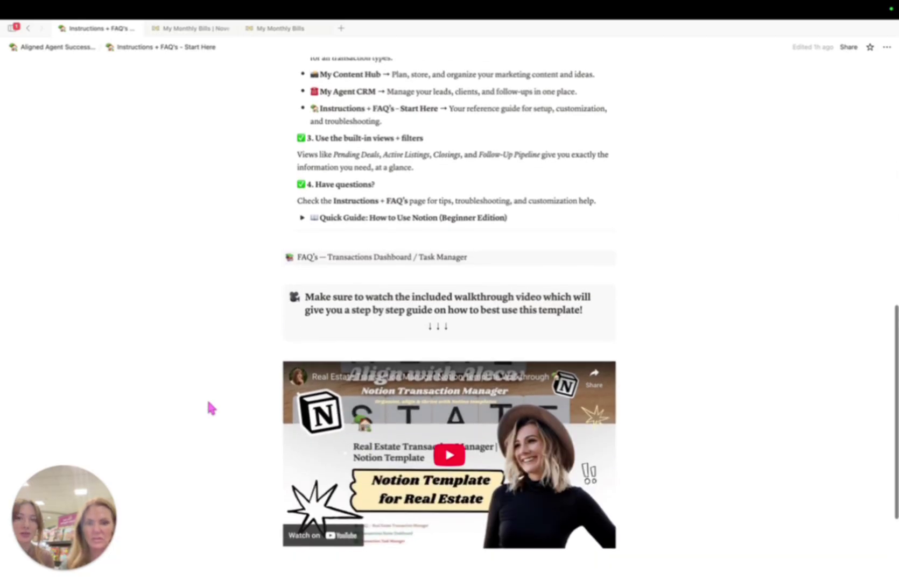
scroll(210, 408, "down", 4)
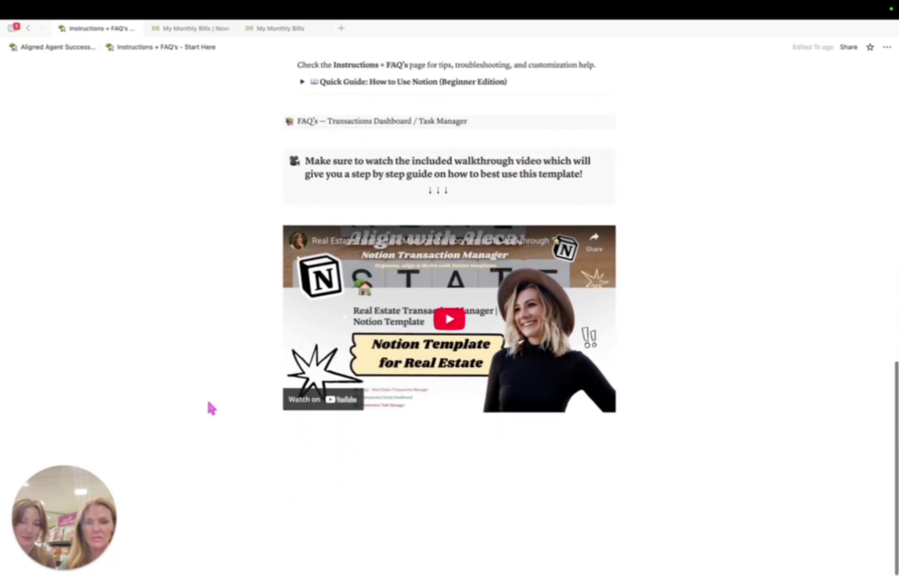
scroll(210, 407, "up", 9)
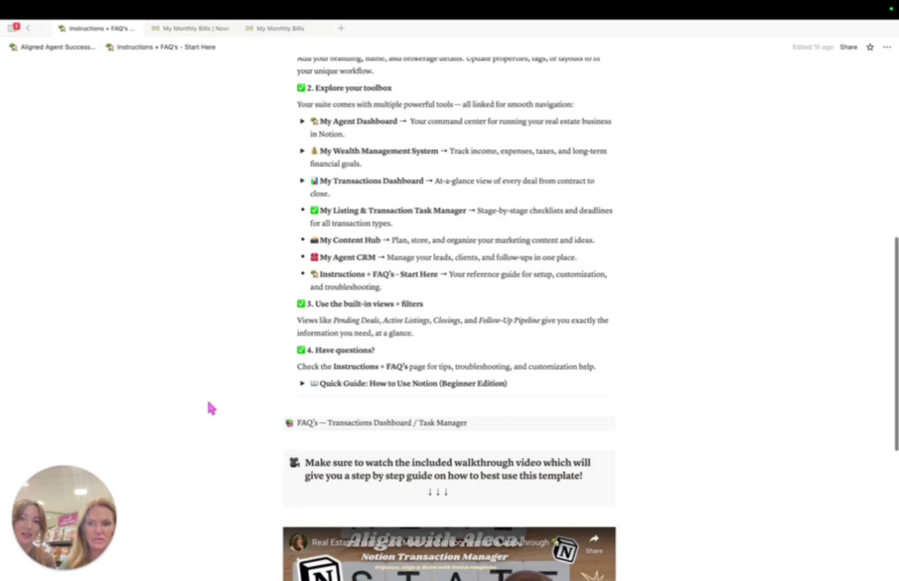
Step: Expand Quick Guide: How to Use Notion (Beginner Edition) and read through its sections
left_click(302, 383)
scroll(344, 430, "down", 5)
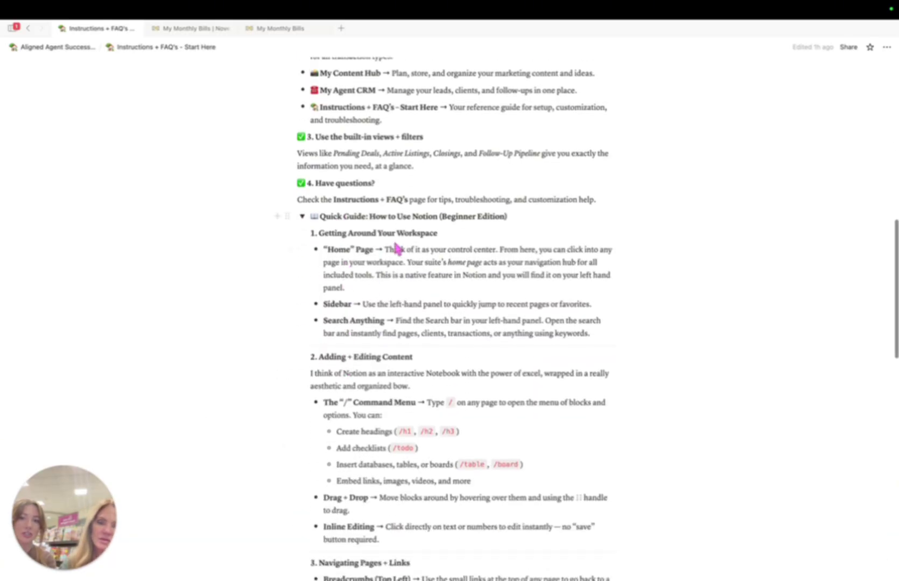
scroll(430, 276, "down", 9)
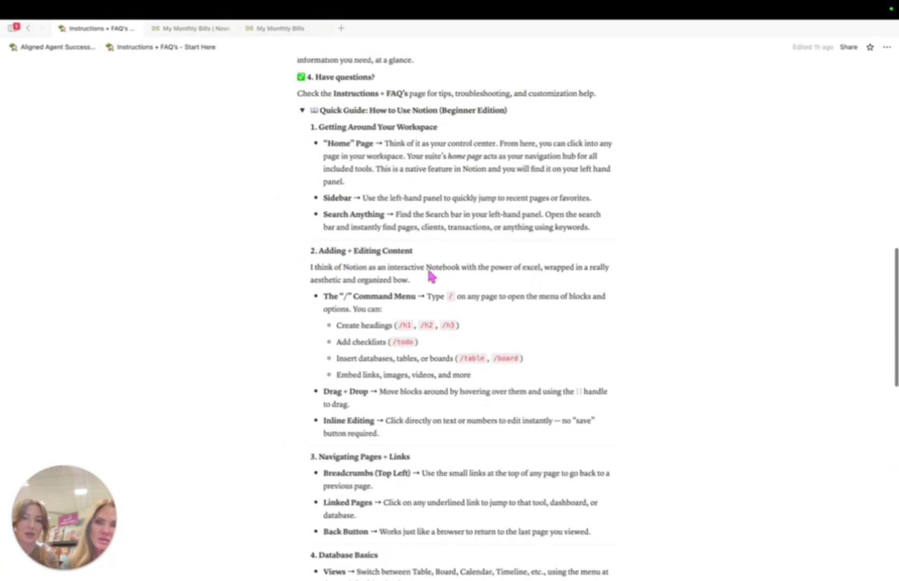
scroll(432, 210, "down", 3)
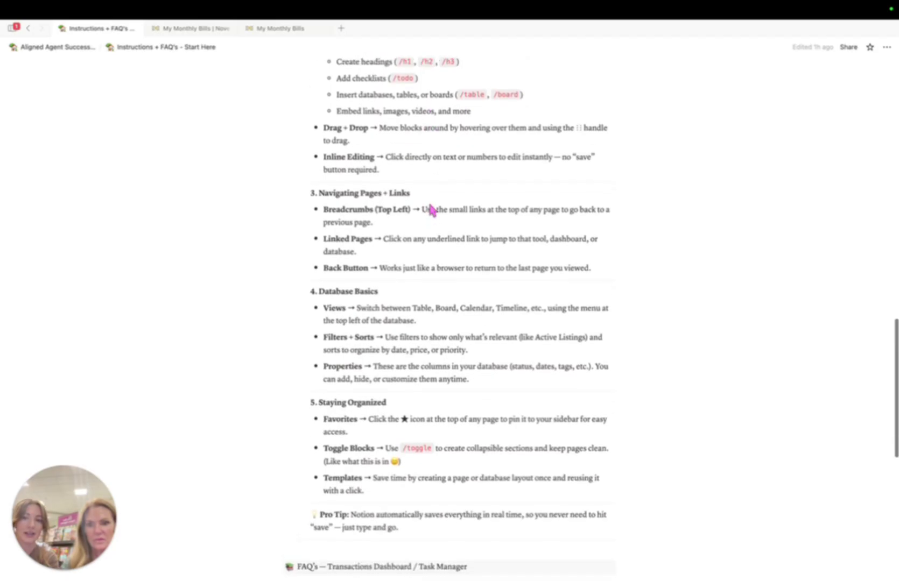
scroll(432, 209, "up", 1)
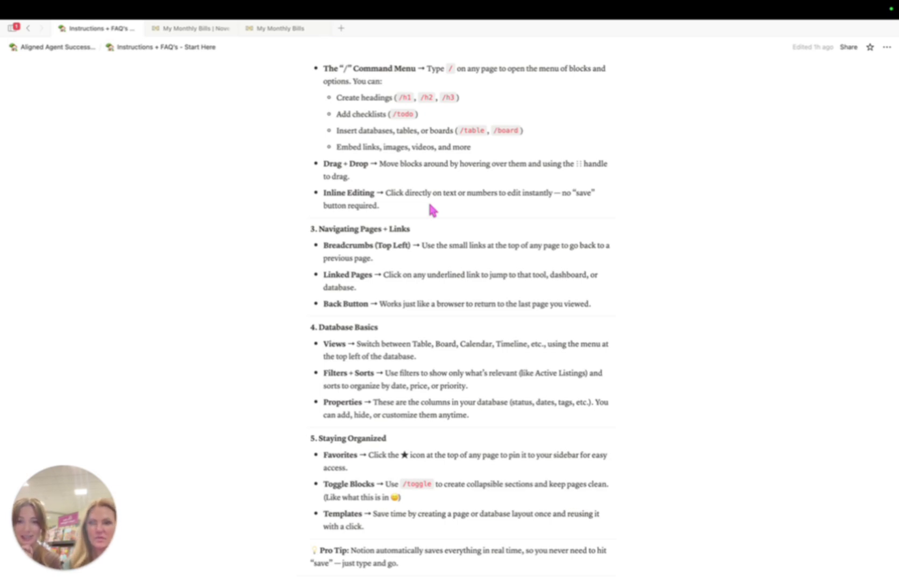
scroll(430, 209, "up", 2)
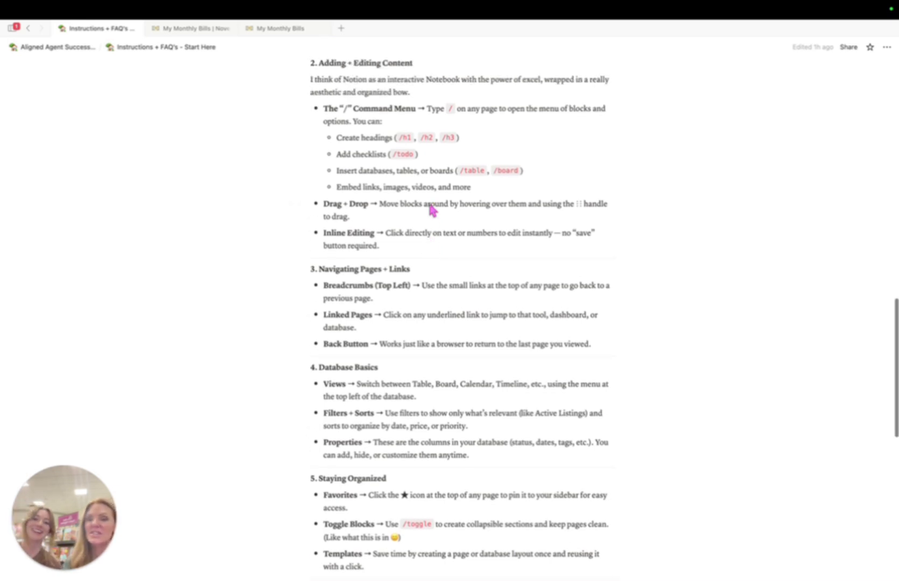
scroll(239, 290, "up", 10)
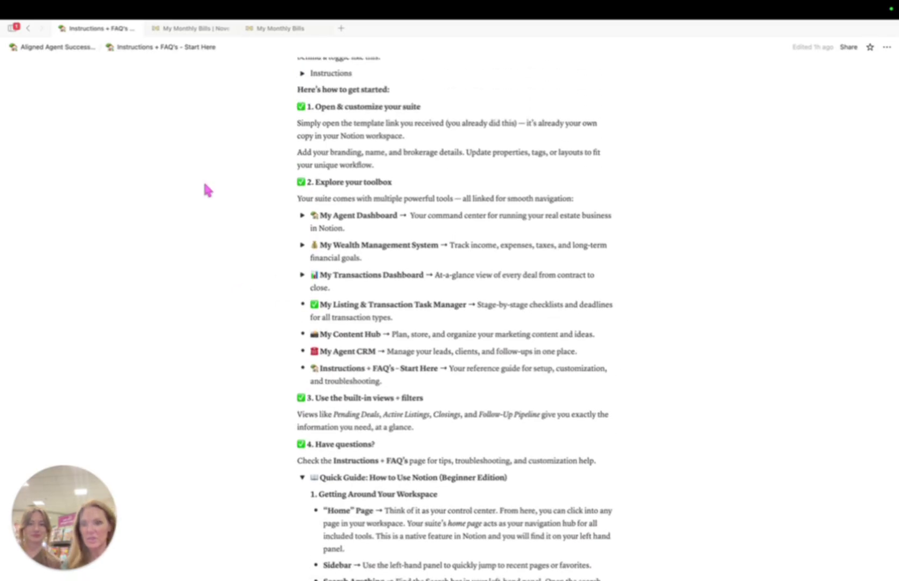
scroll(205, 184, "up", 6)
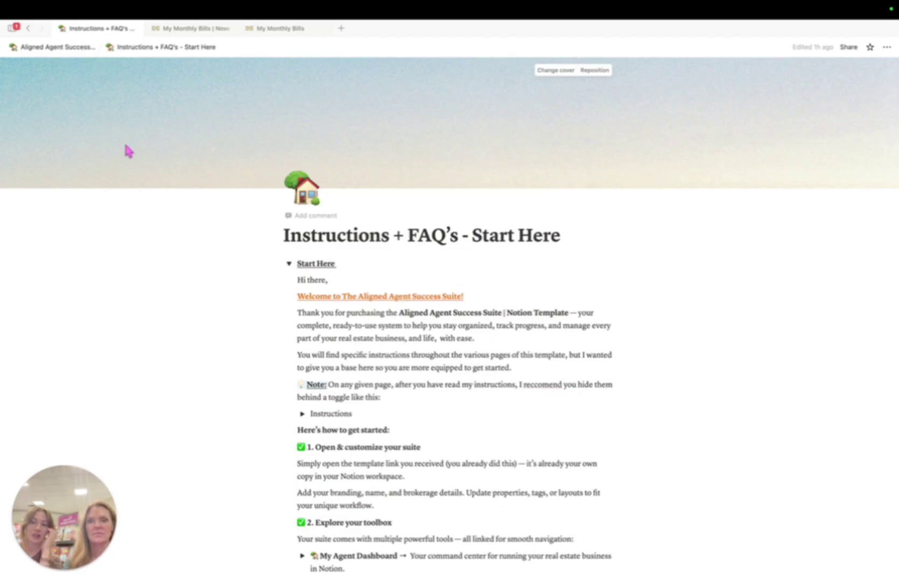
Step: Return to the suite's home page, browse its cover gallery as far as the NASA Archive images, and close the gallery
left_click(81, 47)
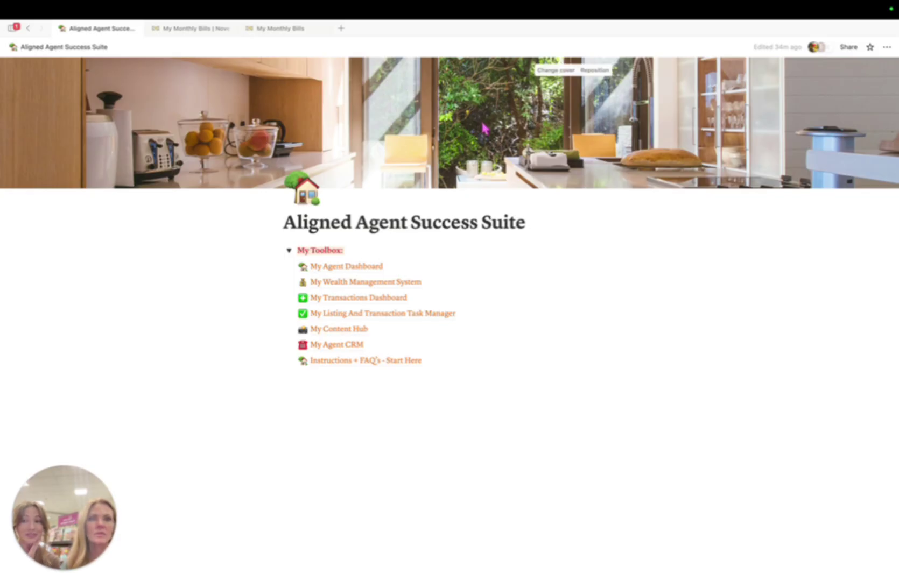
left_click(554, 74)
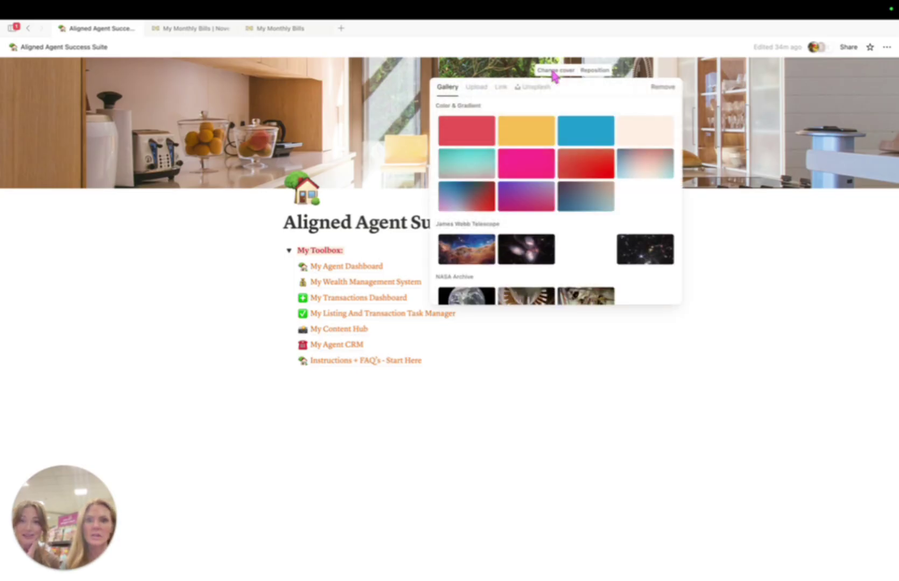
scroll(604, 225, "down", 3)
scroll(606, 223, "down", 4)
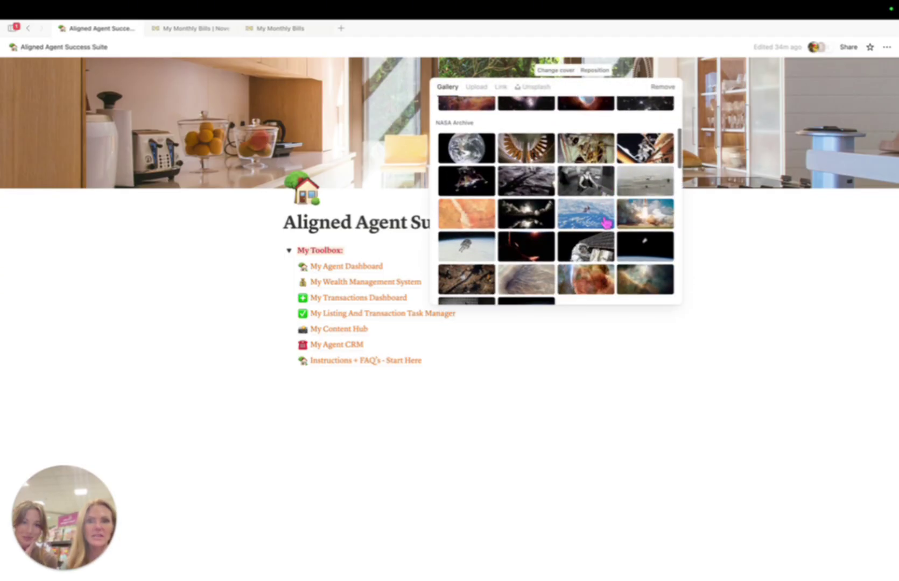
left_click(417, 289)
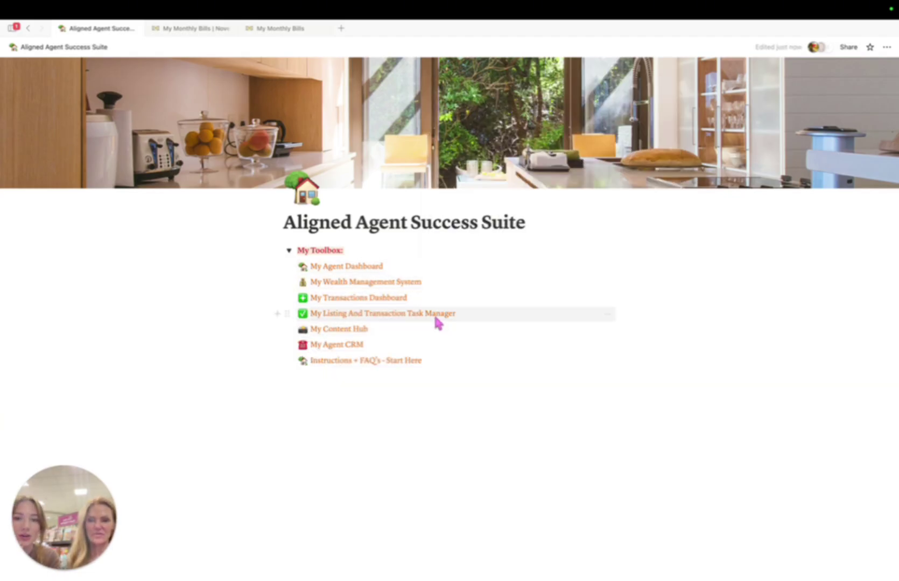
Step: Open the Income & Commission Allocation Planner Page in My Wealth Management System and review all columns of the closings table
left_click(345, 283)
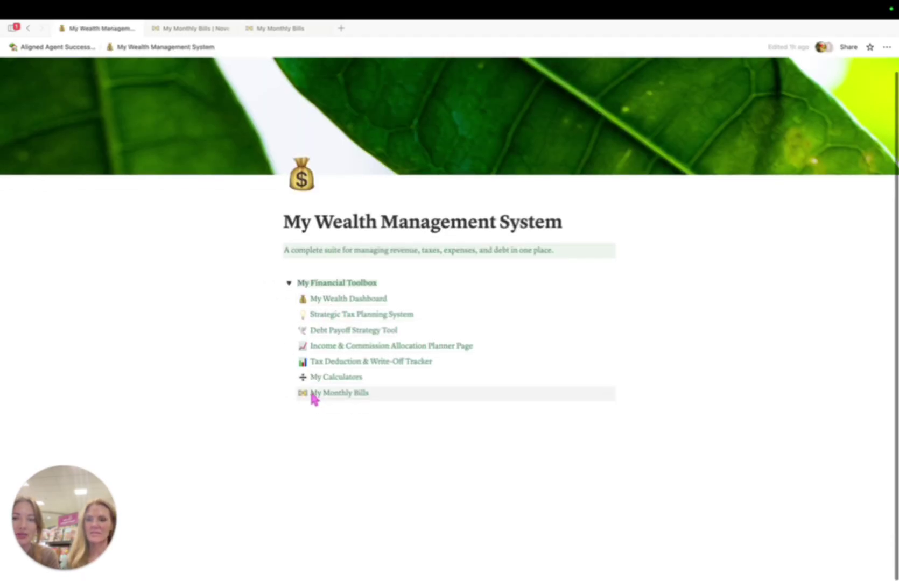
left_click(315, 349)
scroll(312, 359, "down", 4)
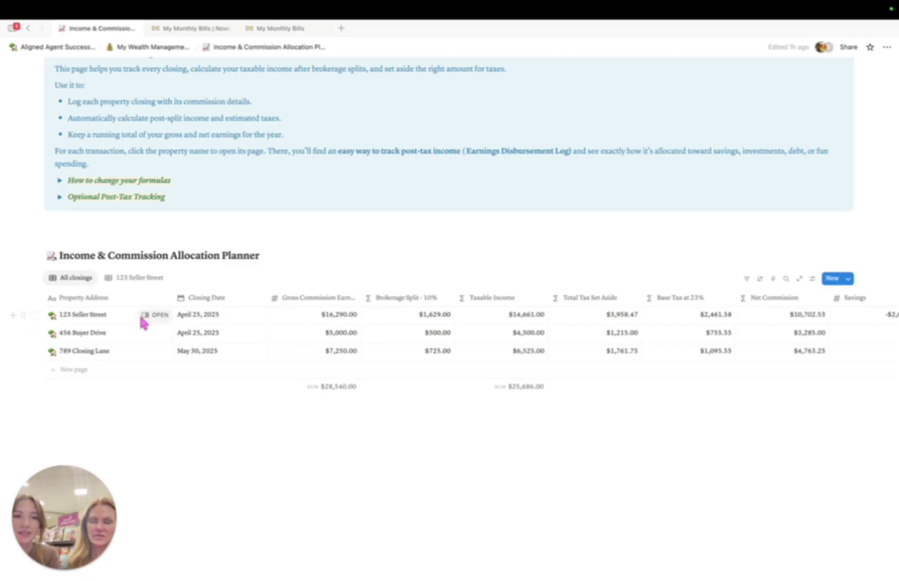
scroll(142, 323, "right", 5)
scroll(143, 323, "right", 2)
scroll(143, 323, "left", 8)
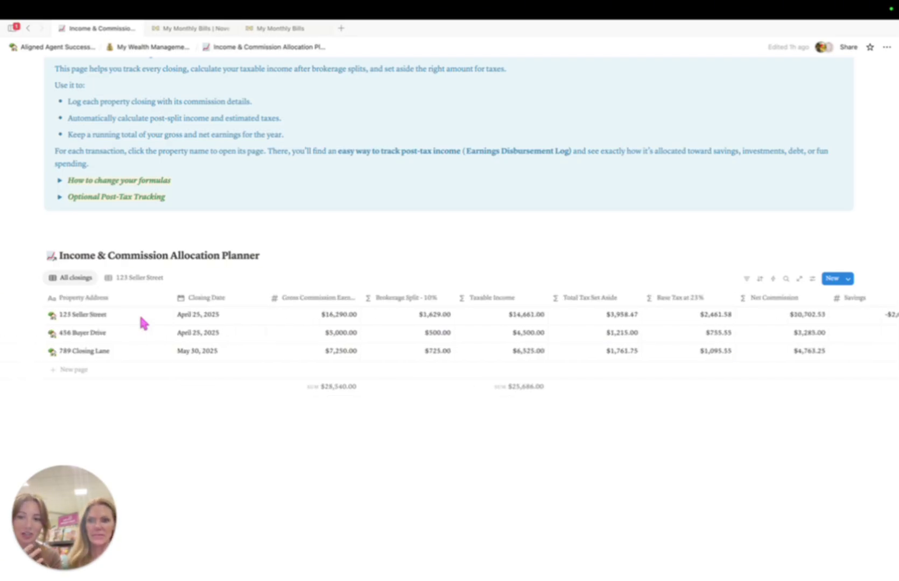
Step: Open the first closing in the planner and review its commission values and earnings disbursement items
left_click(155, 315)
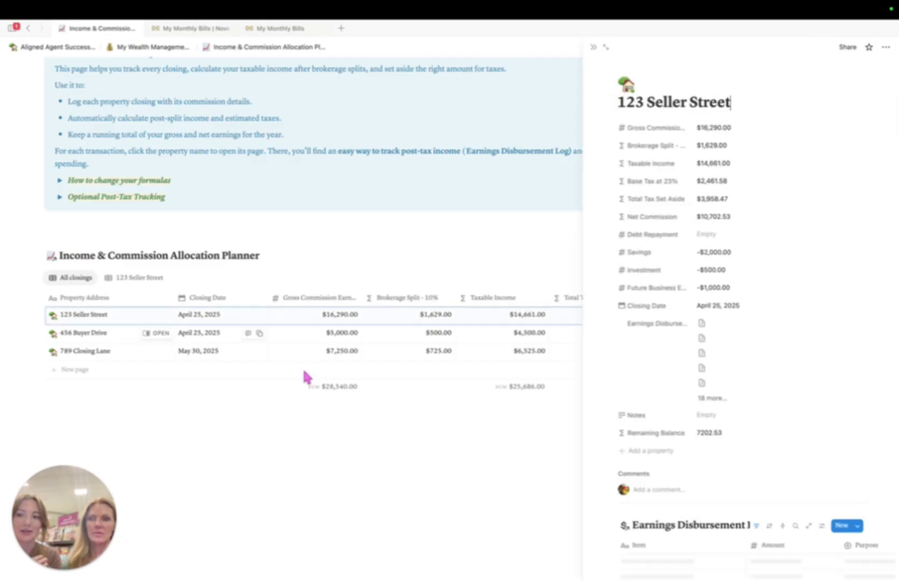
scroll(667, 395, "down", 4)
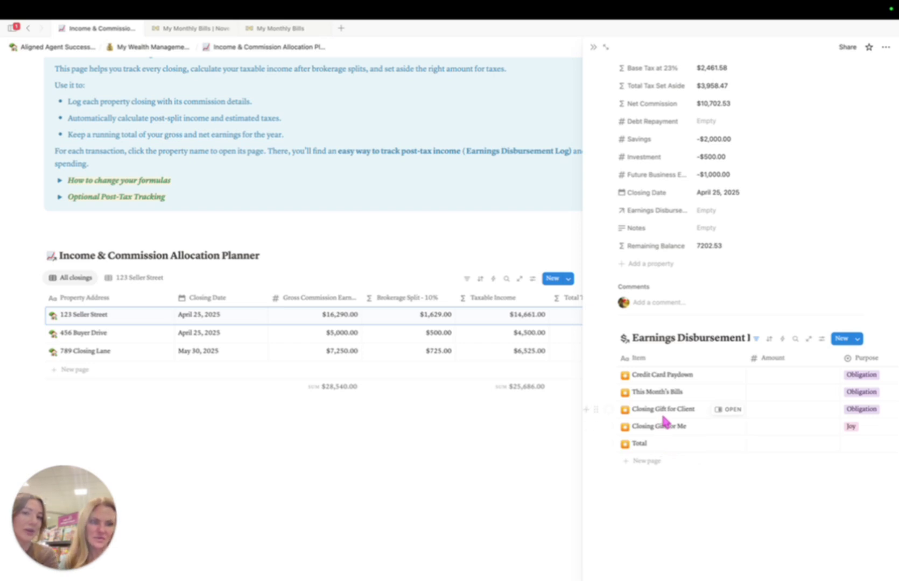
scroll(663, 253, "up", 3)
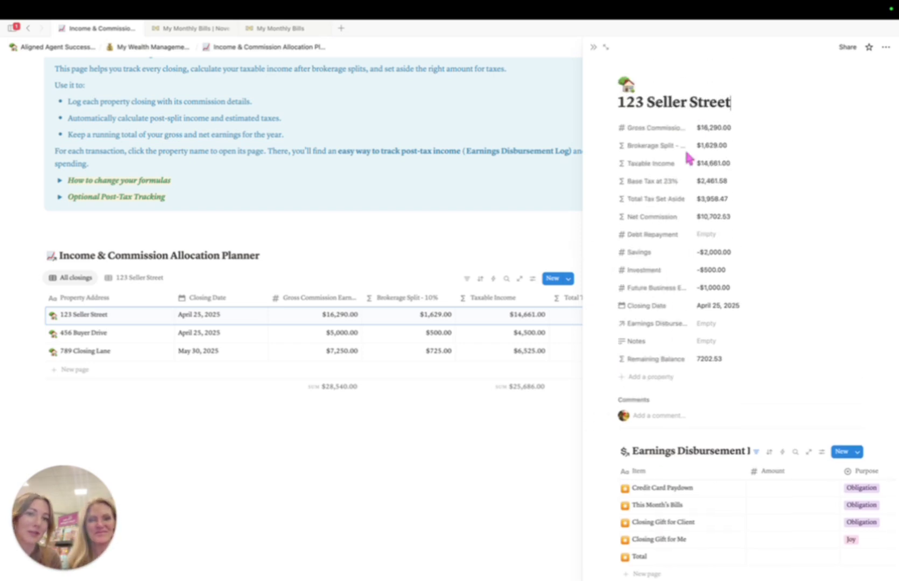
left_click(733, 130)
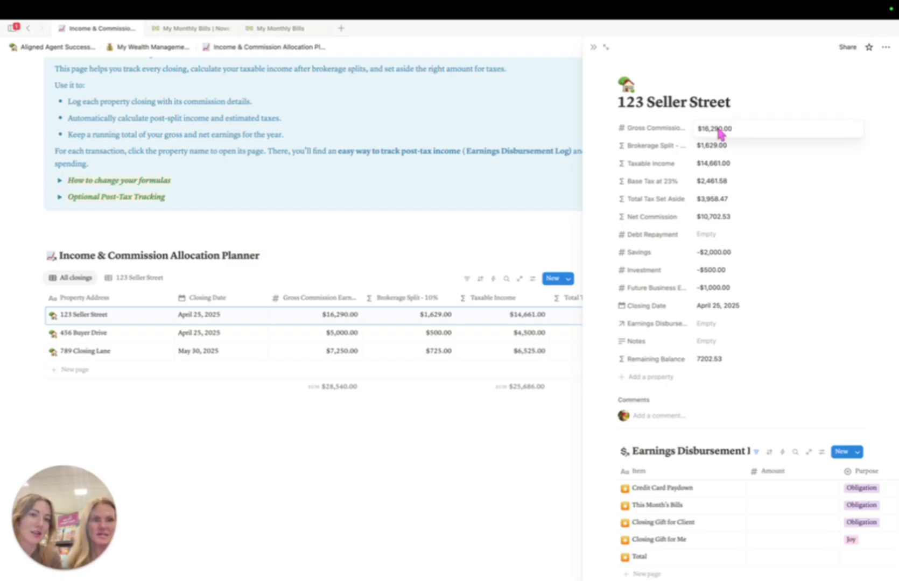
left_click(722, 156)
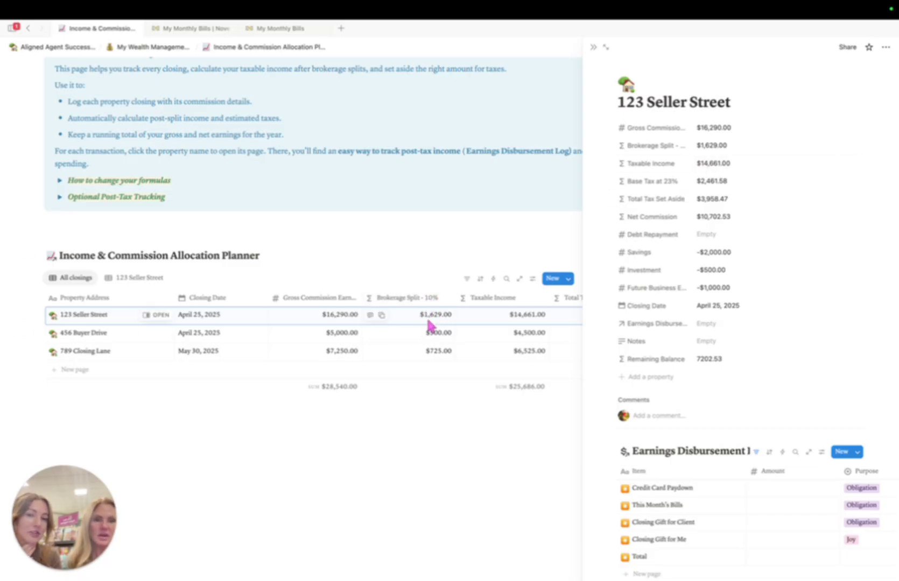
Step: Change the brokerage split column's formula to Gross Commission Earned * 0.15 and close its property settings
left_click(417, 299)
mouse_move(424, 340)
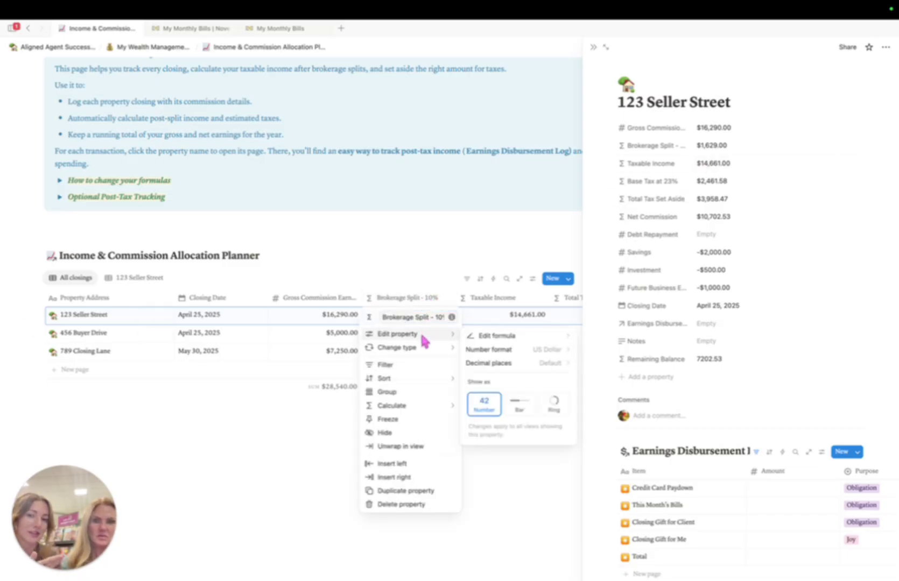
left_click(490, 335)
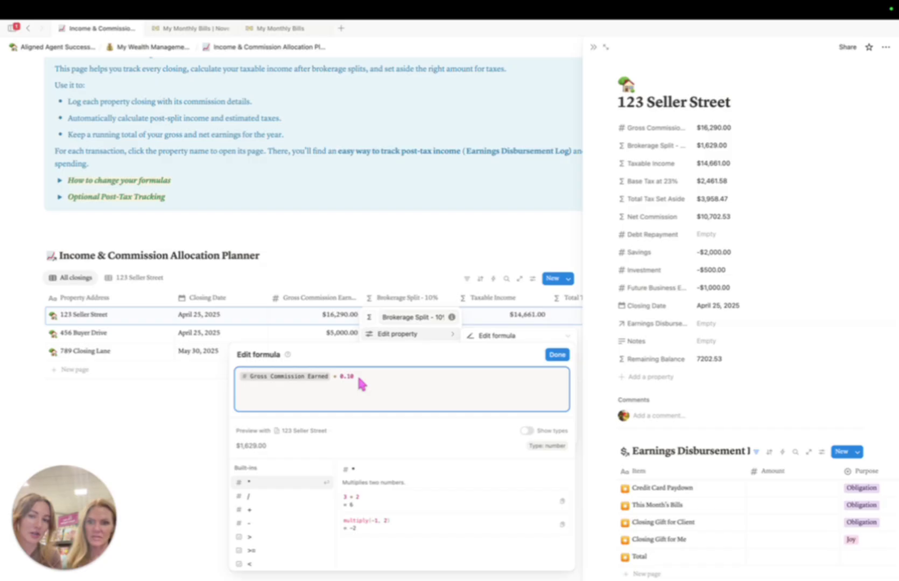
key("BackSpace")
key("BackSpace")
type("5 *")
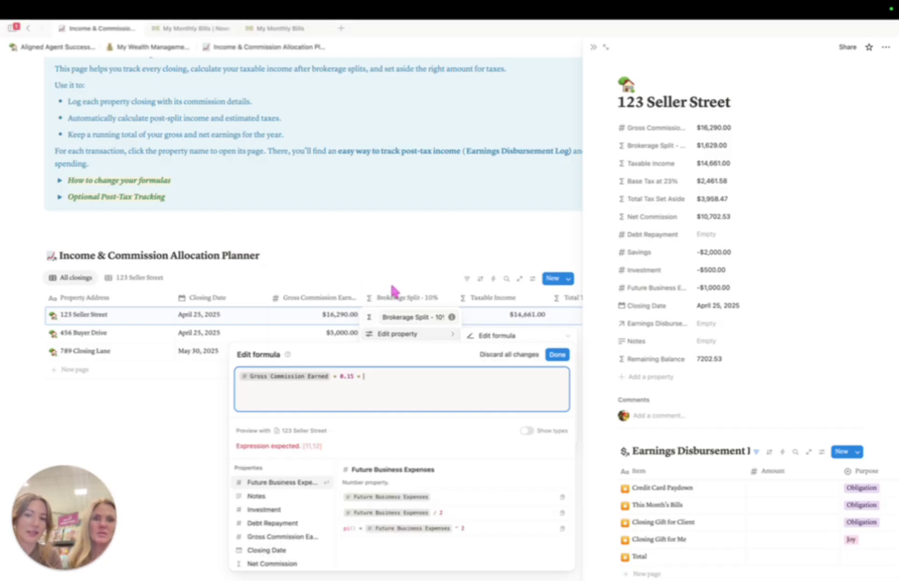
key("BackSpace")
key("BackSpace")
key("BackSpace")
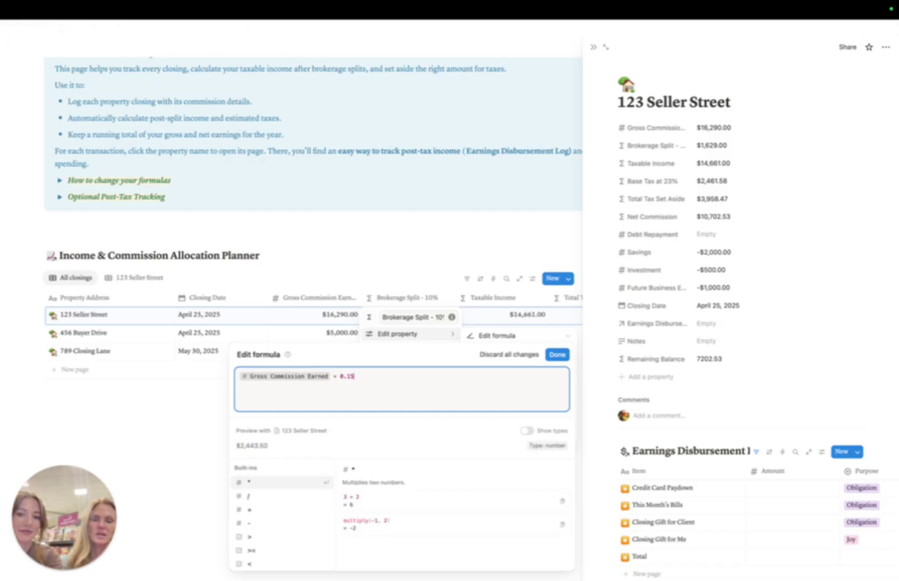
left_click(208, 411)
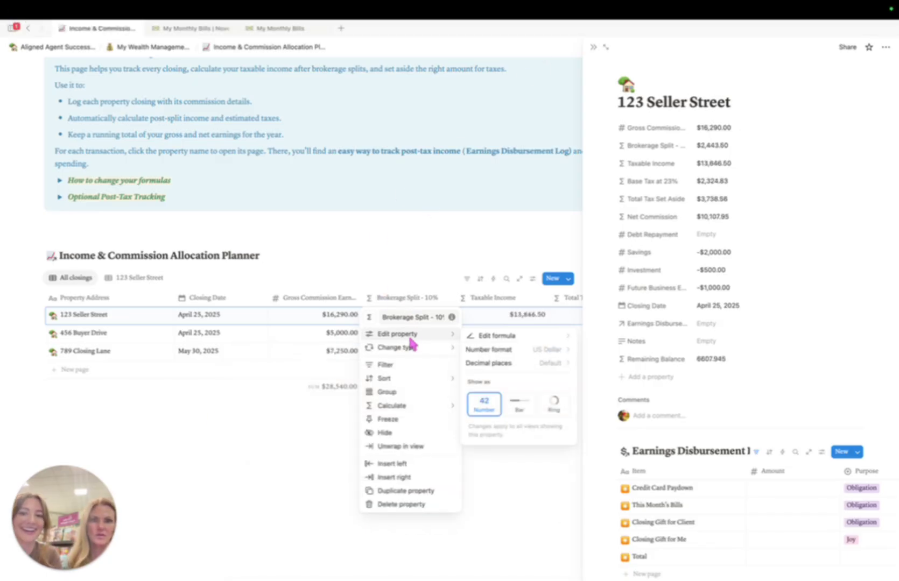
left_click(291, 402)
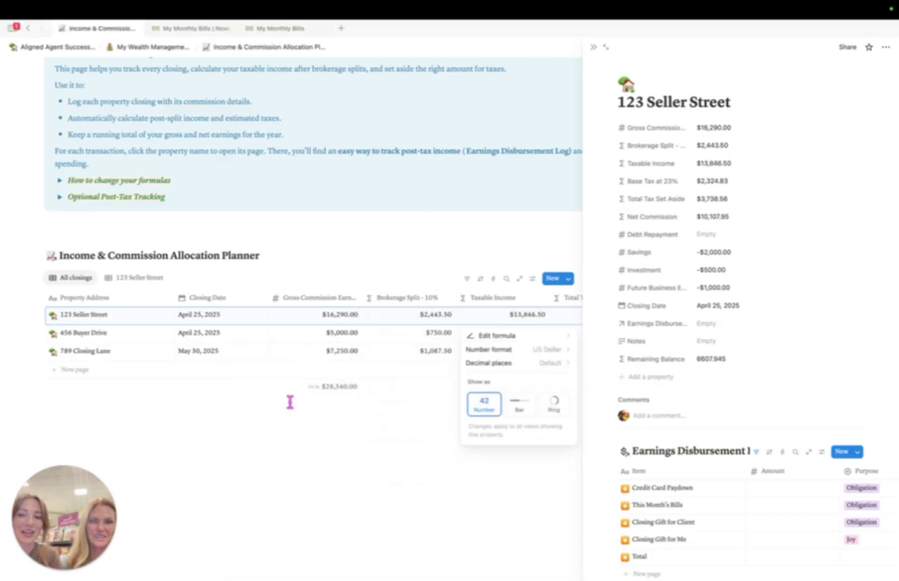
Step: Reopen the brokerage split column's formula to check its multiplier, and close it without editing
left_click(391, 308)
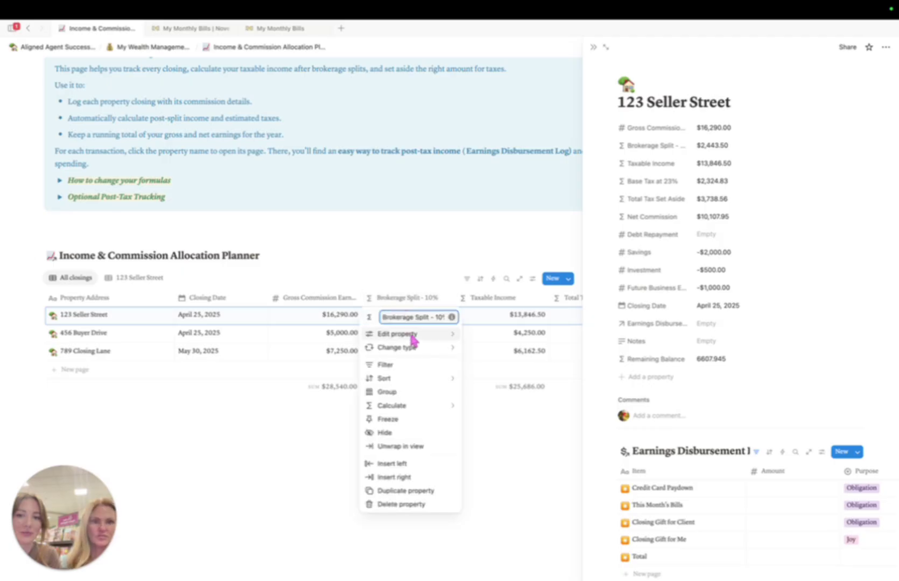
mouse_move(409, 335)
left_click(500, 336)
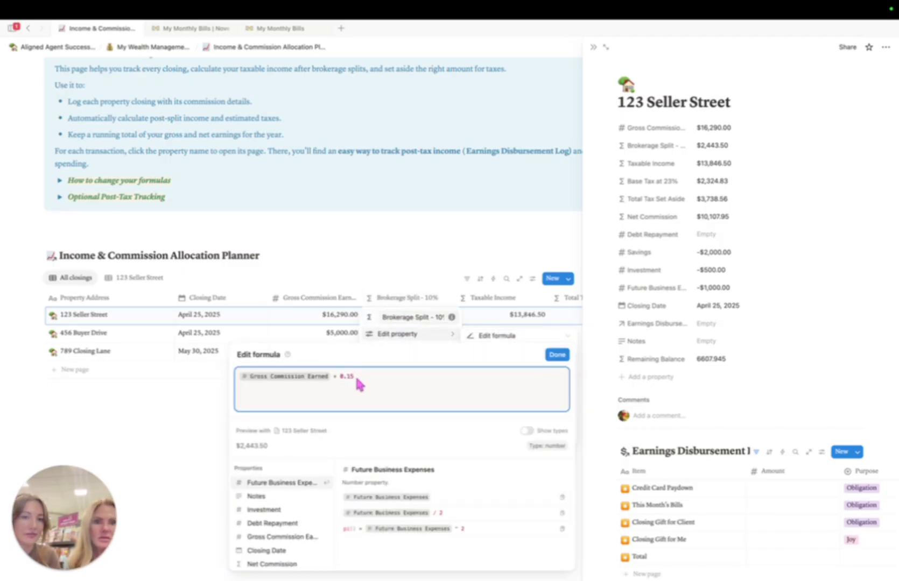
left_click(200, 387)
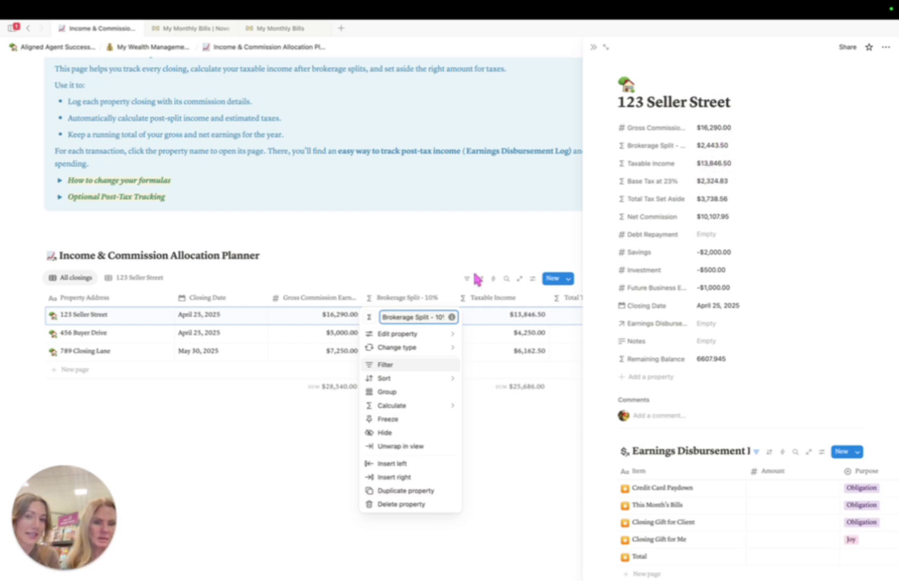
key("Escape")
Step: Change the base tax column's formula to Net Commission * 0.25 and save it
scroll(495, 301, "right", 5)
left_click(473, 301)
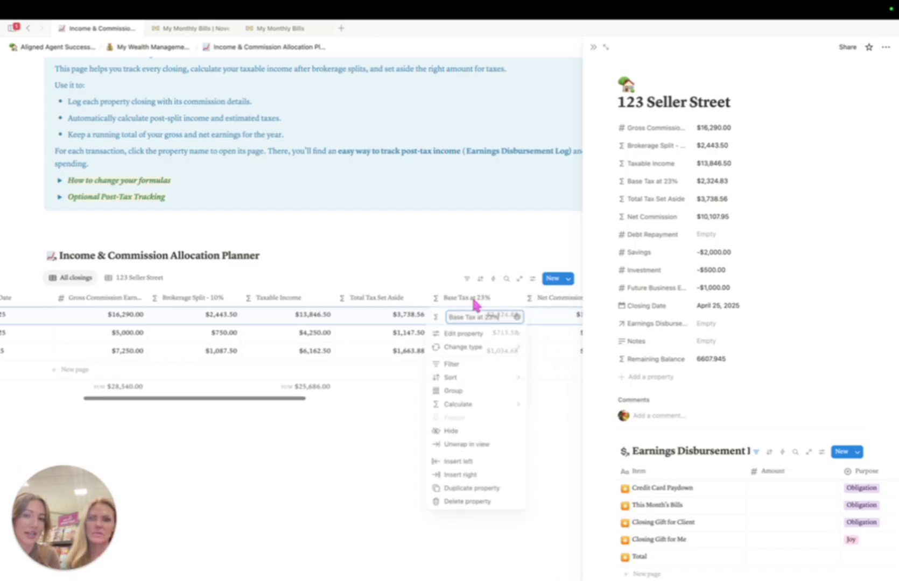
mouse_move(482, 333)
left_click(555, 335)
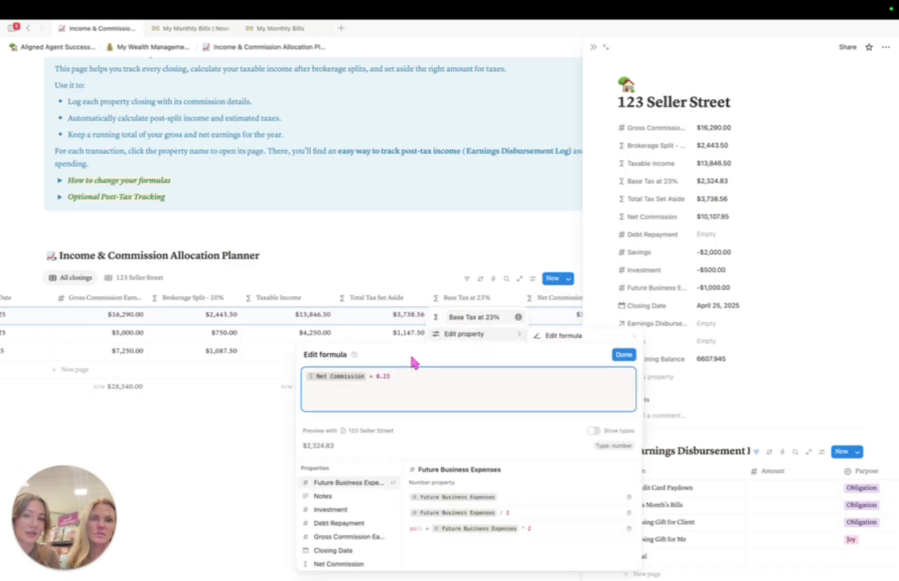
key("BackSpace")
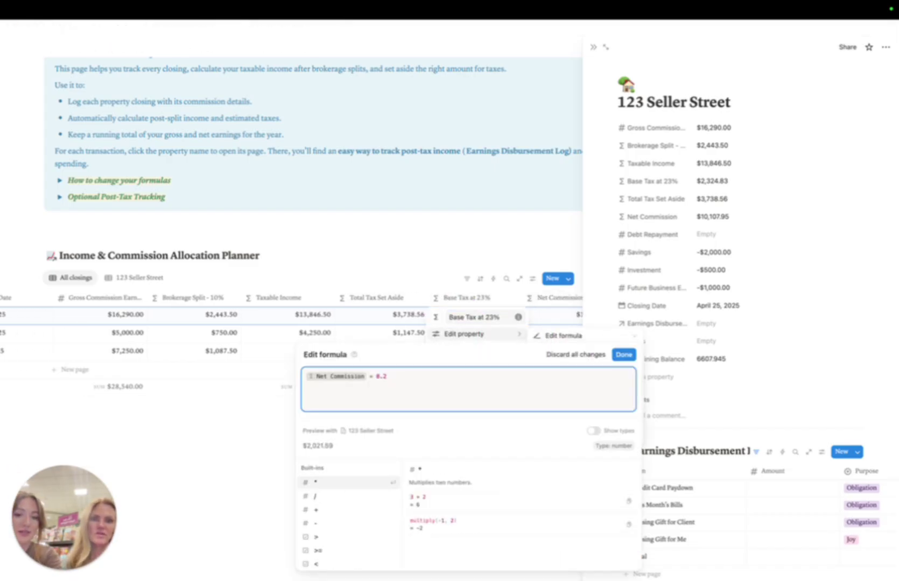
key("Return")
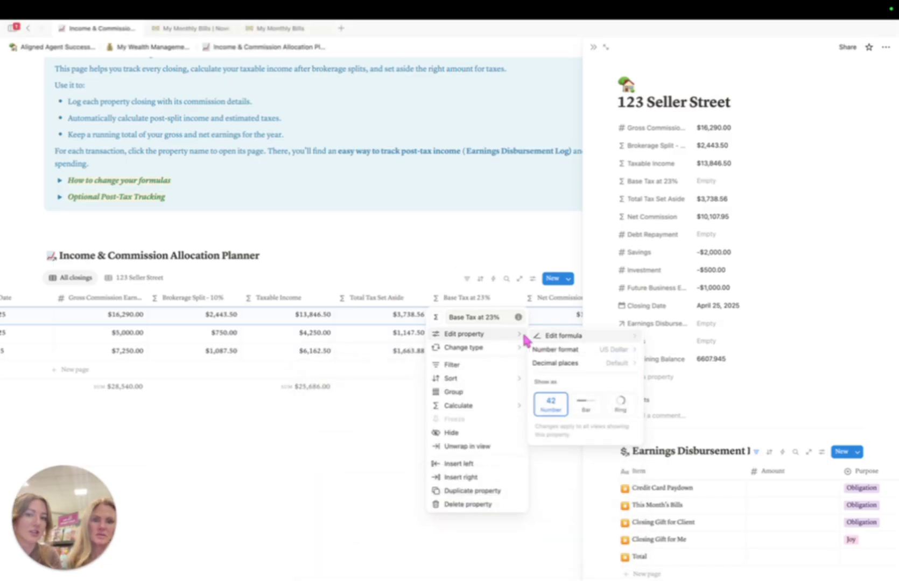
left_click(544, 337)
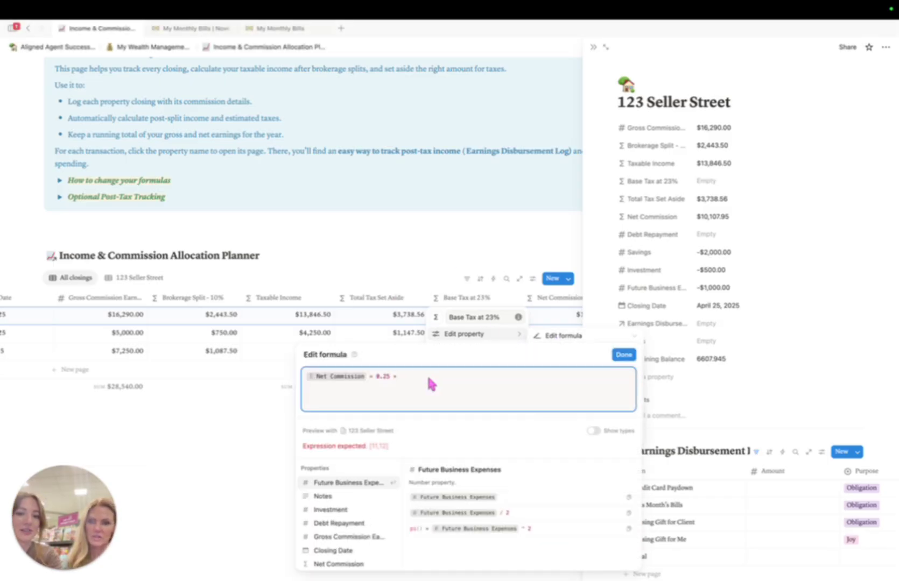
key("BackSpace")
key("BackSpace")
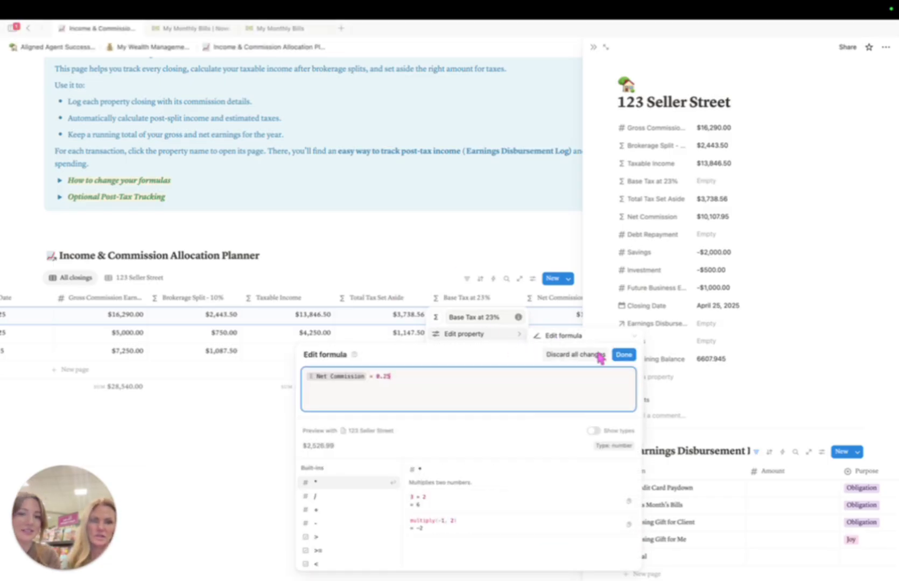
left_click(623, 355)
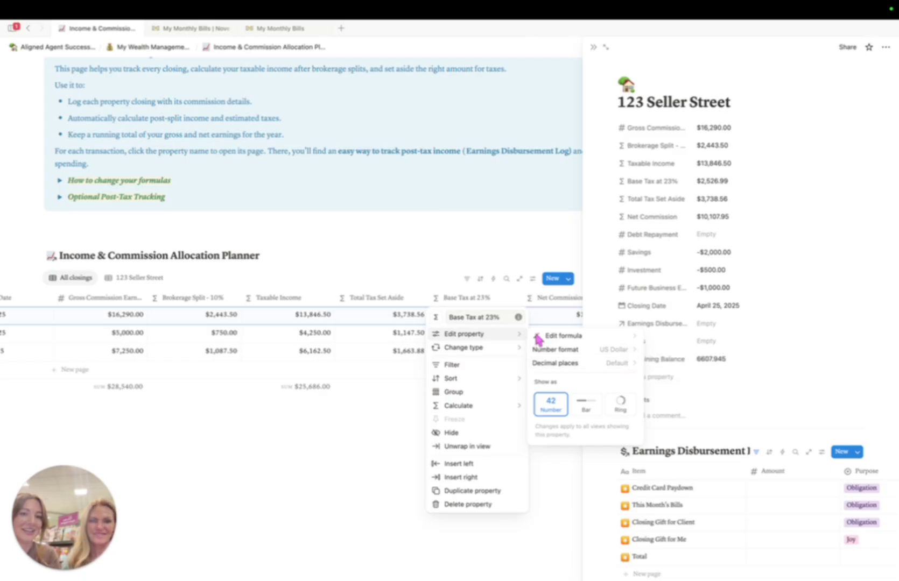
left_click(512, 242)
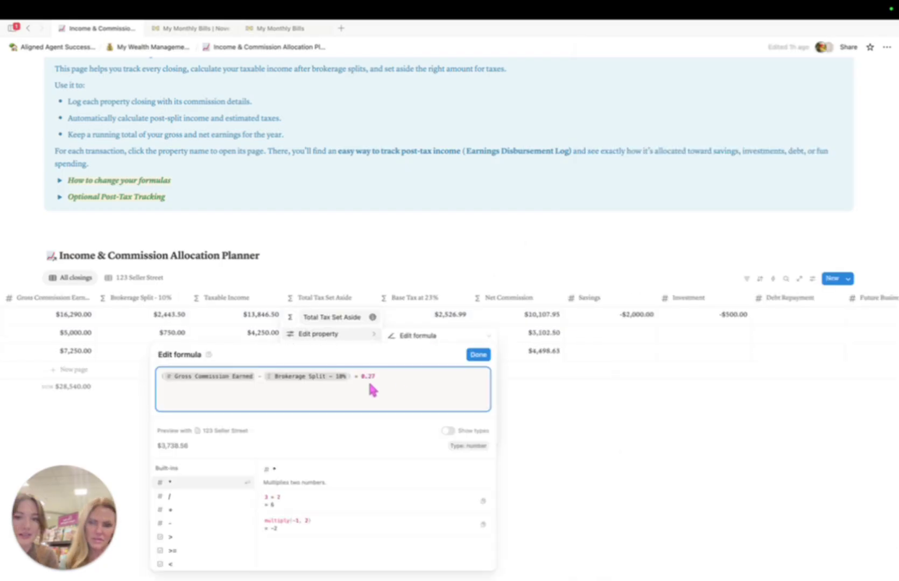
Step: Review the formula behind the Total Tax Set Aside column and close it without editing
left_click(568, 436)
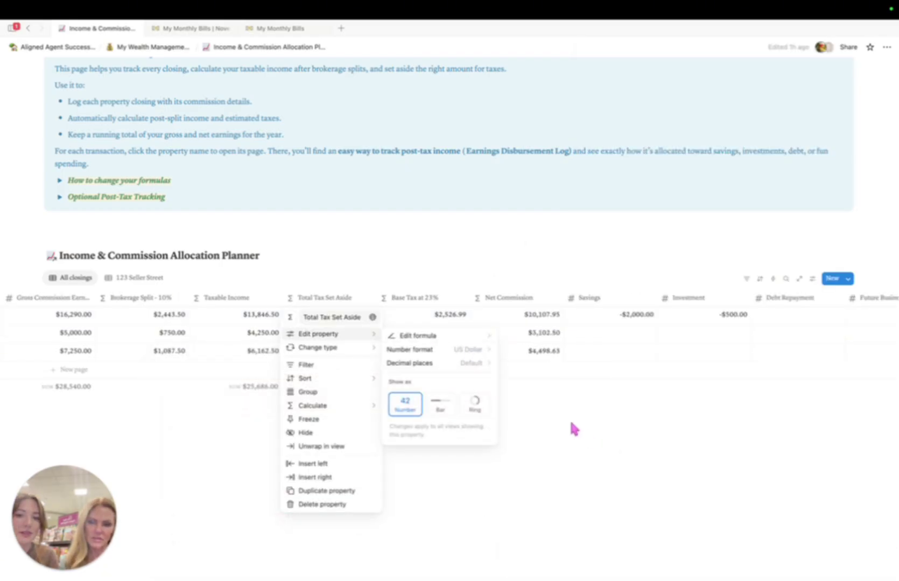
left_click(397, 262)
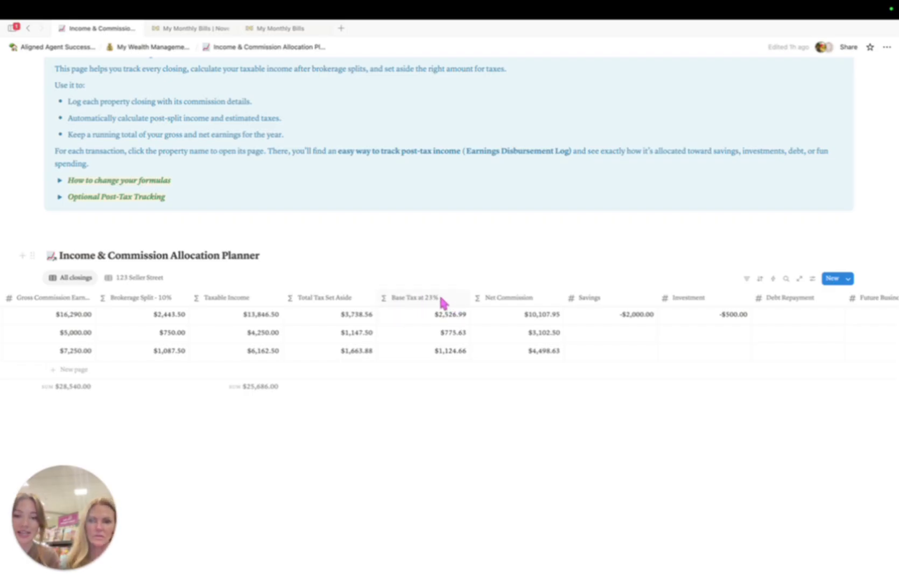
left_click(341, 302)
mouse_move(343, 338)
left_click(419, 336)
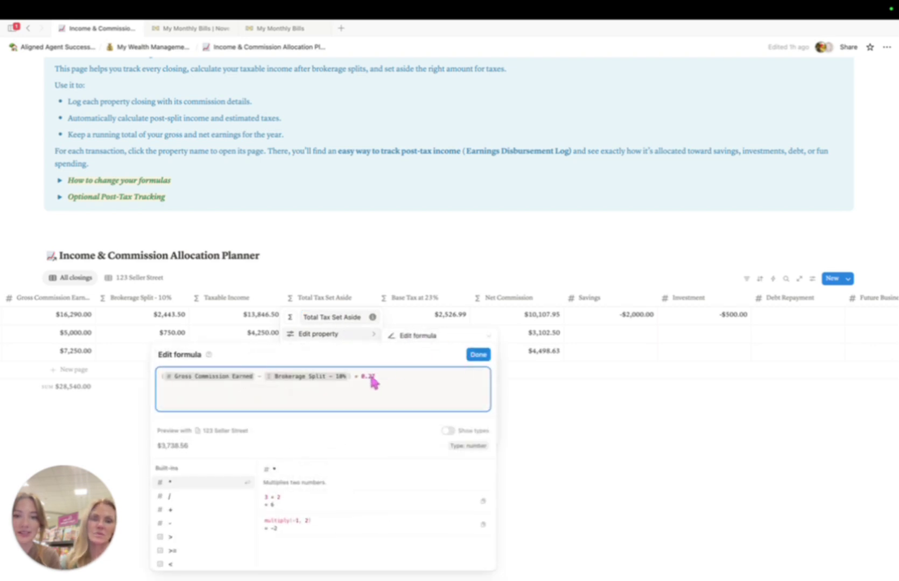
left_click(425, 289)
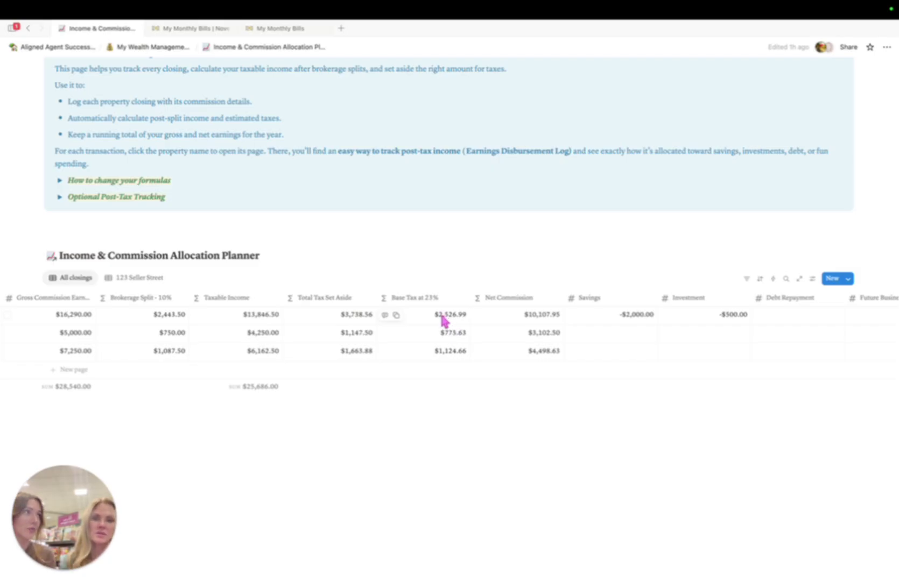
Step: Review the closings table's tax, Net Commission, Savings, Investment and Future Business Expenses columns
scroll(377, 321, "right", 2)
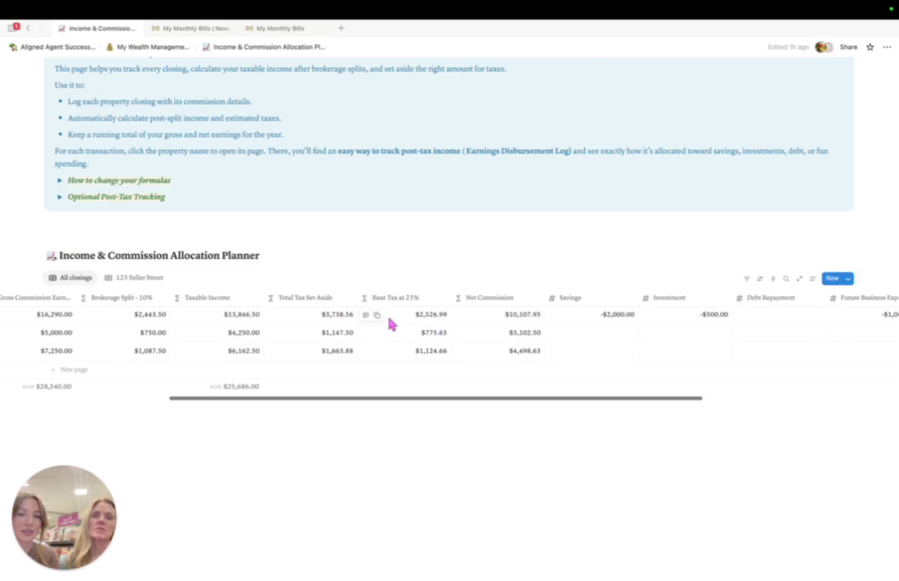
scroll(336, 319, "right", 4)
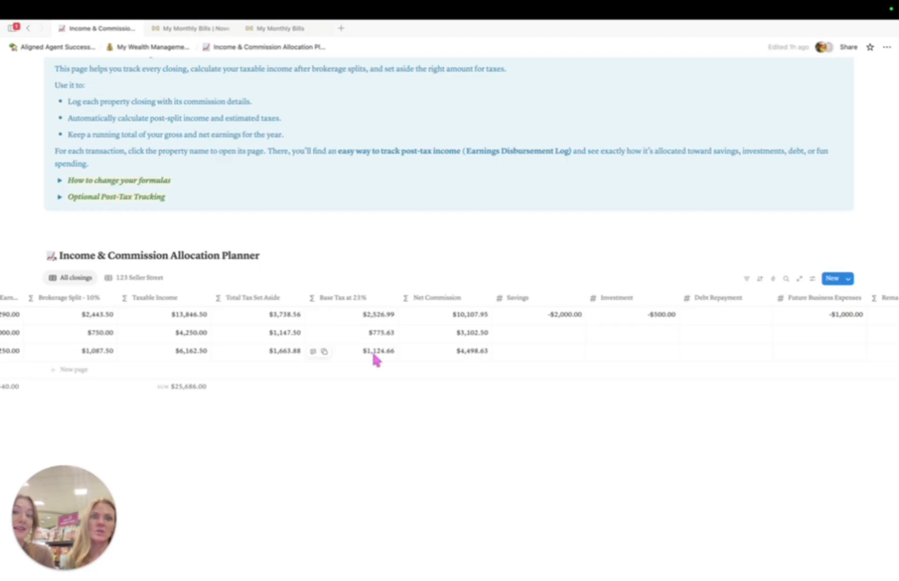
scroll(371, 388, "left", 2)
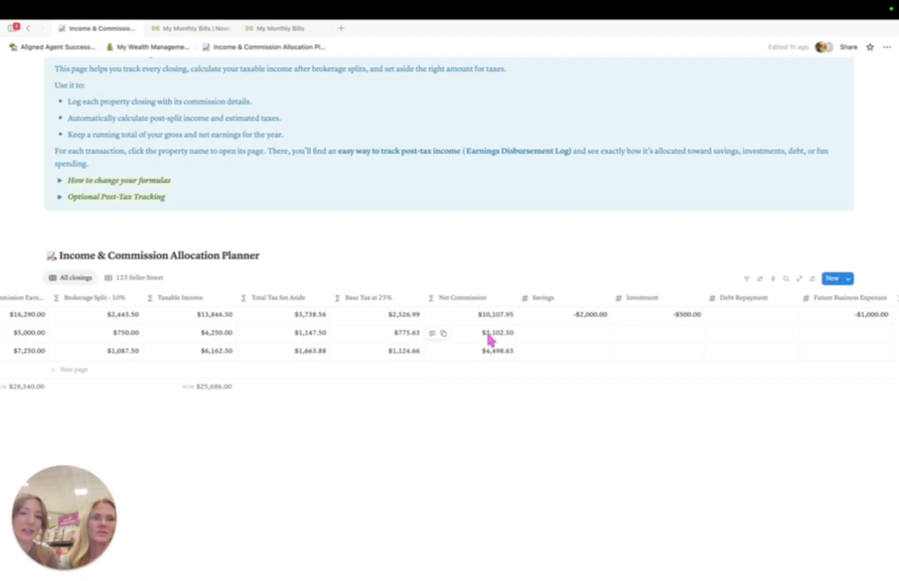
scroll(539, 331, "right", 1)
scroll(376, 324, "left", 6)
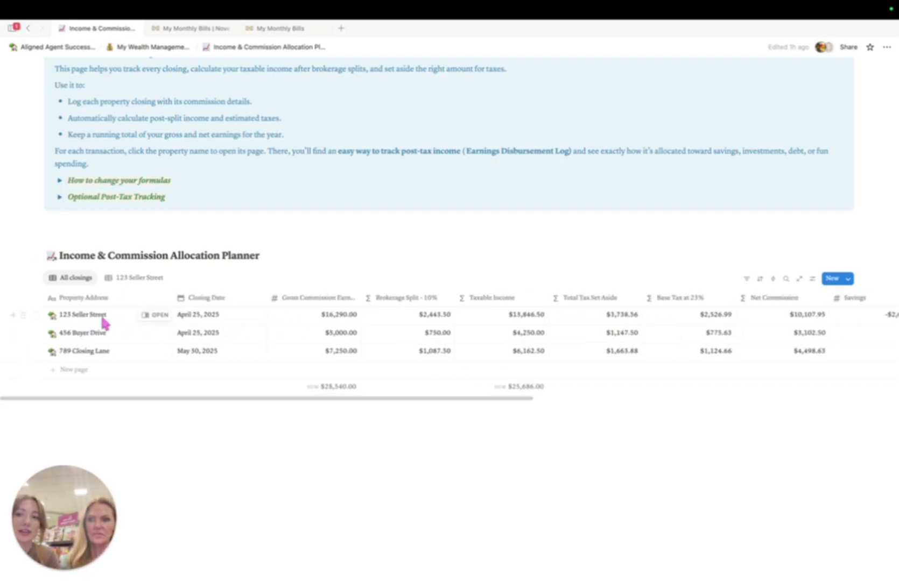
Step: Open the first closing to review its commission and allocation values, and close it to recheck the table columns
left_click(153, 315)
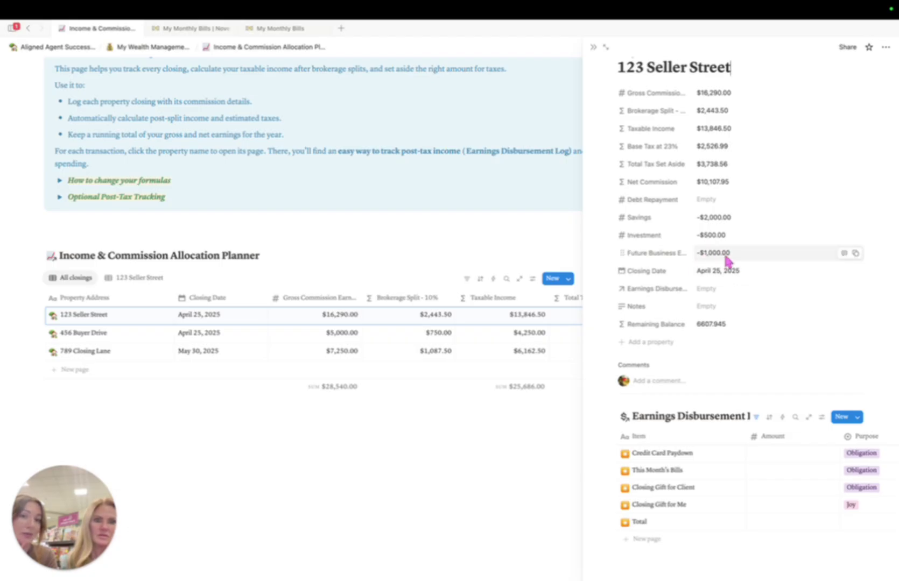
left_click(593, 47)
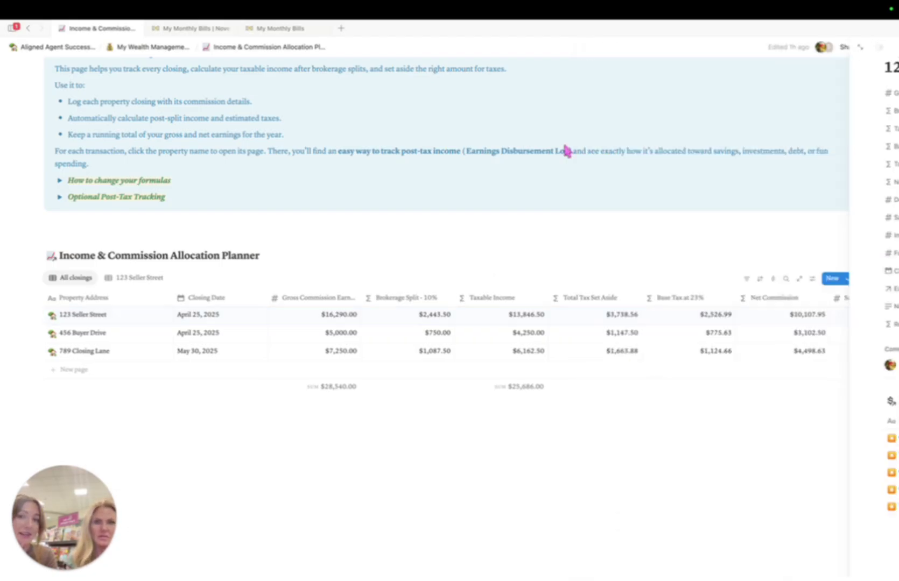
scroll(501, 355, "right", 3)
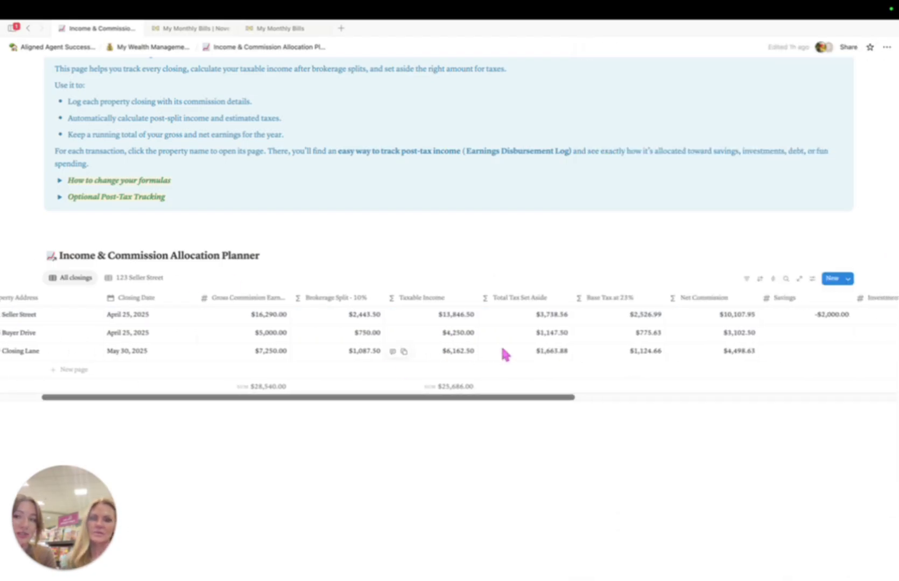
scroll(473, 334, "left", 3)
Step: Open the first closing in the planner and review its allocation values, Remaining Balance and Earnings Disbursement Log
left_click(153, 317)
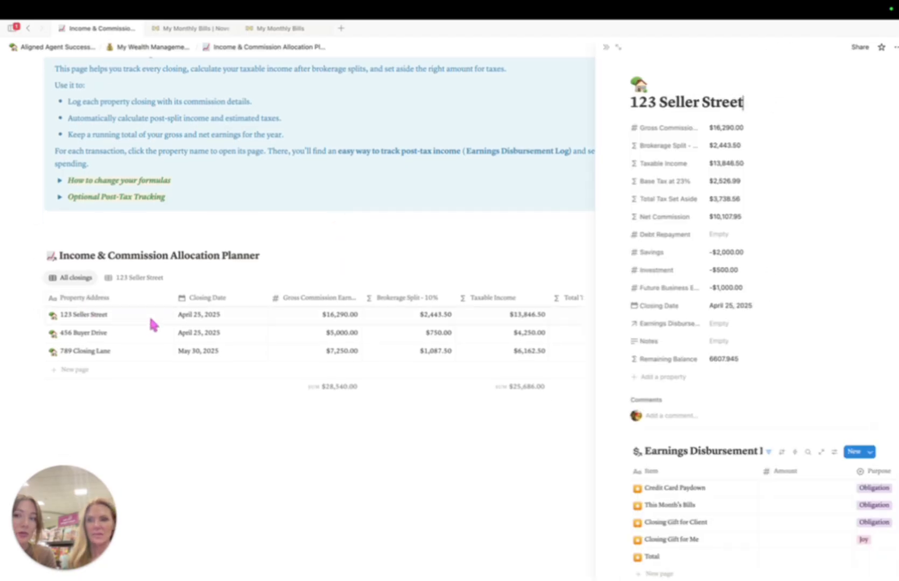
scroll(608, 404, "down", 3)
scroll(781, 376, "up", 1)
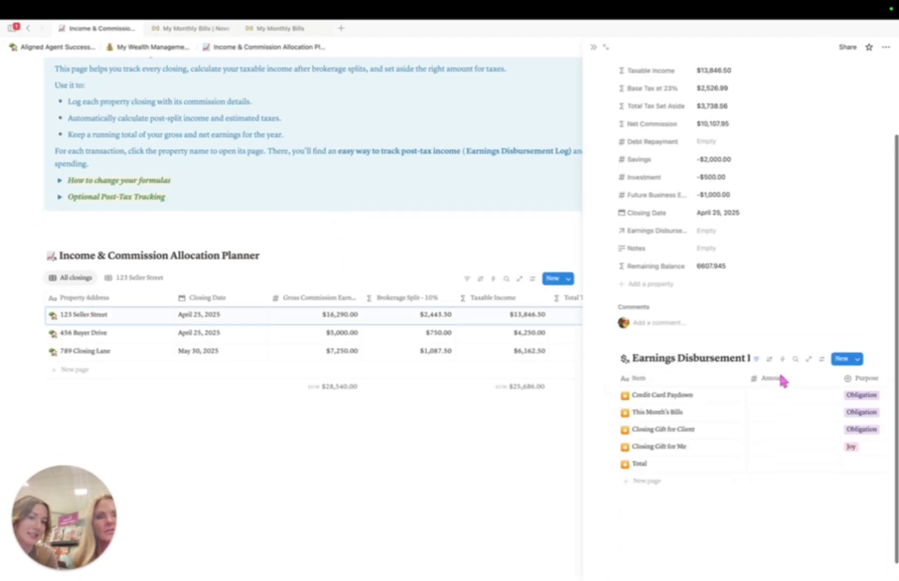
scroll(697, 301, "up", 3)
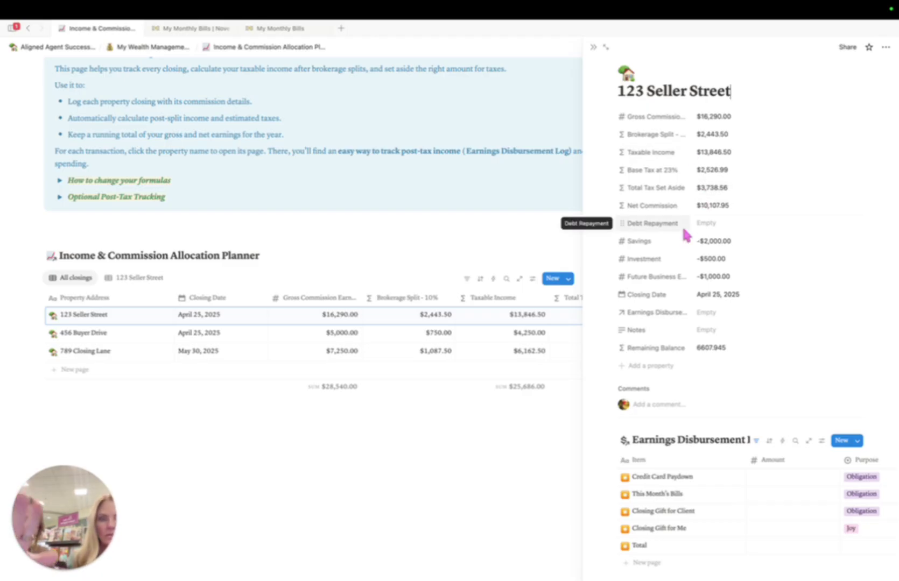
scroll(708, 436, "down", 3)
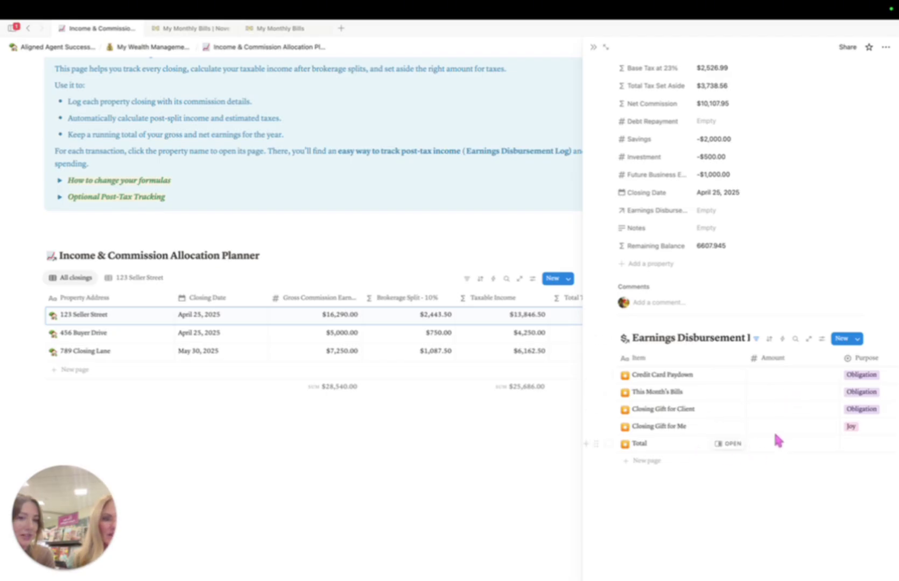
scroll(700, 248, "up", 1)
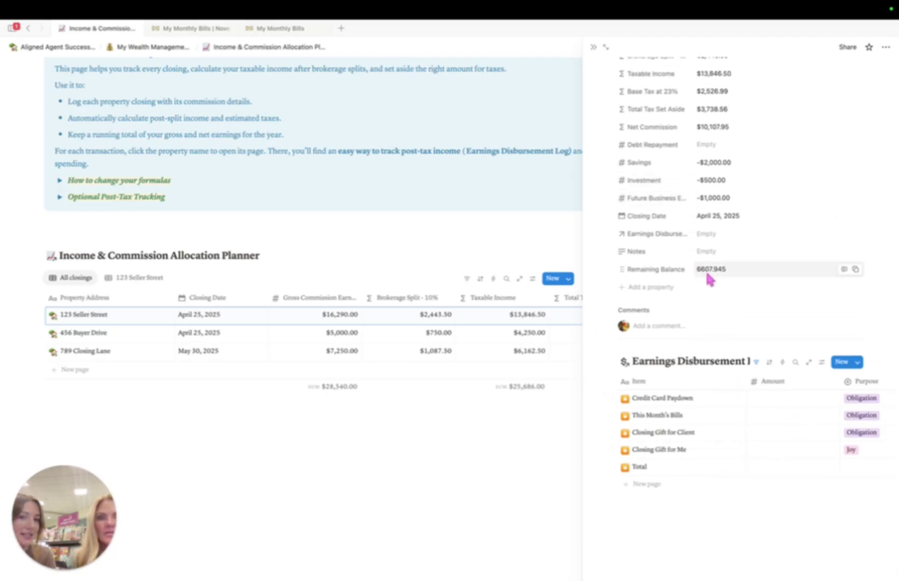
Step: In the closing's Earnings Disbursement Log, set the Total amount to 6000 and the Credit Card Paydown amount to -2000
left_click(771, 466)
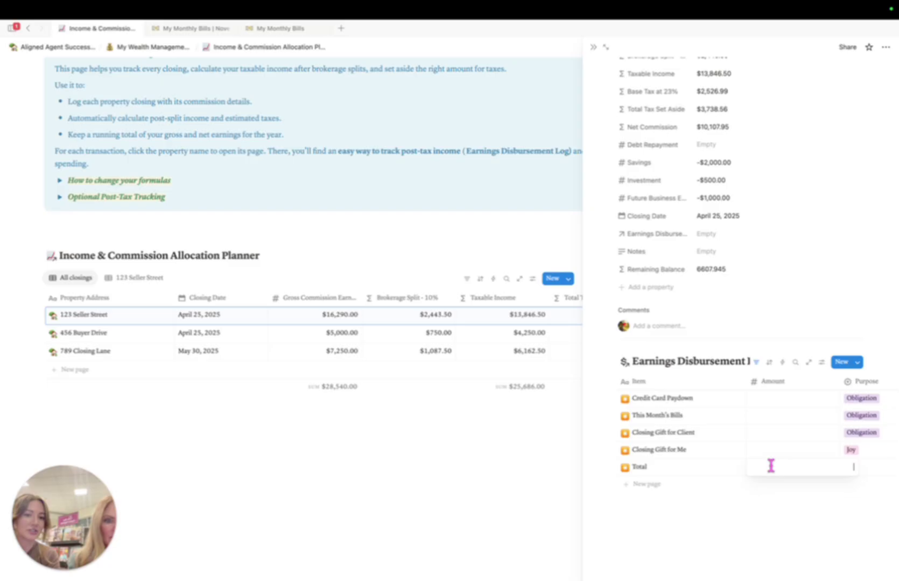
type("6000")
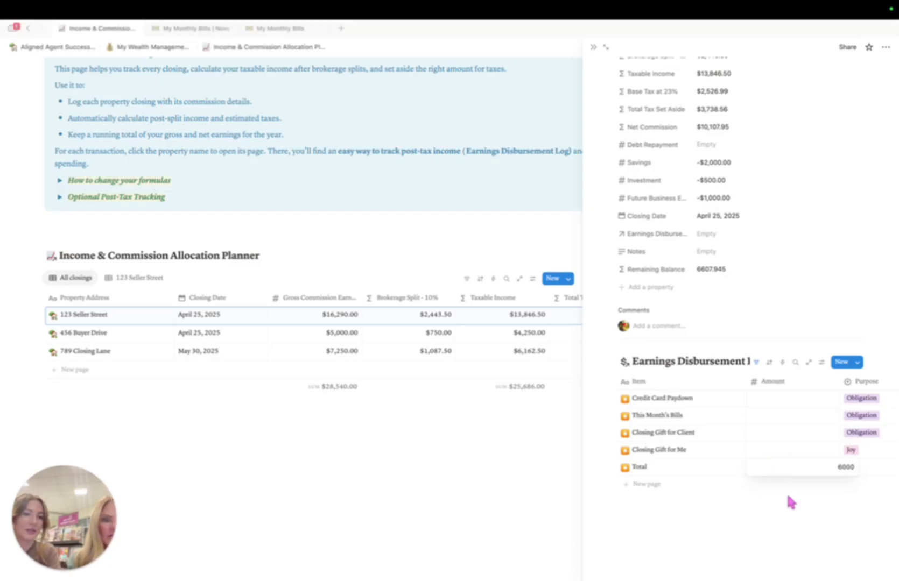
key("Return")
left_click(804, 397)
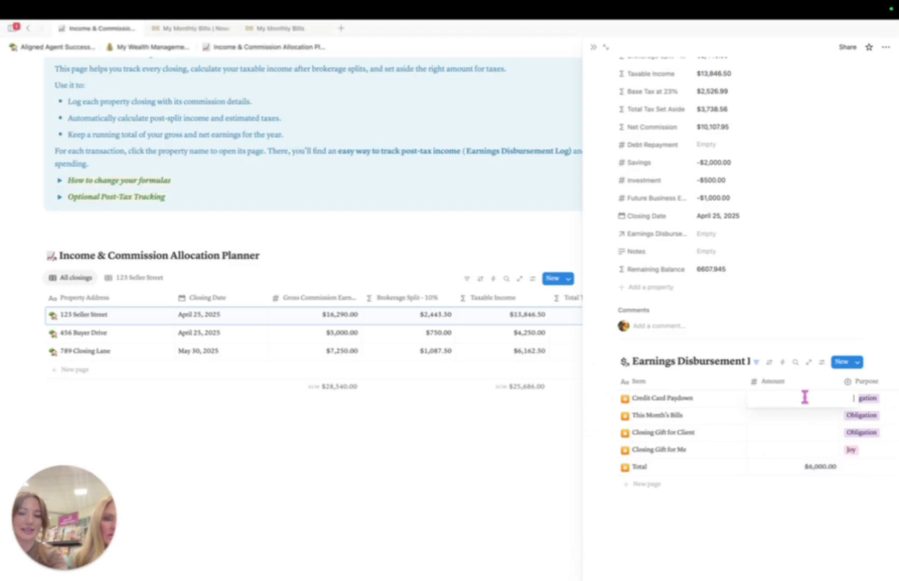
type("-2000")
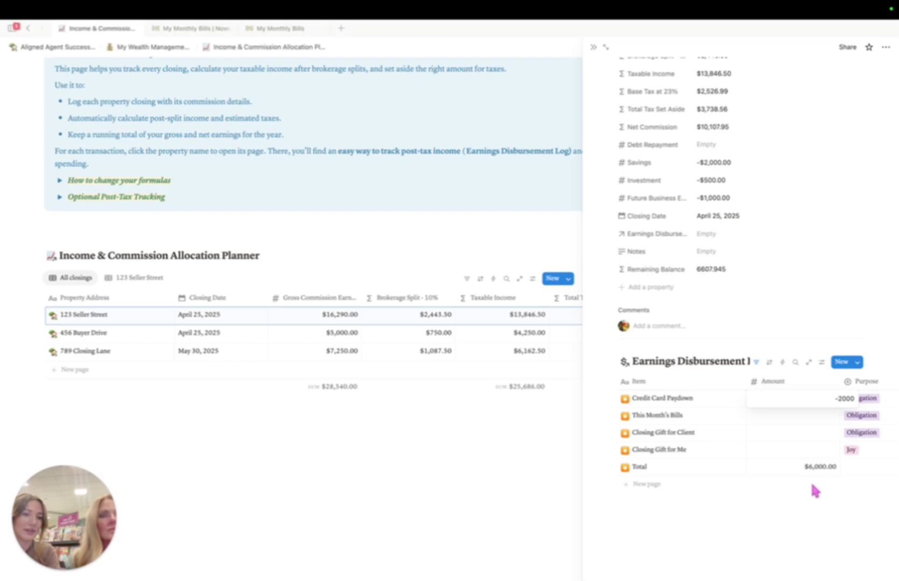
key("Return")
Step: Add a Sum calculation to the Amount column of the Earnings Disbursement Log and check the log's remaining columns
left_click(813, 381)
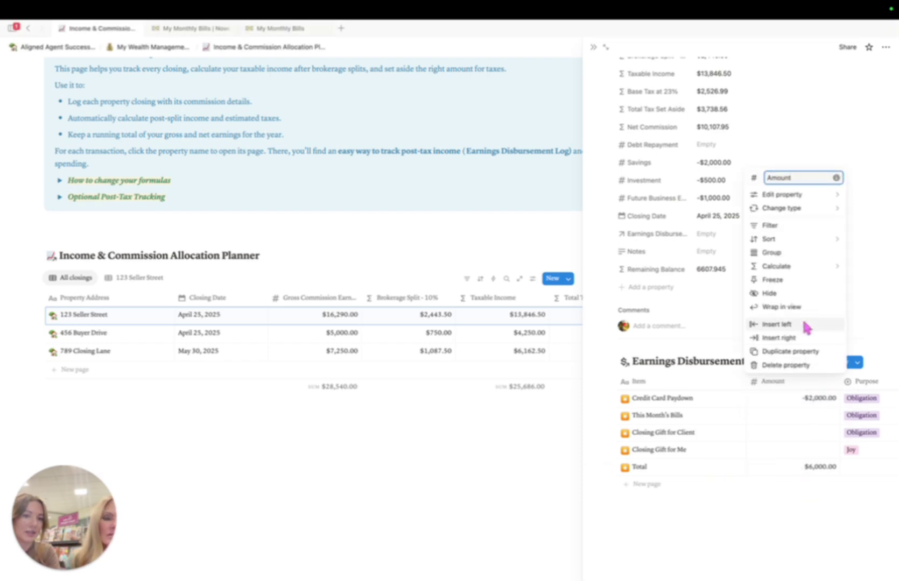
mouse_move(792, 269)
mouse_move(700, 284)
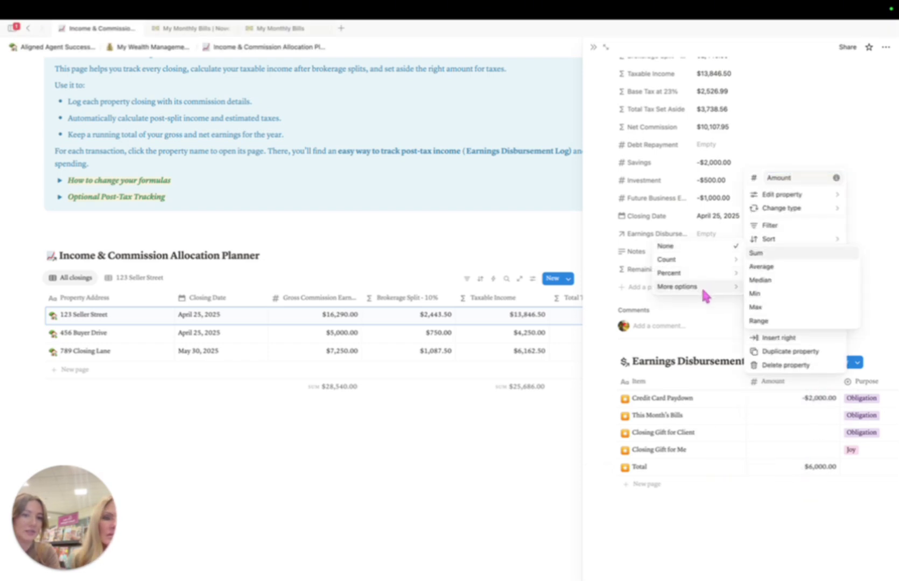
left_click(764, 254)
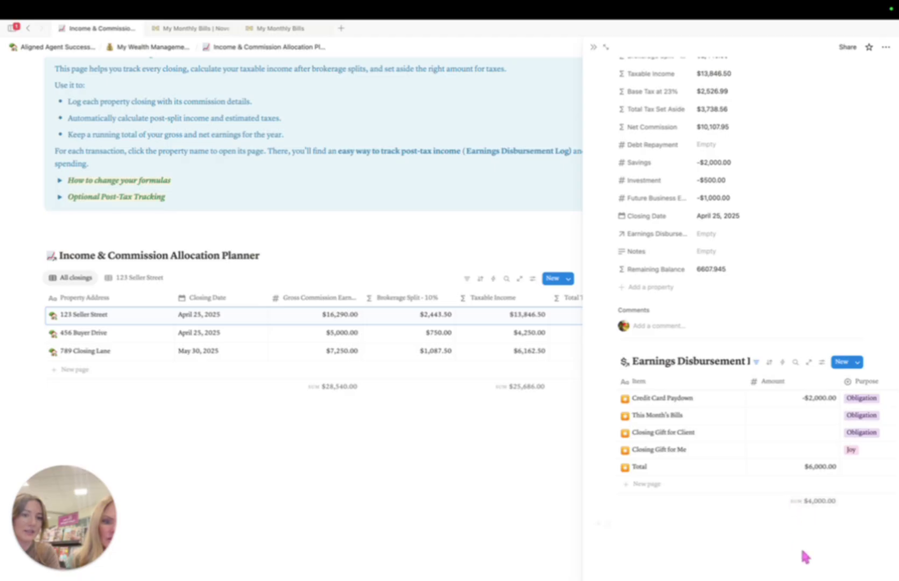
scroll(762, 468, "right", 5)
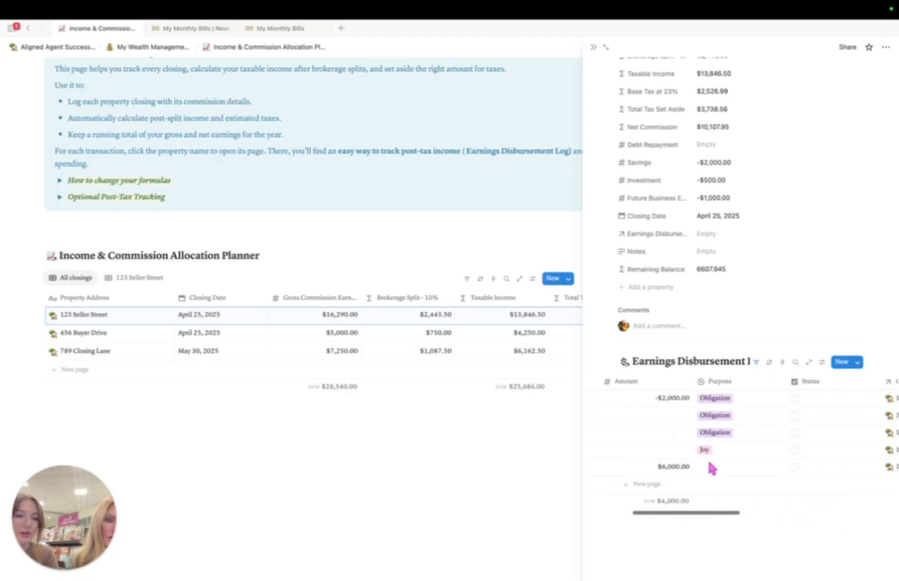
scroll(707, 465, "left", 5)
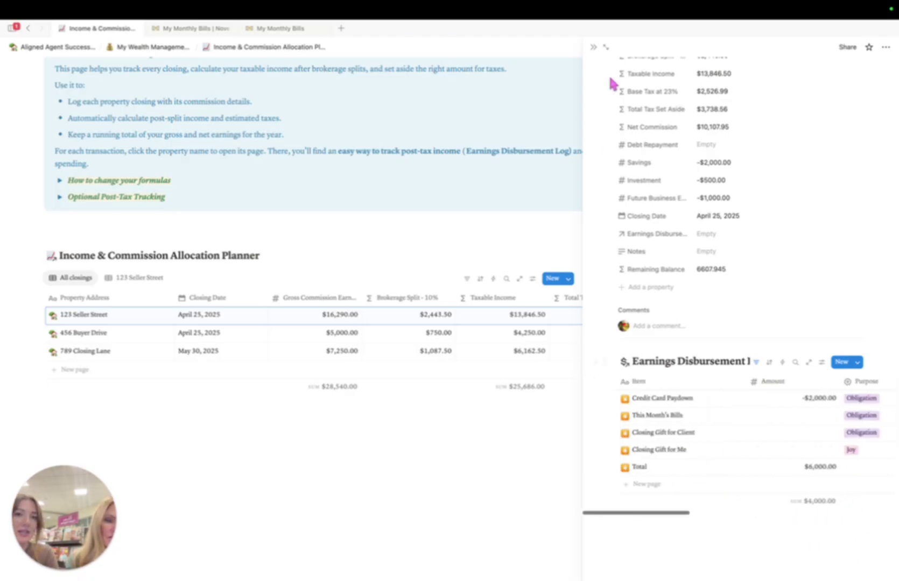
Step: Close the closing's page and open the Tax Deduction & Write-Off Tracker from My Wealth Management System
left_click(593, 47)
left_click(146, 46)
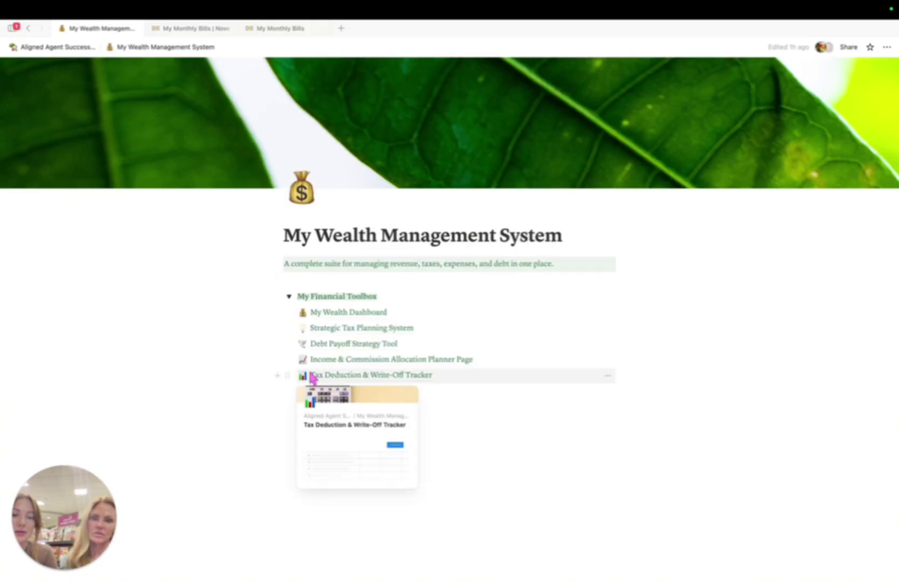
left_click(313, 376)
Step: Review My Agent Dashboard's financial snapshot, calculators, pipeline, follow-ups and transaction tasks
scroll(388, 408, "up", 2)
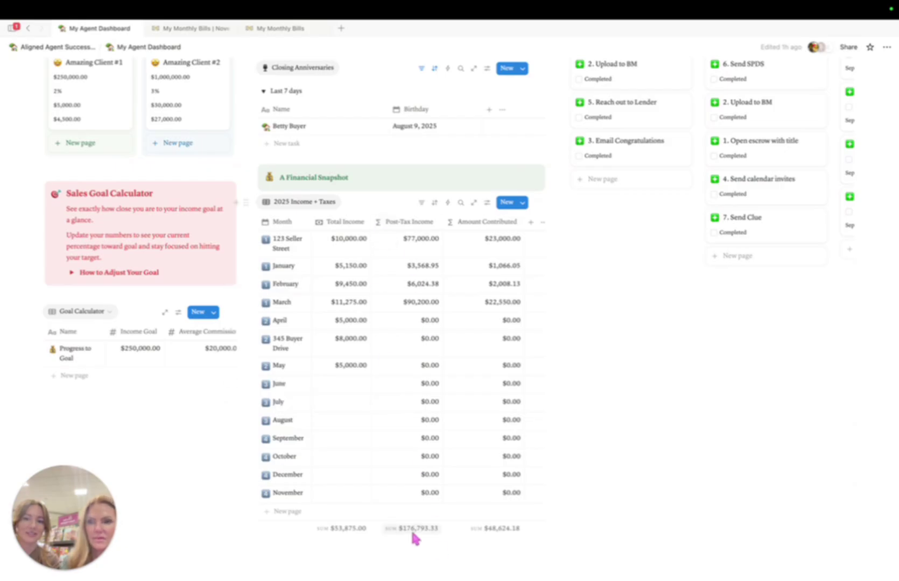
scroll(133, 355, "up", 6)
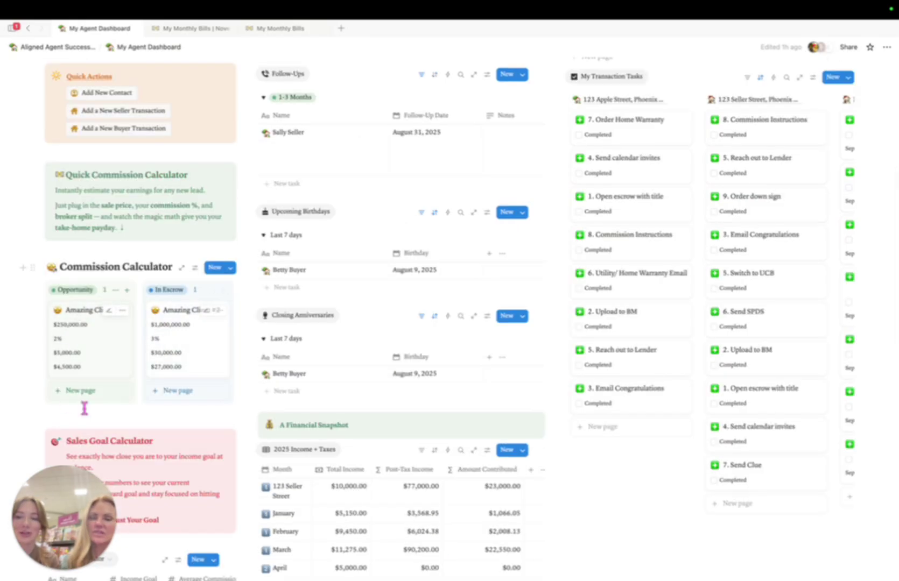
scroll(91, 350, "up", 3)
scroll(94, 342, "up", 4)
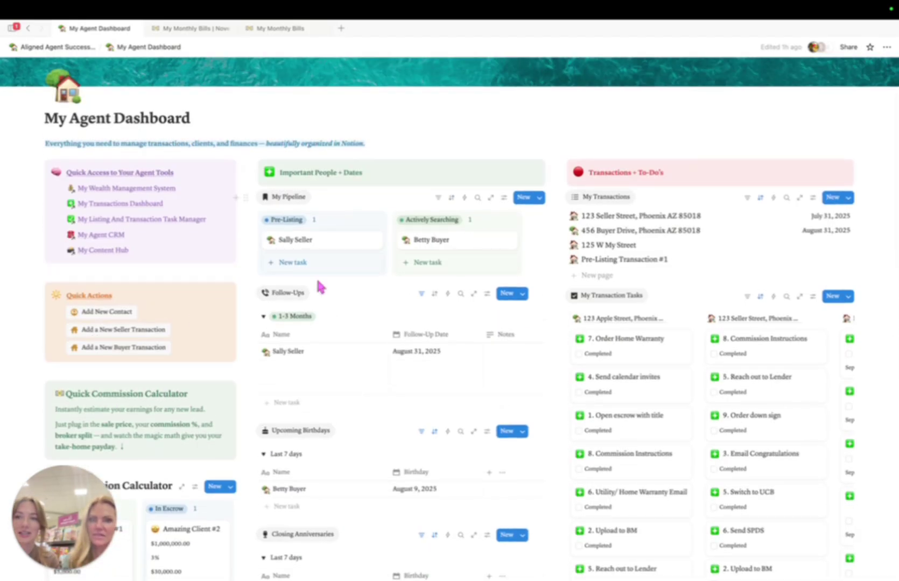
scroll(334, 323, "right", 2)
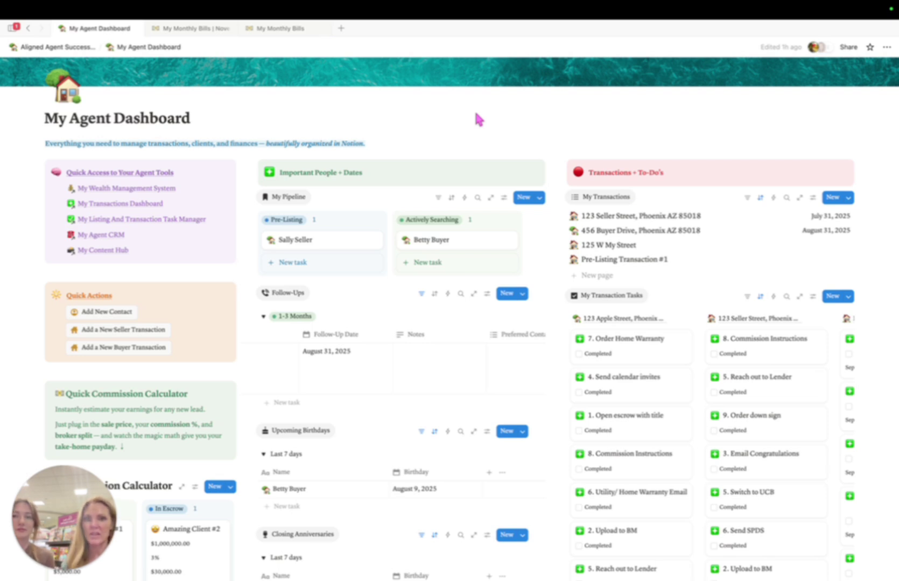
Step: From the Aligned Agent Success Suite page, open Instructions + FAQ's - Start Here, skim the guidance and return to the suite page
left_click(56, 46)
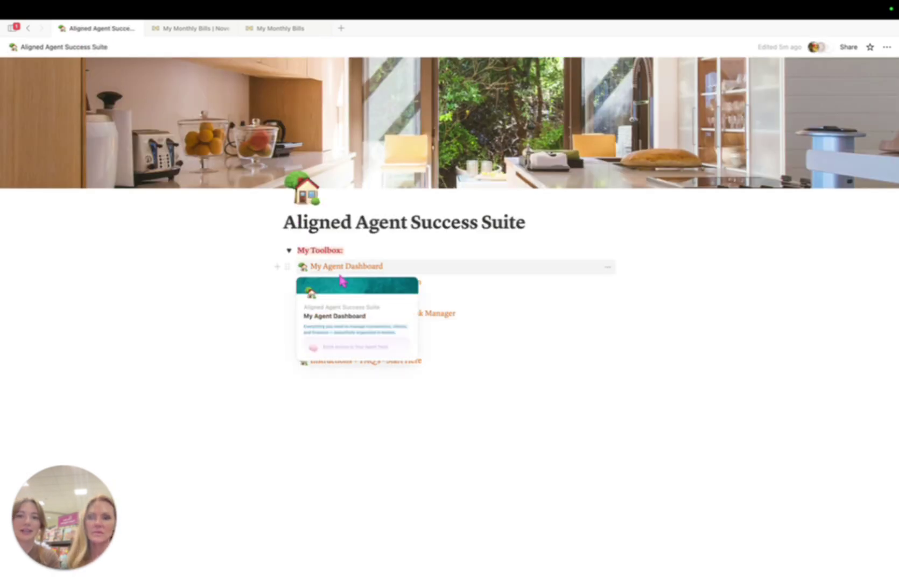
left_click(403, 362)
scroll(412, 330, "down", 8)
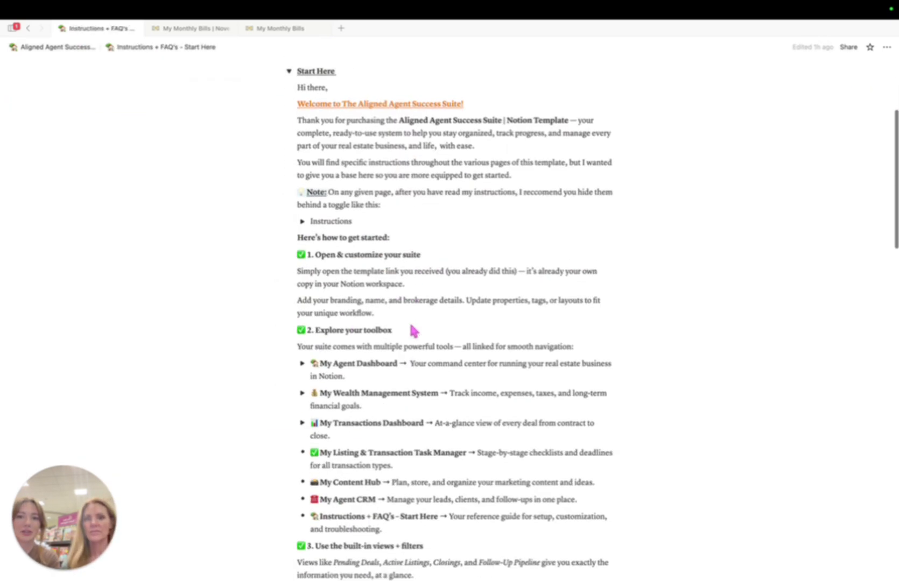
scroll(412, 327, "down", 6)
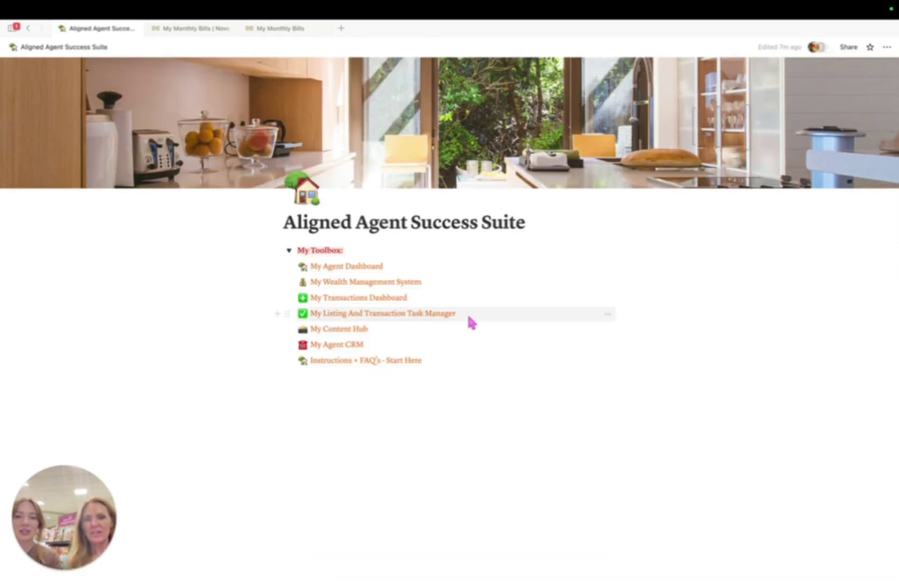
mouse_move(476, 313)
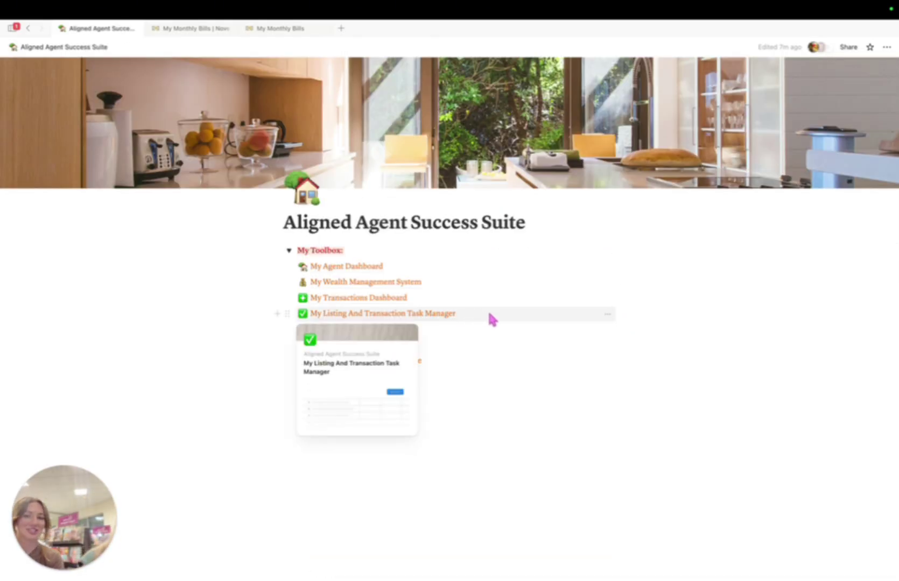